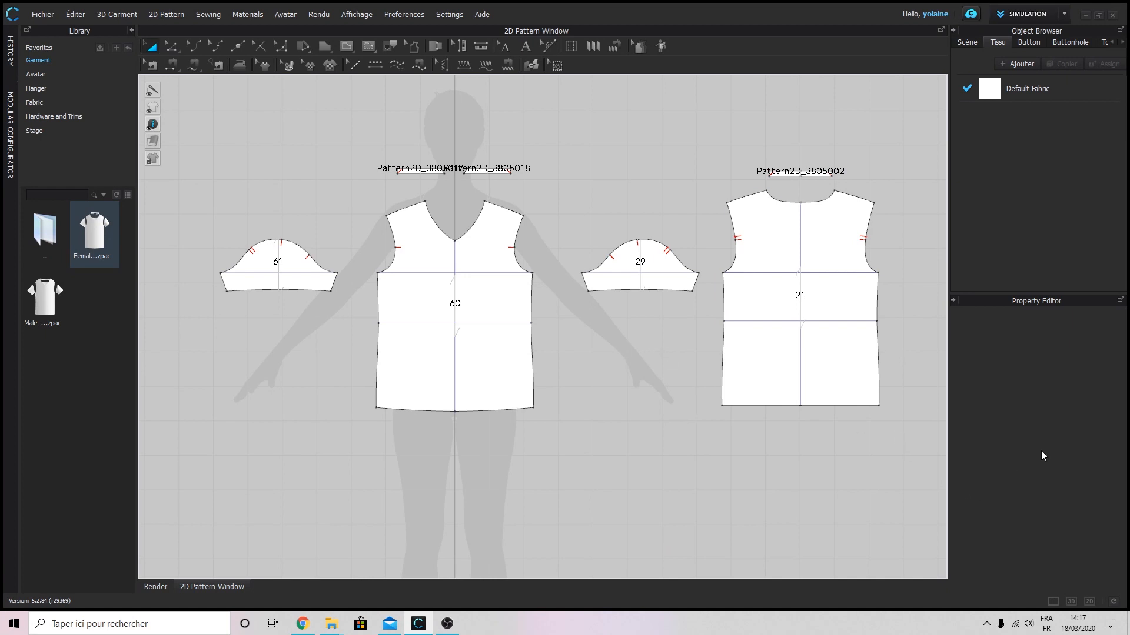
Simulate the T-shirt on the avatar in the 3D view and look at how it drapes.
{"action": "left_click", "coordinate": [1069, 605]}
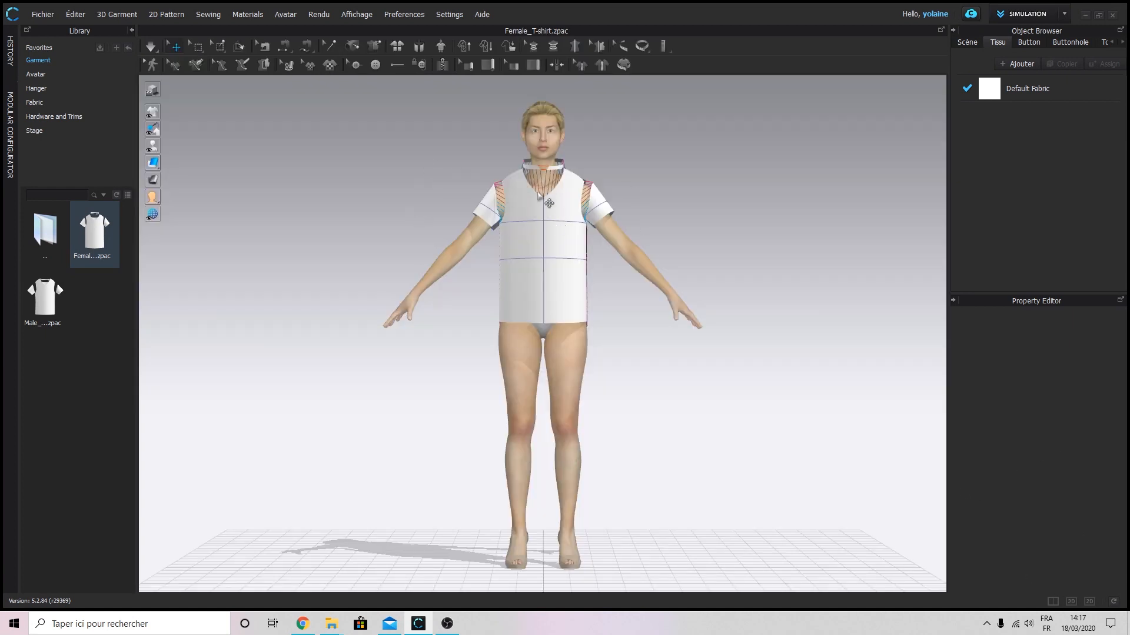
{"action": "right_click_drag", "start_coordinate": [583, 262], "coordinate": [655, 281]}
{"action": "key", "text": "space"}
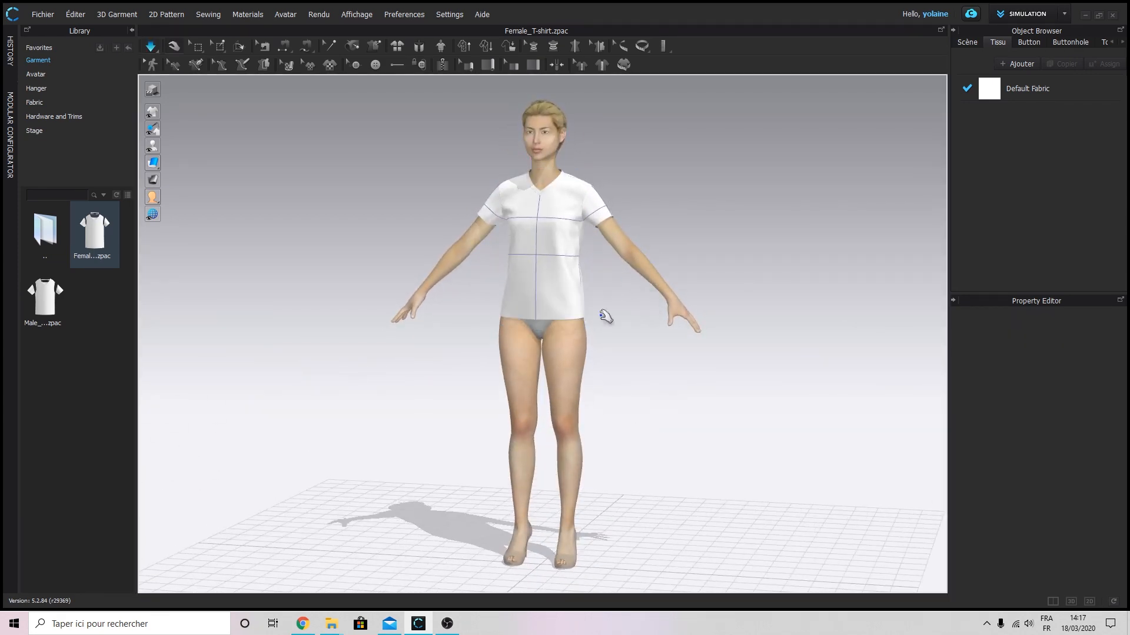
{"action": "right_click_drag", "start_coordinate": [811, 294], "coordinate": [818, 318]}
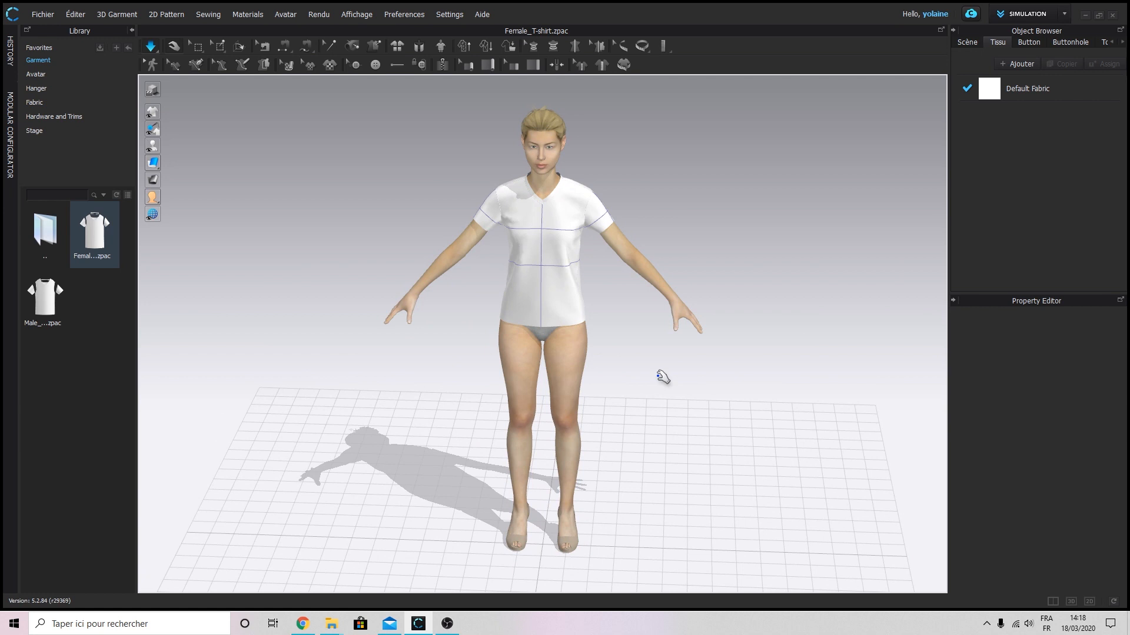
Examine the T-shirt's front, back, sleeve and neckband pieces one by one in the 2D pattern view.
{"action": "left_click", "coordinate": [1090, 602]}
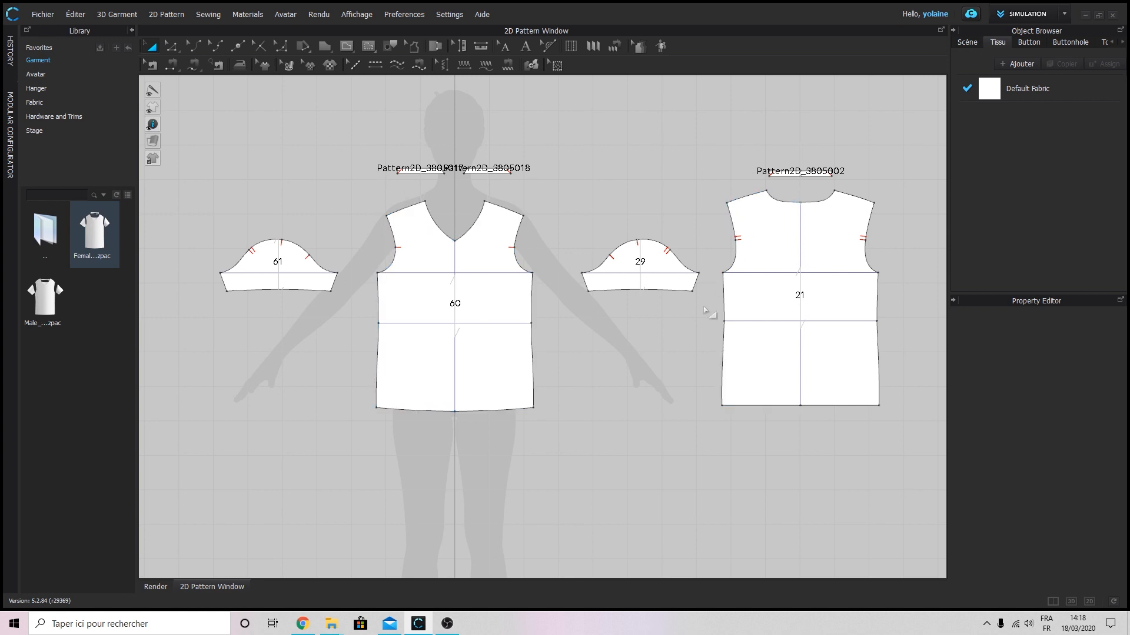
{"action": "left_click", "coordinate": [455, 286]}
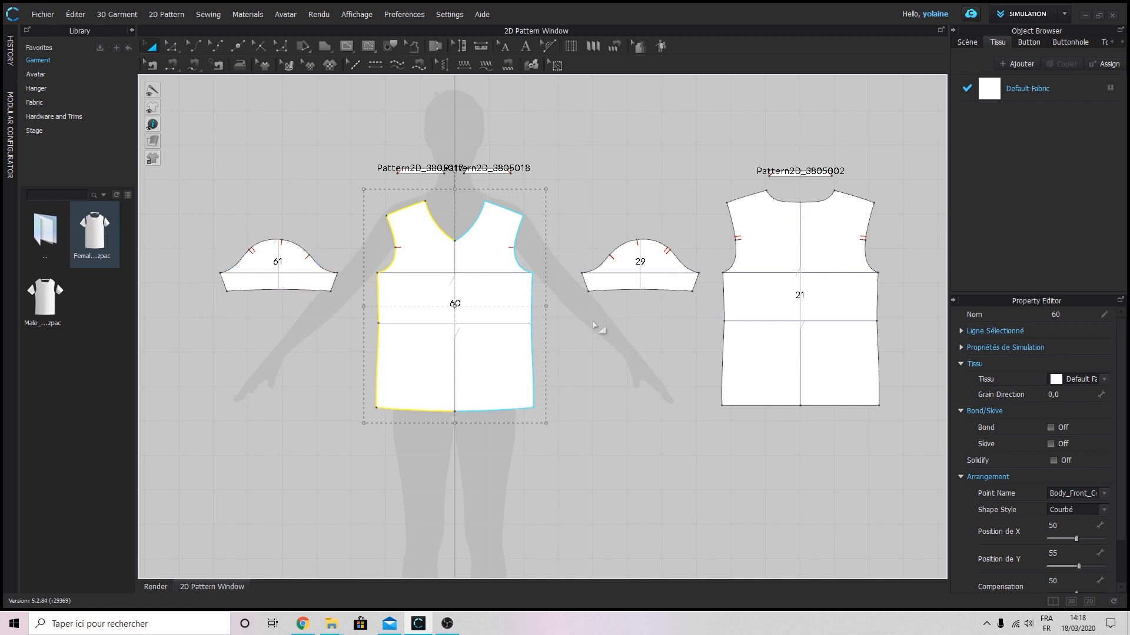
{"action": "left_click", "coordinate": [656, 281]}
{"action": "left_click", "coordinate": [777, 299]}
{"action": "left_click_drag", "start_coordinate": [784, 346], "coordinate": [781, 339]}
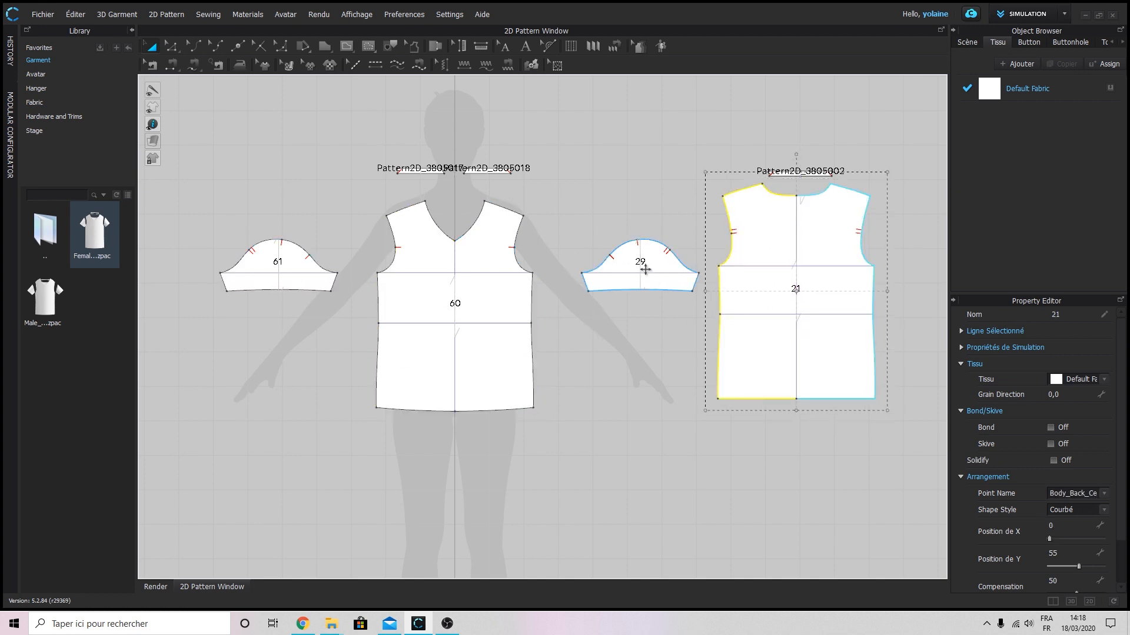
{"action": "left_click", "coordinate": [646, 270]}
{"action": "left_click_drag", "start_coordinate": [454, 288], "coordinate": [454, 286]}
{"action": "left_click", "coordinate": [404, 172]}
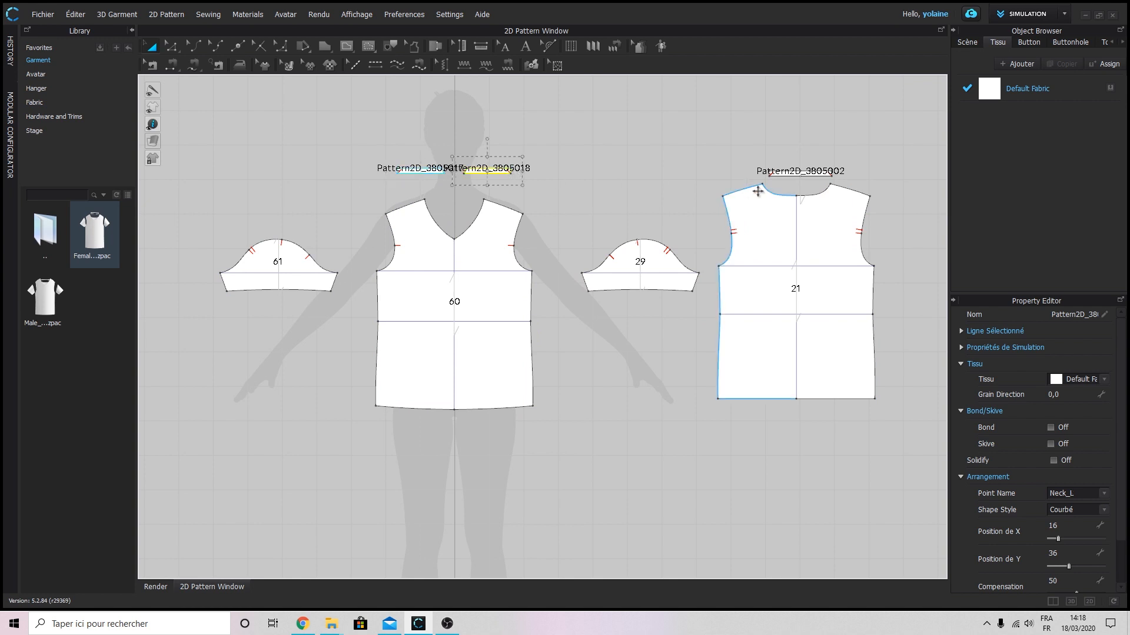
{"action": "left_click", "coordinate": [777, 176]}
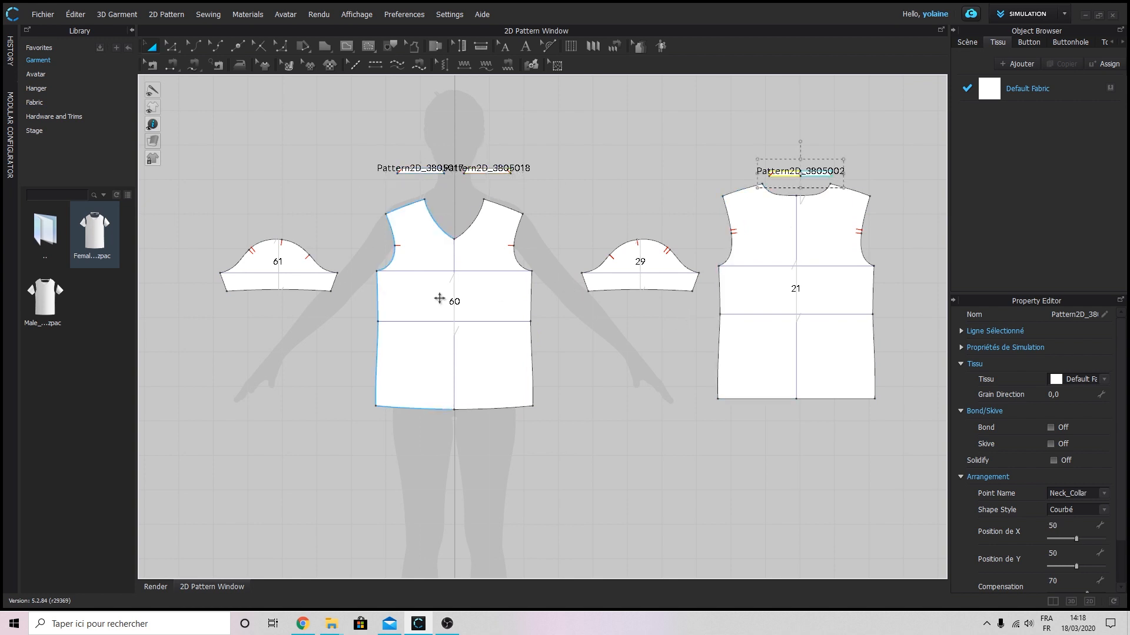
Rename the front pattern piece "devant" and the back piece "dos".
{"action": "left_click", "coordinate": [485, 303]}
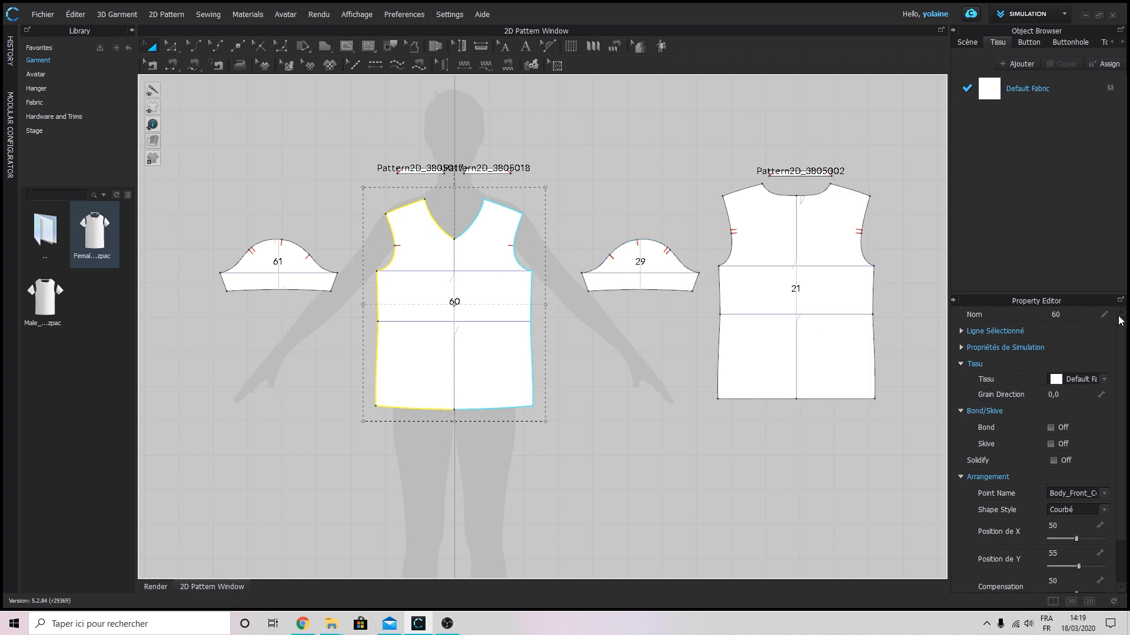
{"action": "double_click", "coordinate": [1053, 313]}
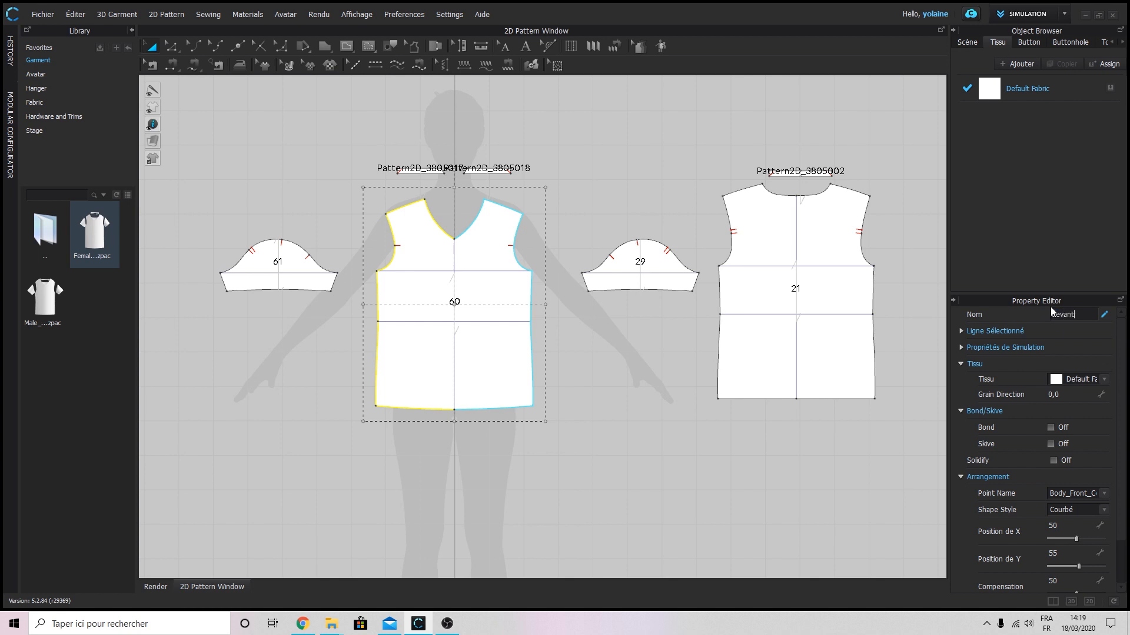
{"action": "left_click", "coordinate": [777, 330]}
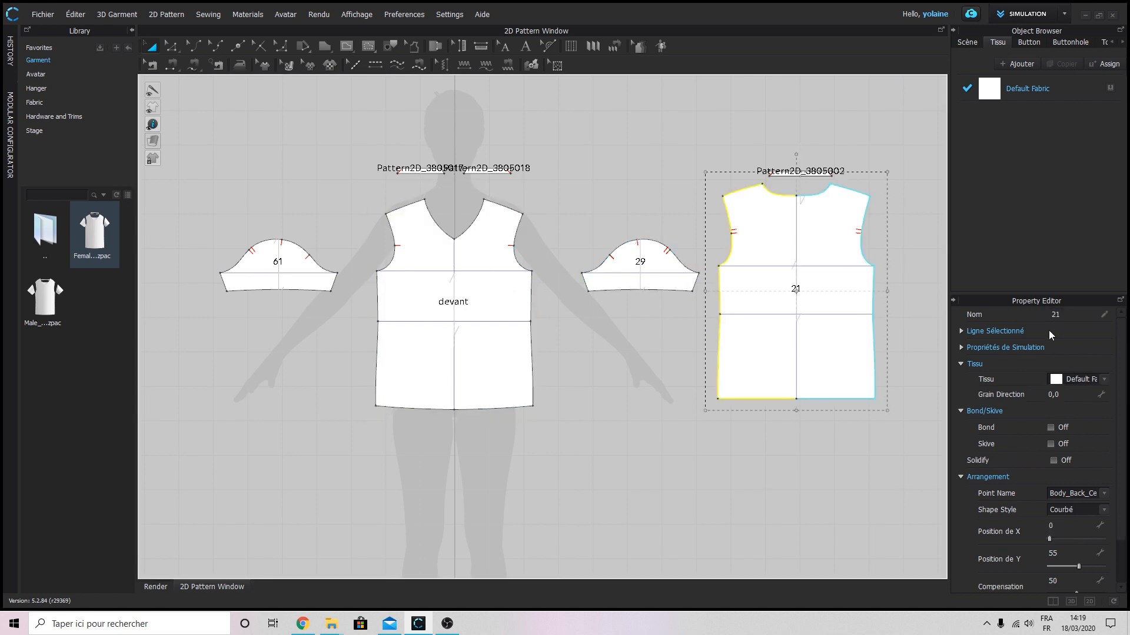
{"action": "double_click", "coordinate": [1068, 314]}
{"action": "type", "text": "dos"}
Rename the two sleeves: "manche d" for piece 61 and "manches g" for piece 29.
{"action": "left_click", "coordinate": [288, 271]}
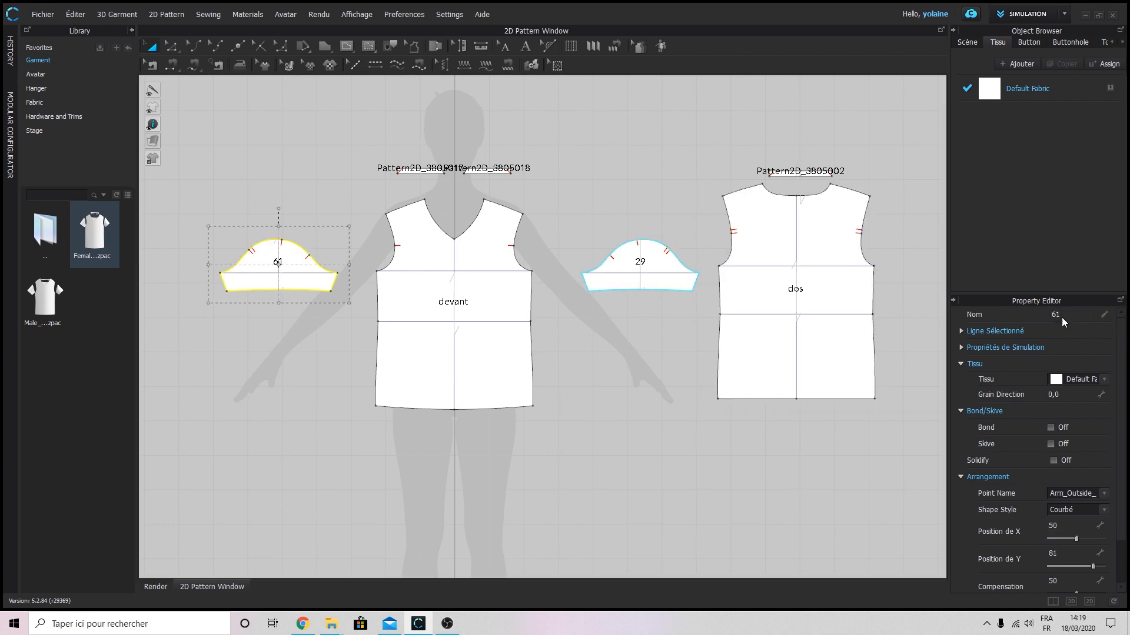
{"action": "double_click", "coordinate": [1068, 314]}
{"action": "type", "text": "manche d"}
{"action": "left_click", "coordinate": [611, 276]}
{"action": "double_click", "coordinate": [1055, 315]}
{"action": "type", "text": "manches g"}
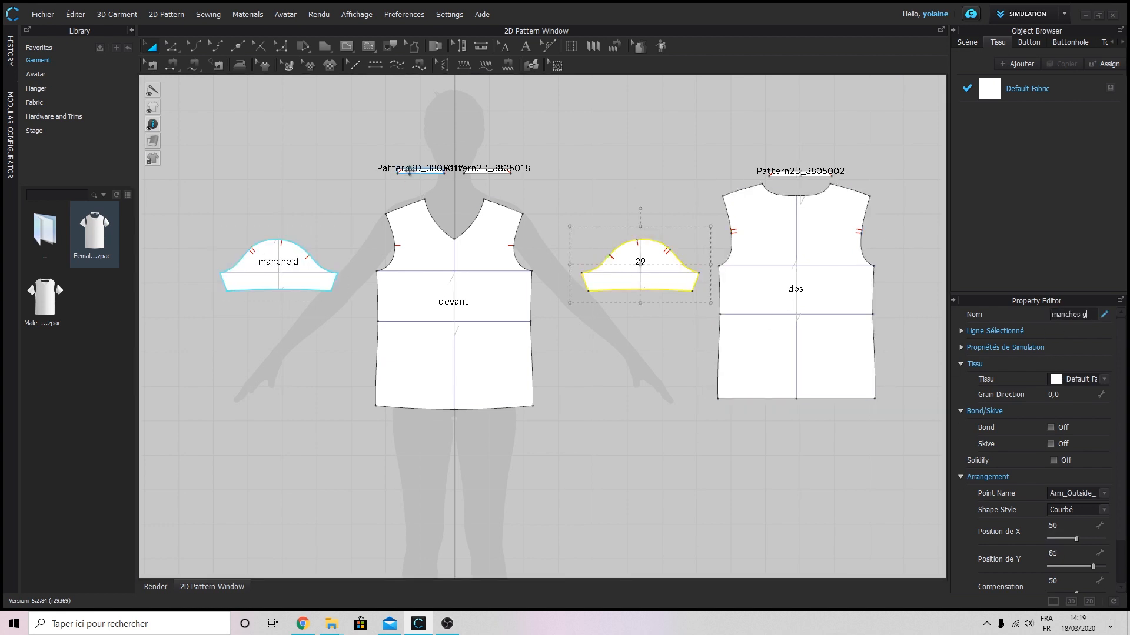
Rename the two neckband strips above the front piece "encolure d" and "encolure g".
{"action": "left_click", "coordinate": [410, 171]}
{"action": "double_click", "coordinate": [1059, 314]}
{"action": "type", "text": "encolure d"}
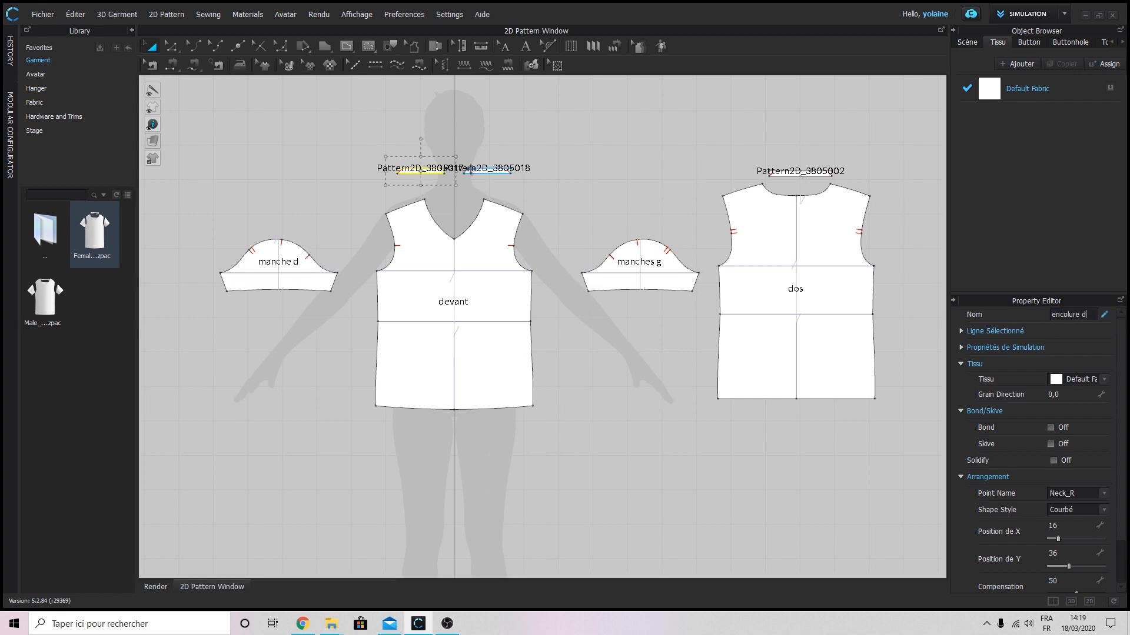
{"action": "left_click", "coordinate": [488, 172]}
{"action": "double_click", "coordinate": [1068, 314]}
{"action": "type", "text": "encol"}
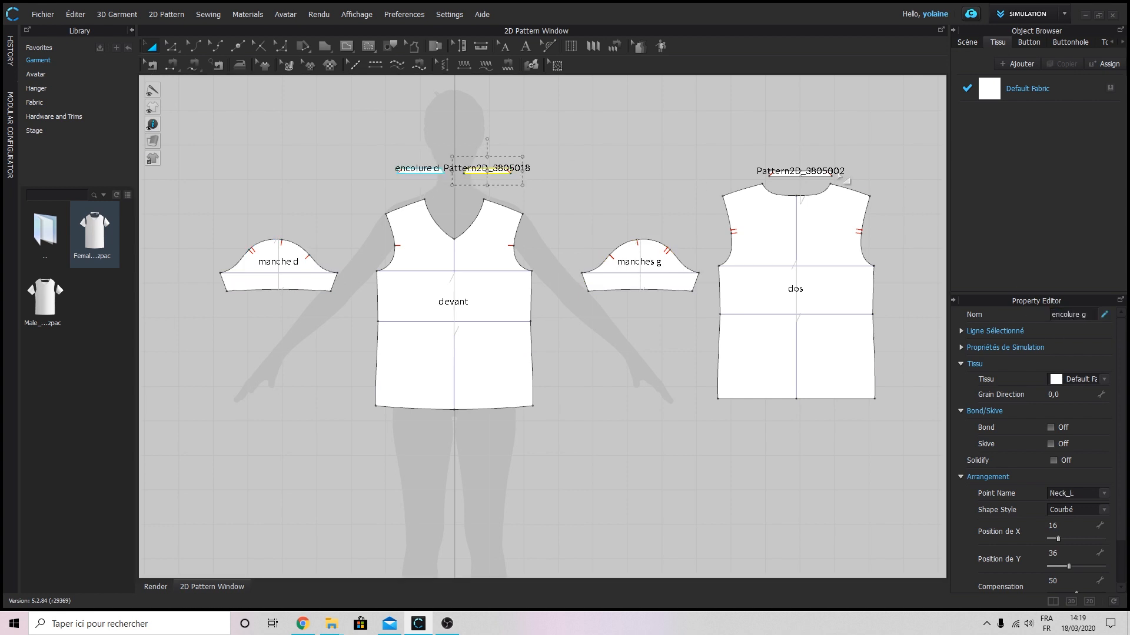
{"action": "type", "text": "ure g"}
Rename the neckband strip above the back piece "encolure dos" and check the back pieces' names.
{"action": "left_click", "coordinate": [800, 174]}
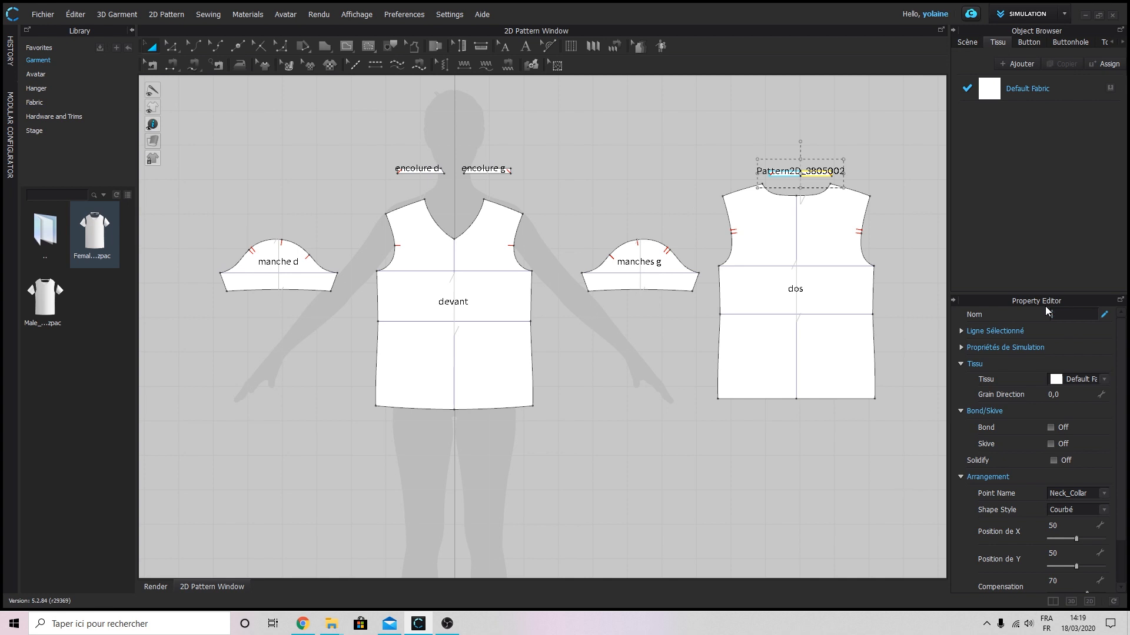
{"action": "type", "text": "encolure dos"}
{"action": "key", "text": "Return"}
{"action": "left_click", "coordinate": [587, 214]}
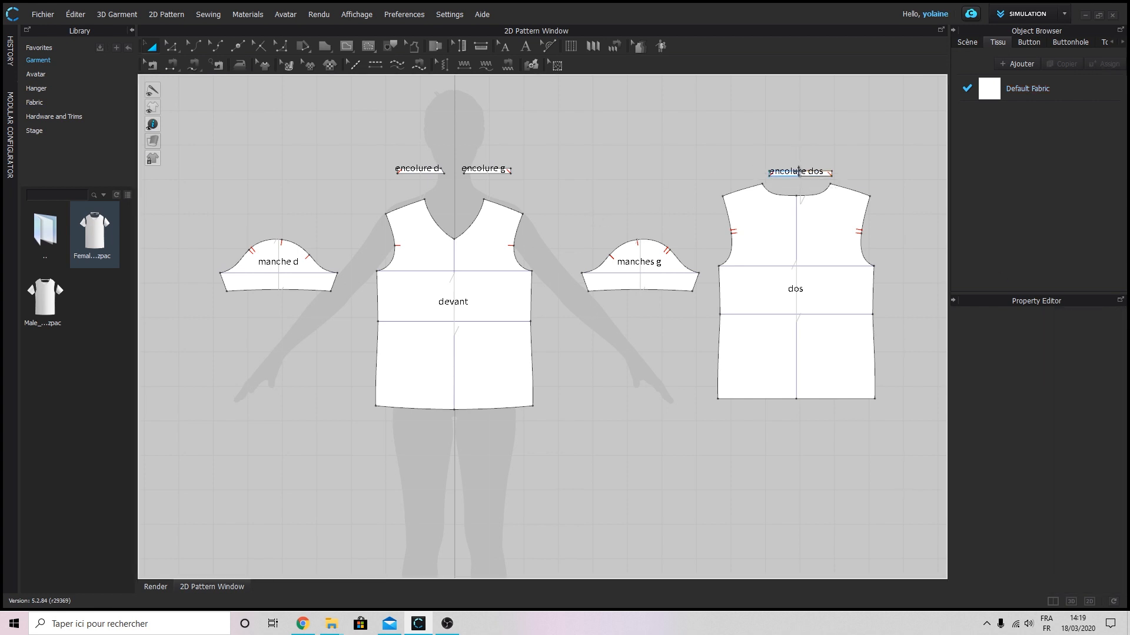
{"action": "left_click", "coordinate": [789, 285]}
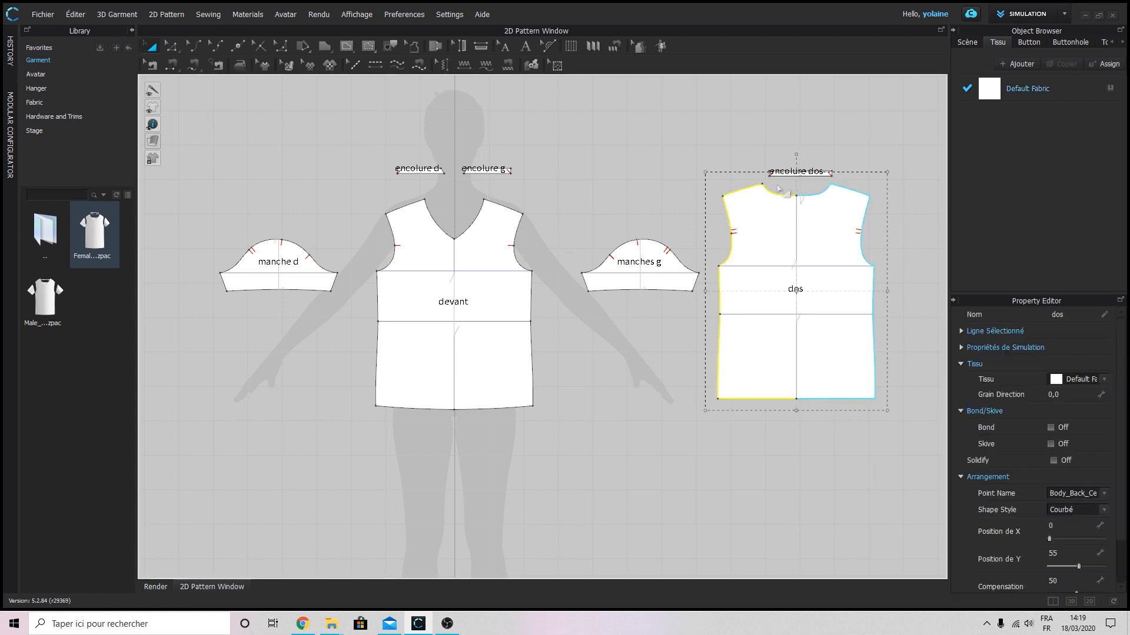
{"action": "left_click", "coordinate": [784, 172]}
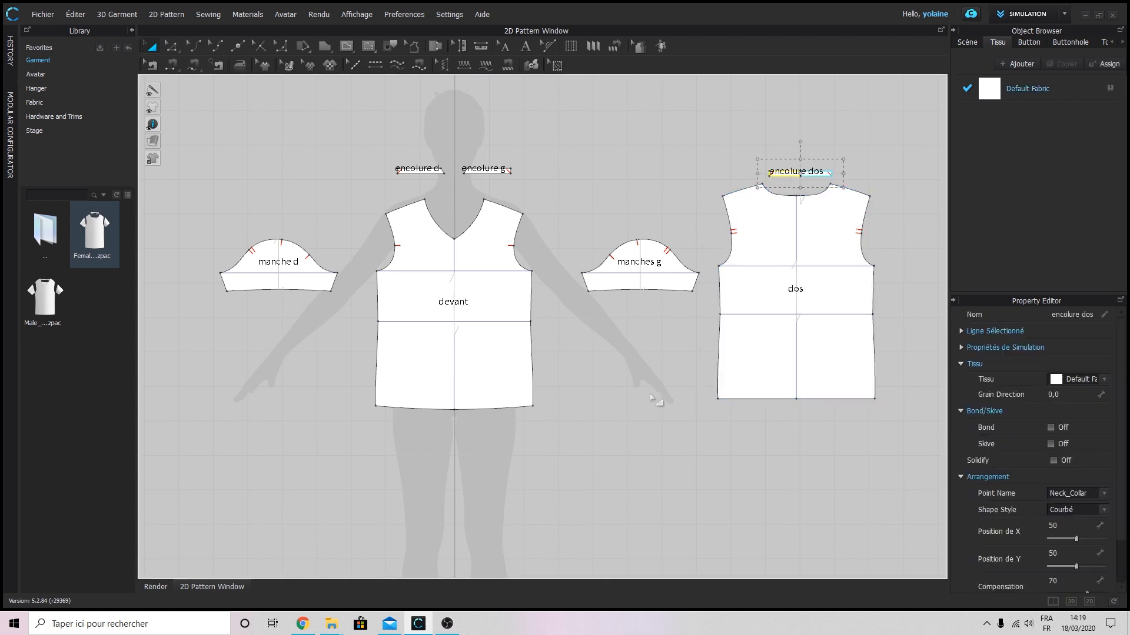
{"action": "left_click", "coordinate": [611, 371]}
Hide the grainlines and show the UV guide on the 2D patterns.
{"action": "scroll", "coordinate": [453, 304], "scroll_direction": "up", "scroll_amount": 8}
{"action": "scroll", "coordinate": [429, 302], "scroll_direction": "up", "scroll_amount": 2}
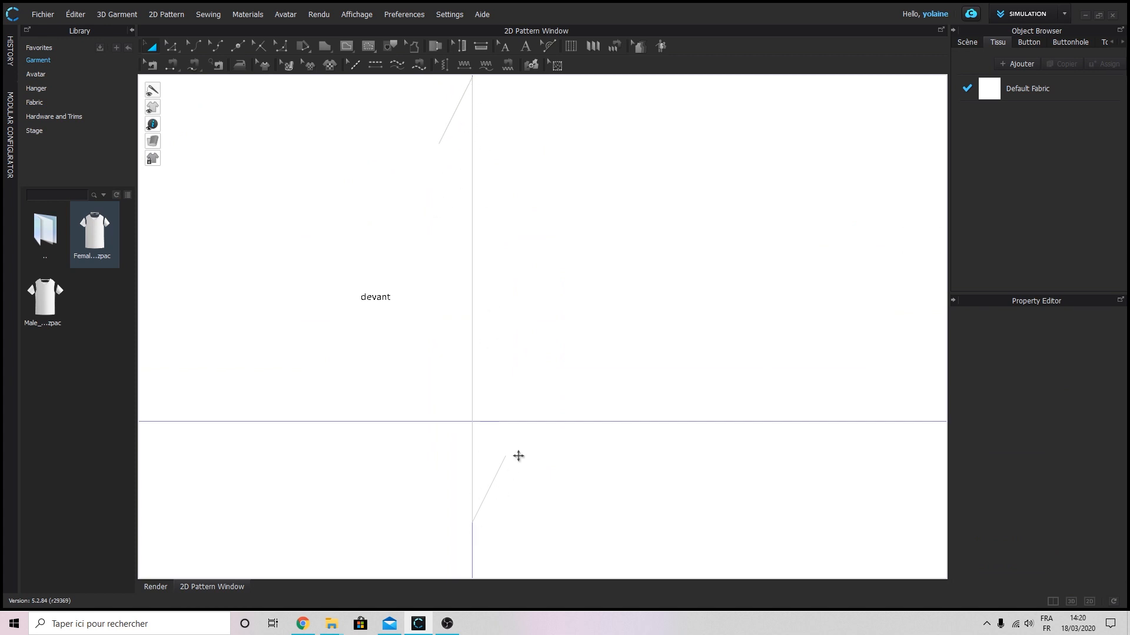
{"action": "scroll", "coordinate": [514, 333], "scroll_direction": "down", "scroll_amount": 3}
{"action": "scroll", "coordinate": [538, 318], "scroll_direction": "down", "scroll_amount": 1}
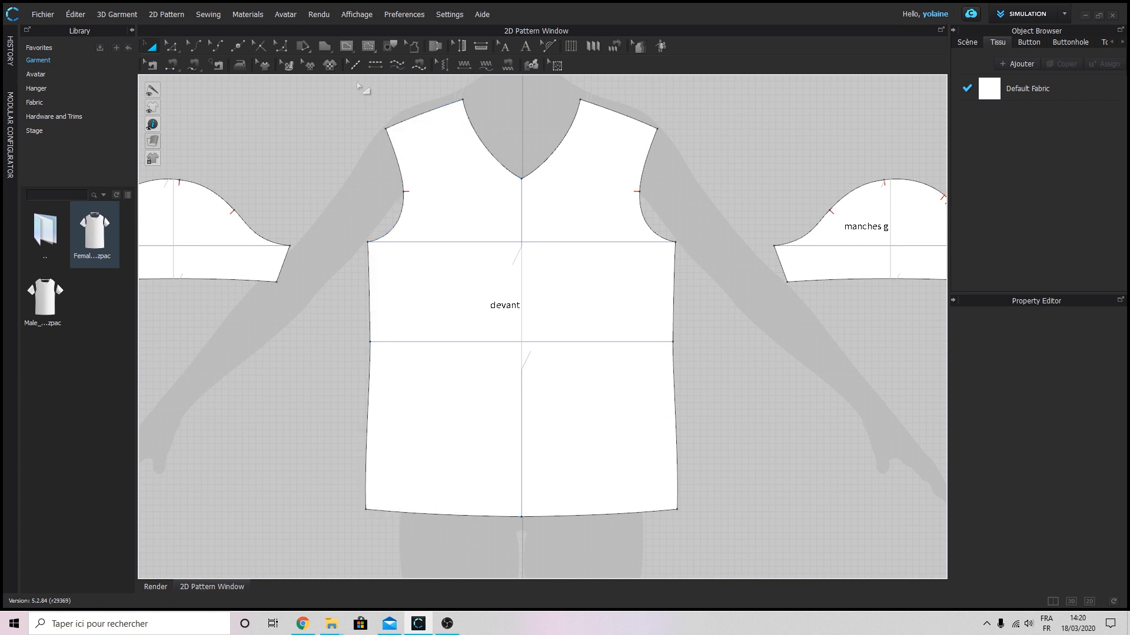
{"action": "left_click", "coordinate": [363, 20]}
{"action": "mouse_move", "coordinate": [389, 99]}
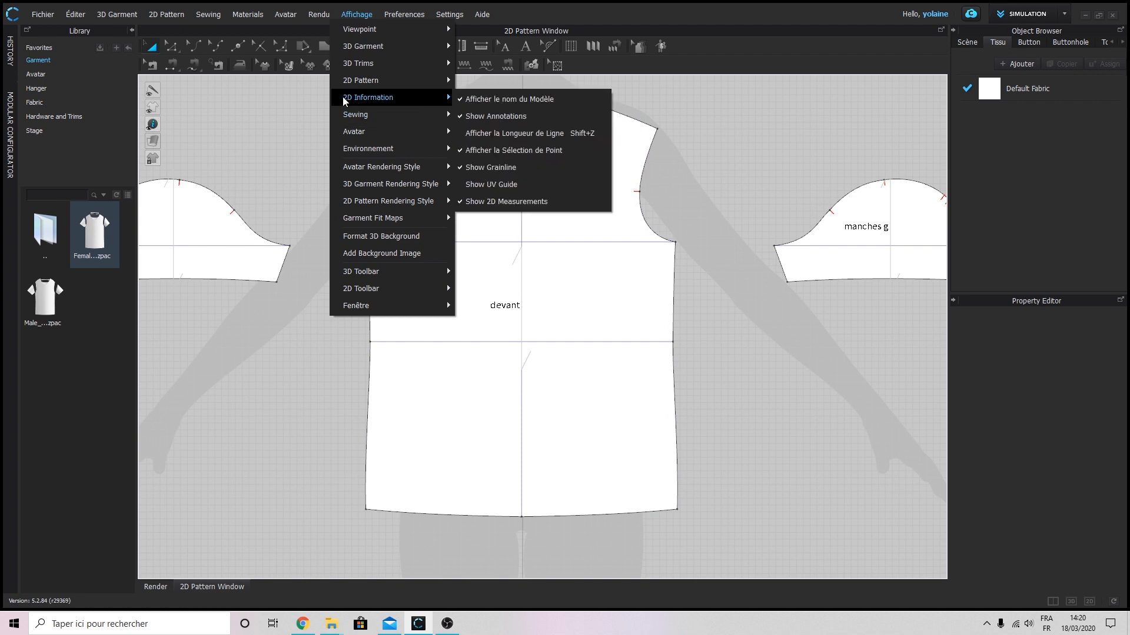
{"action": "left_click", "coordinate": [472, 167]}
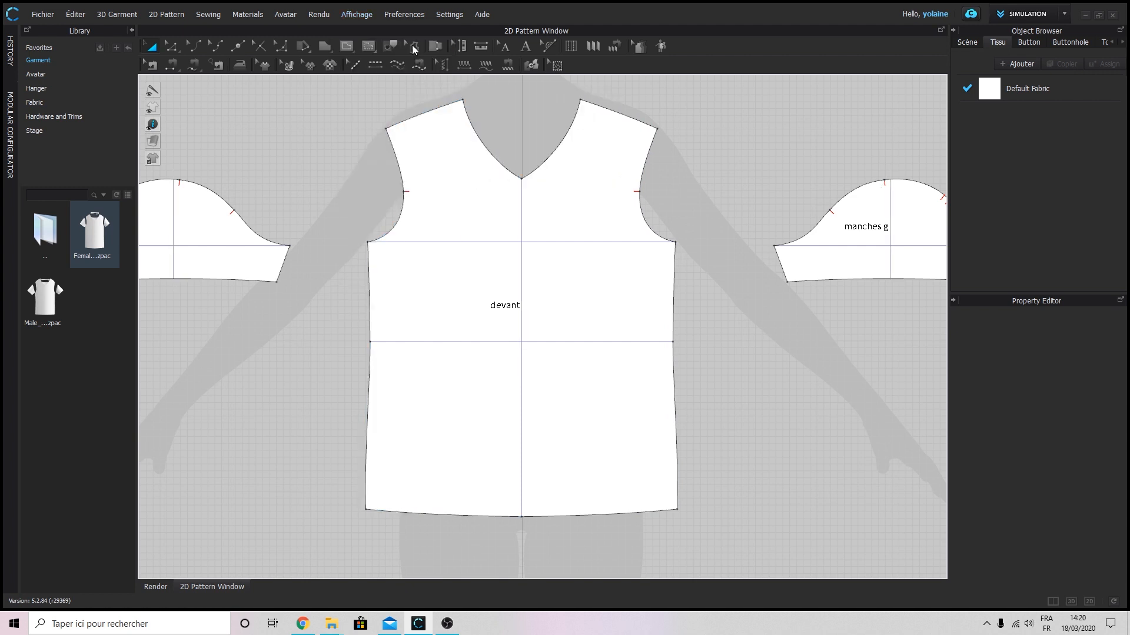
{"action": "left_click", "coordinate": [347, 16]}
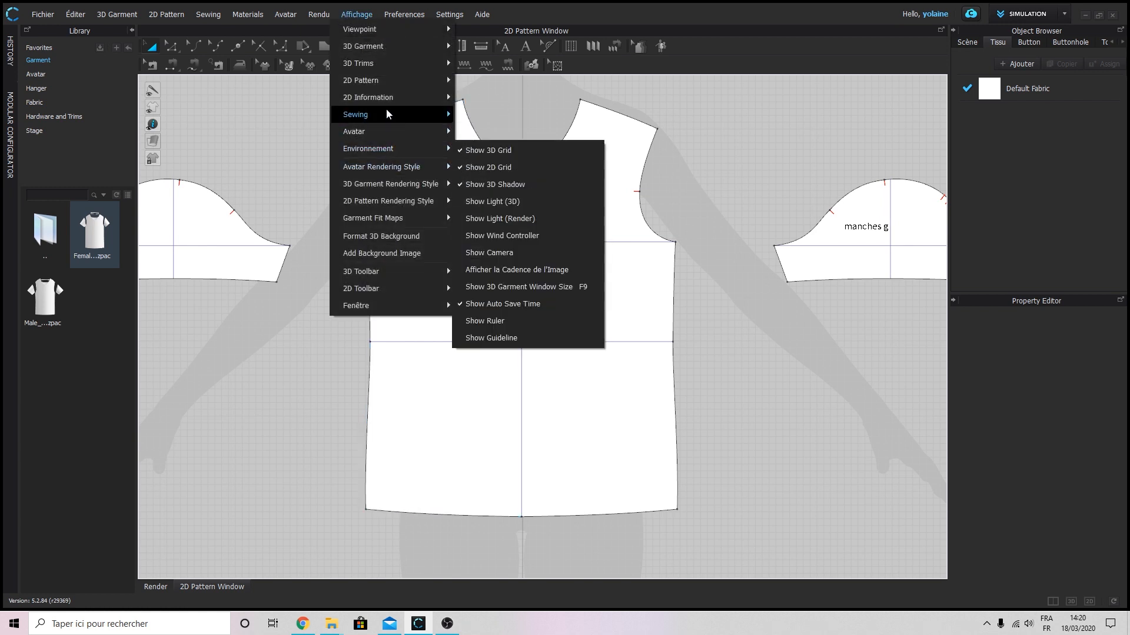
{"action": "left_click", "coordinate": [474, 184]}
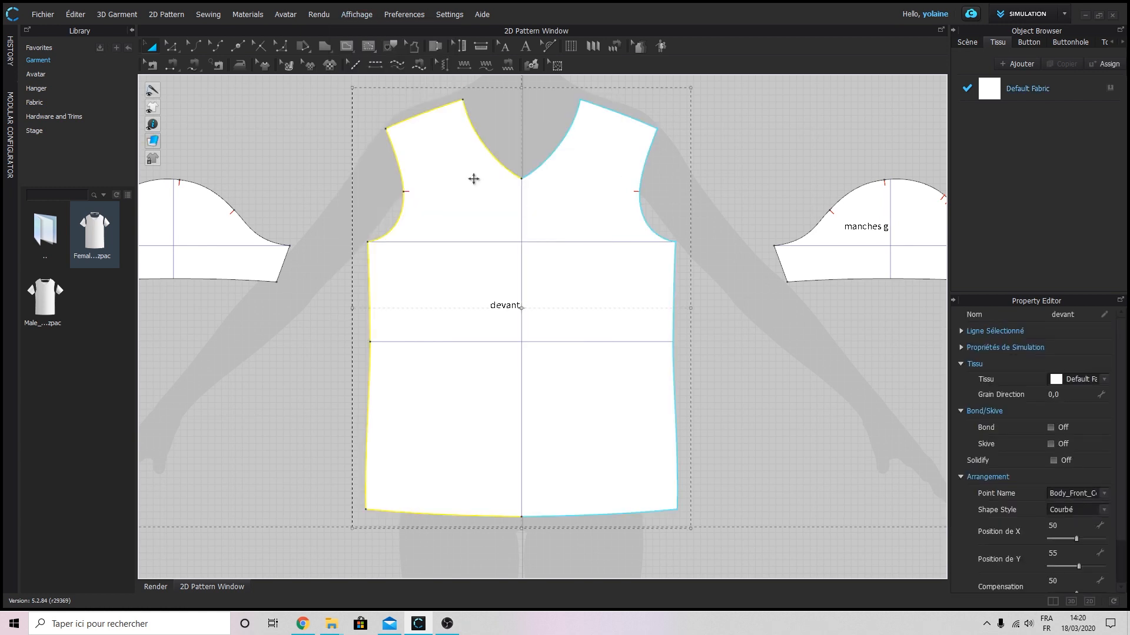
Turn the grainlines back on and the UV guide off for the 2D patterns.
{"action": "left_click", "coordinate": [360, 16]}
{"action": "mouse_move", "coordinate": [387, 98]}
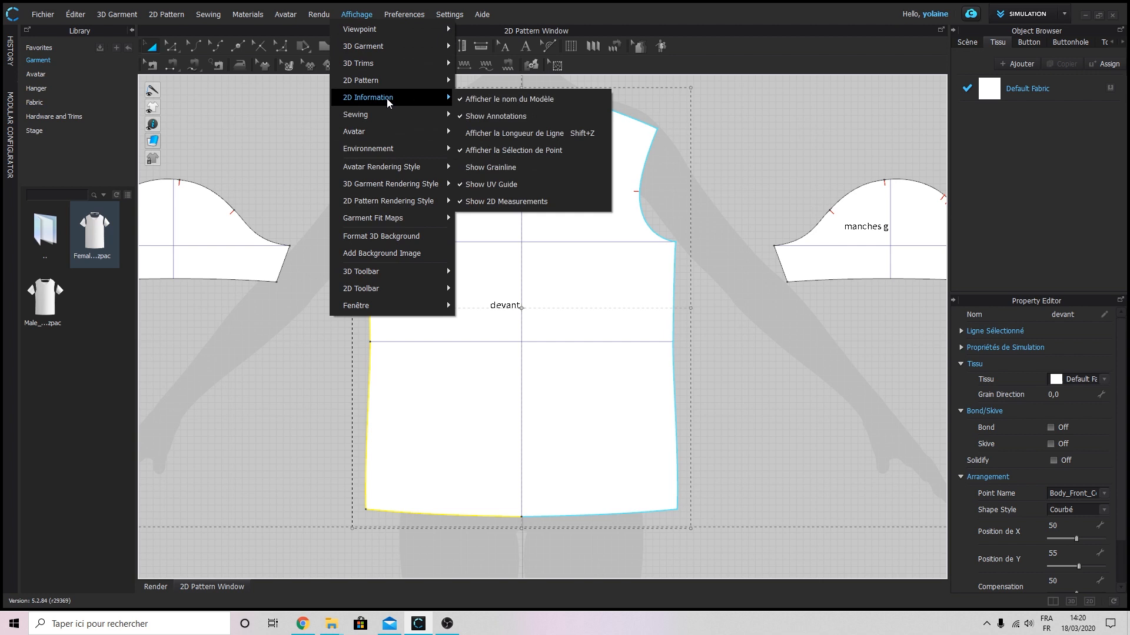
{"action": "left_click", "coordinate": [482, 151]}
{"action": "left_click", "coordinate": [349, 14]}
{"action": "left_click", "coordinate": [474, 183]}
{"action": "left_click", "coordinate": [710, 409]}
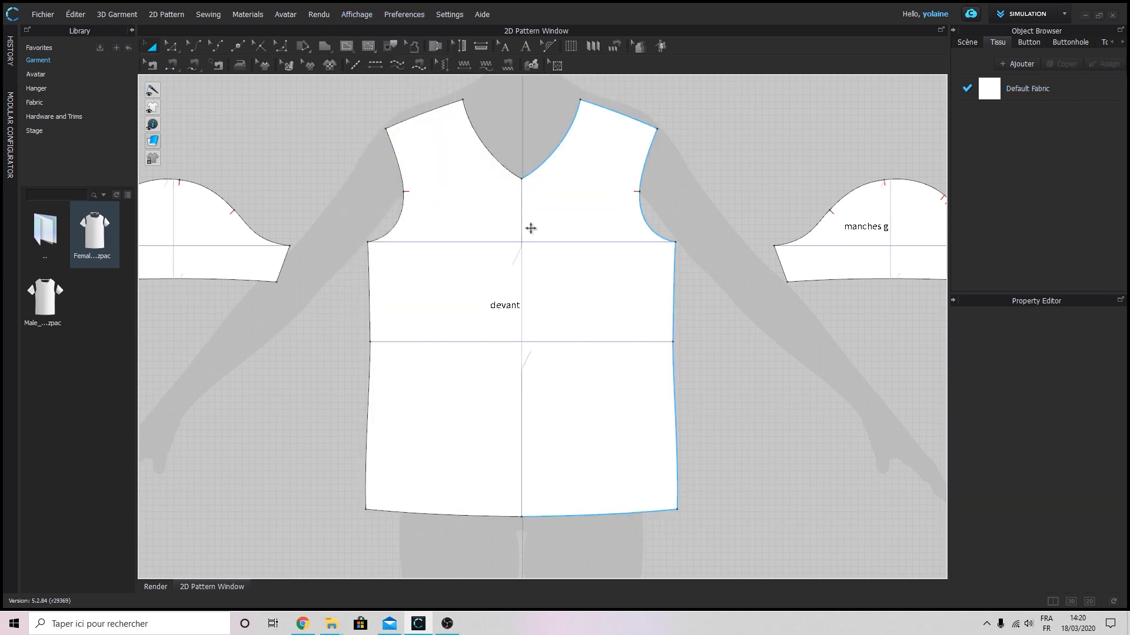
Hide the pattern names in the 2D view and show them again.
{"action": "left_click", "coordinate": [356, 14]}
{"action": "mouse_move", "coordinate": [388, 85]}
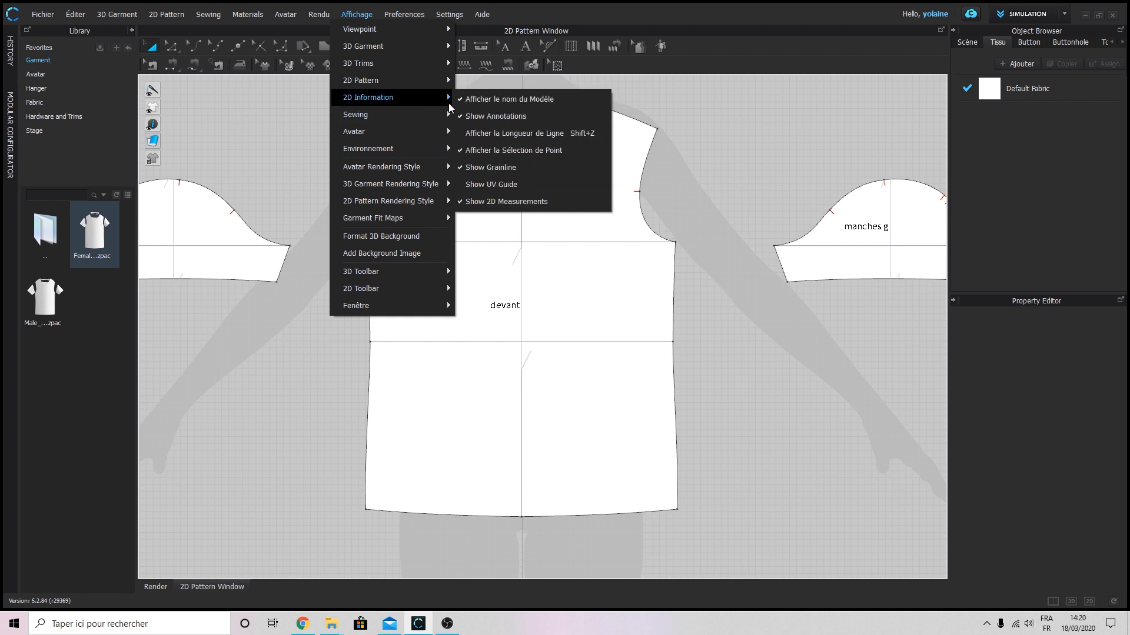
{"action": "left_click", "coordinate": [472, 102]}
{"action": "left_click", "coordinate": [357, 14]}
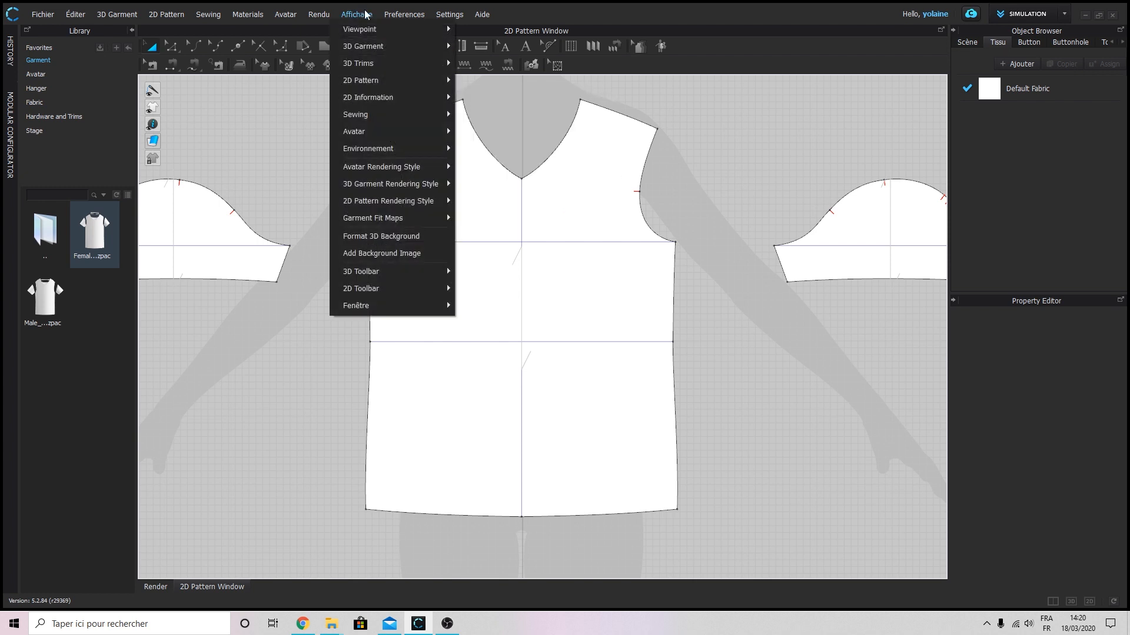
{"action": "mouse_move", "coordinate": [393, 98]}
{"action": "left_click", "coordinate": [477, 100]}
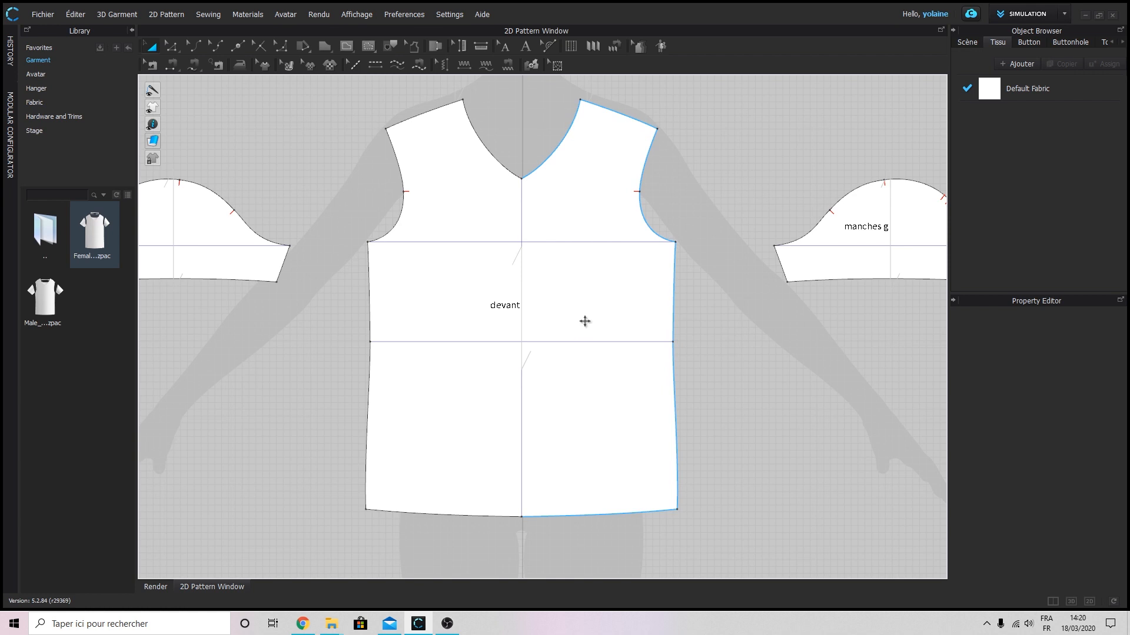
Nudge the devant piece slightly and look over all the named pattern pieces together.
{"action": "left_click_drag", "start_coordinate": [502, 308], "coordinate": [495, 305]}
{"action": "left_click", "coordinate": [727, 286]}
{"action": "scroll", "coordinate": [683, 309], "scroll_direction": "down", "scroll_amount": 5}
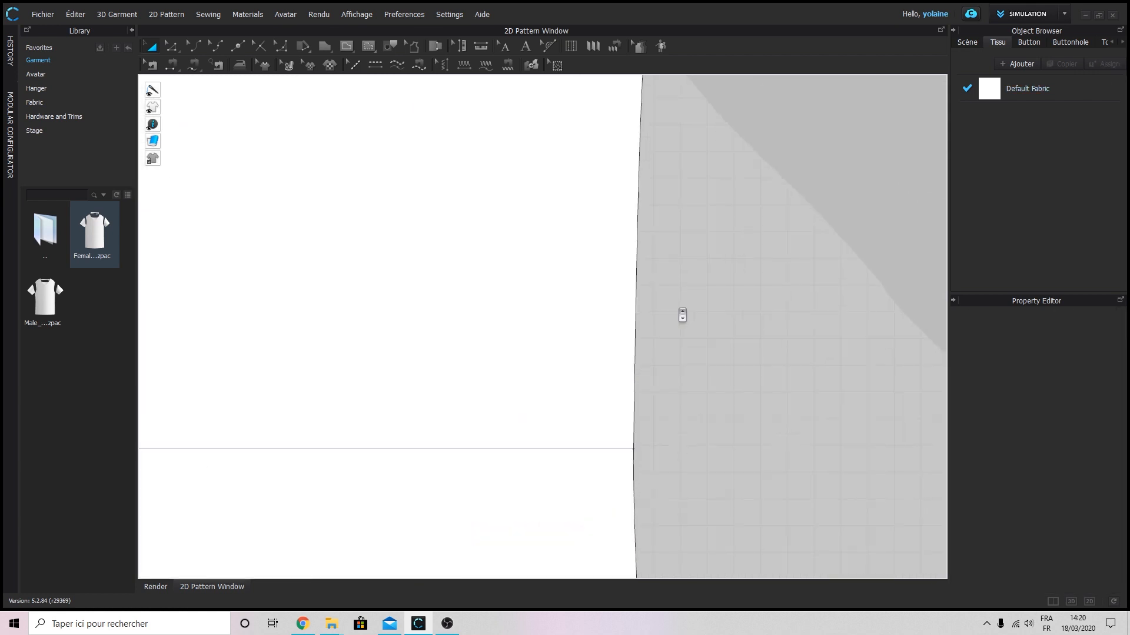
{"action": "scroll", "coordinate": [667, 318], "scroll_direction": "up", "scroll_amount": 7}
{"action": "scroll", "coordinate": [668, 322], "scroll_direction": "up", "scroll_amount": 1}
{"action": "scroll", "coordinate": [718, 351], "scroll_direction": "down", "scroll_amount": 3}
{"action": "scroll", "coordinate": [560, 354], "scroll_direction": "down", "scroll_amount": 4}
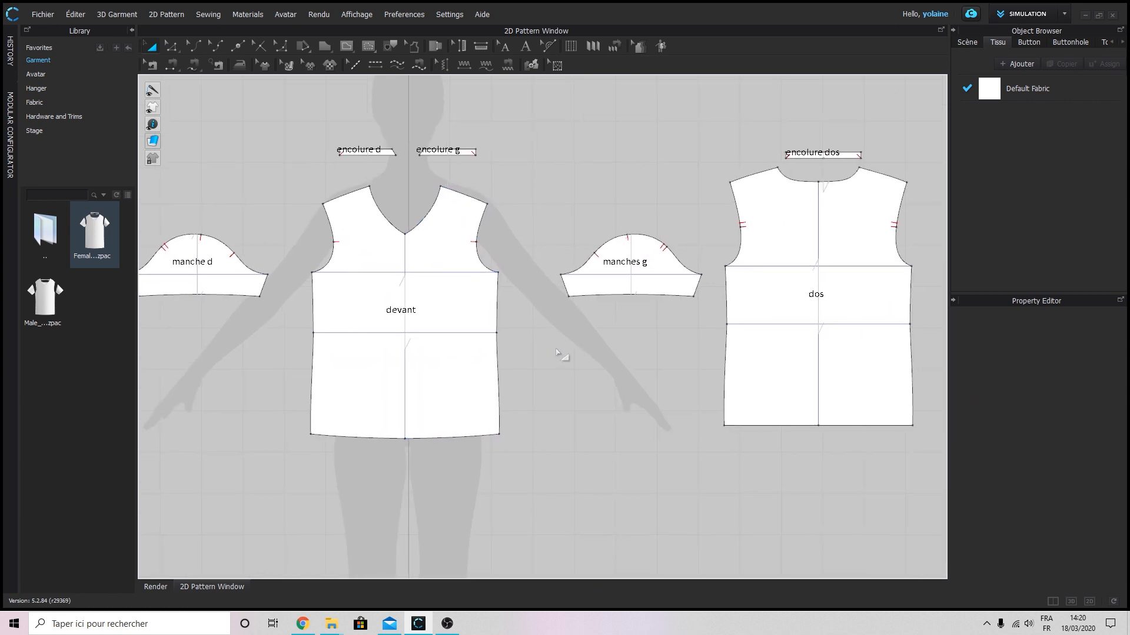
{"action": "scroll", "coordinate": [562, 352], "scroll_direction": "up", "scroll_amount": 4}
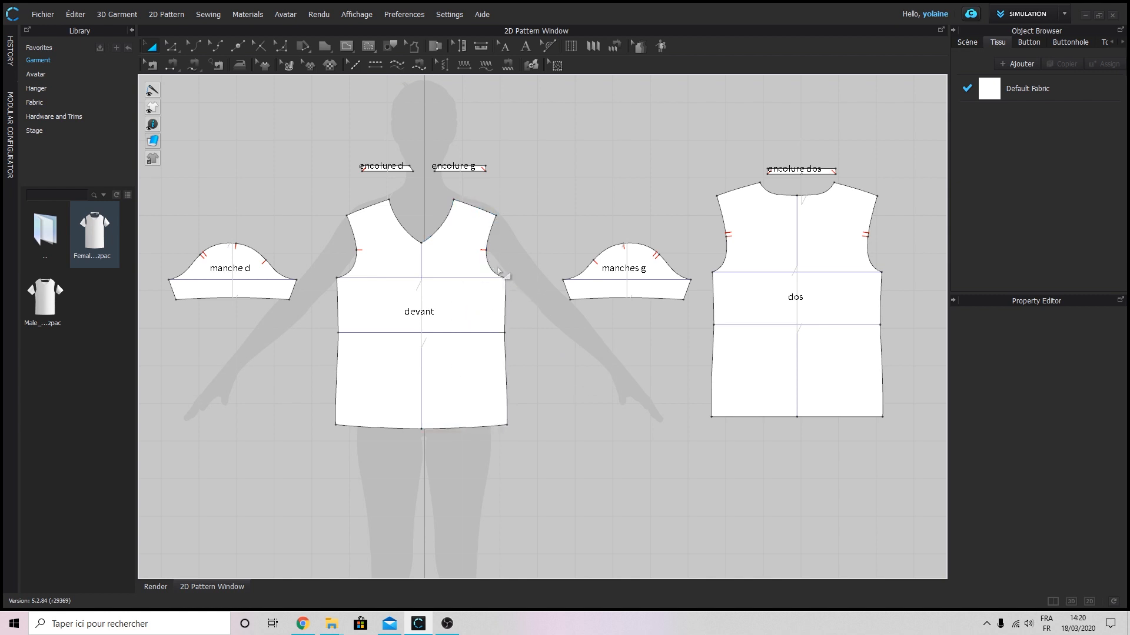
Show the line lengths on all the 2D pattern pieces.
{"action": "left_click", "coordinate": [353, 65]}
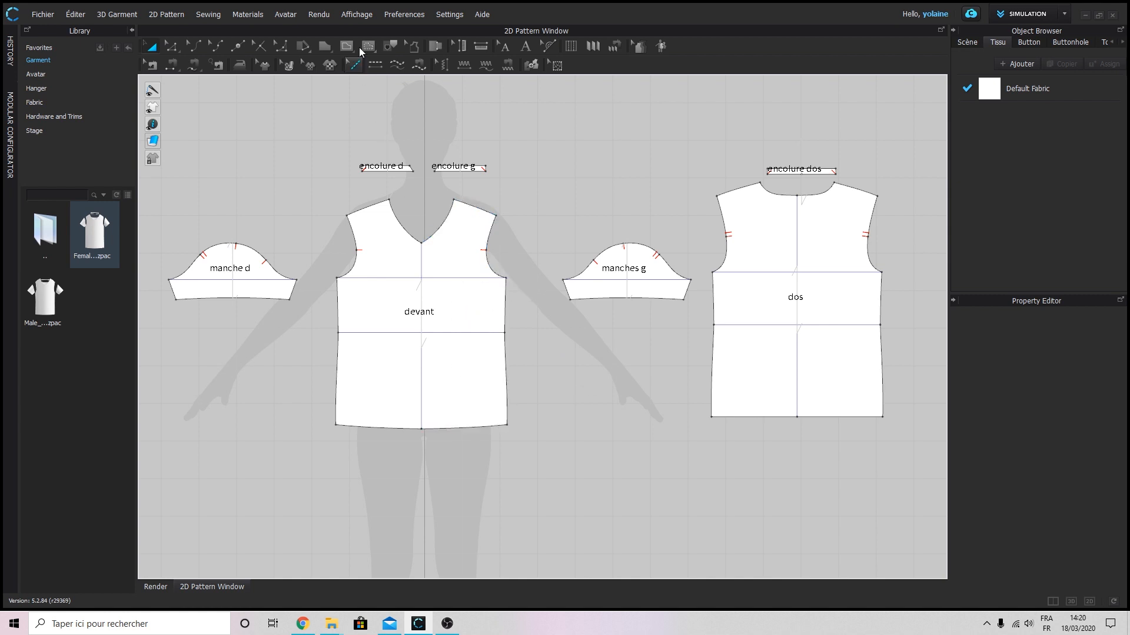
{"action": "left_click", "coordinate": [353, 15]}
{"action": "mouse_move", "coordinate": [391, 95]}
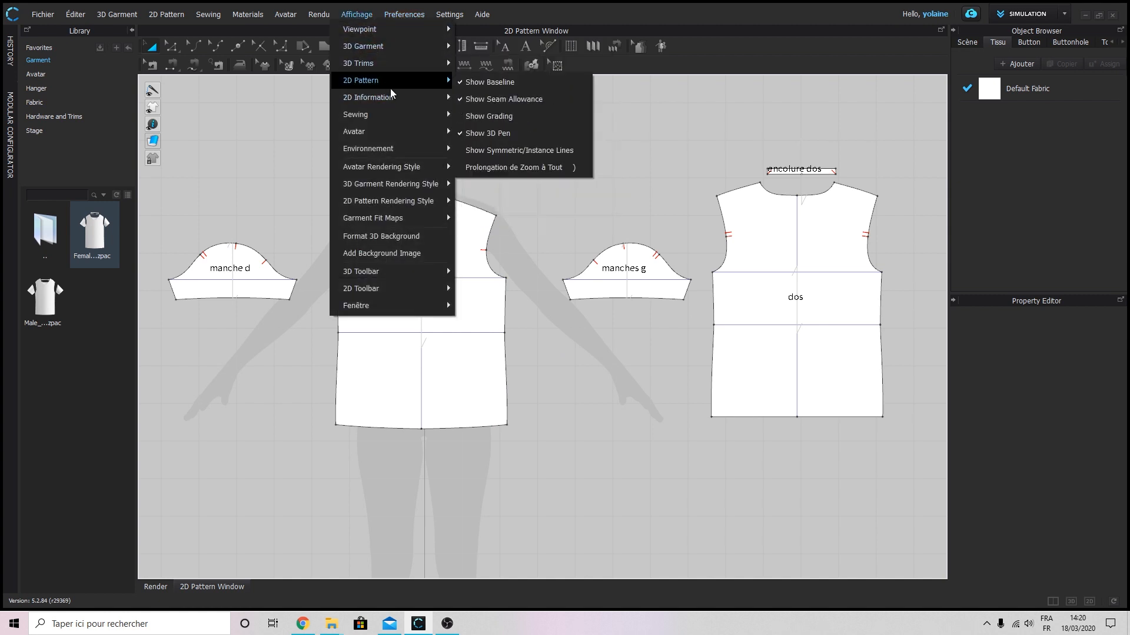
{"action": "mouse_move", "coordinate": [391, 65]}
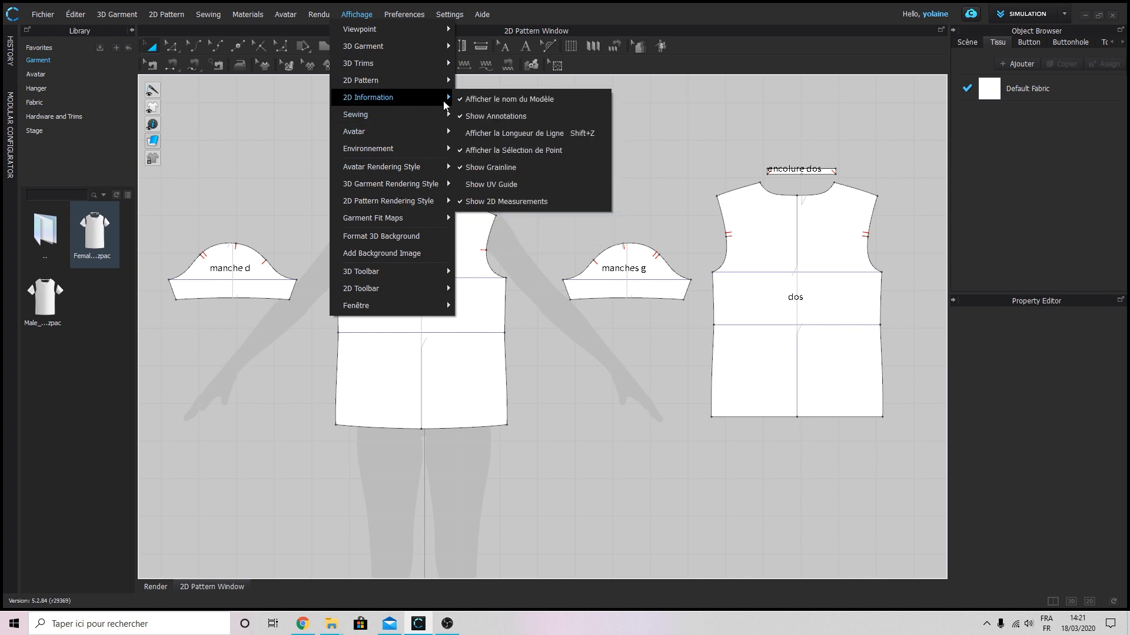
{"action": "left_click", "coordinate": [515, 133]}
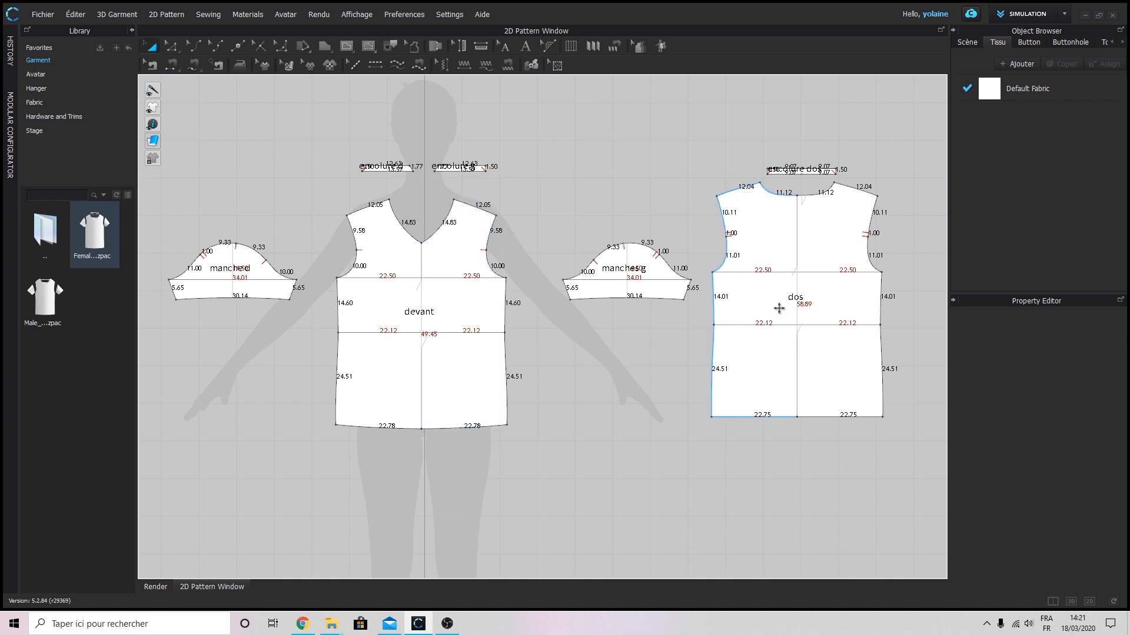
Hide the baselines inside the 2D pattern pieces and show them again.
{"action": "left_click", "coordinate": [366, 16]}
{"action": "mouse_move", "coordinate": [395, 86]}
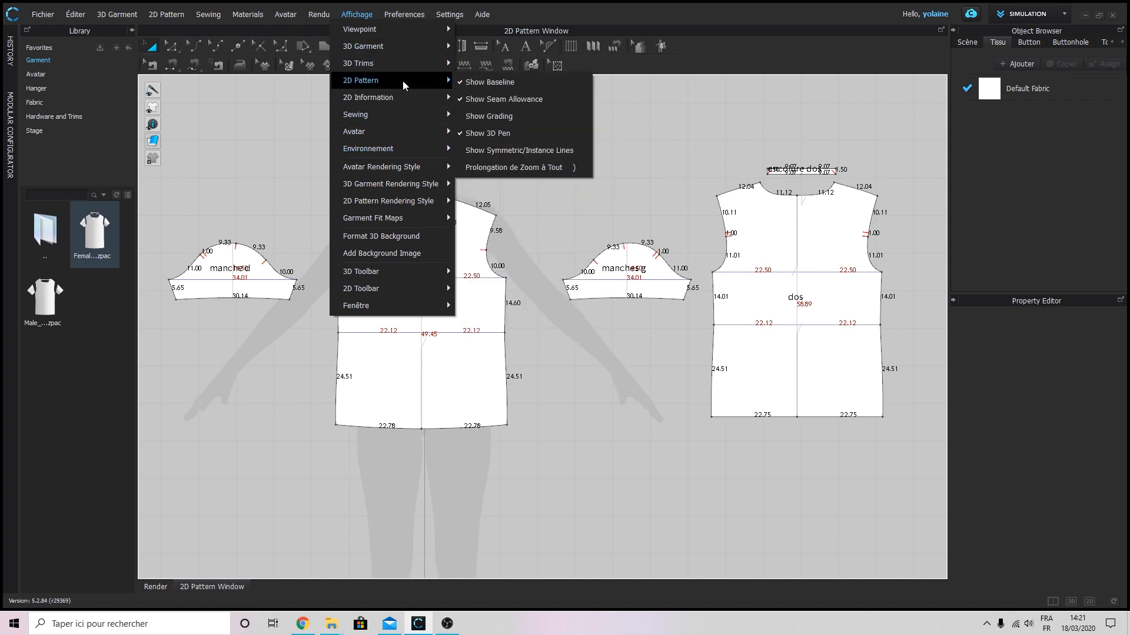
{"action": "left_click", "coordinate": [495, 82]}
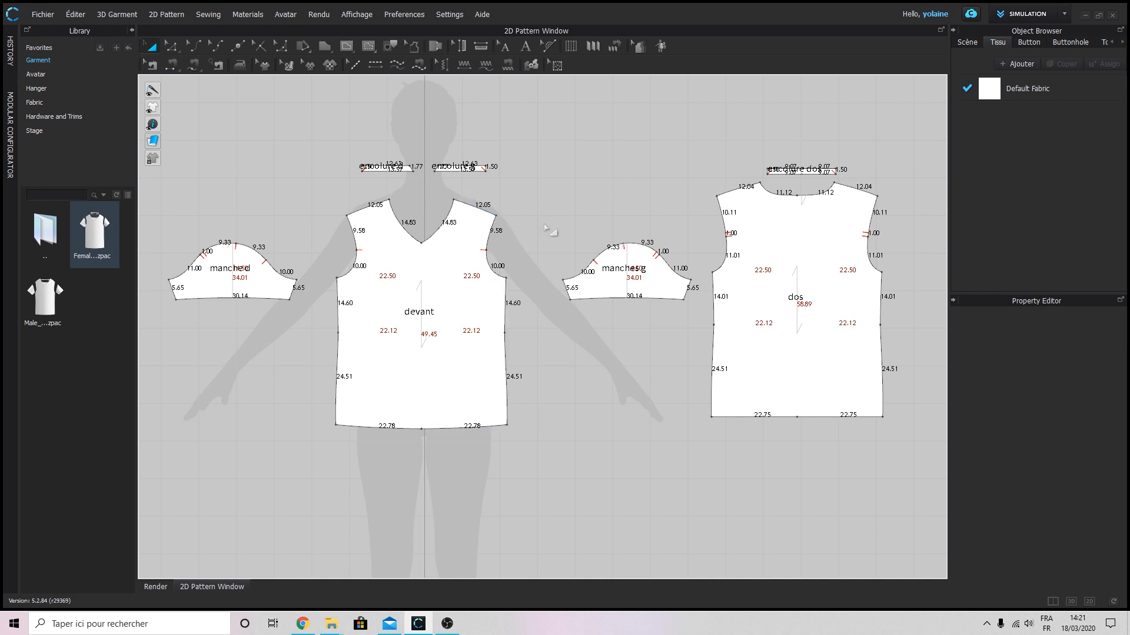
{"action": "left_click", "coordinate": [357, 14]}
{"action": "mouse_move", "coordinate": [369, 86]}
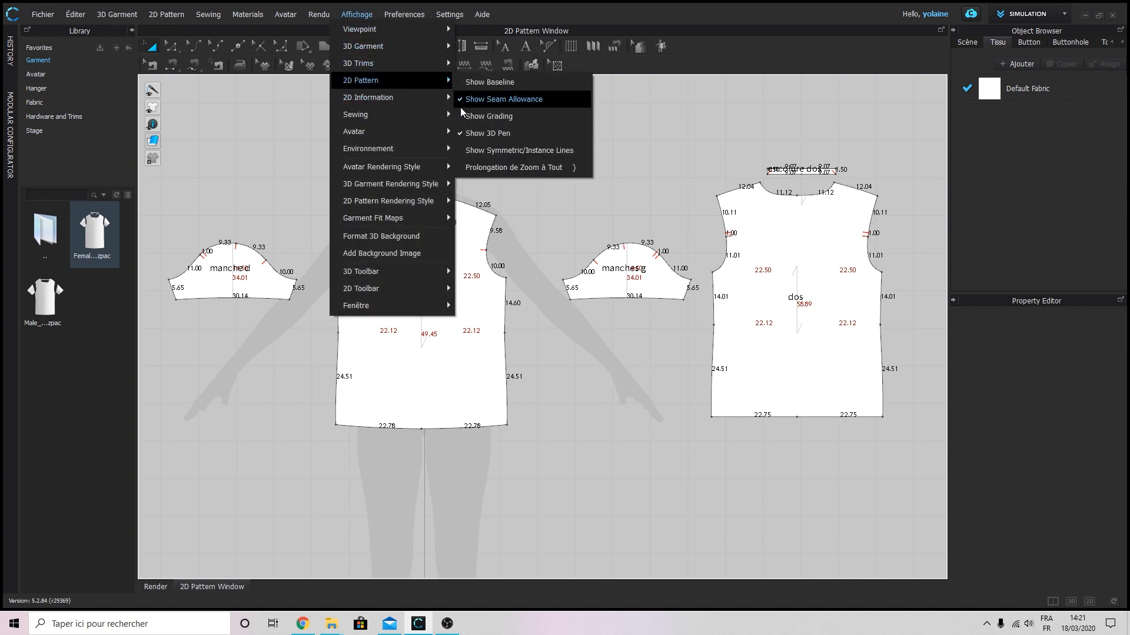
{"action": "left_click", "coordinate": [490, 82]}
Show the symmetric/instance lines between the 2D pieces and move the dos piece down slightly.
{"action": "left_click", "coordinate": [356, 14]}
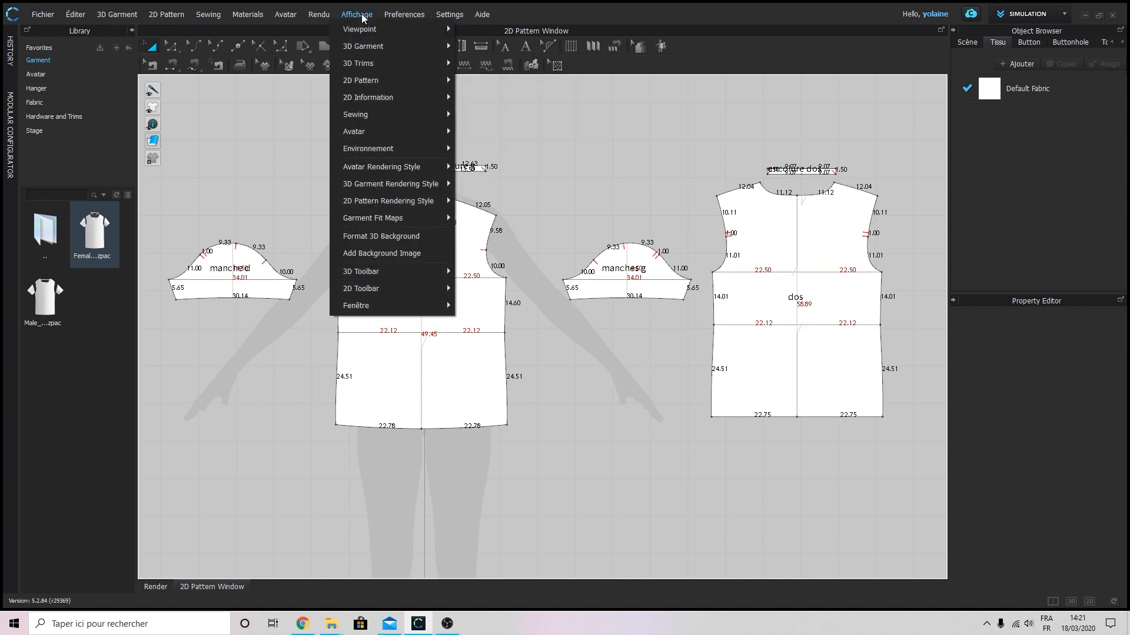
{"action": "mouse_move", "coordinate": [366, 96]}
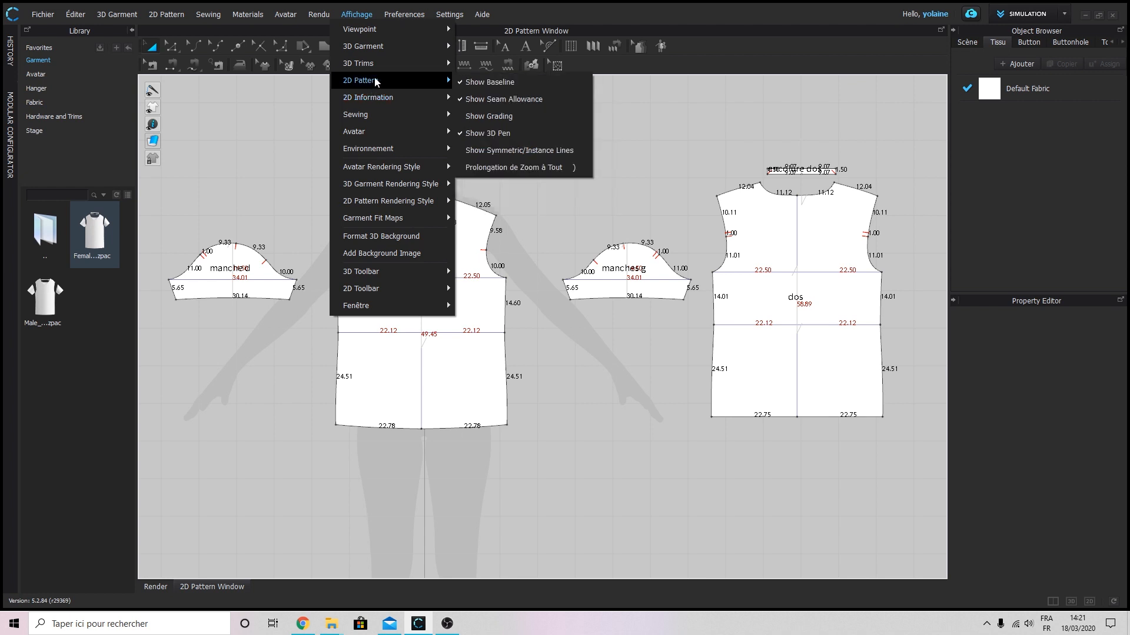
{"action": "left_click", "coordinate": [514, 154]}
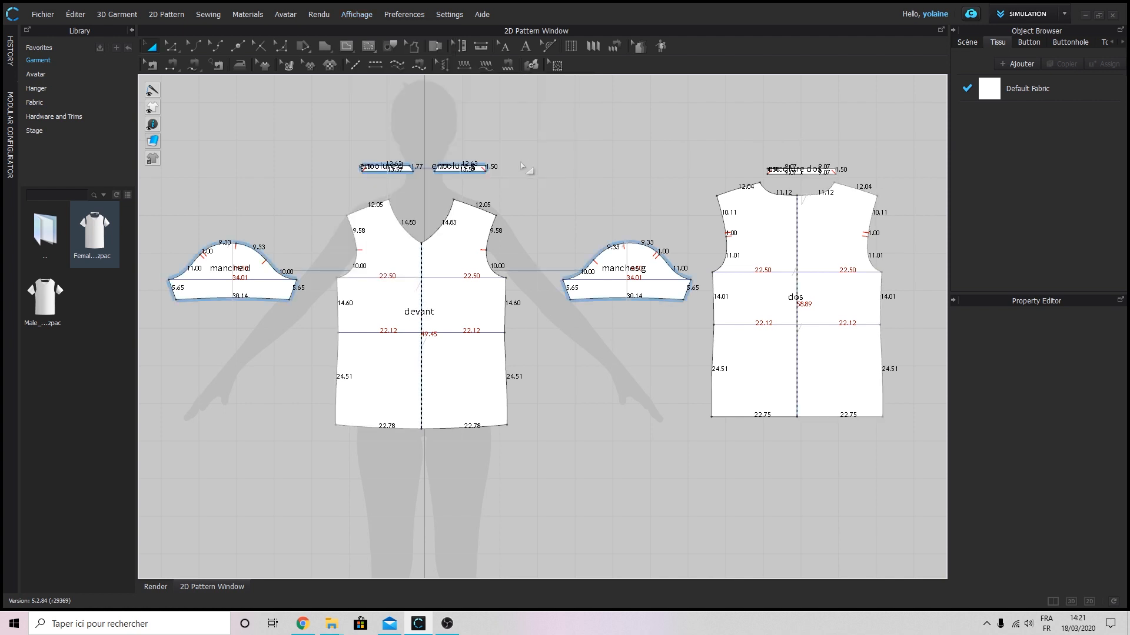
{"action": "mouse_move", "coordinate": [797, 218]}
{"action": "left_mouse_down"}
{"action": "mouse_move", "coordinate": [810, 258]}
{"action": "mouse_move", "coordinate": [799, 232]}
{"action": "left_mouse_up"}
{"action": "left_click", "coordinate": [537, 168]}
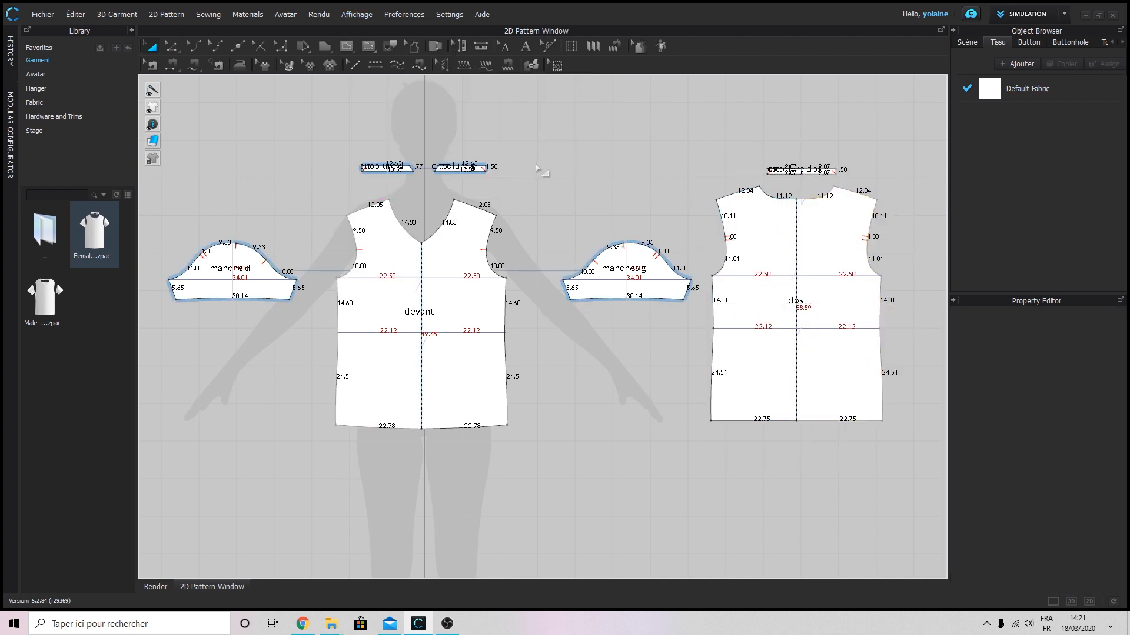
Turn off the symmetric/instance lines, the 2D measurements and the line lengths in the 2D view.
{"action": "left_click", "coordinate": [356, 14]}
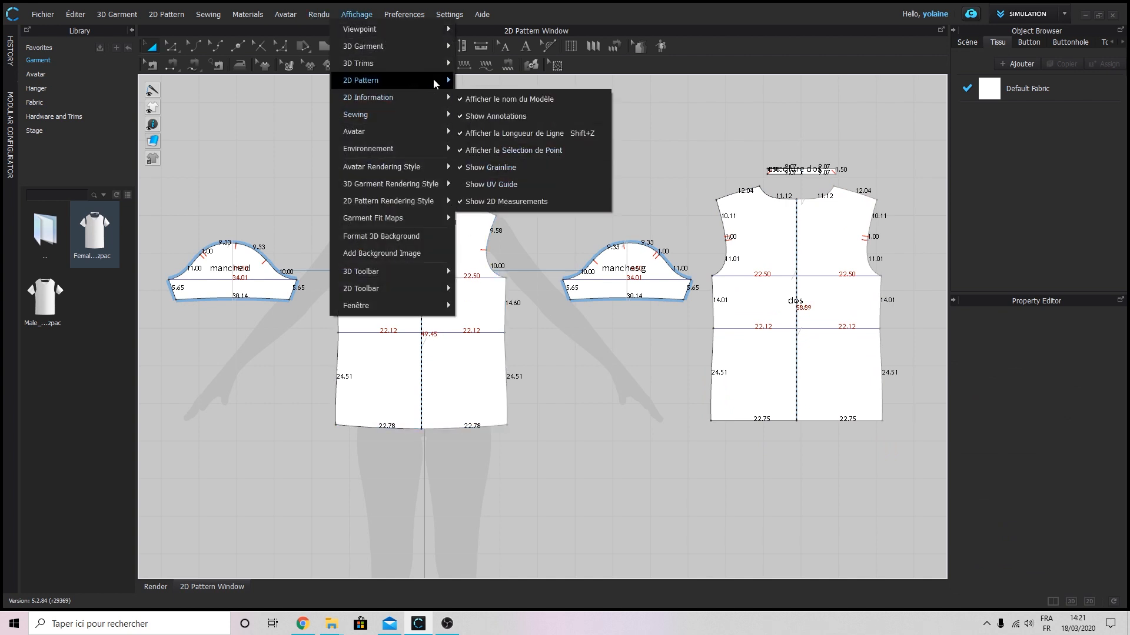
{"action": "left_click", "coordinate": [520, 150]}
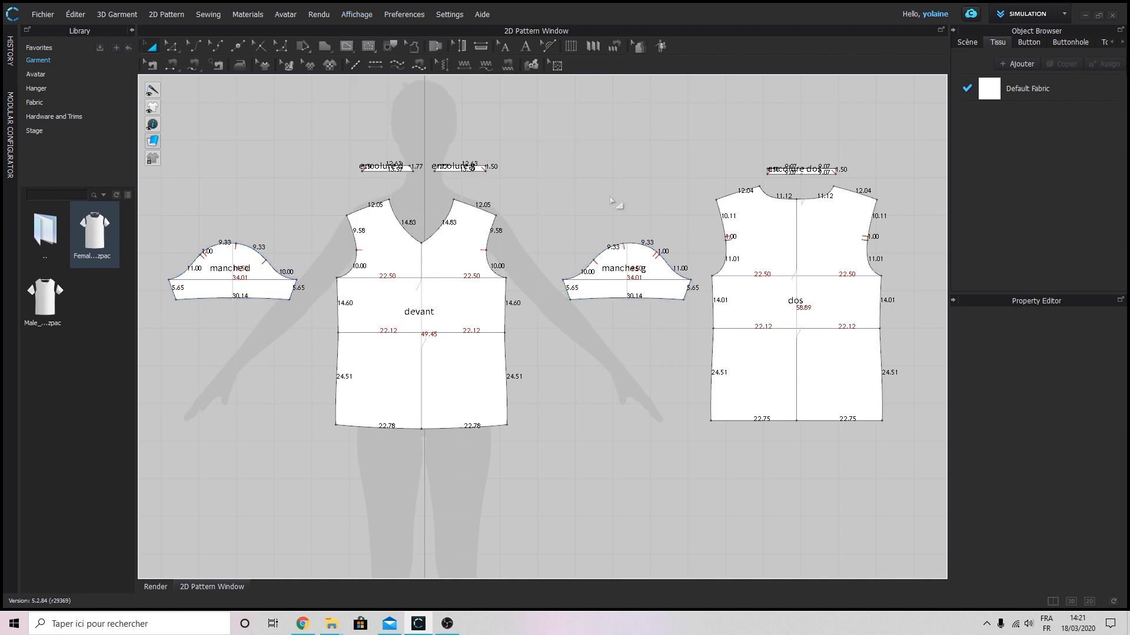
{"action": "left_click", "coordinate": [357, 15]}
{"action": "mouse_move", "coordinate": [420, 120]}
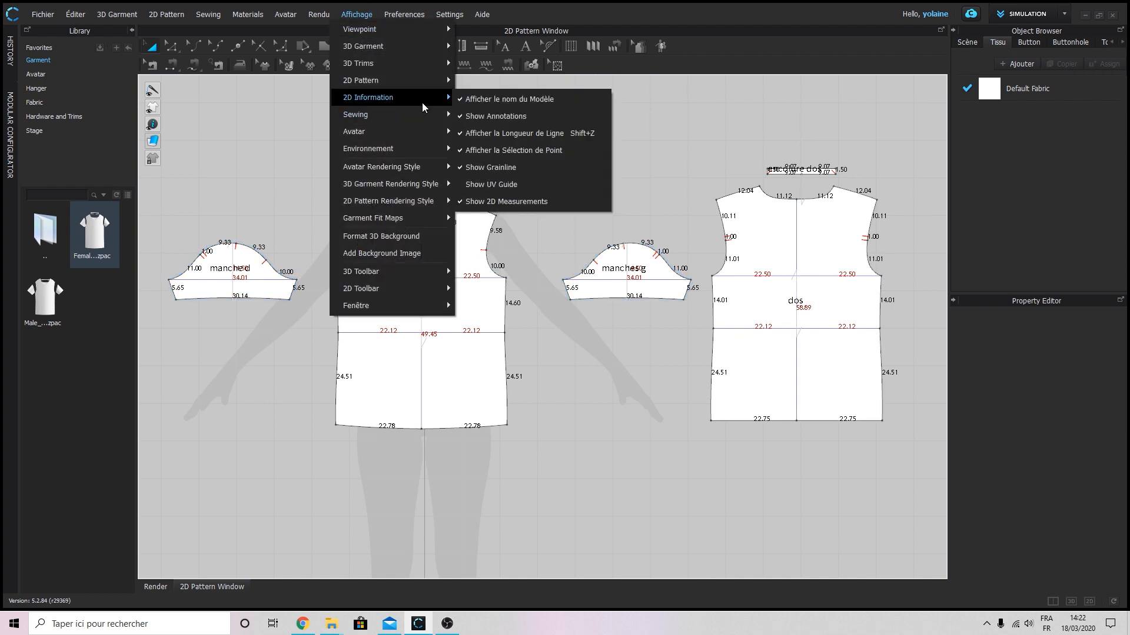
{"action": "left_click", "coordinate": [474, 201]}
{"action": "left_click", "coordinate": [357, 14]}
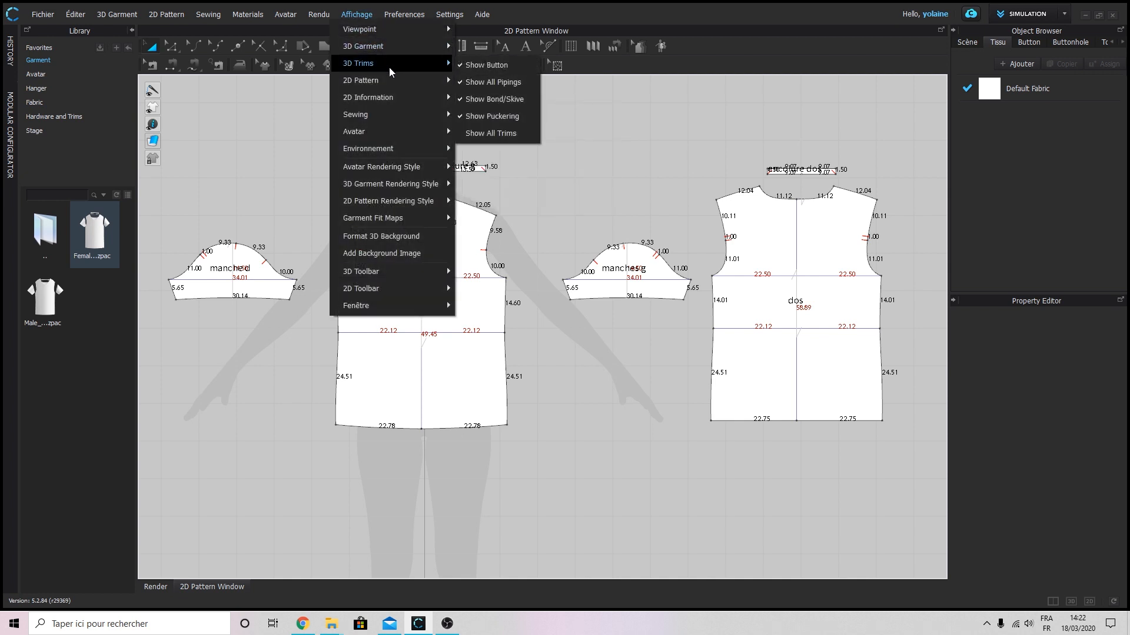
{"action": "mouse_move", "coordinate": [416, 87]}
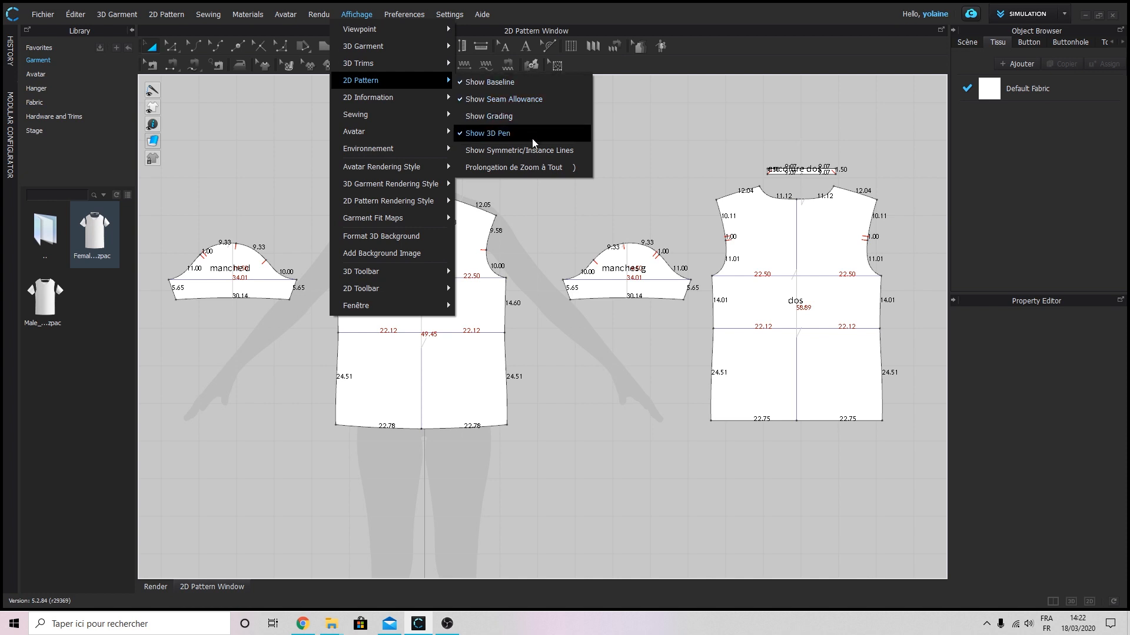
{"action": "mouse_move", "coordinate": [438, 103]}
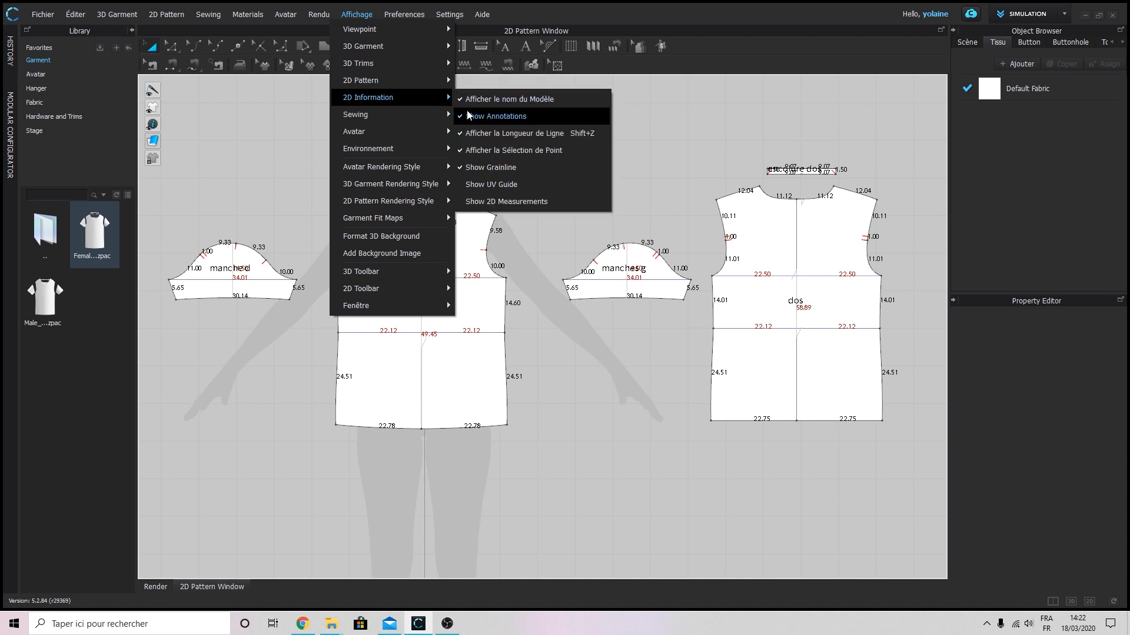
{"action": "left_click", "coordinate": [506, 133]}
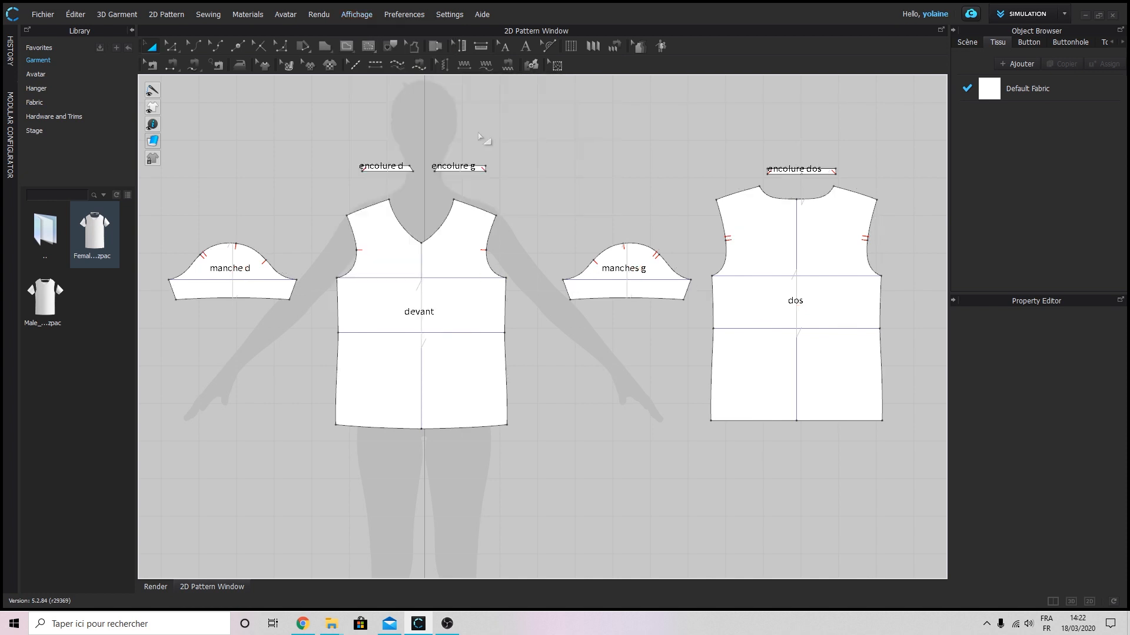
Add a 1 cm seam allowance around all the pattern pieces at once.
{"action": "left_click", "coordinate": [415, 46]}
{"action": "mouse_move", "coordinate": [153, 124]}
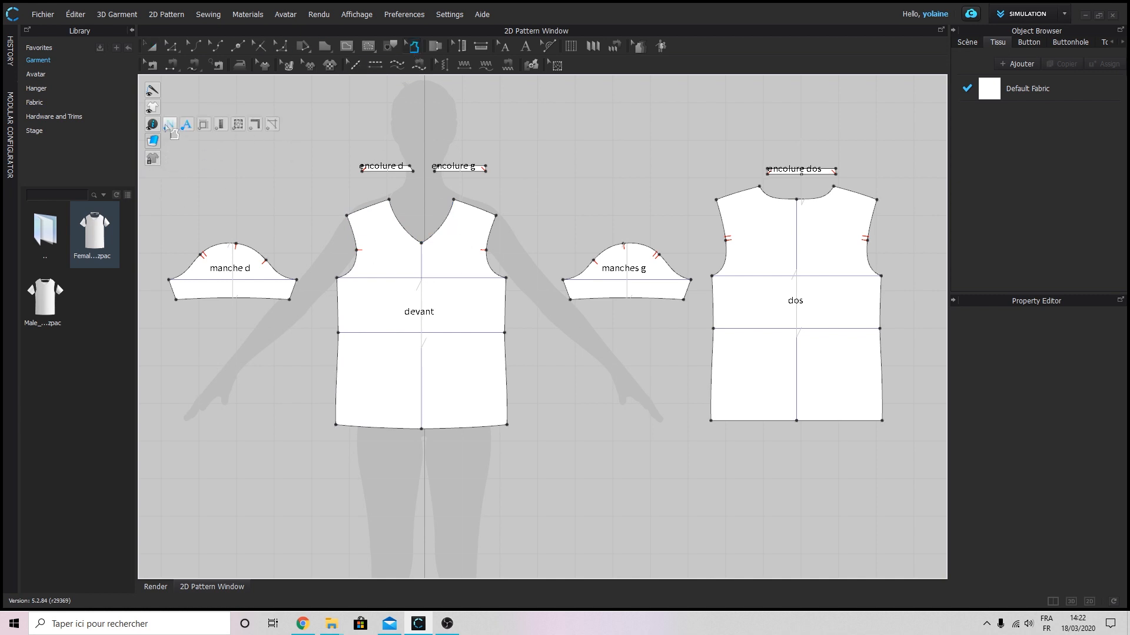
{"action": "left_click_drag", "start_coordinate": [164, 135], "coordinate": [902, 499]}
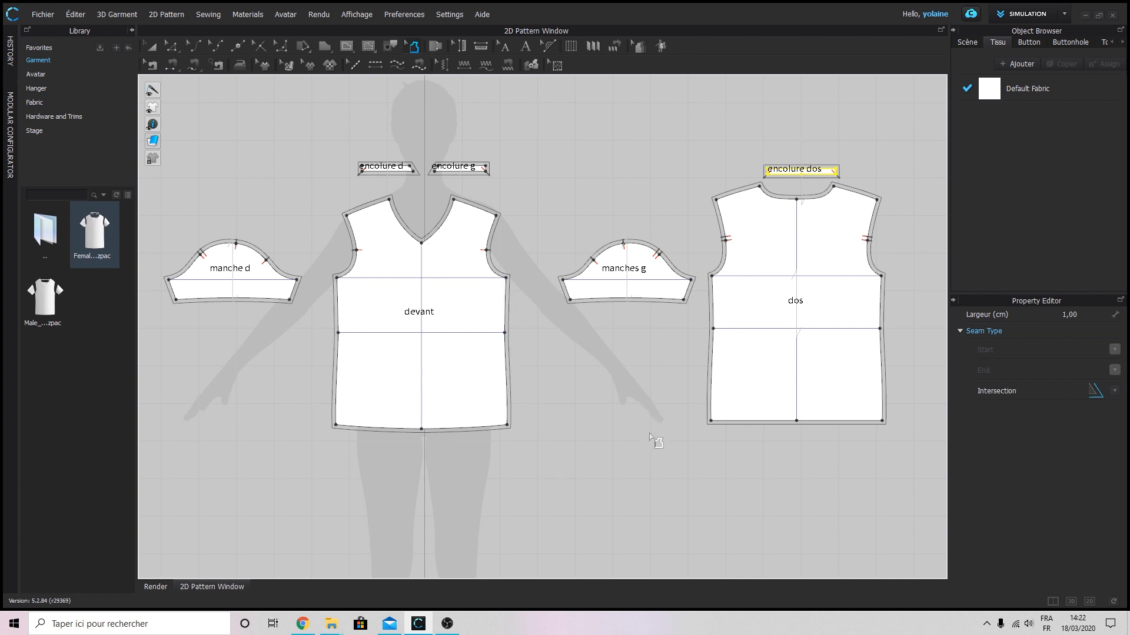
{"action": "left_click", "coordinate": [609, 174]}
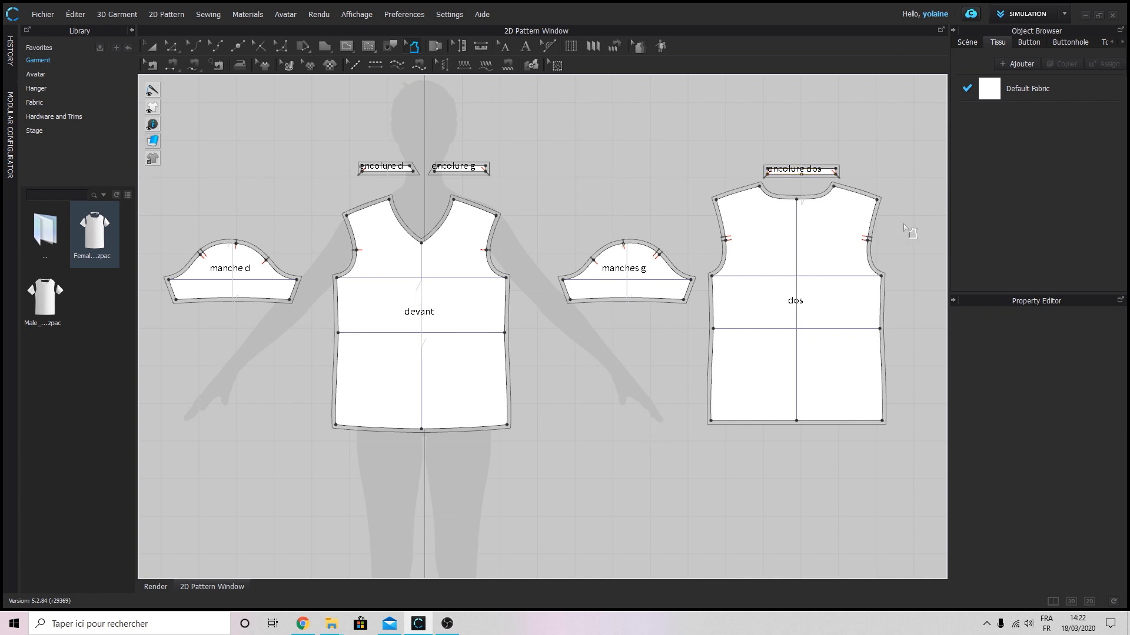
{"action": "left_click", "coordinate": [152, 46]}
Add an annotation to the lower half of the devant piece listing nom, collection, taille, couleur and nombre on separate lines.
{"action": "left_click", "coordinate": [525, 47]}
{"action": "left_click", "coordinate": [438, 360]}
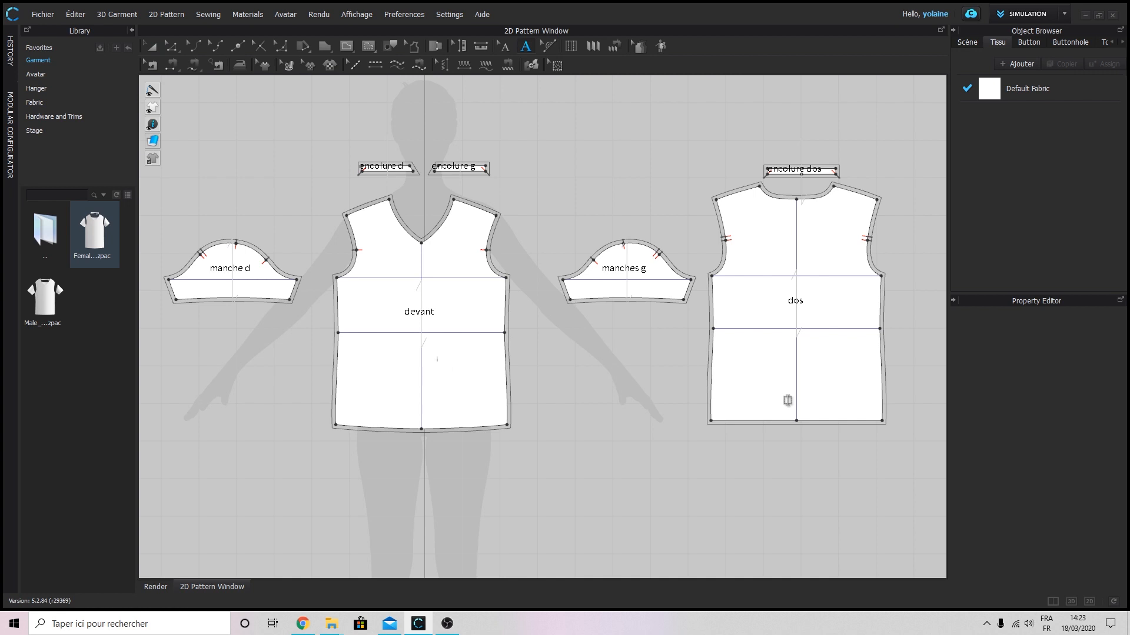
{"action": "type", "text": "no"}
{"action": "type", "text": "le"}
{"action": "key", "text": "Return"}
{"action": "type", "text": "cou"}
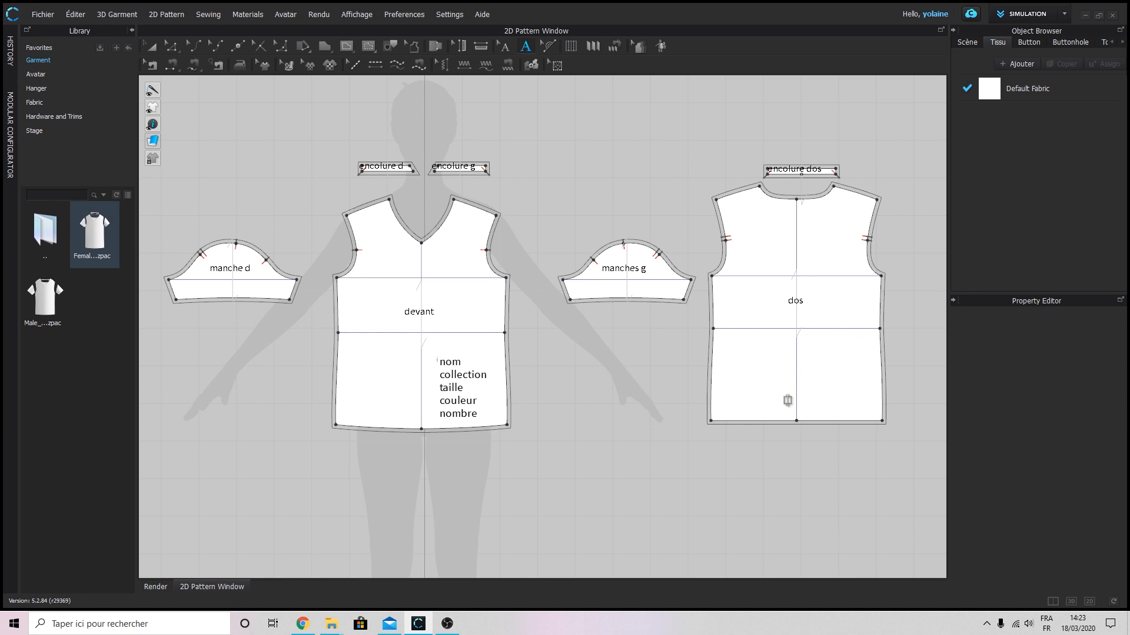
{"action": "left_click", "coordinate": [639, 409]}
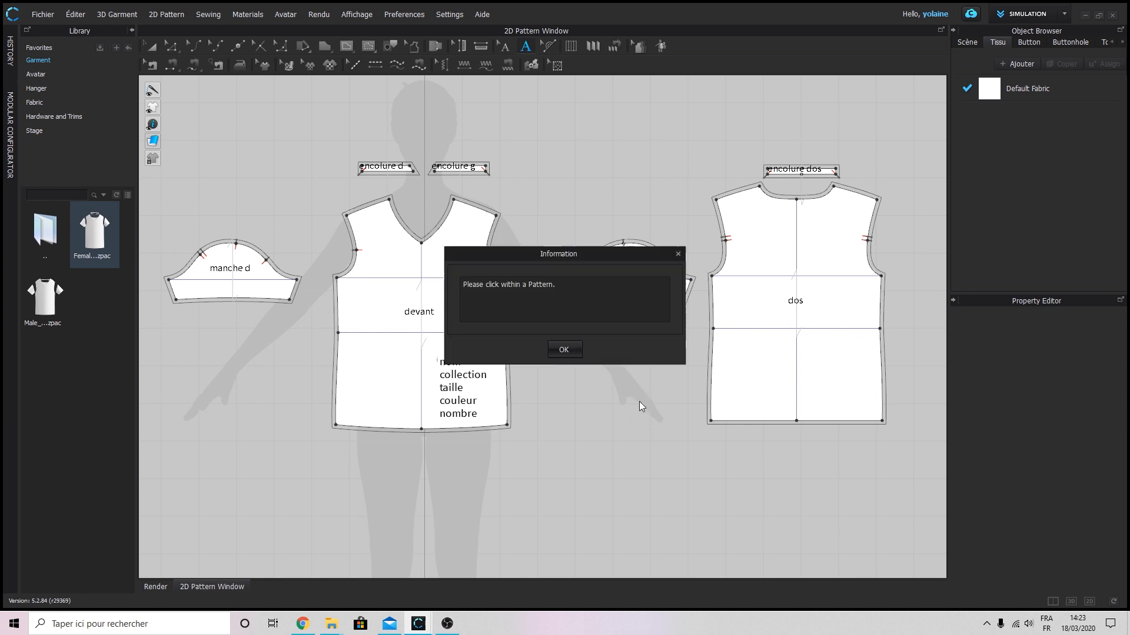
{"action": "left_click", "coordinate": [565, 351]}
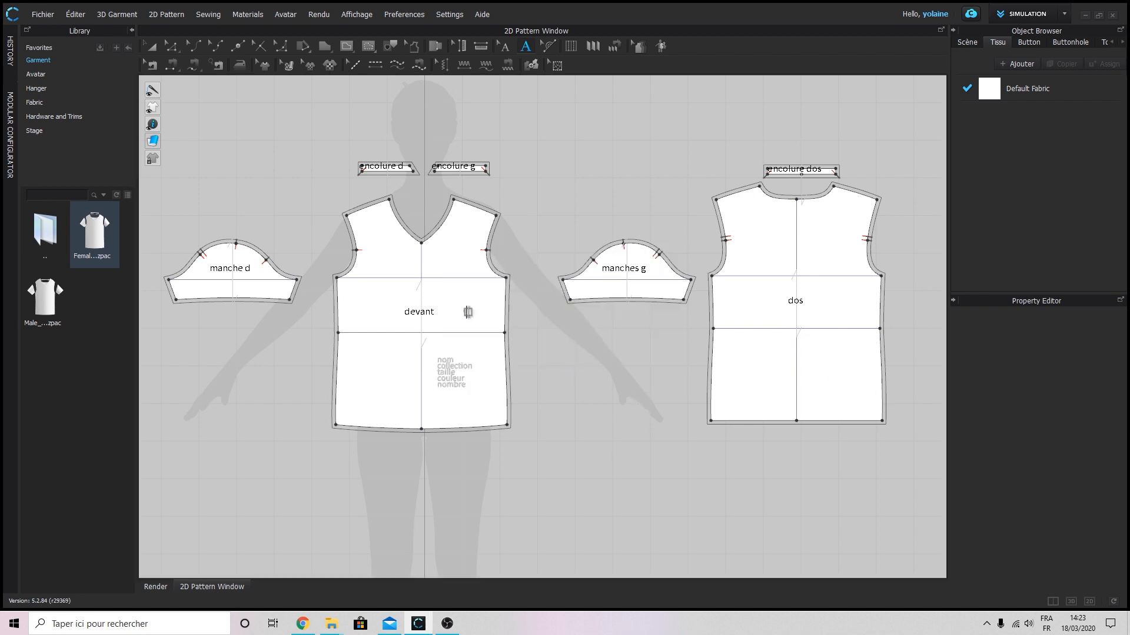
Examine the 2D information display options, in particular the one that shows annotations.
{"action": "left_click", "coordinate": [447, 380]}
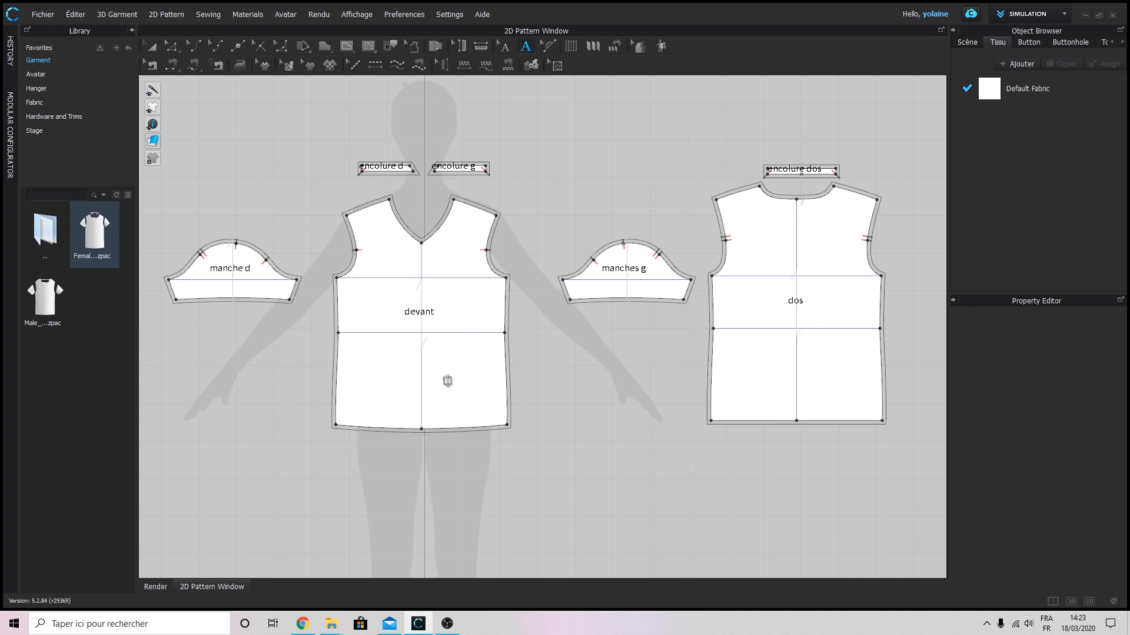
{"action": "left_click", "coordinate": [353, 16]}
{"action": "mouse_move", "coordinate": [392, 101]}
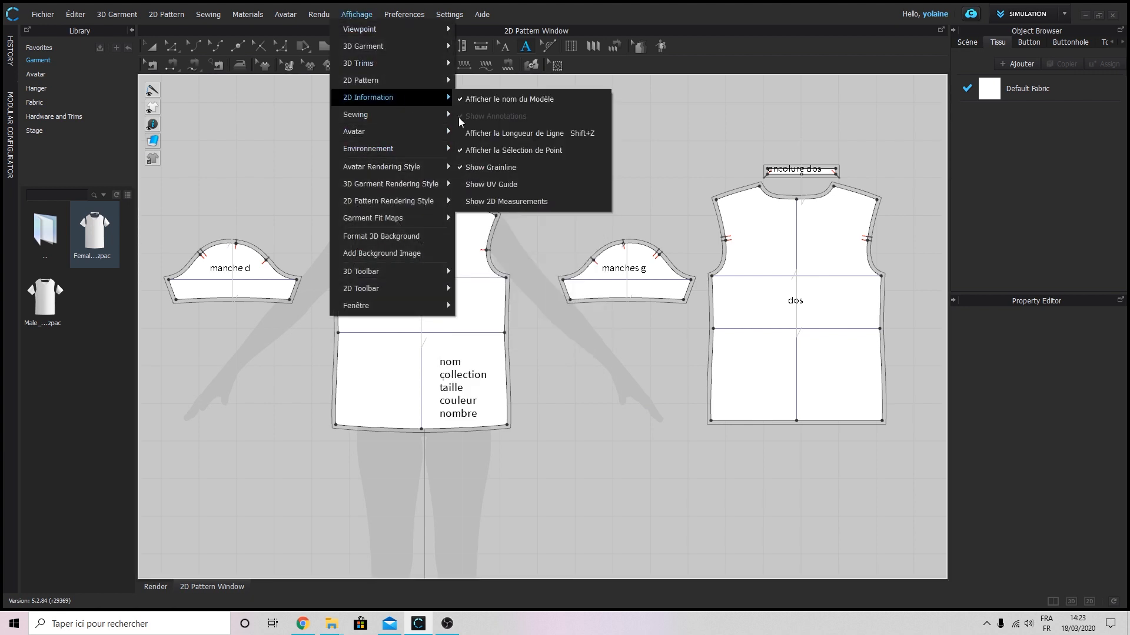
{"action": "left_click", "coordinate": [160, 48]}
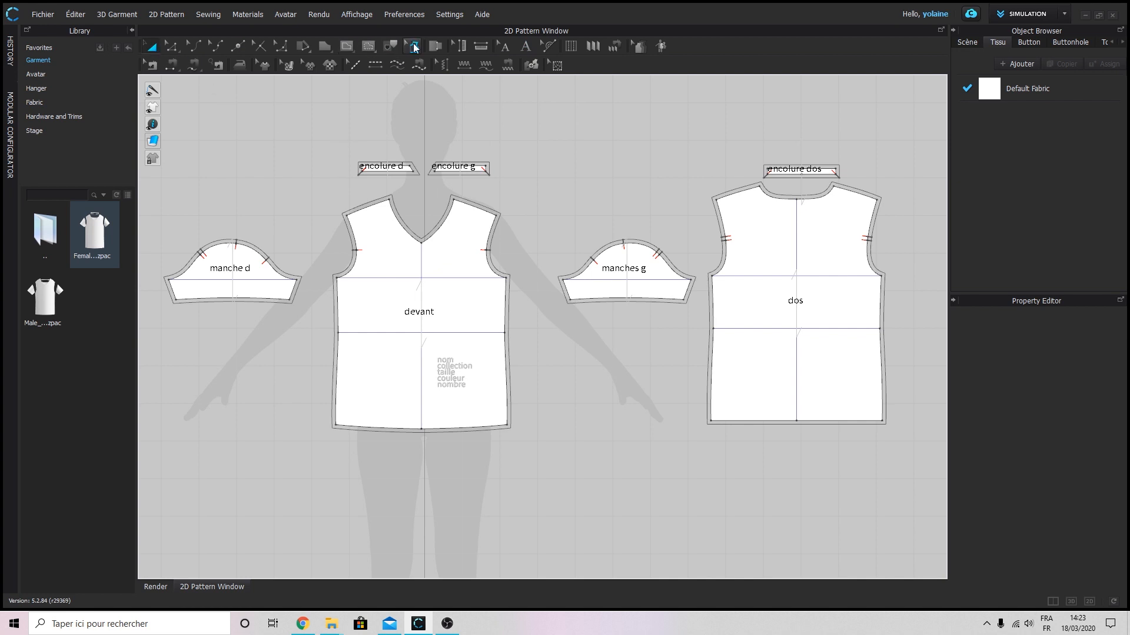
{"action": "left_click", "coordinate": [354, 15]}
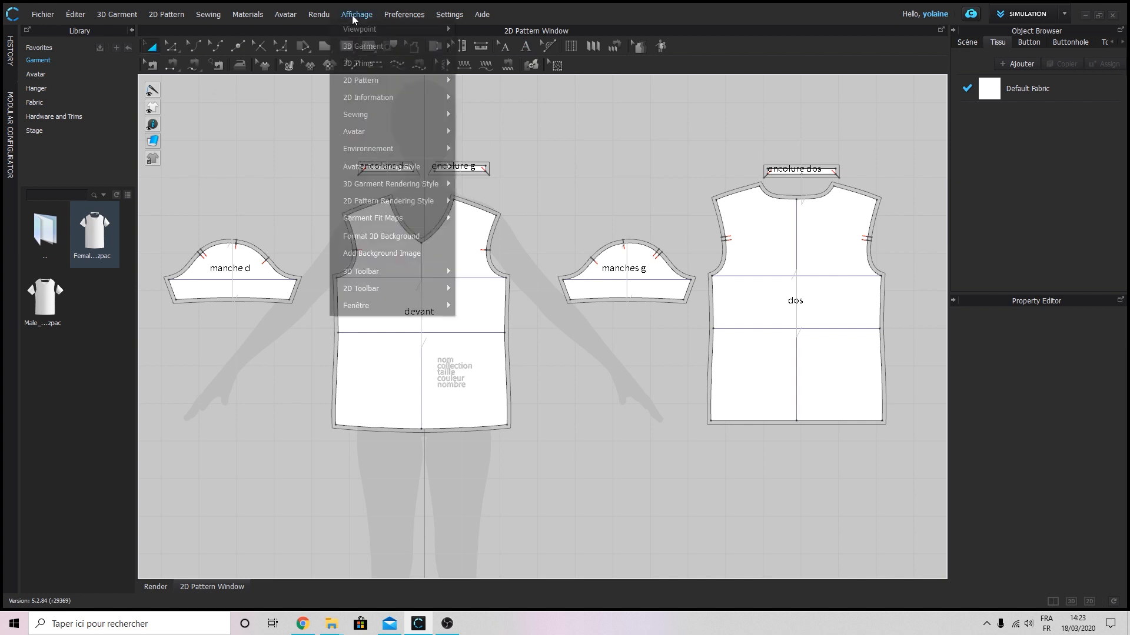
{"action": "mouse_move", "coordinate": [436, 98]}
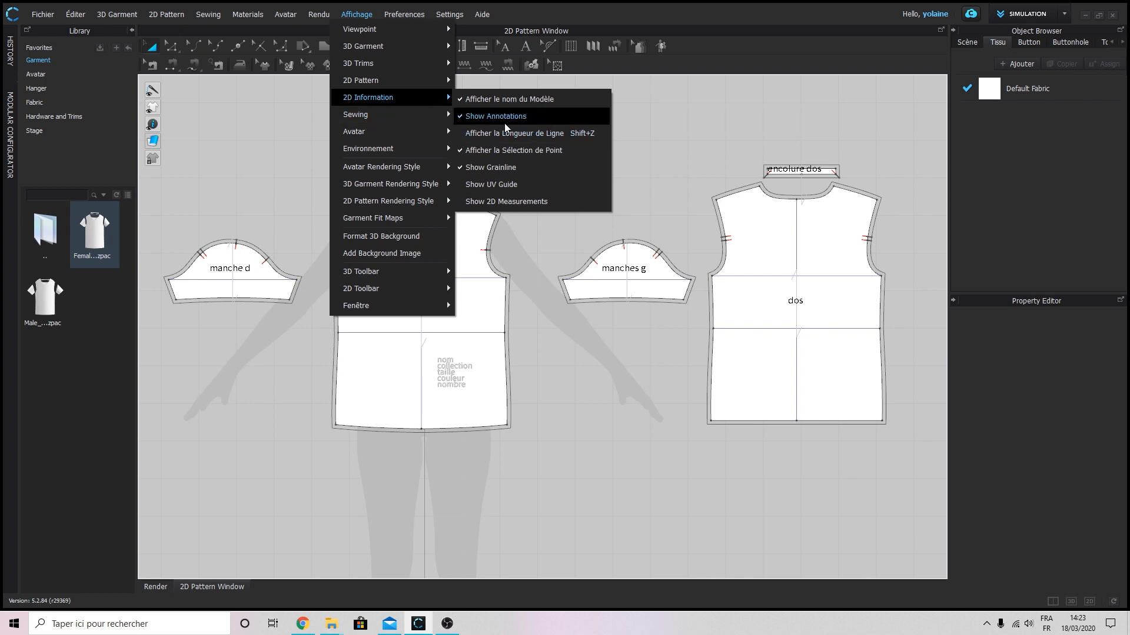
{"action": "left_click", "coordinate": [676, 145]}
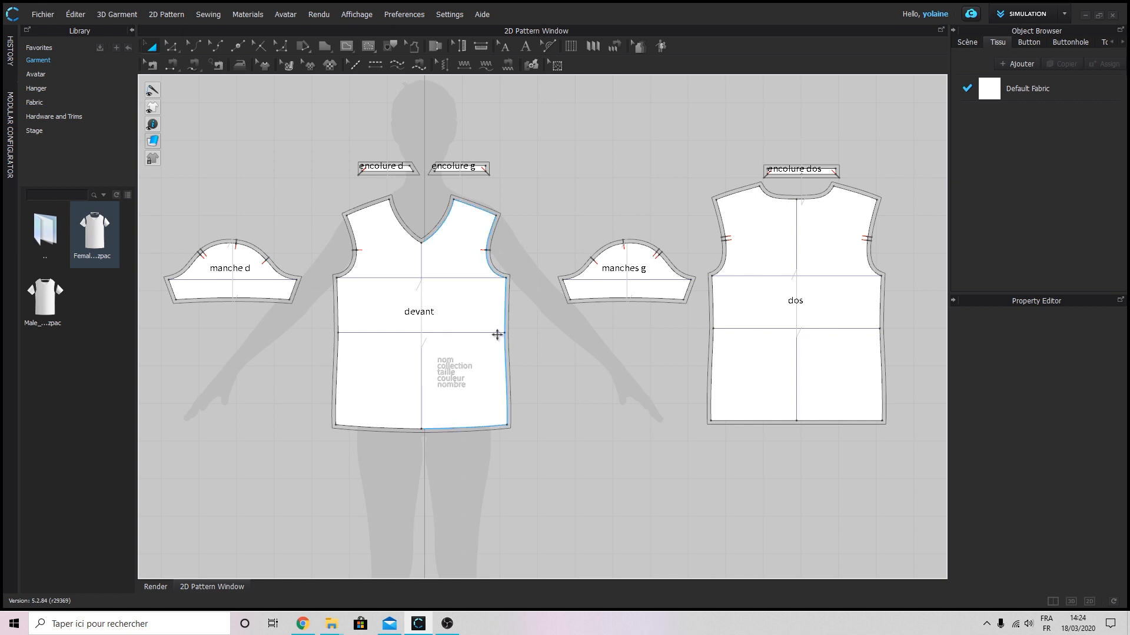
Reposition the annotation slightly on the lower half of the devant piece.
{"action": "left_click_drag", "start_coordinate": [456, 386], "coordinate": [451, 374]}
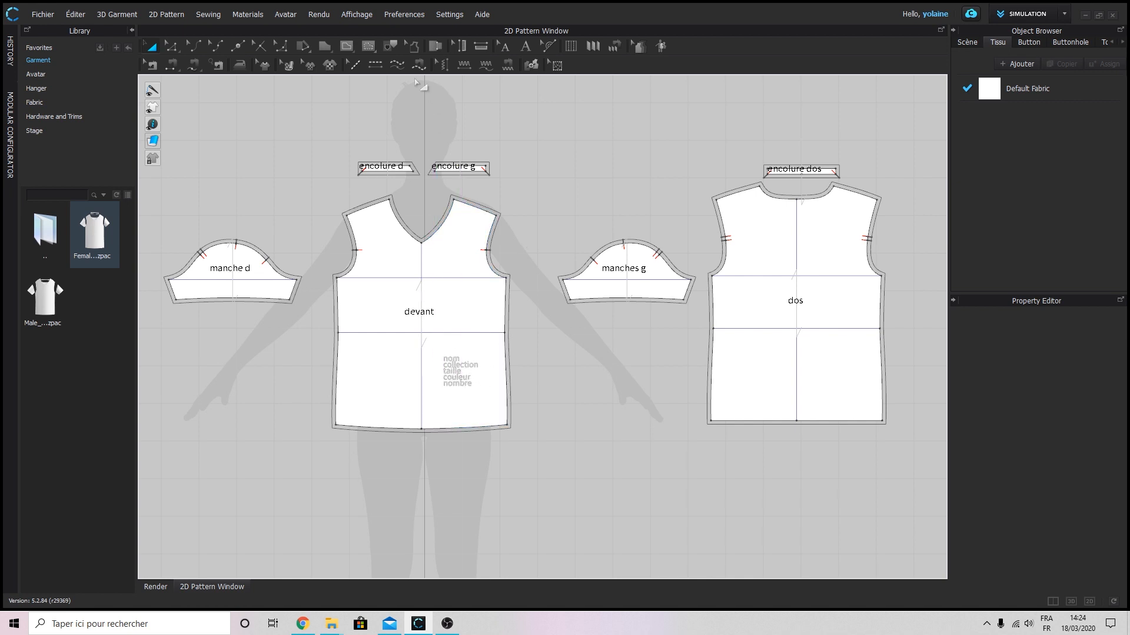
{"action": "left_click", "coordinate": [498, 50]}
{"action": "right_click", "coordinate": [448, 366]}
{"action": "left_click", "coordinate": [445, 356]}
{"action": "left_click_drag", "start_coordinate": [461, 375], "coordinate": [460, 381]}
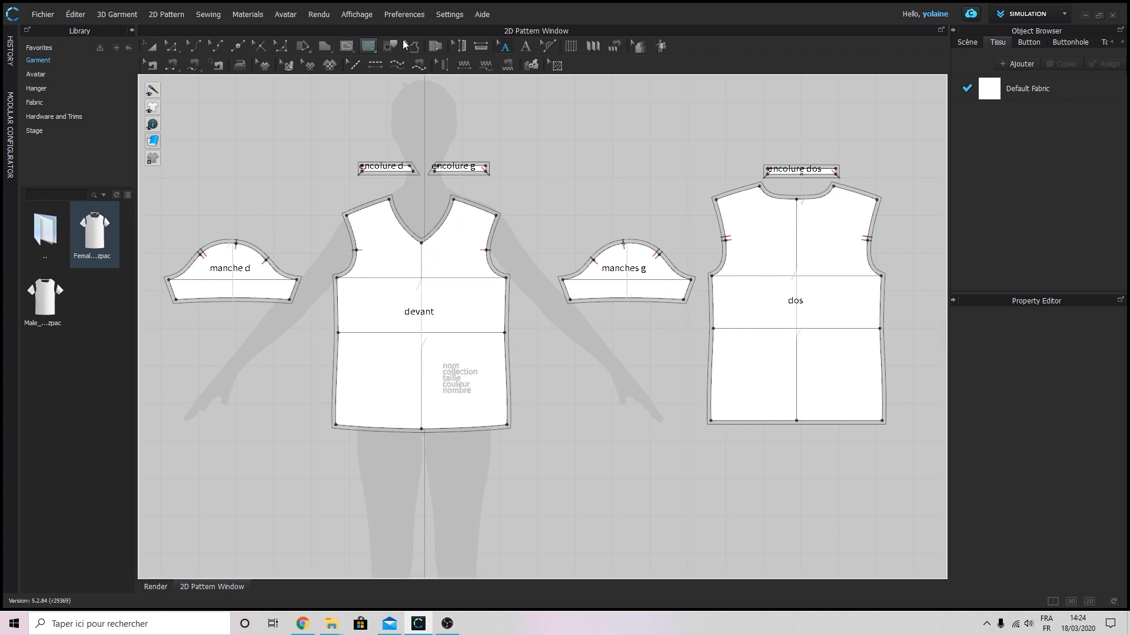
Copy the five-line text of the devant piece's annotation and paste it as a new annotation on the manches g sleeve.
{"action": "left_click", "coordinate": [525, 46]}
{"action": "left_click", "coordinate": [474, 390]}
{"action": "left_click", "coordinate": [491, 422]}
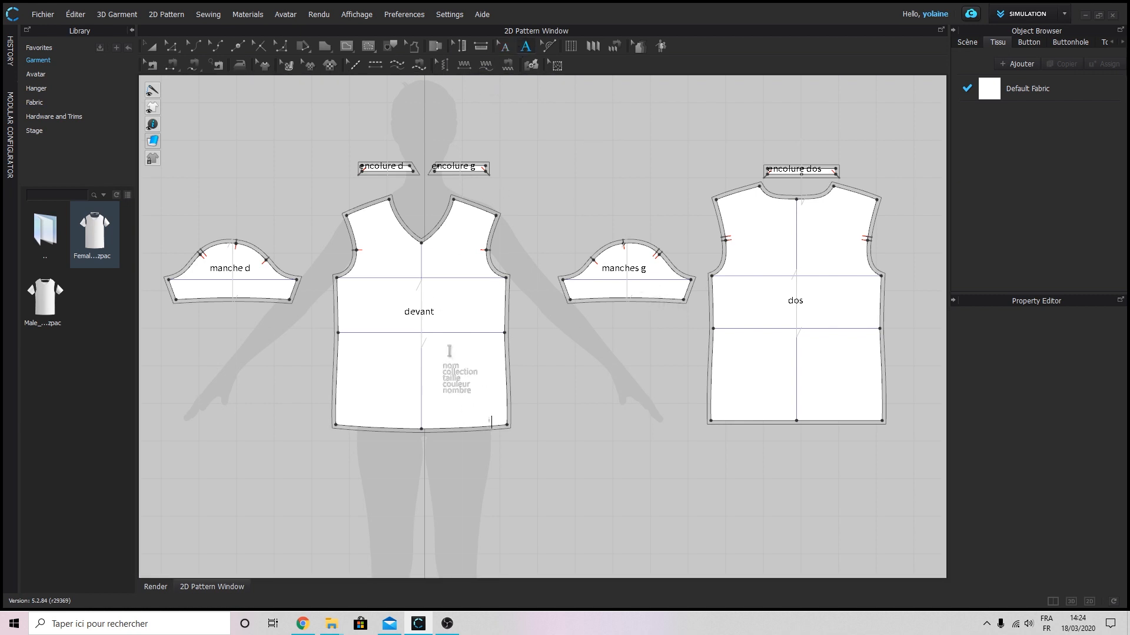
{"action": "left_click", "coordinate": [468, 379]}
{"action": "left_click_drag", "start_coordinate": [481, 417], "coordinate": [443, 372]}
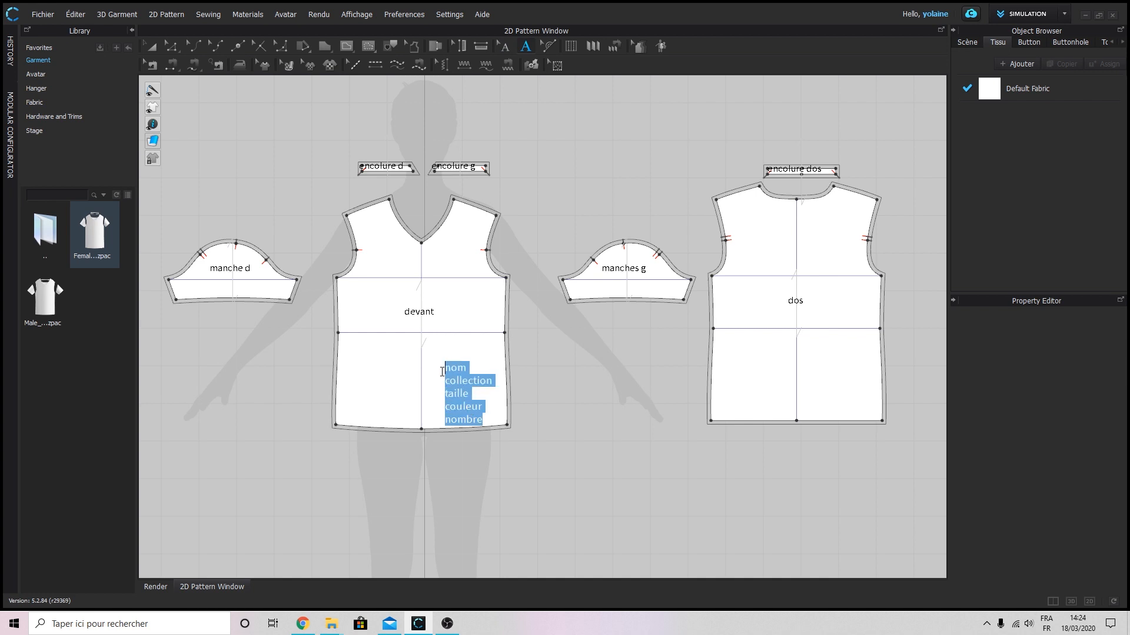
{"action": "right_click", "coordinate": [460, 376]}
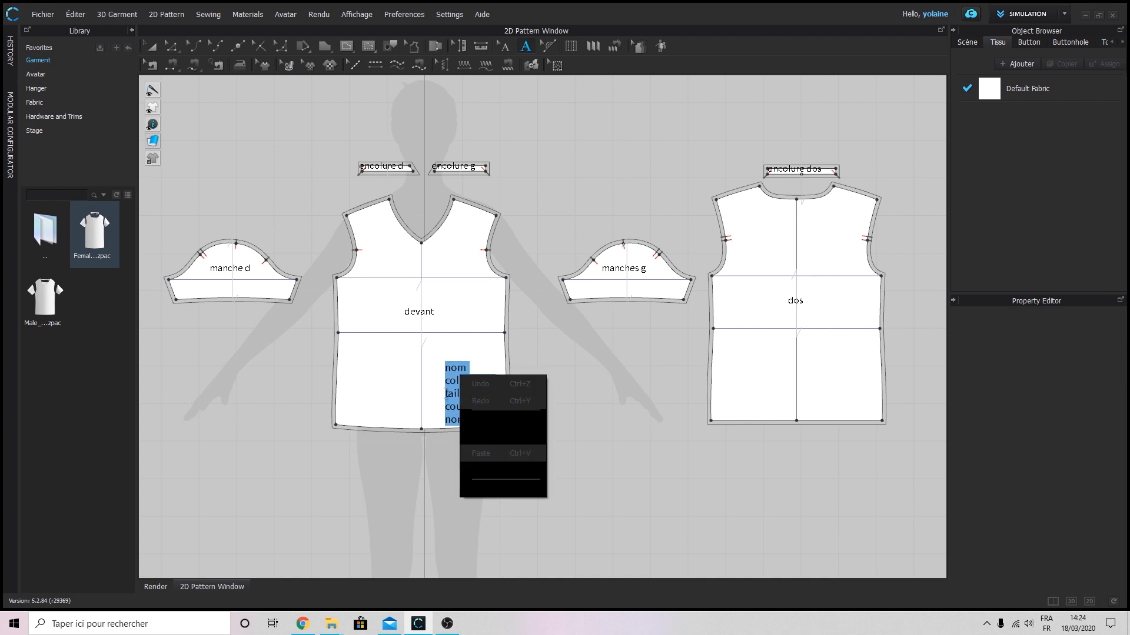
{"action": "left_click", "coordinate": [446, 394]}
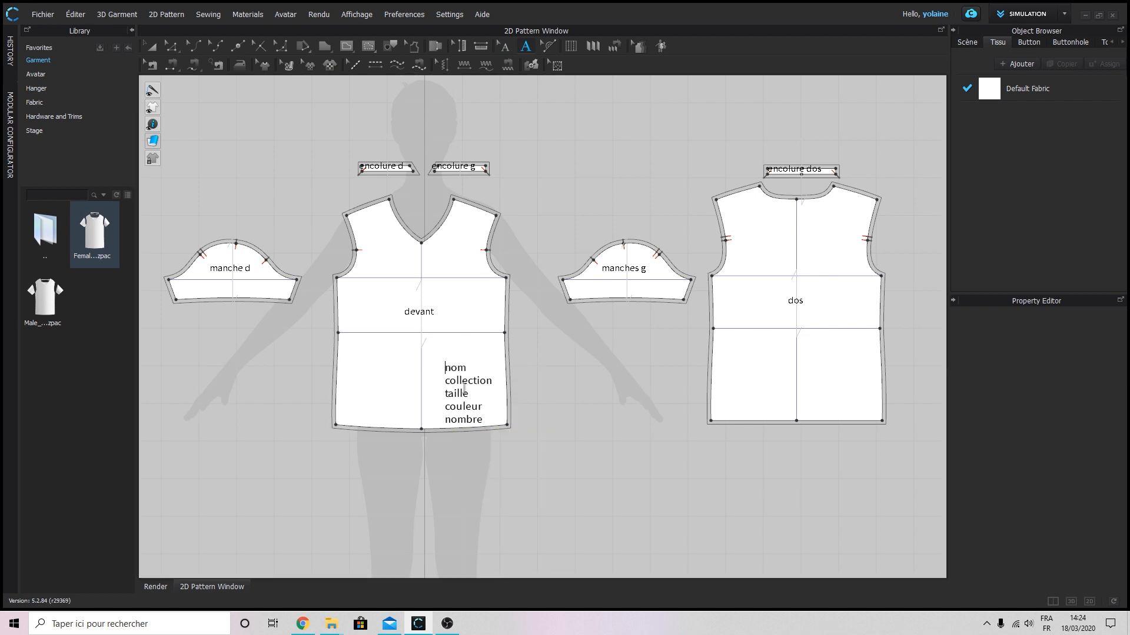
{"action": "left_click_drag", "start_coordinate": [483, 419], "coordinate": [446, 362]}
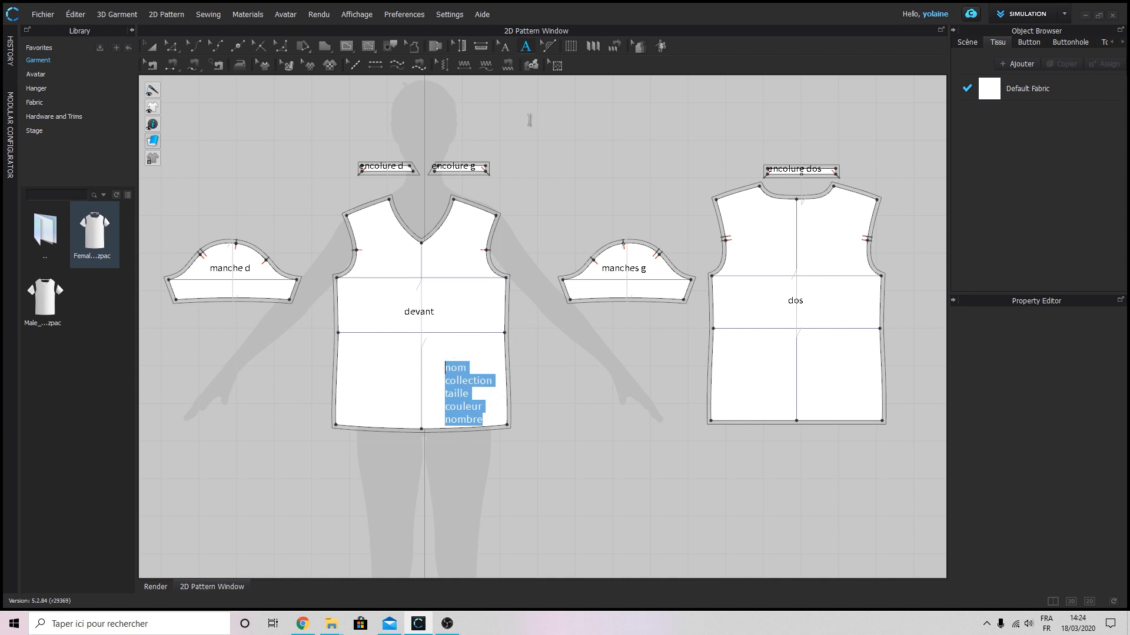
{"action": "left_click", "coordinate": [654, 284]}
{"action": "key", "text": "ctrl+v"}
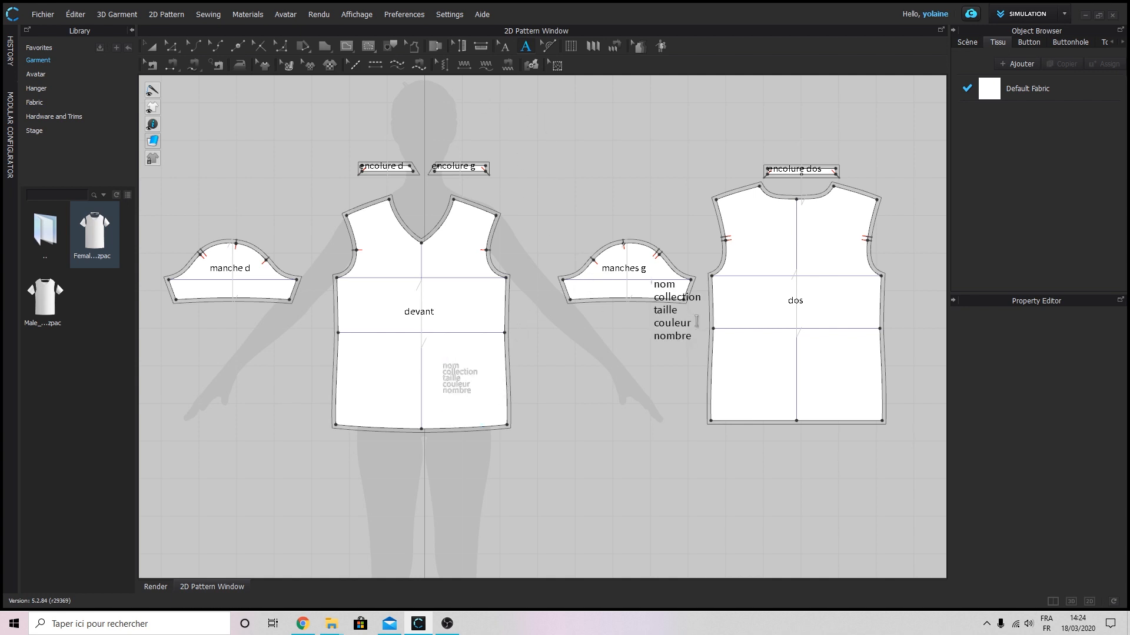
Paste the same five-line annotation onto the lower half of the dos piece and onto the manche d sleeve.
{"action": "right_click", "coordinate": [817, 374]}
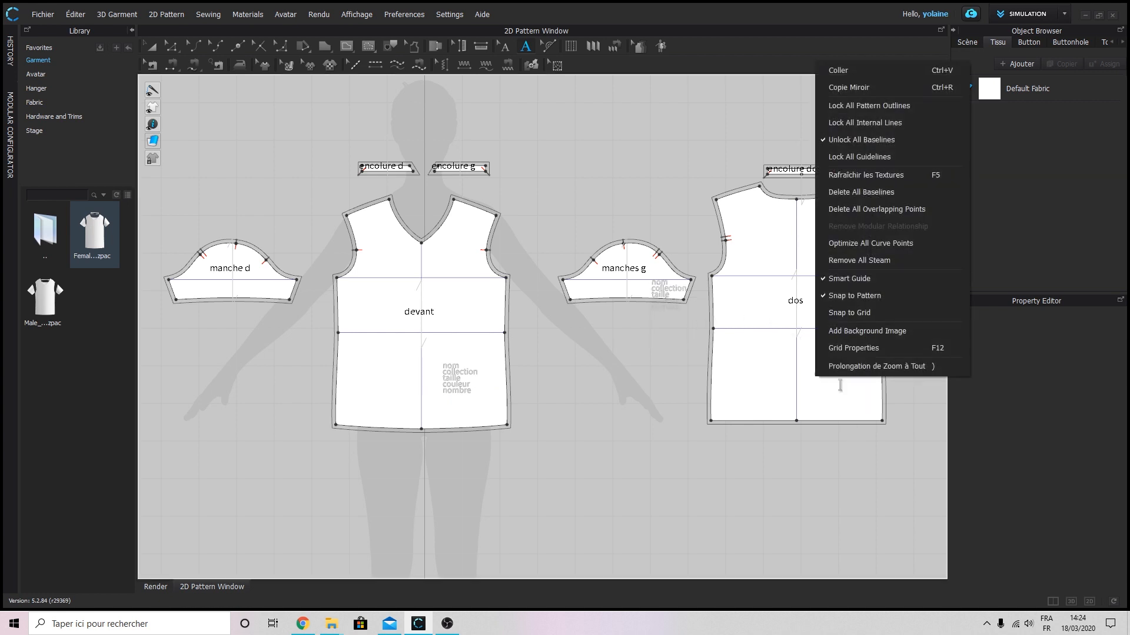
{"action": "left_click", "coordinate": [818, 385]}
{"action": "key", "text": "ctrl+v"}
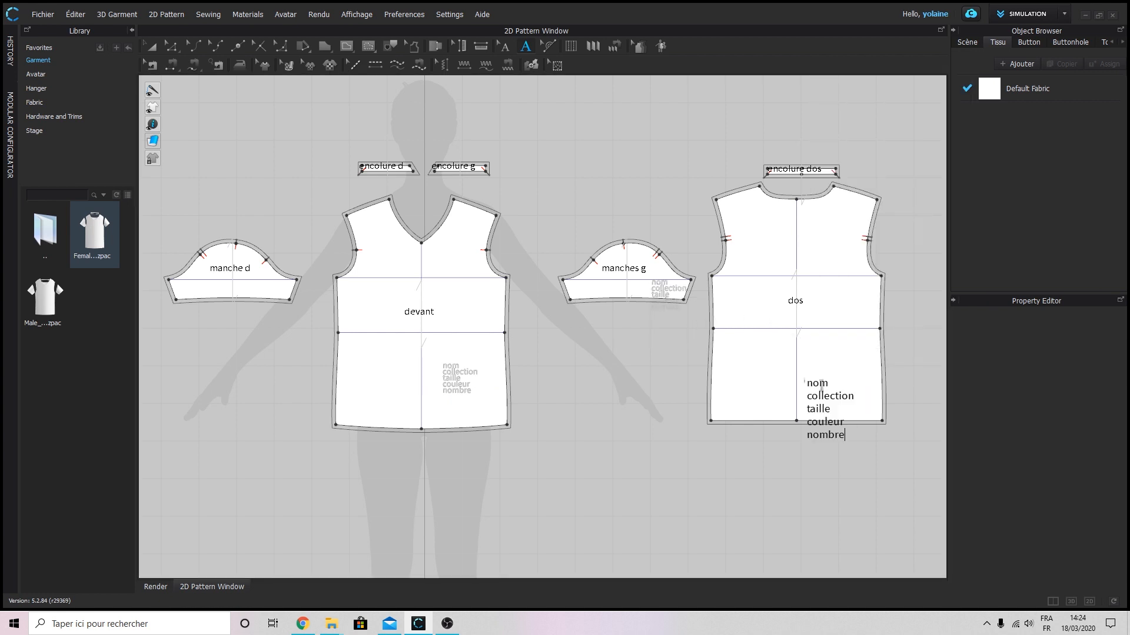
{"action": "right_click", "coordinate": [241, 290]}
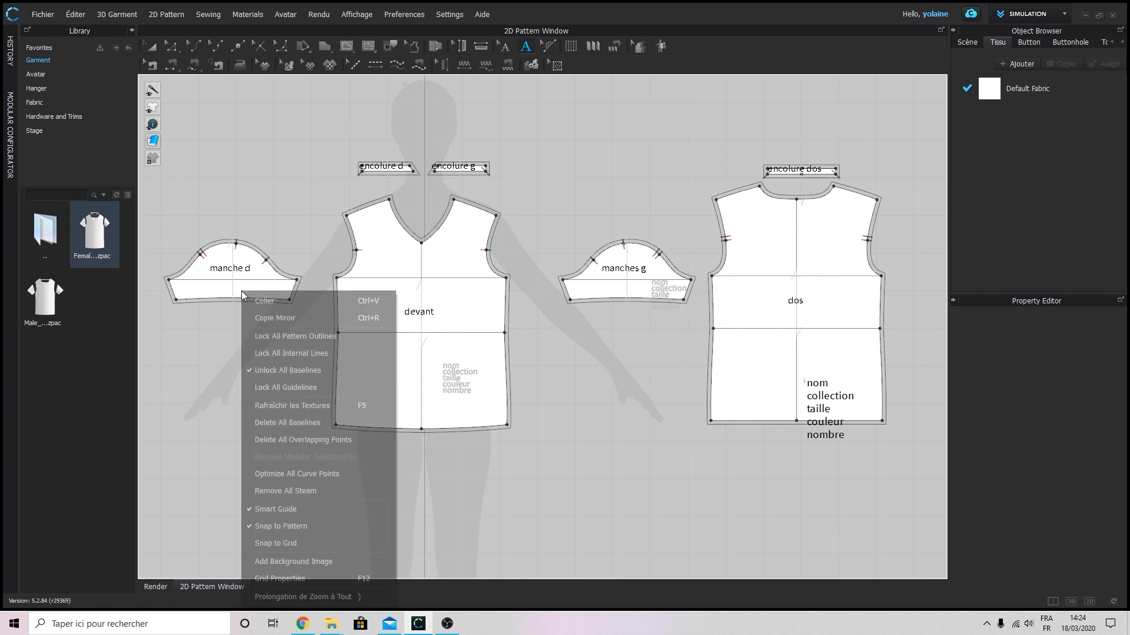
{"action": "left_click", "coordinate": [340, 300]}
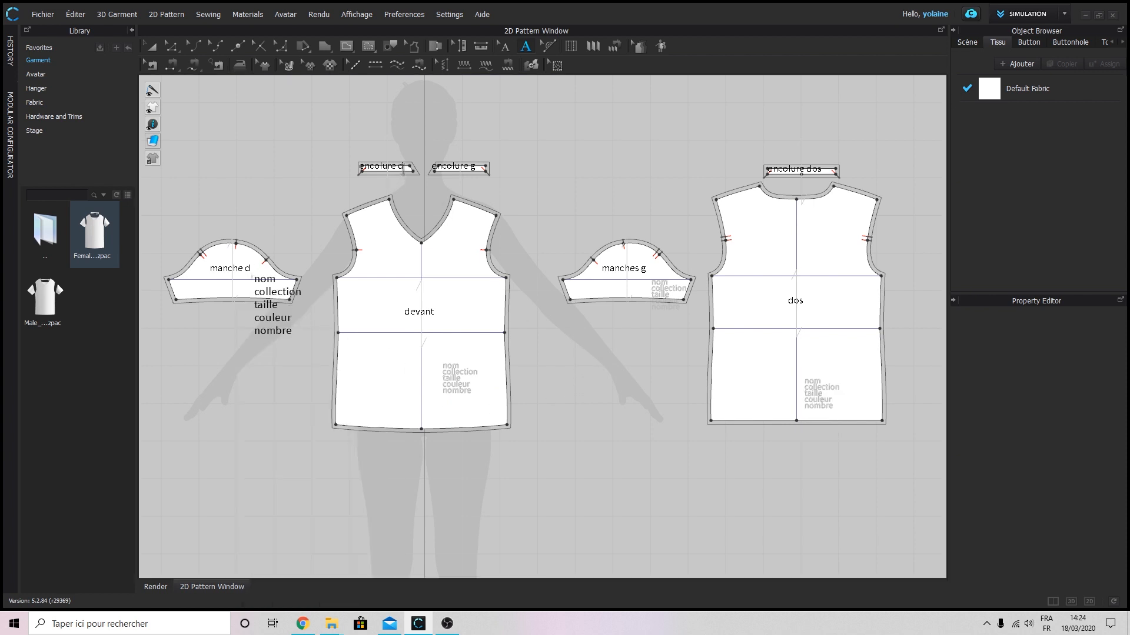
Paste the five-line annotation at the encolure d and encolure g neckband pieces.
{"action": "left_click", "coordinate": [403, 169]}
{"action": "key", "text": "ctrl+v"}
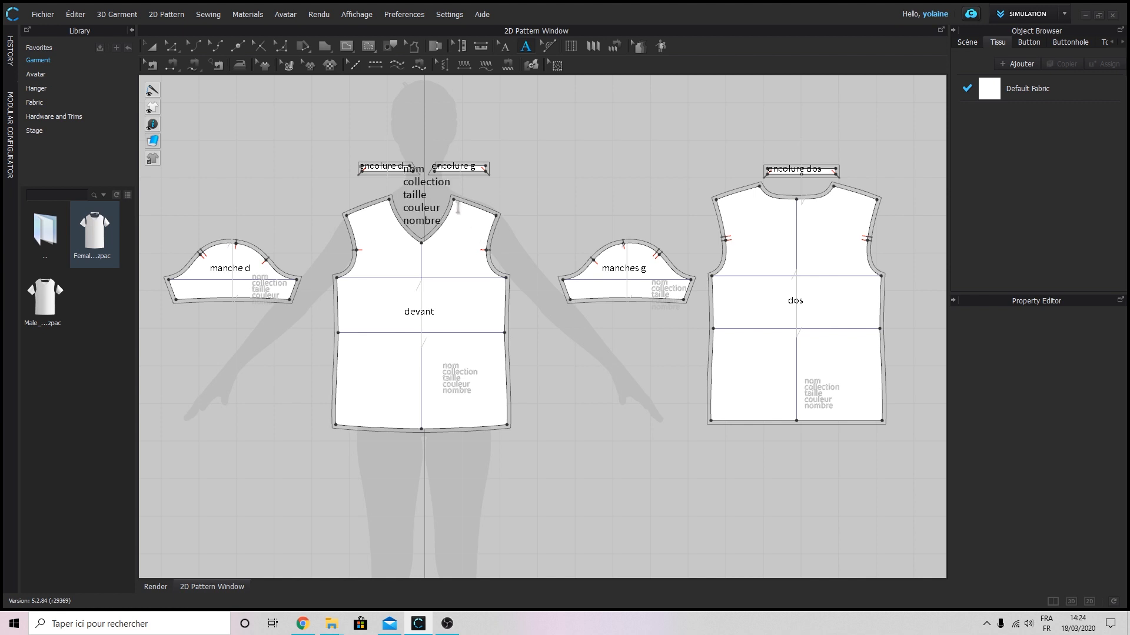
{"action": "left_click", "coordinate": [476, 170]}
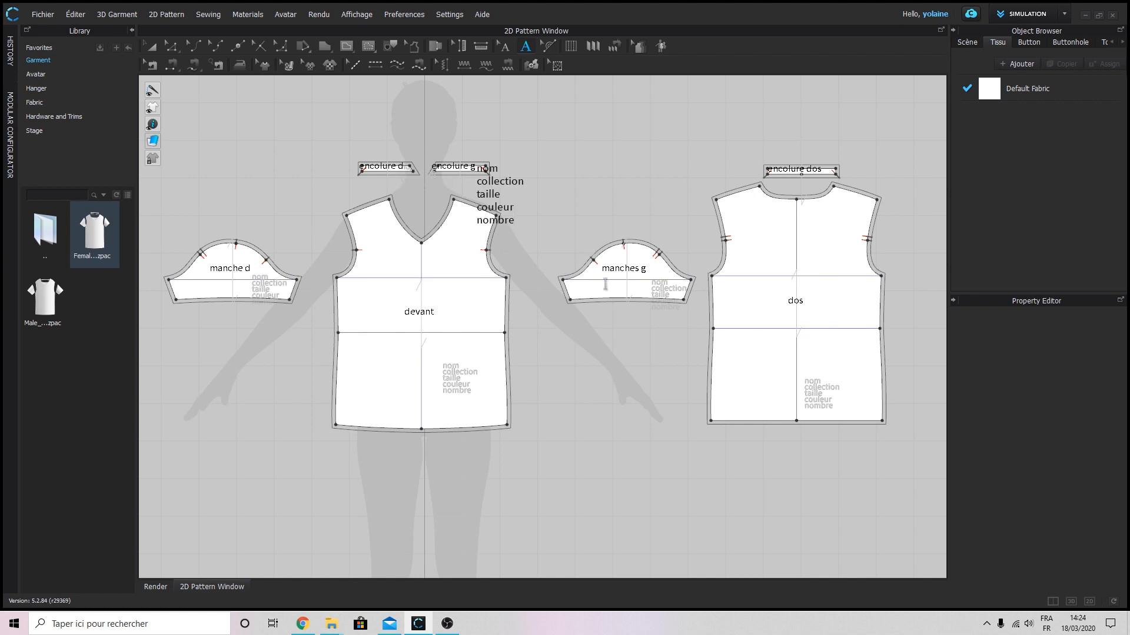
{"action": "left_click", "coordinate": [505, 45]}
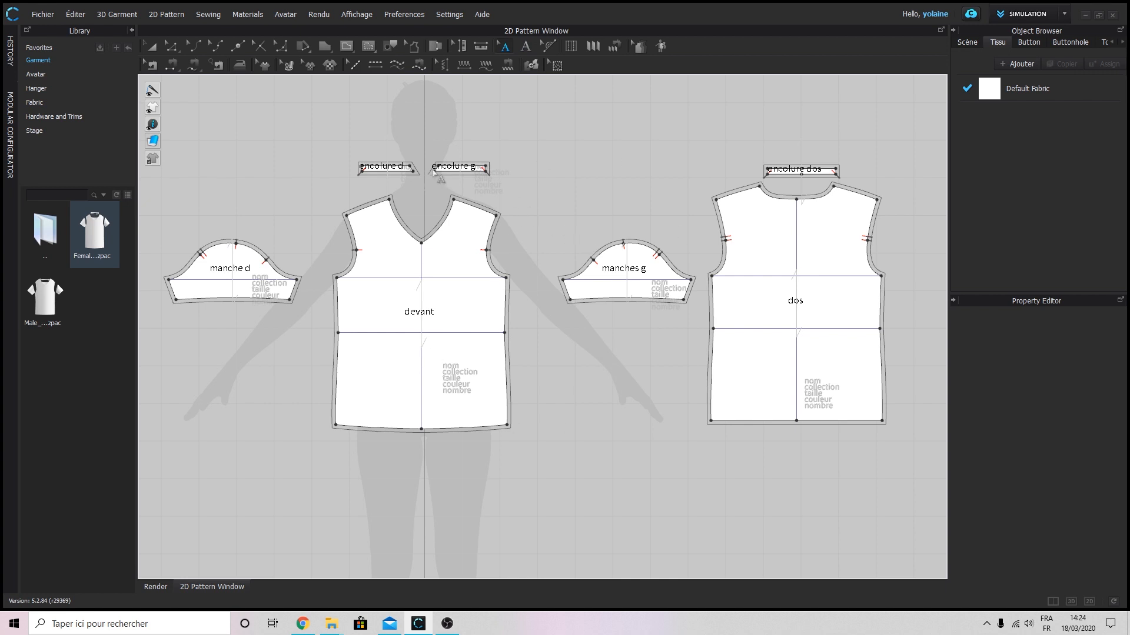
Move the encolure d and encolure g pieces up, side by side above the avatar silhouette's head.
{"action": "left_click", "coordinate": [152, 47]}
{"action": "scroll", "coordinate": [553, 235], "scroll_direction": "up", "scroll_amount": 5}
{"action": "scroll", "coordinate": [476, 310], "scroll_direction": "down", "scroll_amount": 8}
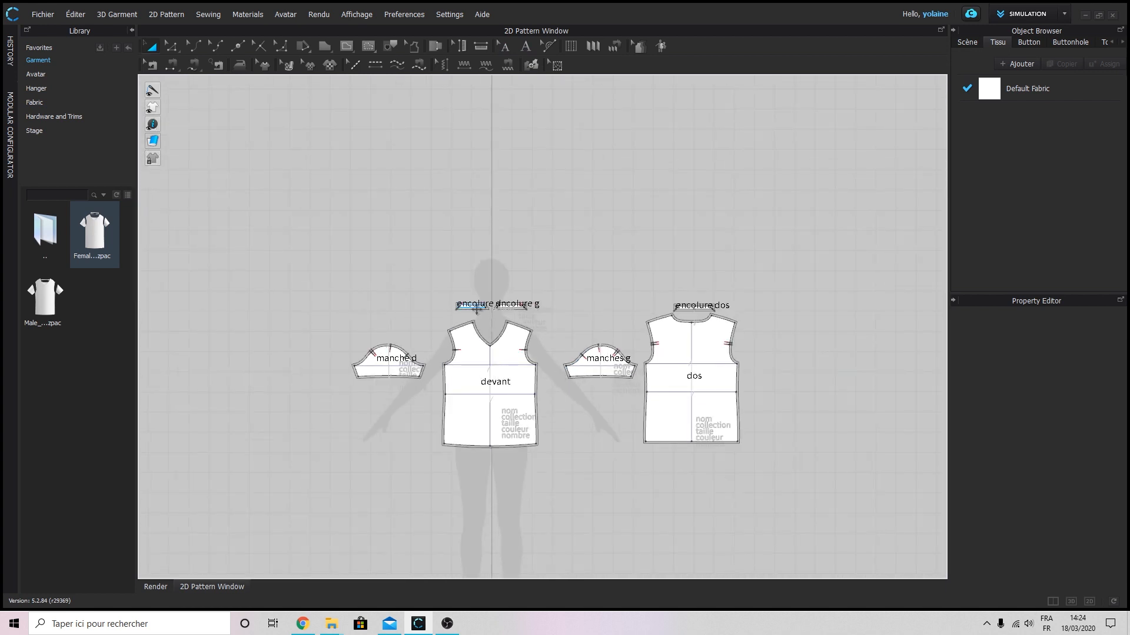
{"action": "left_click_drag", "start_coordinate": [477, 310], "coordinate": [464, 252]}
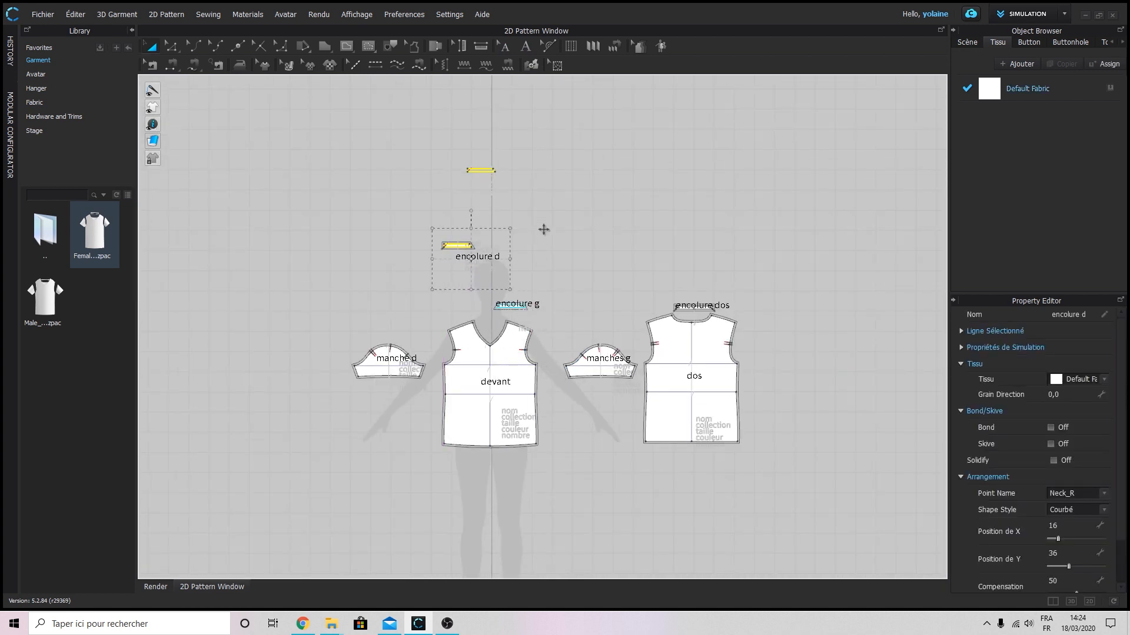
{"action": "left_click", "coordinate": [580, 283]}
{"action": "left_click_drag", "start_coordinate": [511, 306], "coordinate": [558, 234]}
{"action": "left_click", "coordinate": [620, 243]}
{"action": "left_click_drag", "start_coordinate": [479, 176], "coordinate": [488, 248]}
{"action": "left_click", "coordinate": [687, 222]}
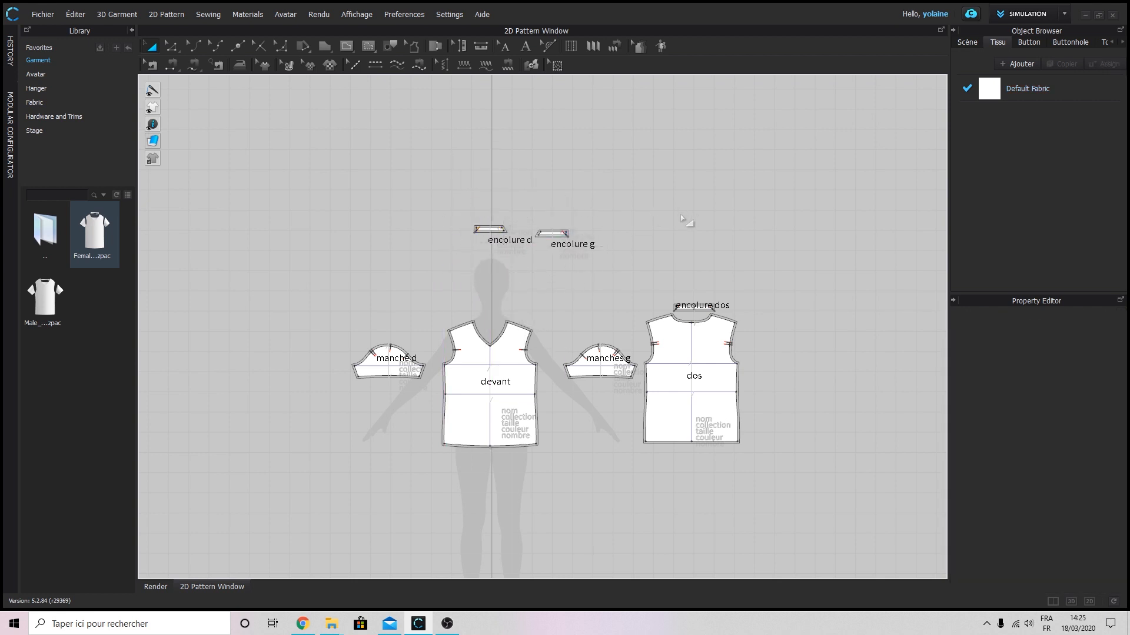
Move the devant piece up below the neckbands and place the dos piece directly beside it.
{"action": "left_click_drag", "start_coordinate": [486, 359], "coordinate": [461, 294]}
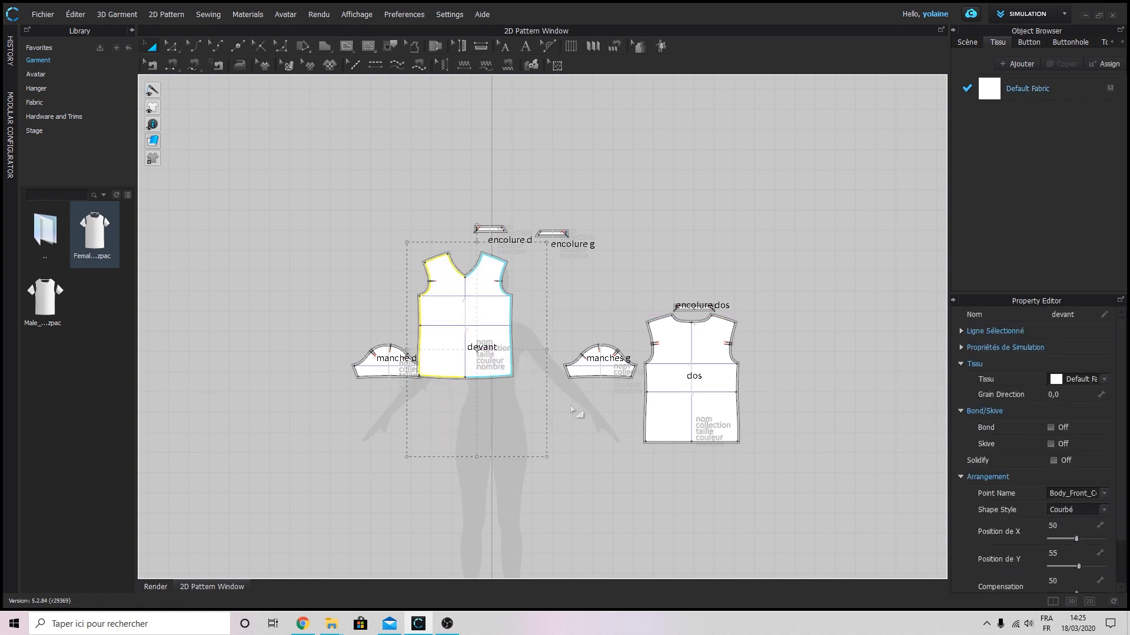
{"action": "left_click_drag", "start_coordinate": [691, 356], "coordinate": [570, 316]}
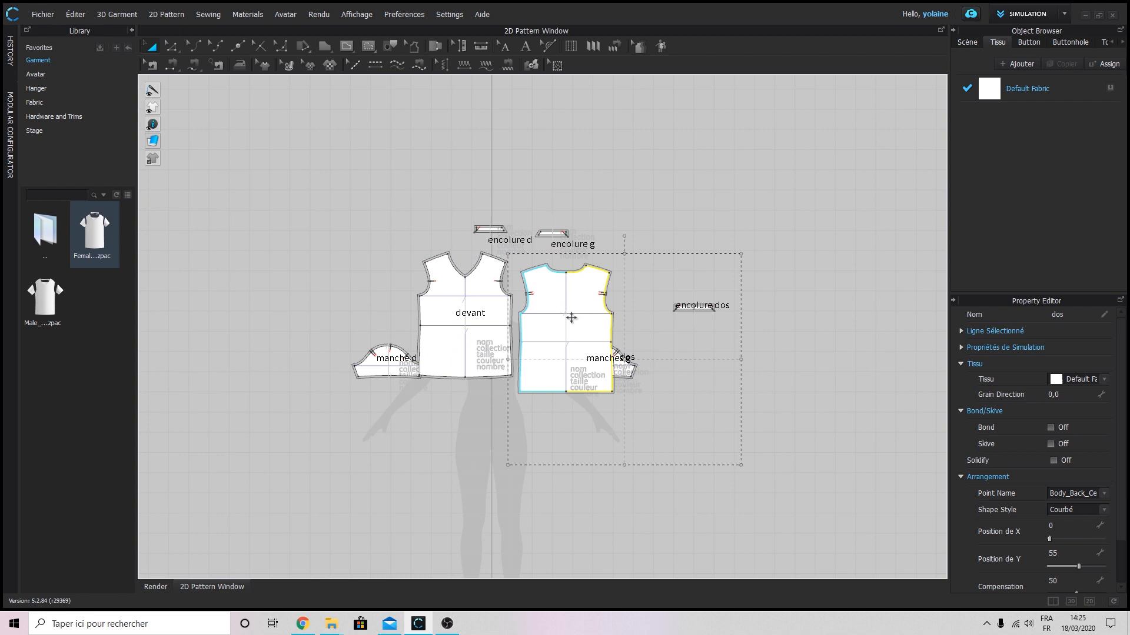
{"action": "left_click", "coordinate": [552, 234]}
{"action": "mouse_move", "coordinate": [552, 233]}
{"action": "left_mouse_down"}
{"action": "mouse_move", "coordinate": [523, 113]}
{"action": "mouse_move", "coordinate": [553, 235]}
{"action": "left_mouse_up"}
{"action": "left_click", "coordinate": [699, 399]}
Move the manches g sleeve above the devant piece and shift its annotation inside the sleeve outline.
{"action": "left_click_drag", "start_coordinate": [631, 375], "coordinate": [454, 231]}
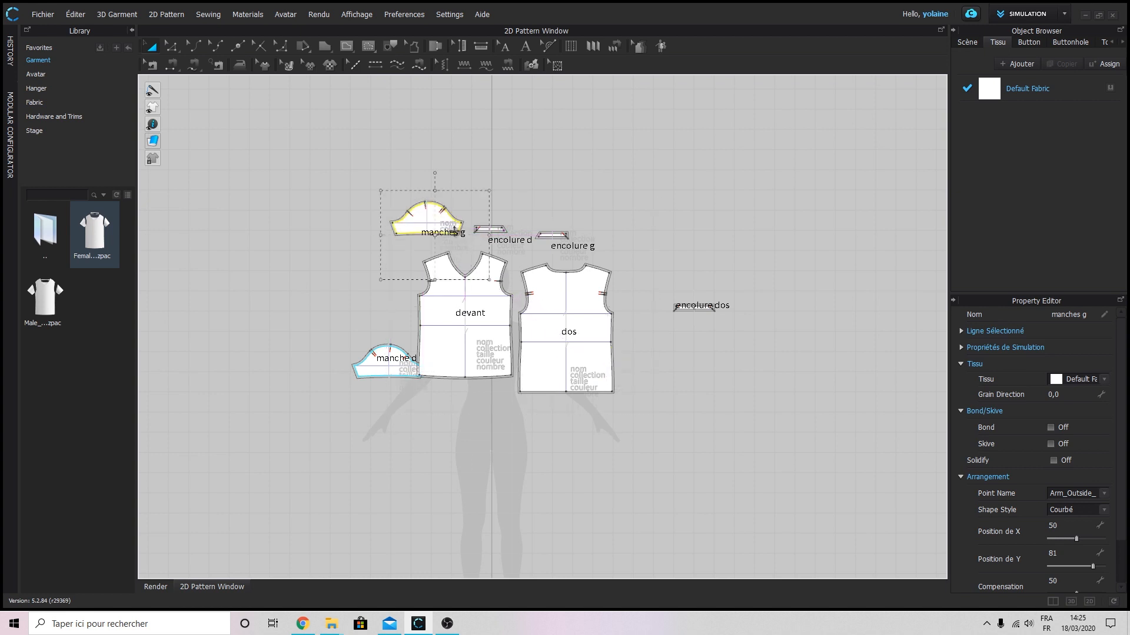
{"action": "left_click", "coordinate": [566, 217]}
{"action": "left_click", "coordinate": [504, 46]}
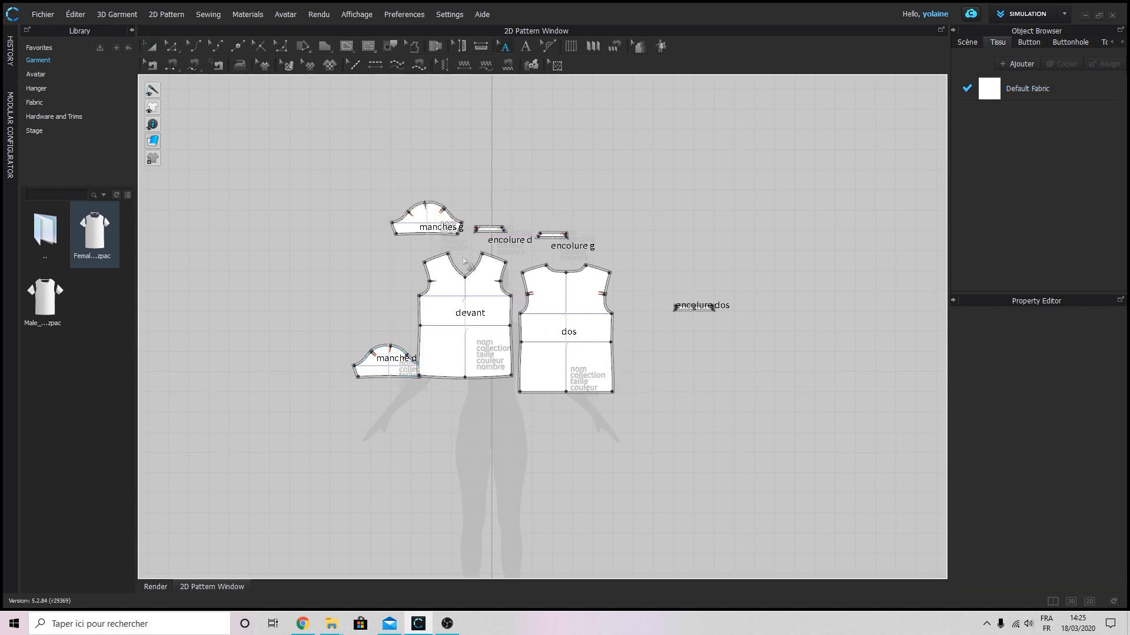
{"action": "left_click", "coordinate": [458, 245]}
{"action": "left_click_drag", "start_coordinate": [458, 249], "coordinate": [437, 228]}
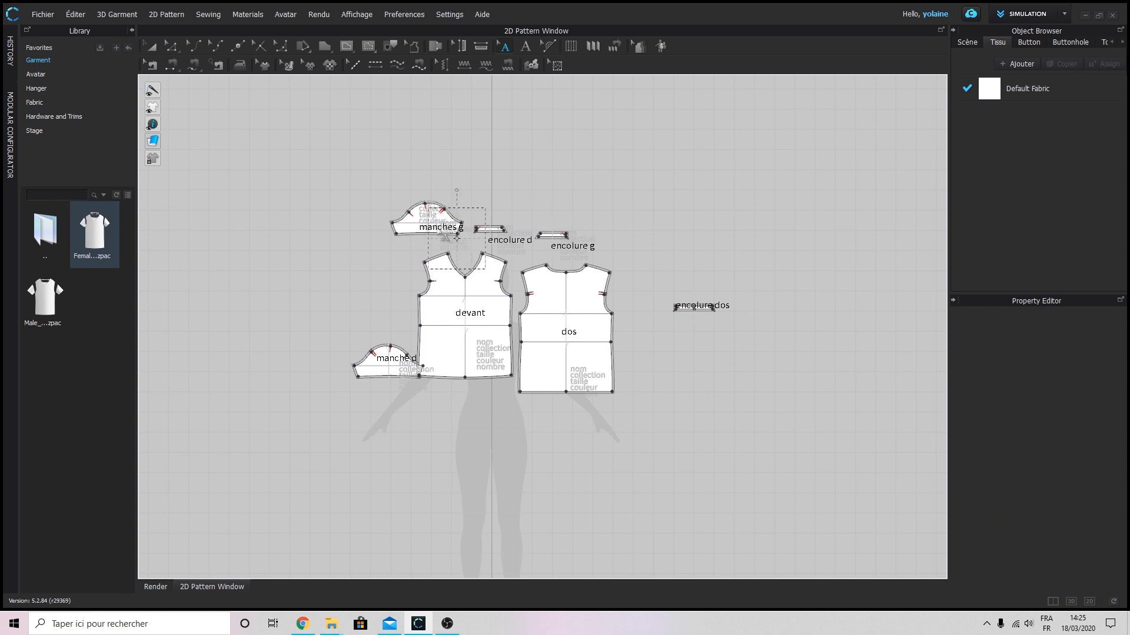
Adjust the placement of the annotations near the encolure g and encolure d pieces.
{"action": "left_click", "coordinate": [576, 259]}
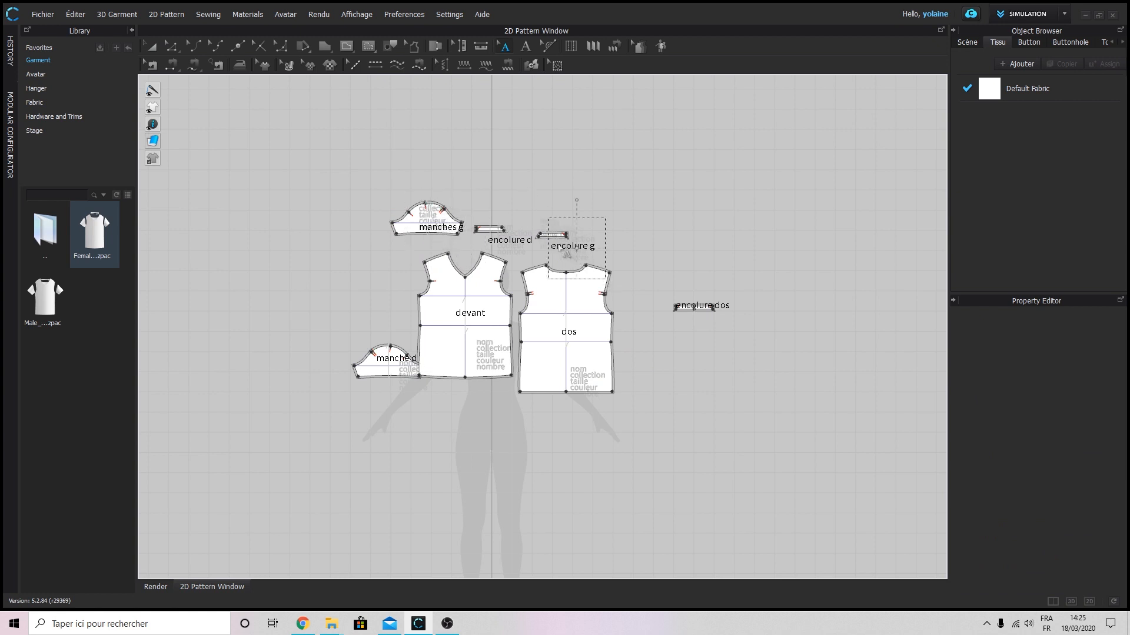
{"action": "left_click_drag", "start_coordinate": [566, 252], "coordinate": [500, 242]}
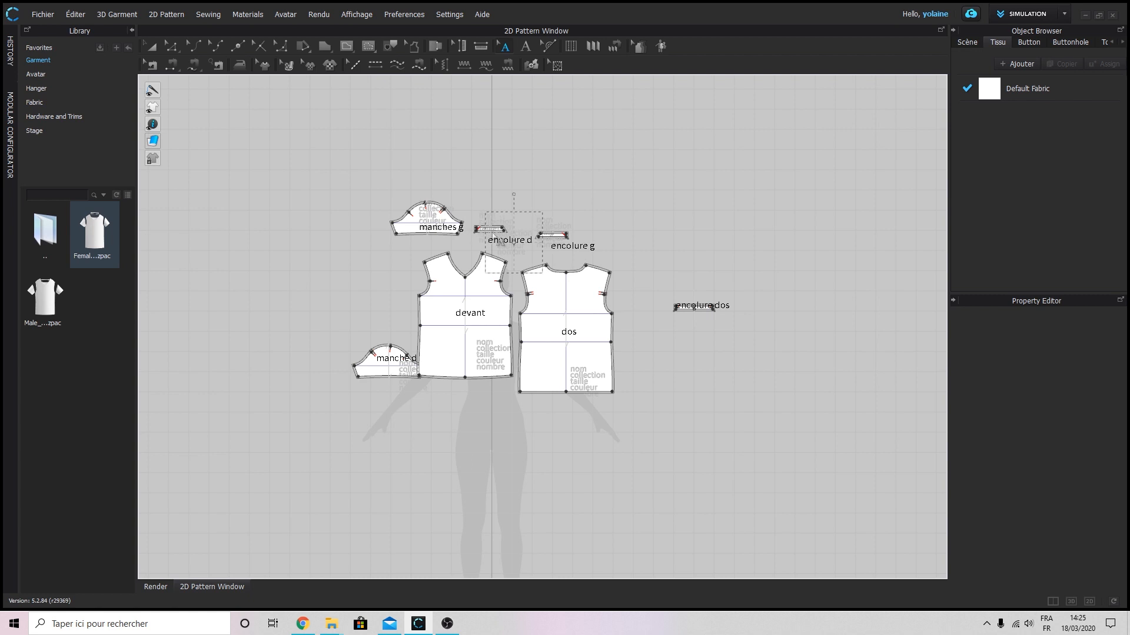
{"action": "left_click", "coordinate": [477, 160]}
Move the manche d sleeve above the dos piece and shift its annotation inside the sleeve outline.
{"action": "left_click", "coordinate": [151, 46]}
{"action": "left_click_drag", "start_coordinate": [371, 358], "coordinate": [550, 190]}
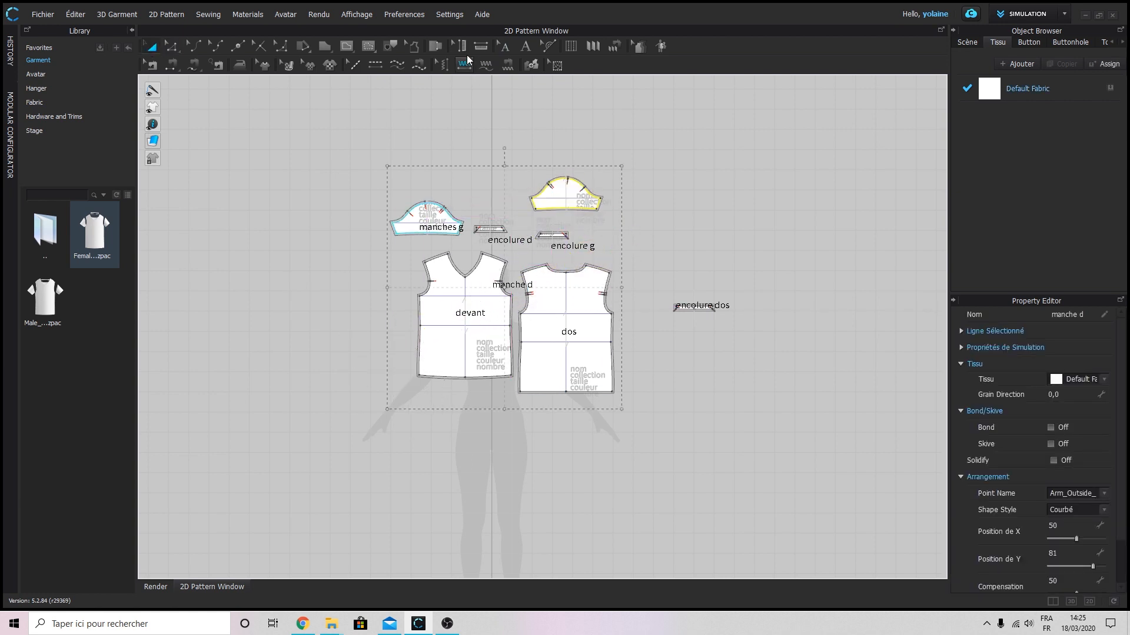
{"action": "left_click", "coordinate": [504, 46]}
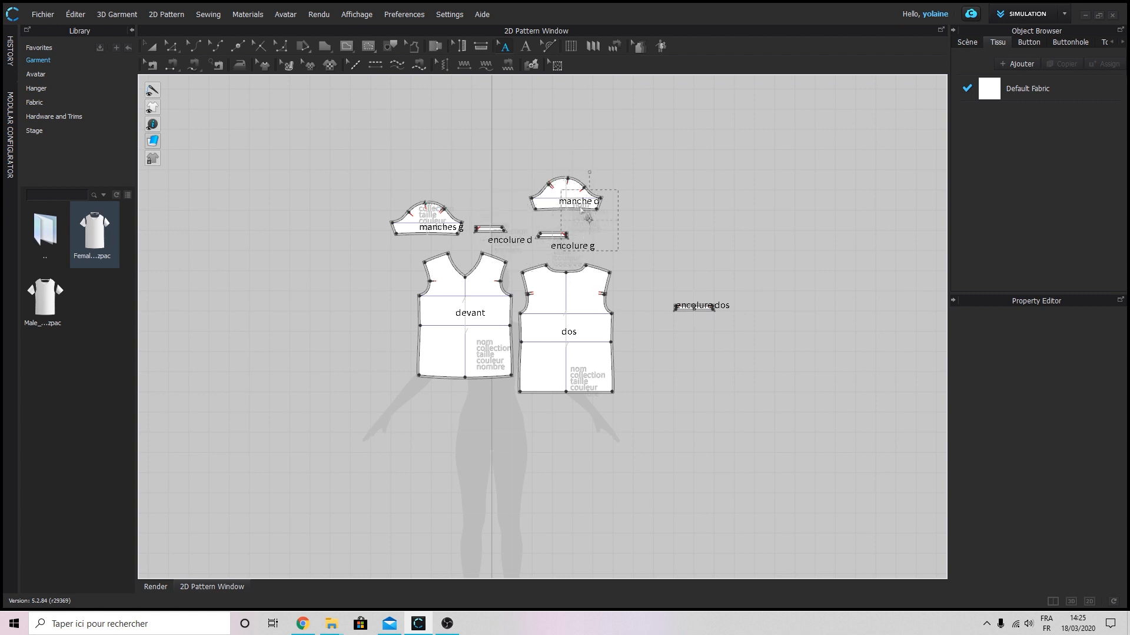
{"action": "left_click", "coordinate": [568, 194]}
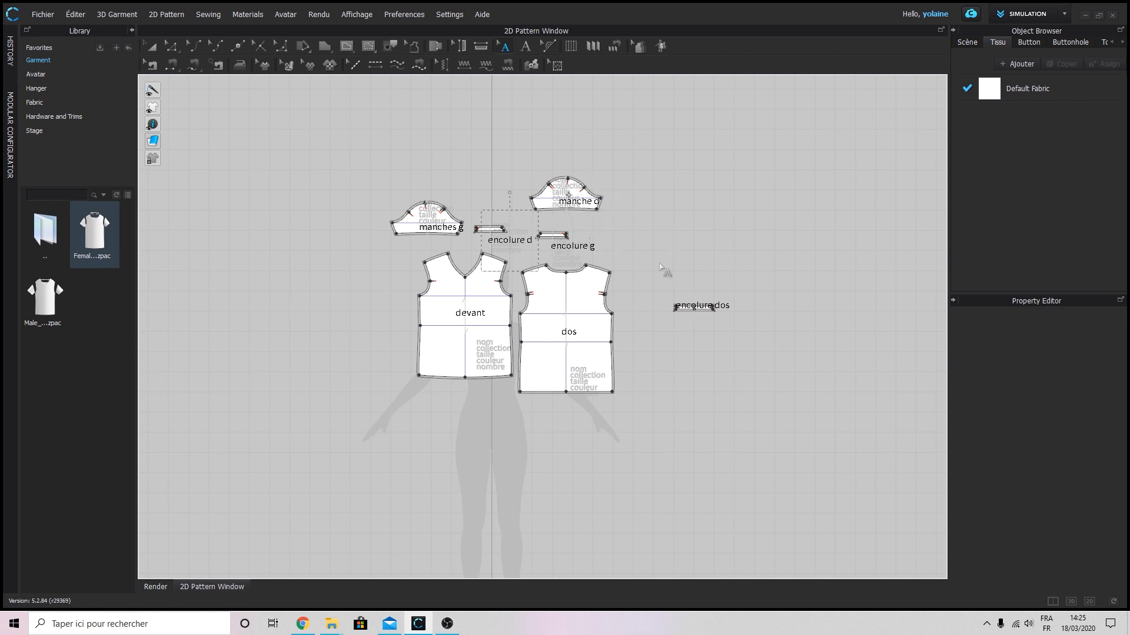
Lower the encolure d piece slightly and move the encolure dos piece above it, between the two sleeves.
{"action": "left_click", "coordinate": [154, 51]}
{"action": "left_click", "coordinate": [489, 229]}
{"action": "left_click_drag", "start_coordinate": [694, 307], "coordinate": [493, 209]}
{"action": "left_click", "coordinate": [710, 274]}
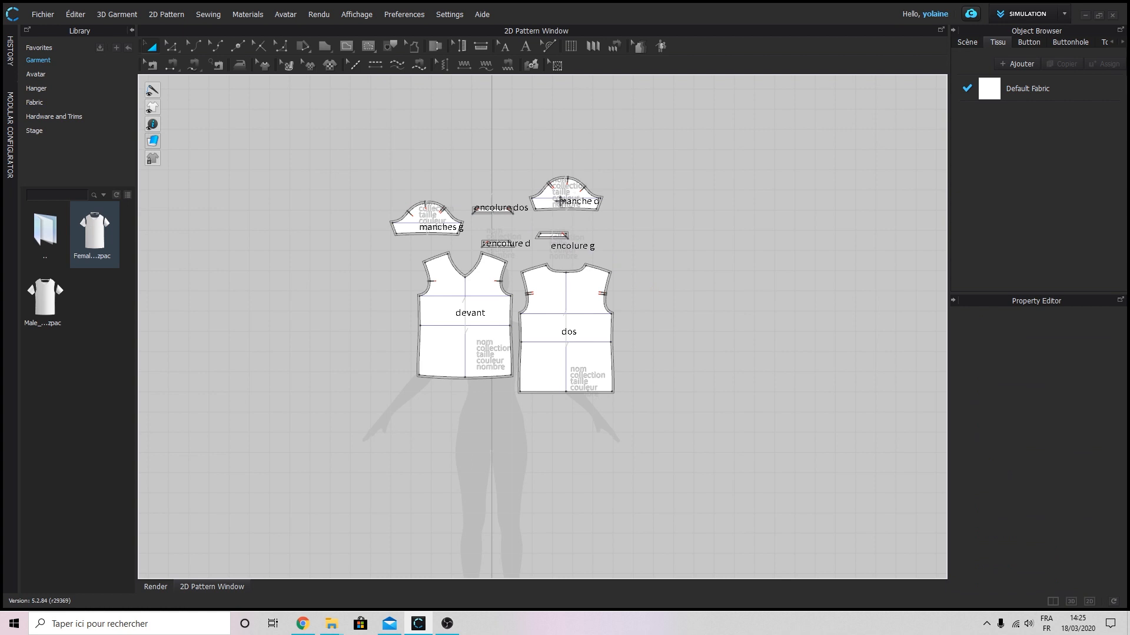
Nudge the manche d and manches g sleeves slightly closer to the body pieces.
{"action": "mouse_move", "coordinate": [593, 200]}
{"action": "left_mouse_down"}
{"action": "mouse_move", "coordinate": [609, 224]}
{"action": "mouse_move", "coordinate": [598, 211]}
{"action": "left_mouse_up"}
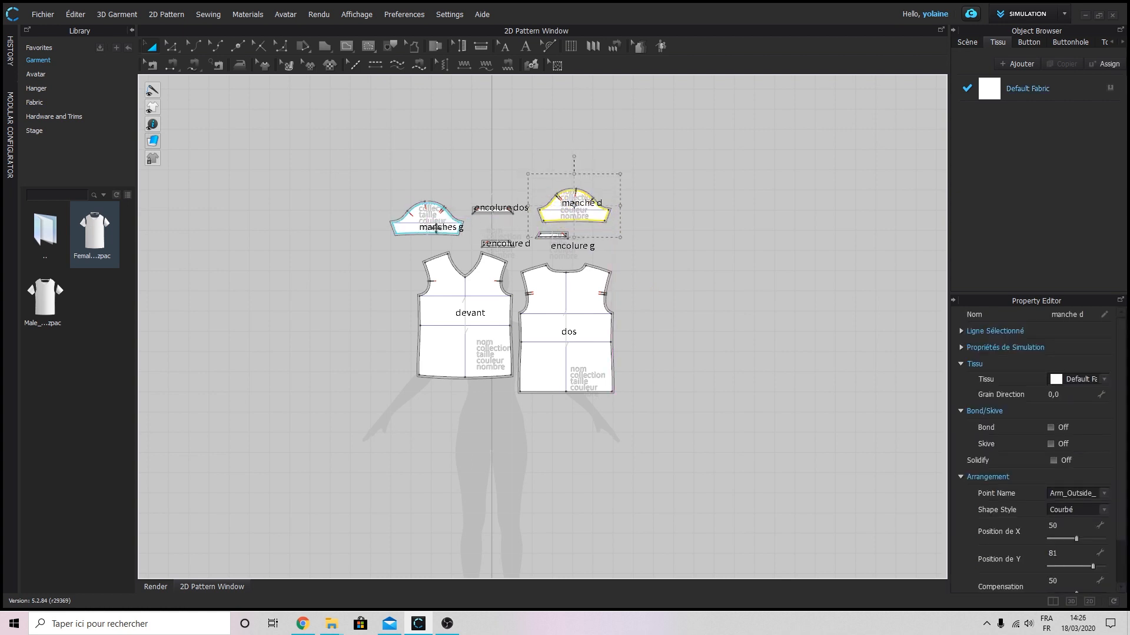
{"action": "left_click_drag", "start_coordinate": [406, 232], "coordinate": [422, 239]}
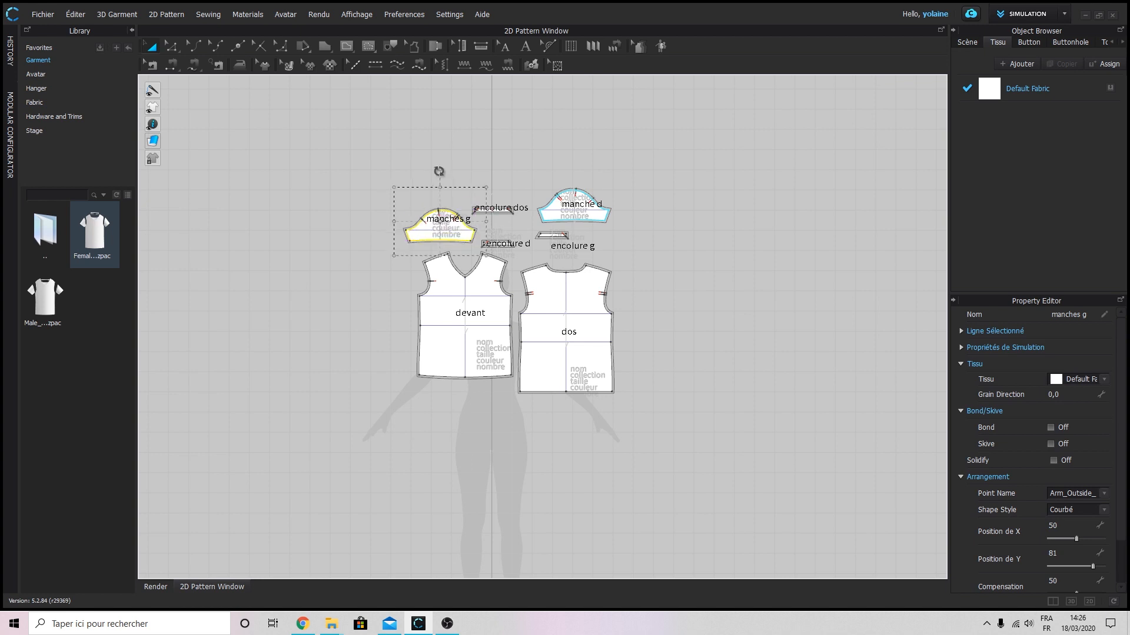
{"action": "left_click", "coordinate": [768, 239]}
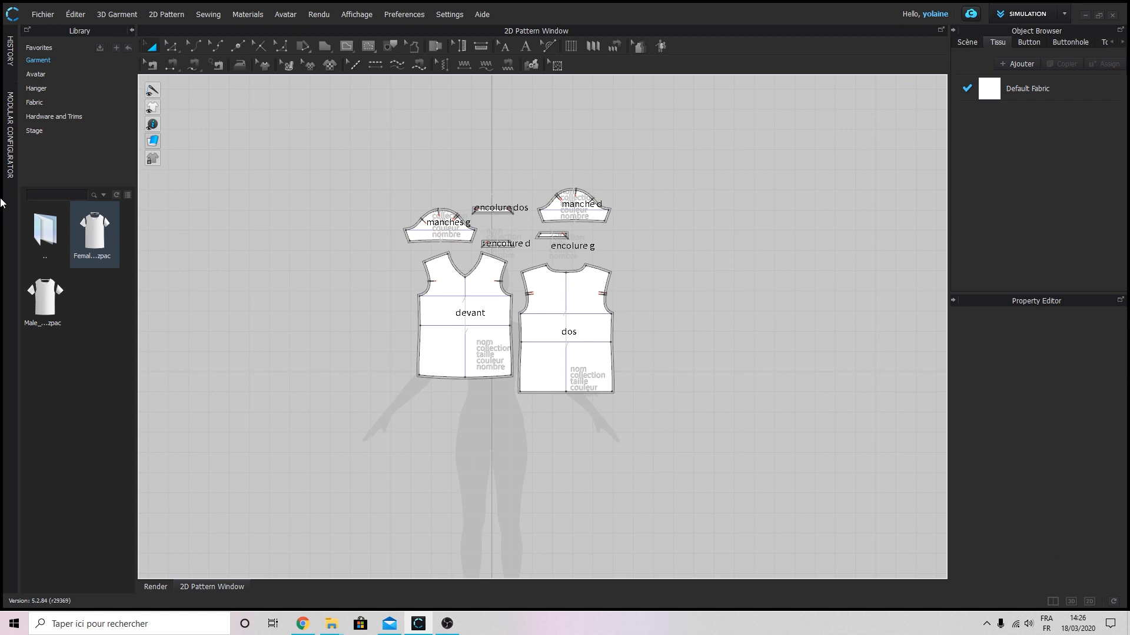
Open the Plotter settings and accept the switch to Print Layout mode.
{"action": "left_click", "coordinate": [47, 16]}
{"action": "mouse_move", "coordinate": [76, 14]}
{"action": "left_click", "coordinate": [381, 245]}
{"action": "left_click", "coordinate": [42, 14]}
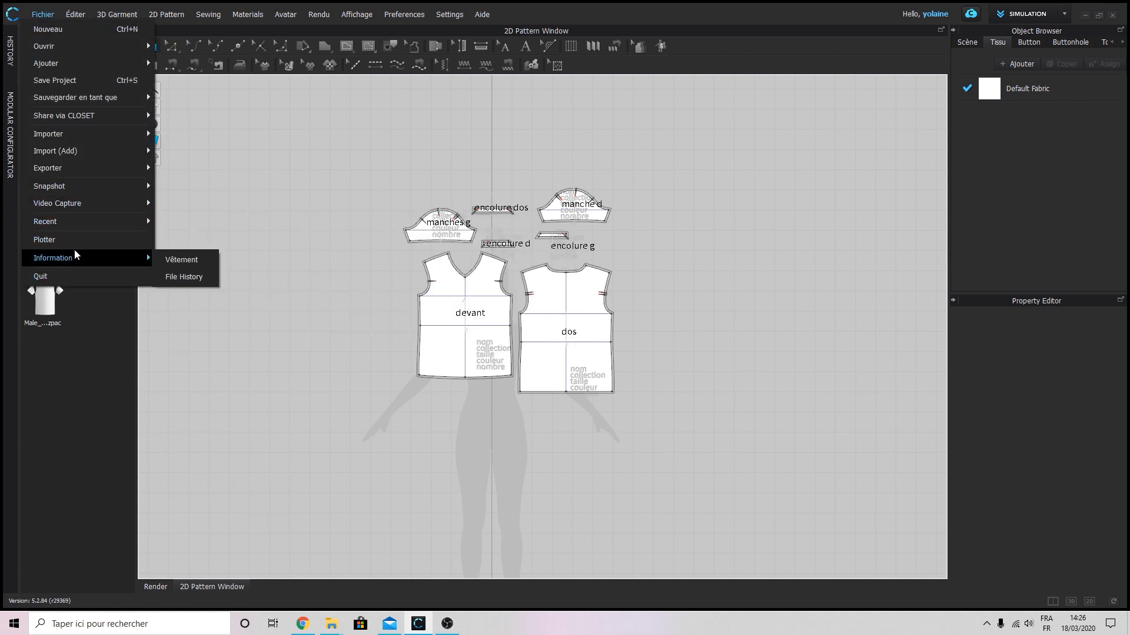
{"action": "left_click", "coordinate": [64, 241]}
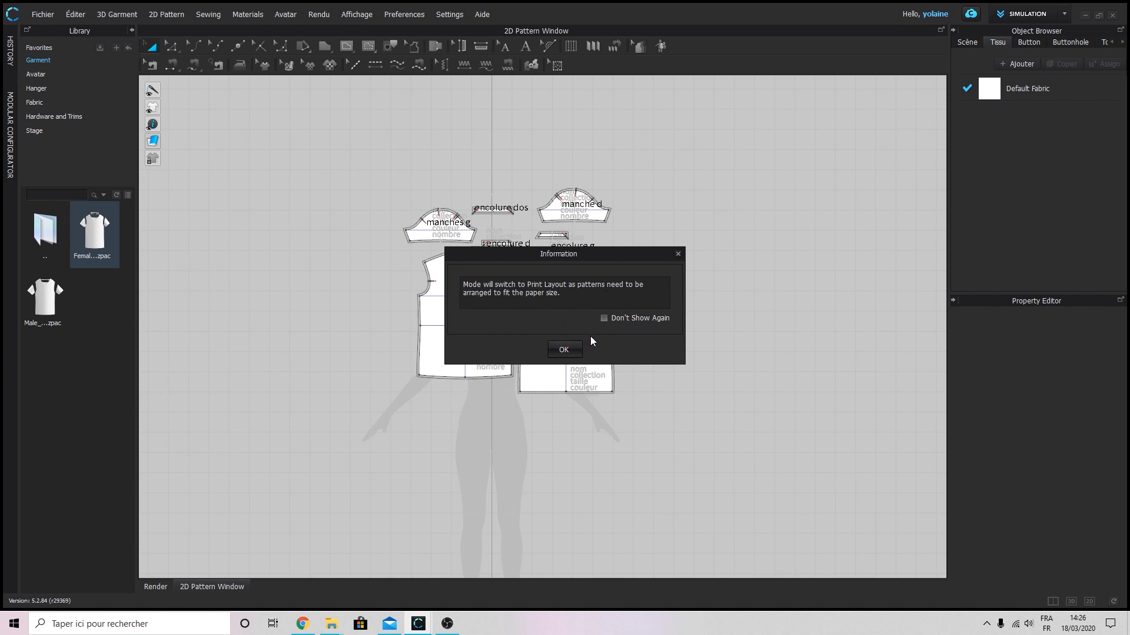
{"action": "left_click", "coordinate": [582, 349]}
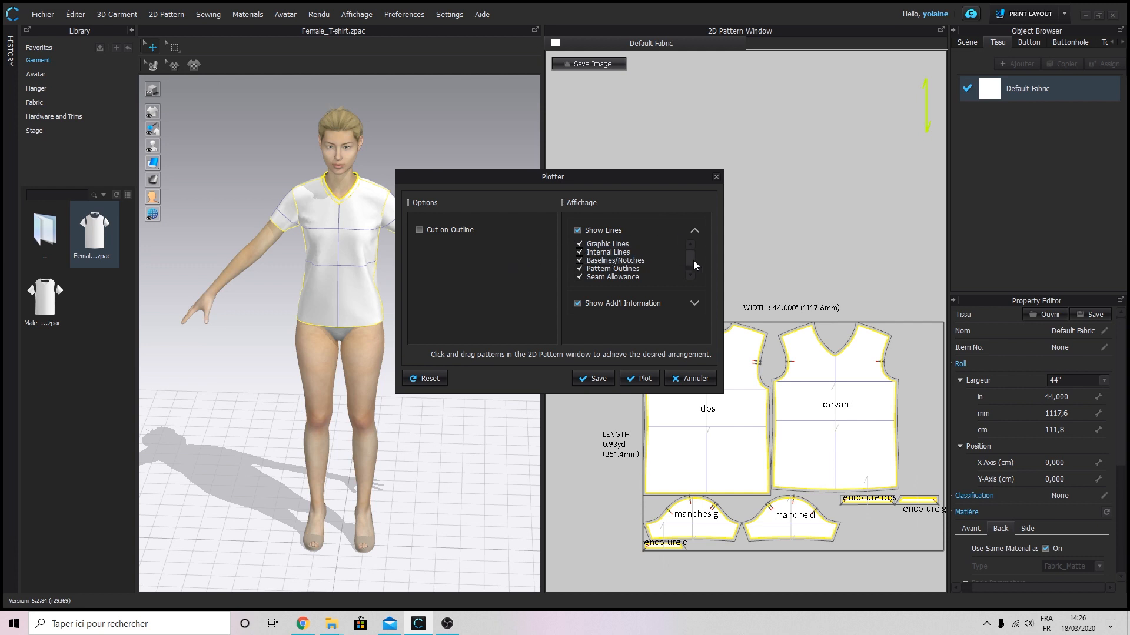
Move the Plotter dialog clear of the layout and widen the 2D Pattern Window for a closer look at the pieces.
{"action": "left_click_drag", "start_coordinate": [692, 262], "coordinate": [692, 270]}
{"action": "left_click", "coordinate": [690, 245]}
{"action": "left_click_drag", "start_coordinate": [672, 183], "coordinate": [464, 99]}
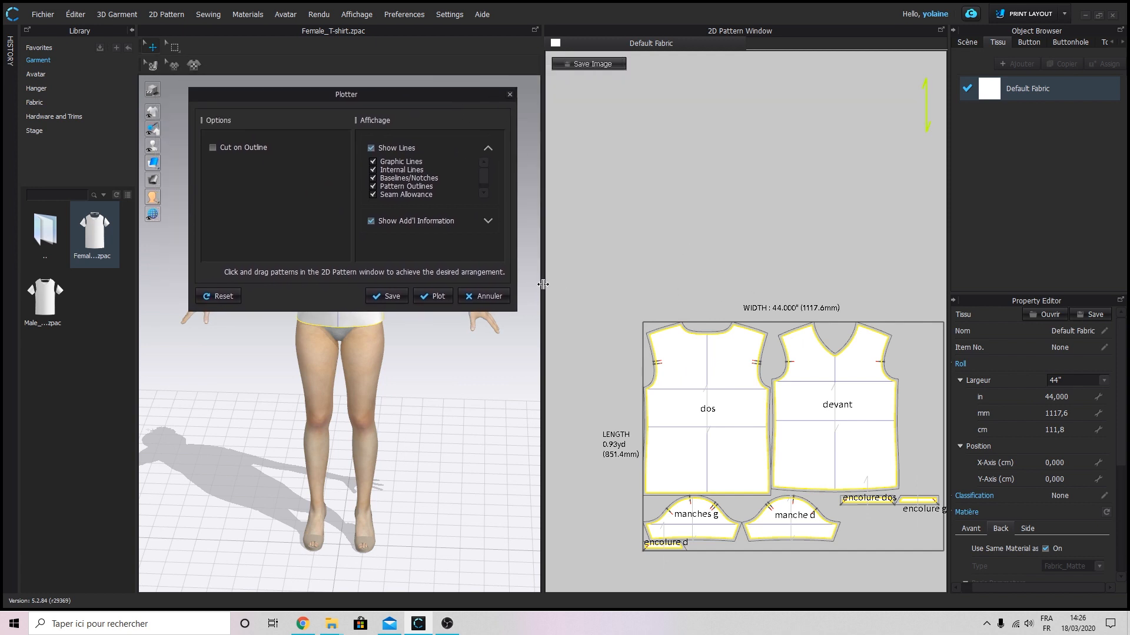
{"action": "left_click_drag", "start_coordinate": [542, 285], "coordinate": [426, 284]}
{"action": "scroll", "coordinate": [677, 317], "scroll_direction": "up", "scroll_amount": 3}
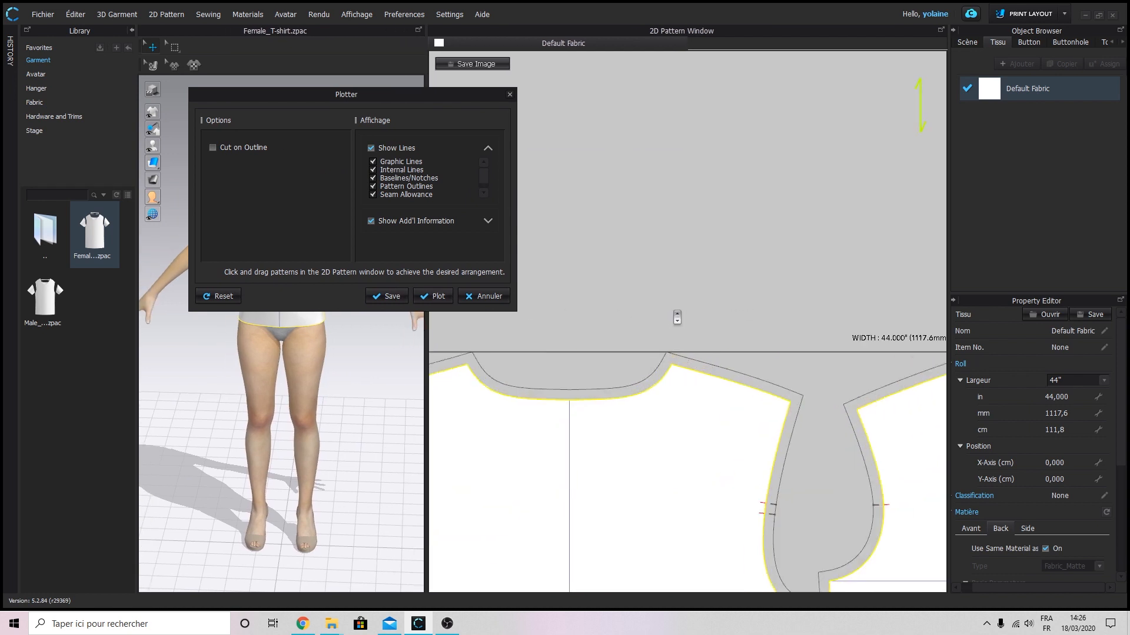
Examine the arrangement of the pattern pieces and their labels within the 44-inch fabric width.
{"action": "scroll", "coordinate": [677, 317], "scroll_direction": "down", "scroll_amount": 5}
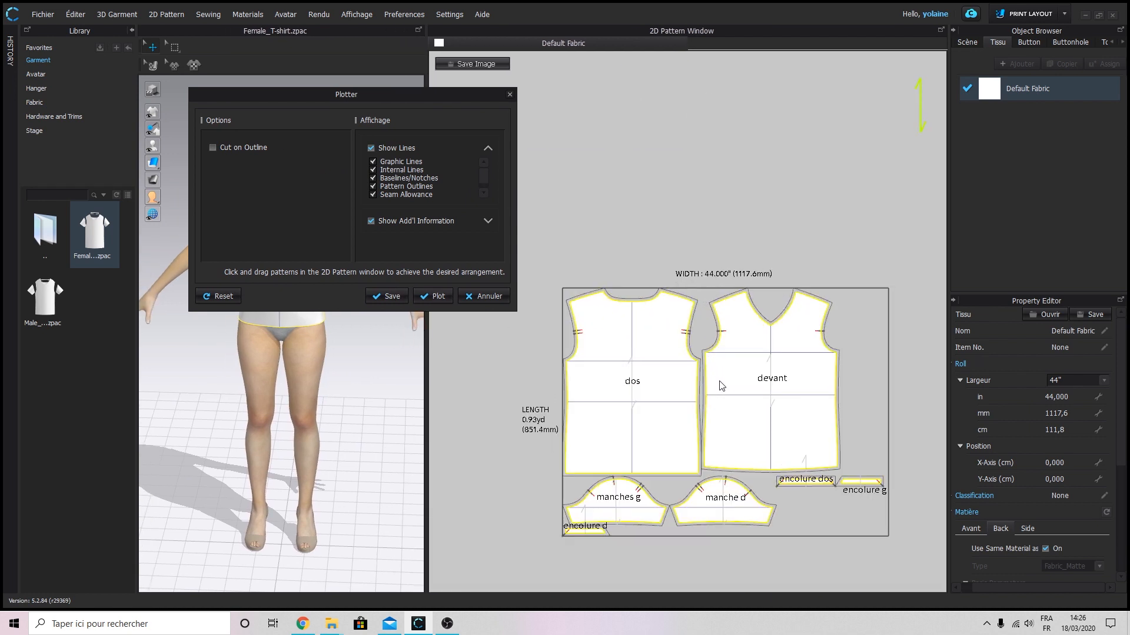
{"action": "middle_click_drag", "start_coordinate": [719, 386], "coordinate": [711, 279]}
{"action": "scroll", "coordinate": [694, 206], "scroll_direction": "down", "scroll_amount": 5}
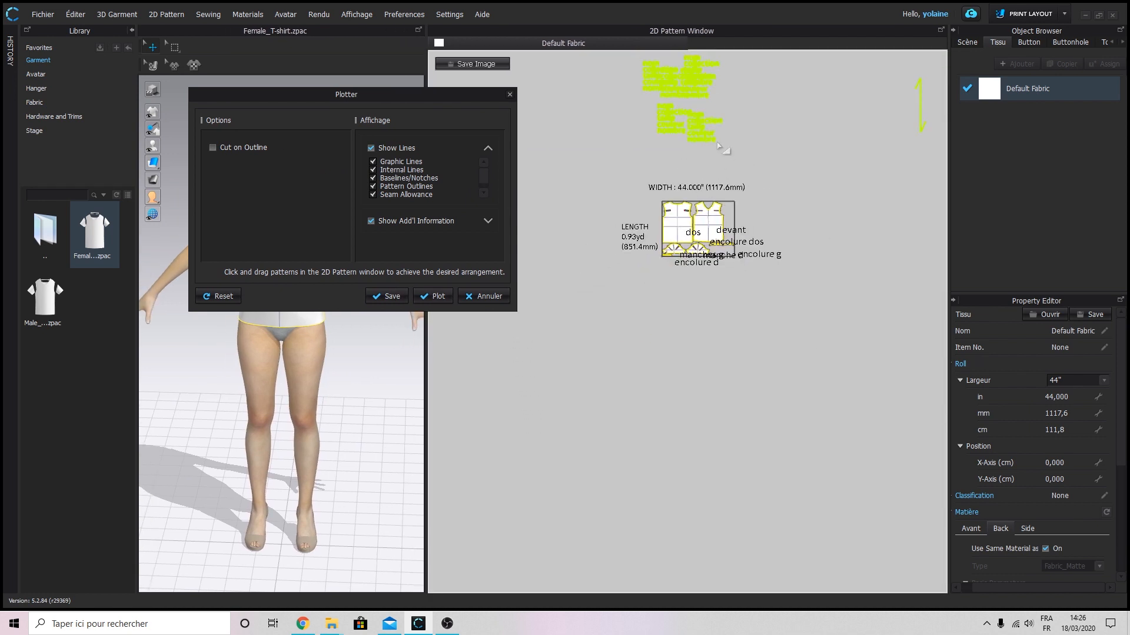
{"action": "scroll", "coordinate": [685, 110], "scroll_direction": "down", "scroll_amount": 2}
{"action": "scroll", "coordinate": [683, 113], "scroll_direction": "up", "scroll_amount": 8}
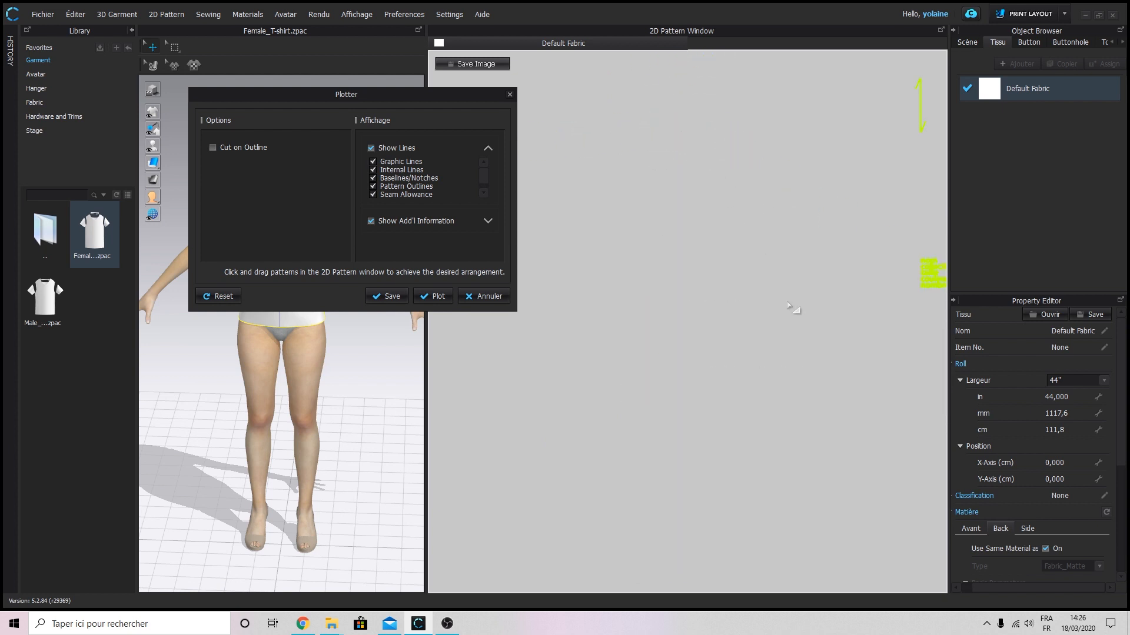
{"action": "scroll", "coordinate": [765, 306], "scroll_direction": "down", "scroll_amount": 8}
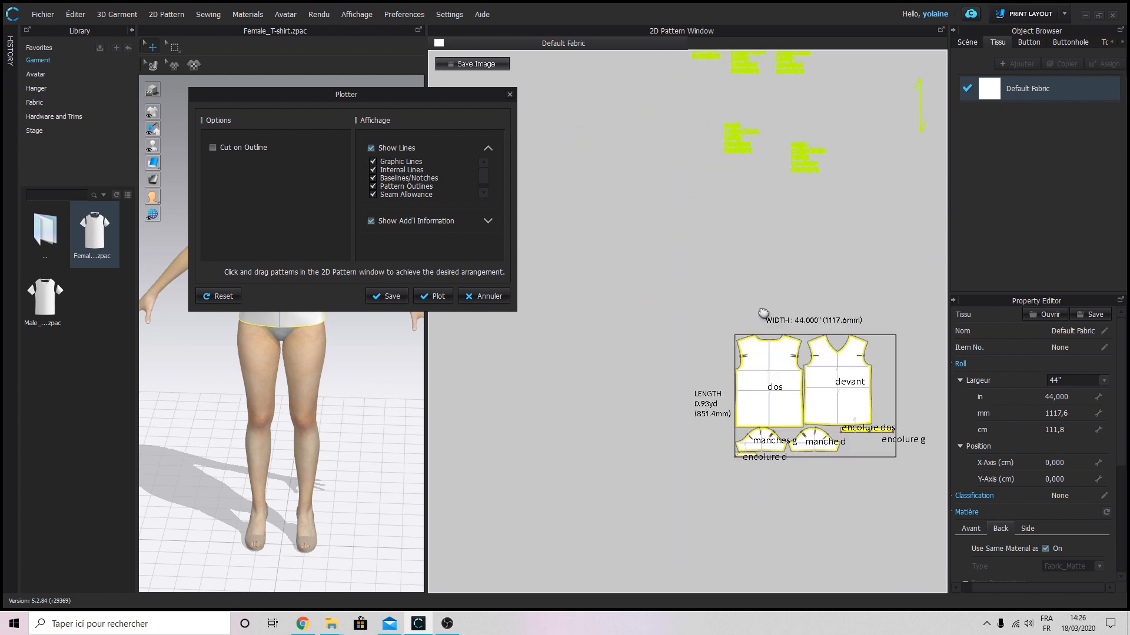
{"action": "scroll", "coordinate": [763, 313], "scroll_direction": "up", "scroll_amount": 6}
{"action": "scroll", "coordinate": [765, 309], "scroll_direction": "down", "scroll_amount": 2}
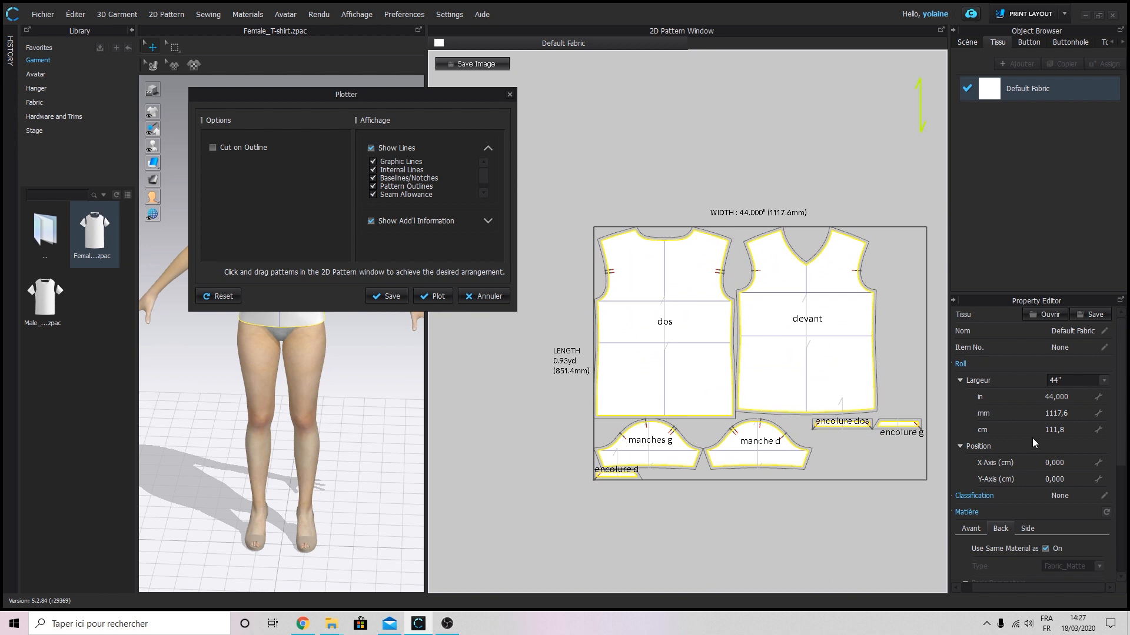
Set the fabric roll width to 85 cm.
{"action": "left_click", "coordinate": [1071, 434]}
{"action": "type", "text": "85"}
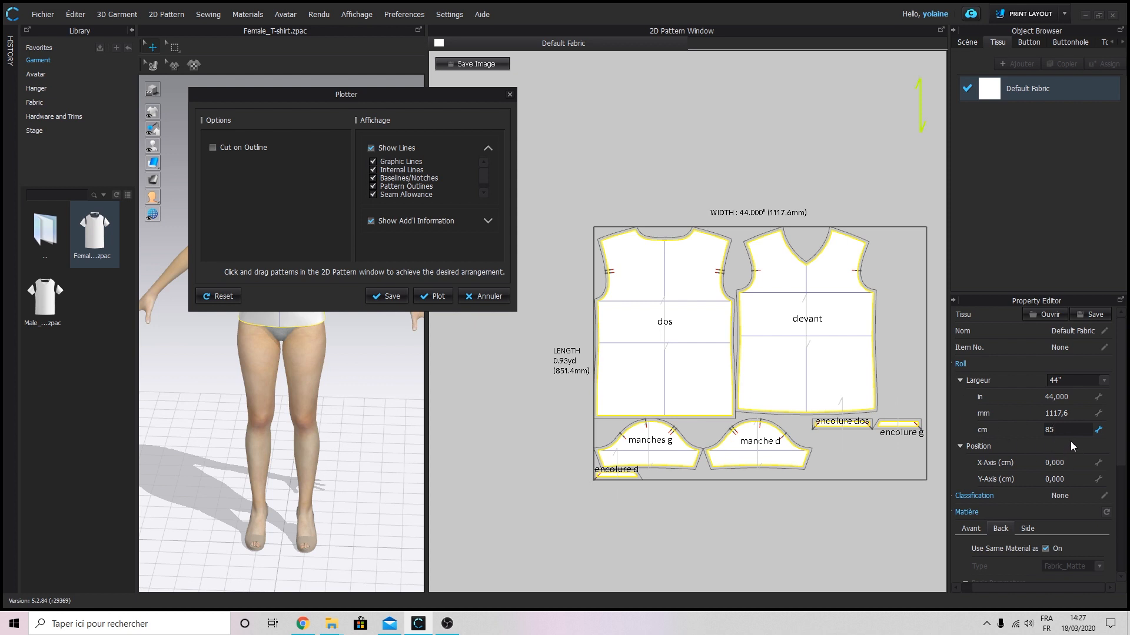
{"action": "key", "text": "Return"}
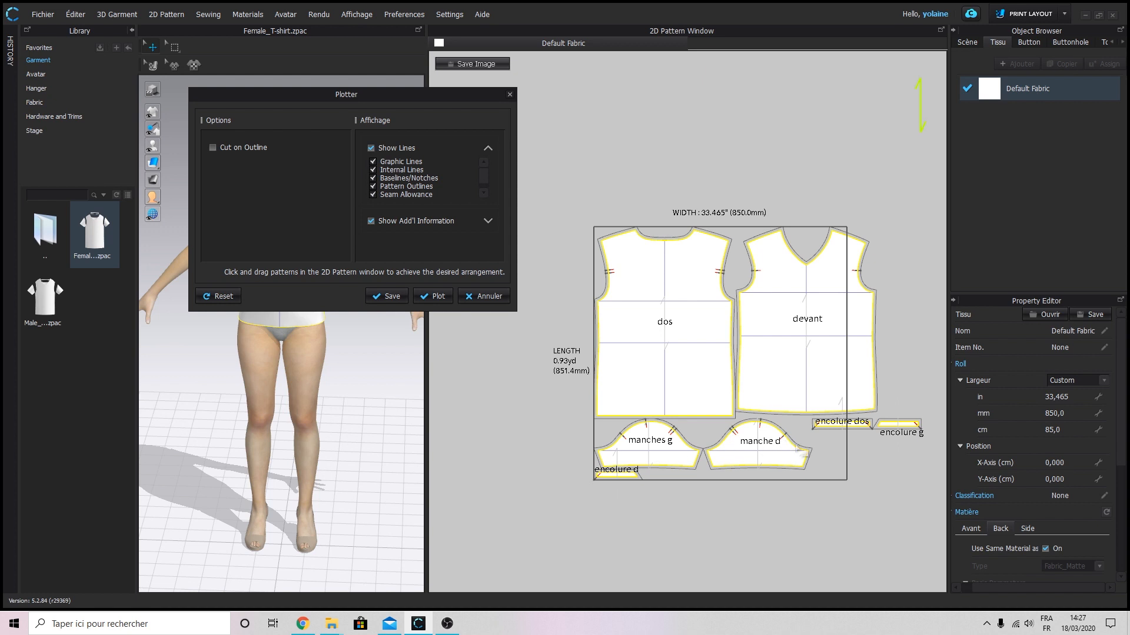
Move the devant piece below dos and stack the manche d and manches g sleeves beside dos, inside the roll width.
{"action": "left_click_drag", "start_coordinate": [818, 365], "coordinate": [827, 403]}
{"action": "left_click_drag", "start_coordinate": [817, 372], "coordinate": [664, 528]}
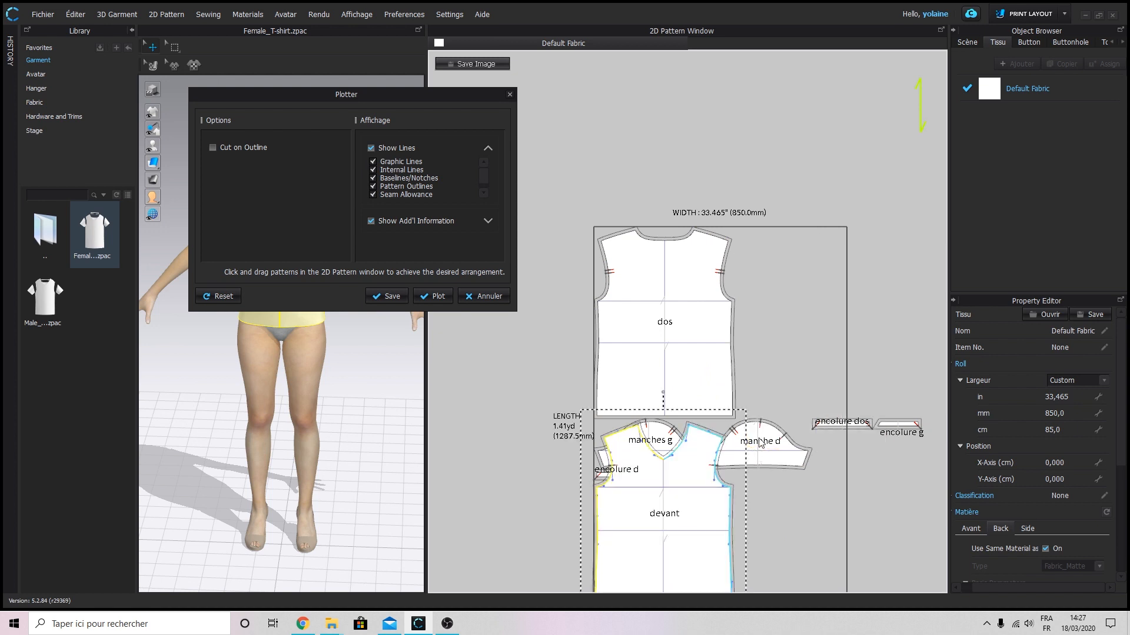
{"action": "left_click_drag", "start_coordinate": [762, 450], "coordinate": [789, 272]}
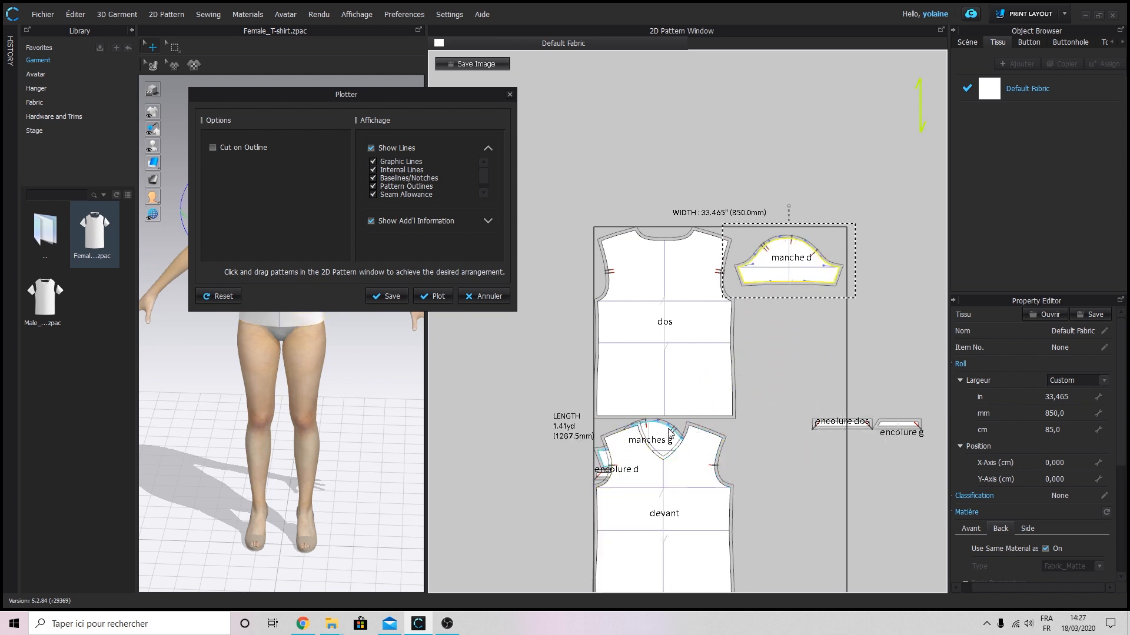
{"action": "left_click_drag", "start_coordinate": [670, 433], "coordinate": [739, 379]}
{"action": "left_click_drag", "start_coordinate": [815, 323], "coordinate": [809, 305]}
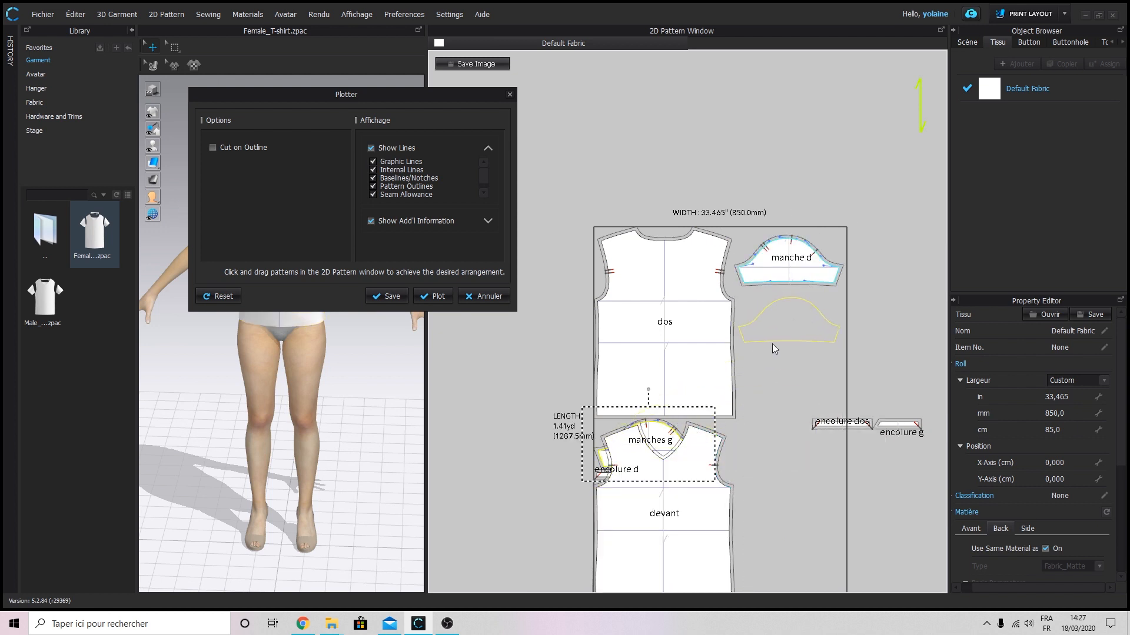
{"action": "left_click_drag", "start_coordinate": [781, 379], "coordinate": [780, 356]}
Bring the encolure d, encolure dos and encolure g pieces inside the roll, staggered beneath the two sleeves.
{"action": "left_click_drag", "start_coordinate": [815, 421], "coordinate": [753, 366]}
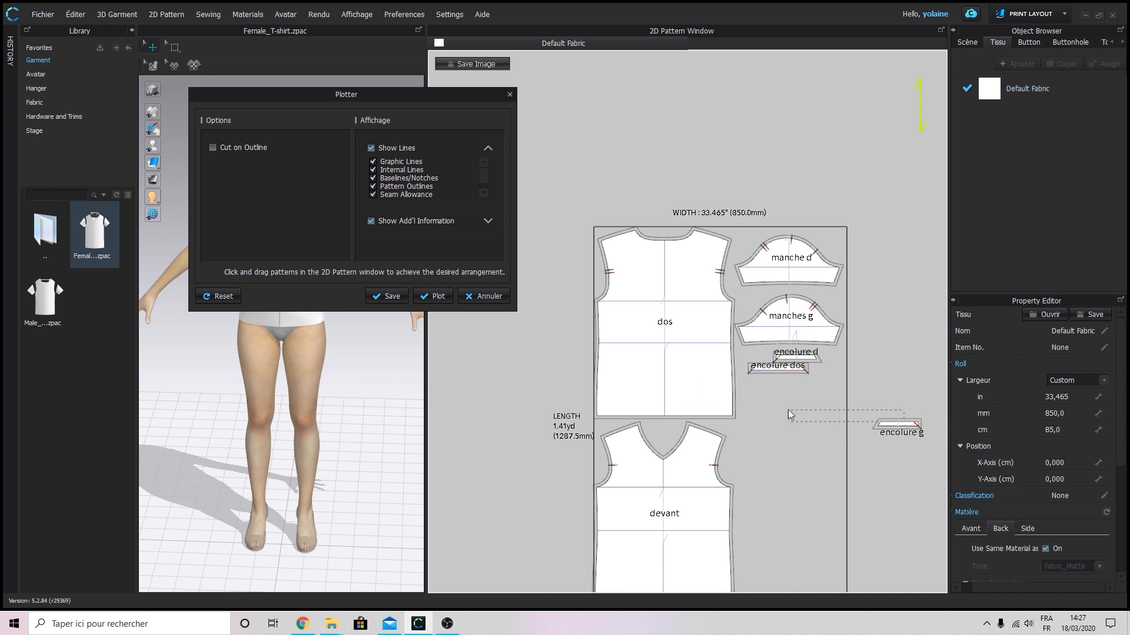
{"action": "left_click_drag", "start_coordinate": [903, 429], "coordinate": [822, 397]}
{"action": "left_click", "coordinate": [769, 377]}
{"action": "left_click", "coordinate": [808, 430]}
{"action": "left_click", "coordinate": [792, 452]}
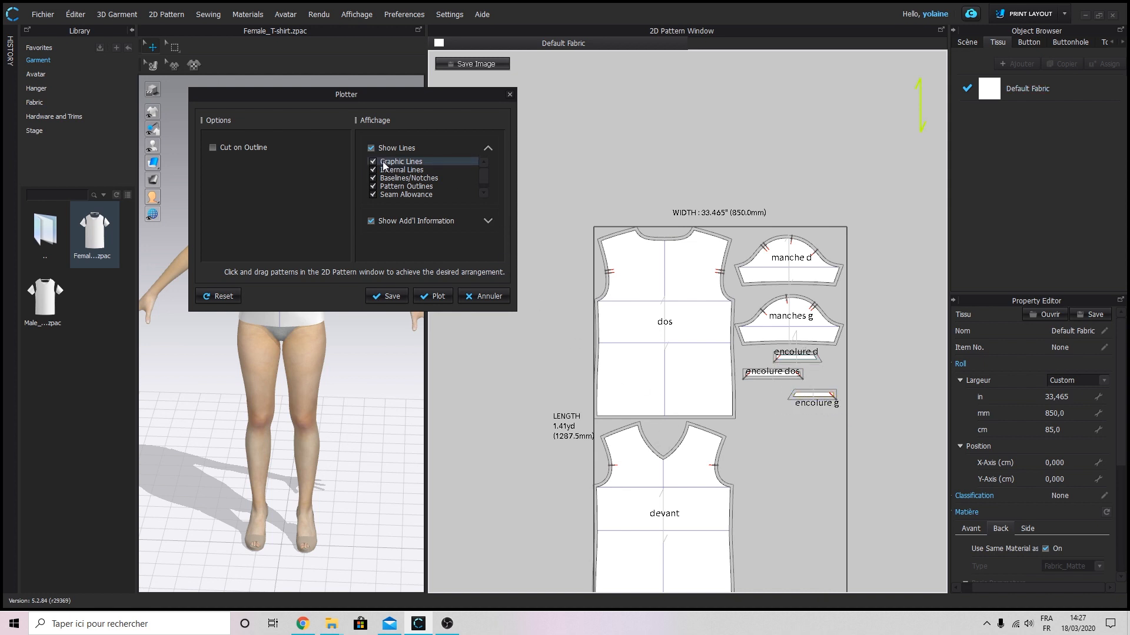
Exclude graphic lines, internal lines and reference lines from the plot, keeping baselines/notches, pattern outlines and seam allowance.
{"action": "left_click", "coordinate": [373, 162]}
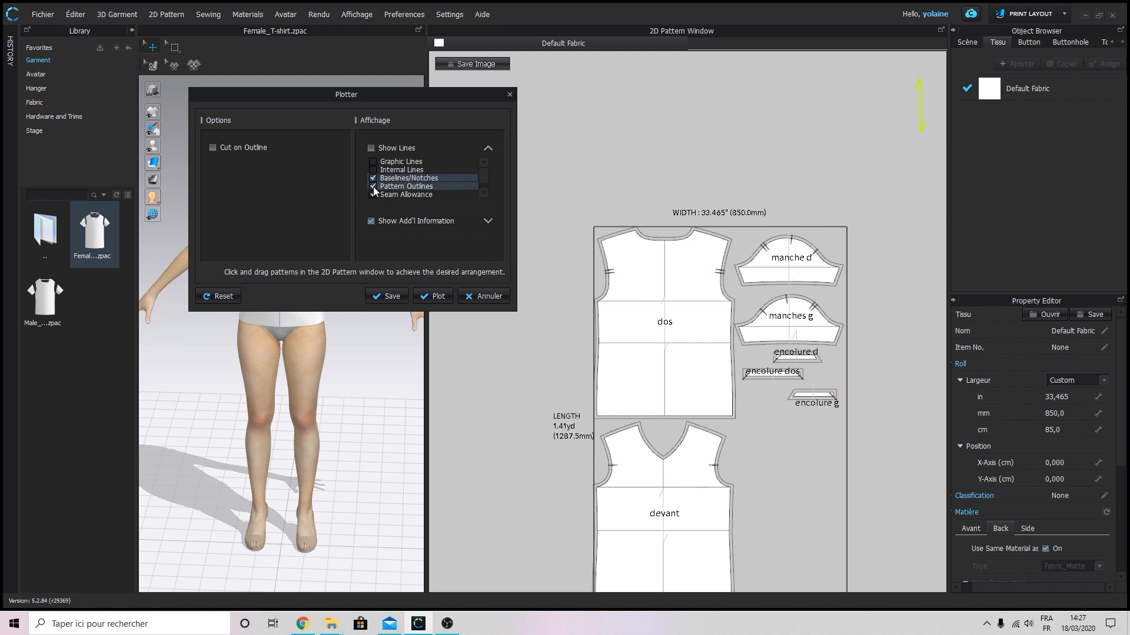
{"action": "left_click", "coordinate": [485, 193]}
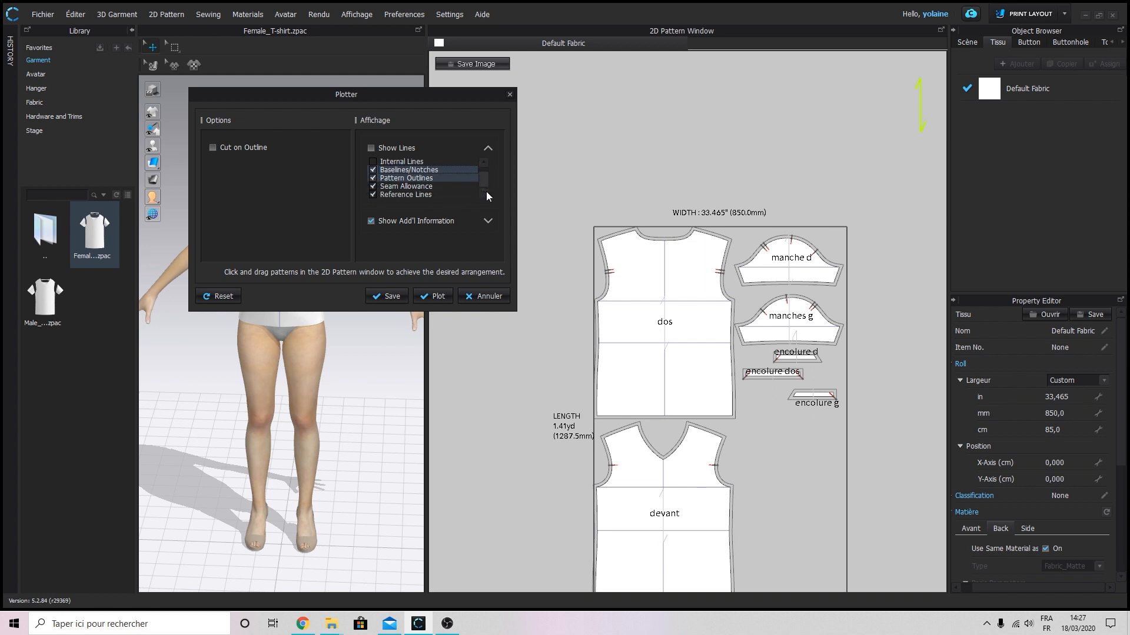
{"action": "left_click", "coordinate": [373, 195]}
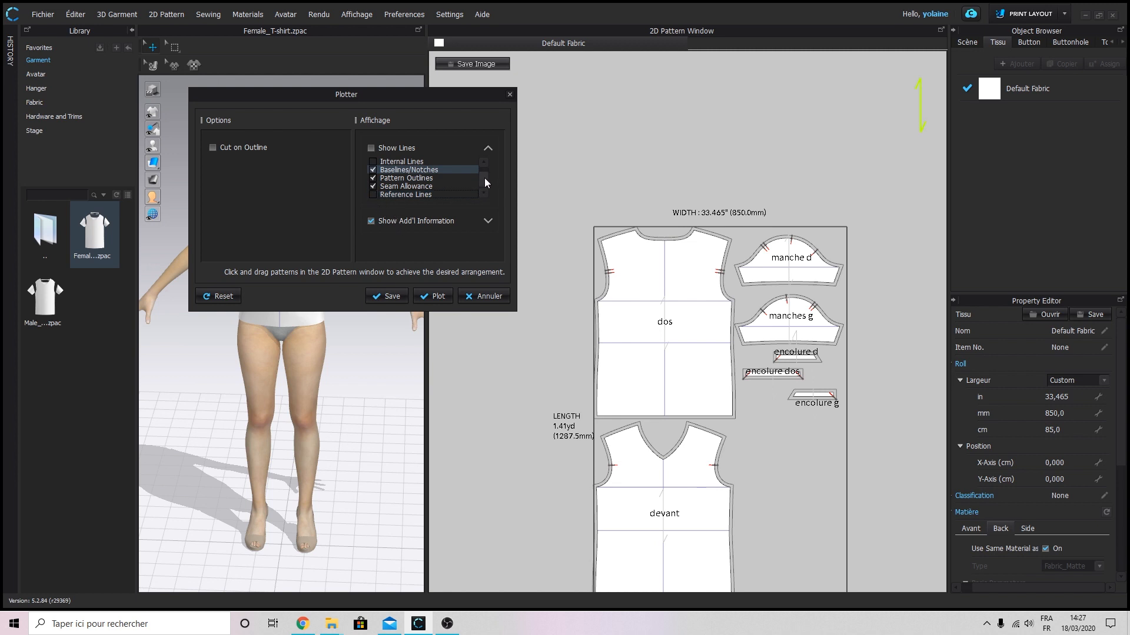
{"action": "scroll", "coordinate": [485, 179], "scroll_direction": "up", "scroll_amount": 1}
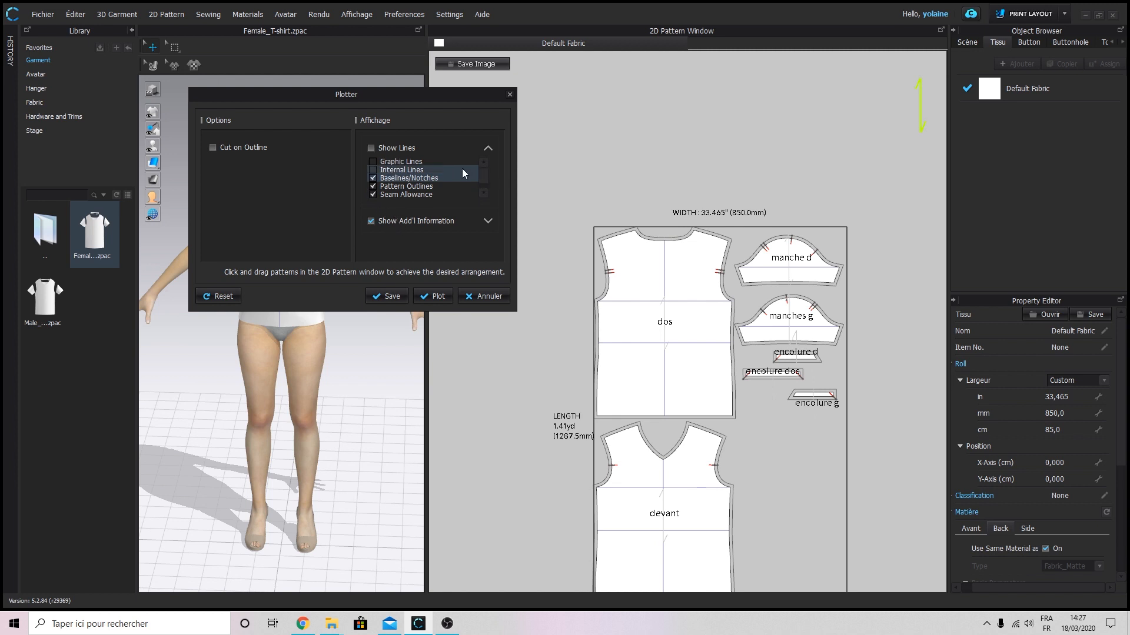
Exclude 2D measurements and buttons/buttonholes from the plot's additional information.
{"action": "left_click", "coordinate": [488, 222]}
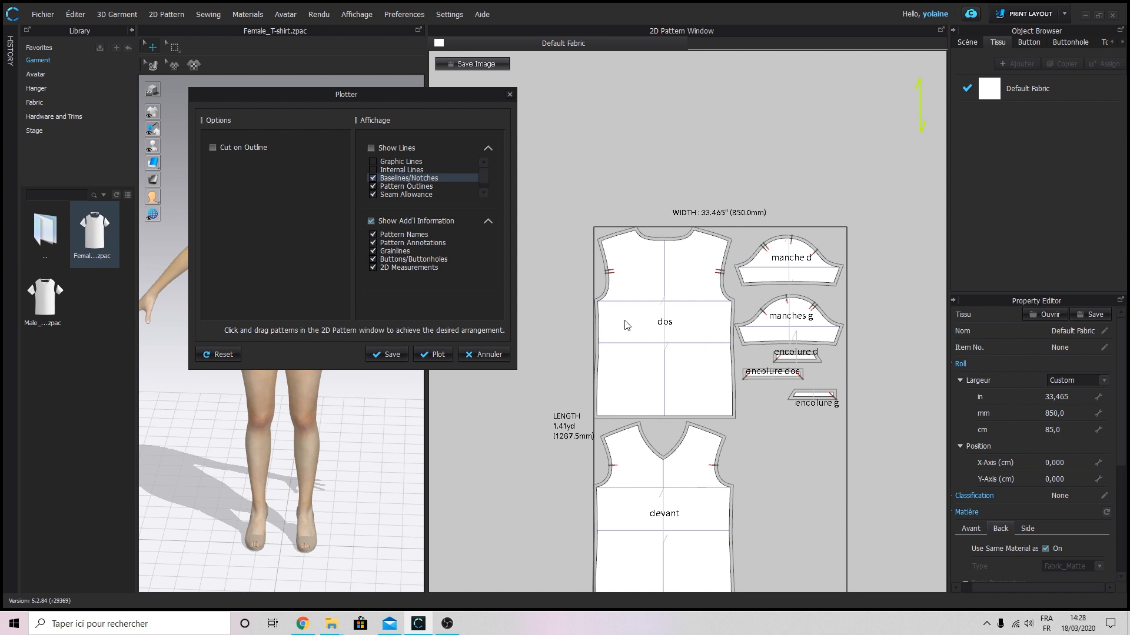
{"action": "left_click", "coordinate": [372, 269]}
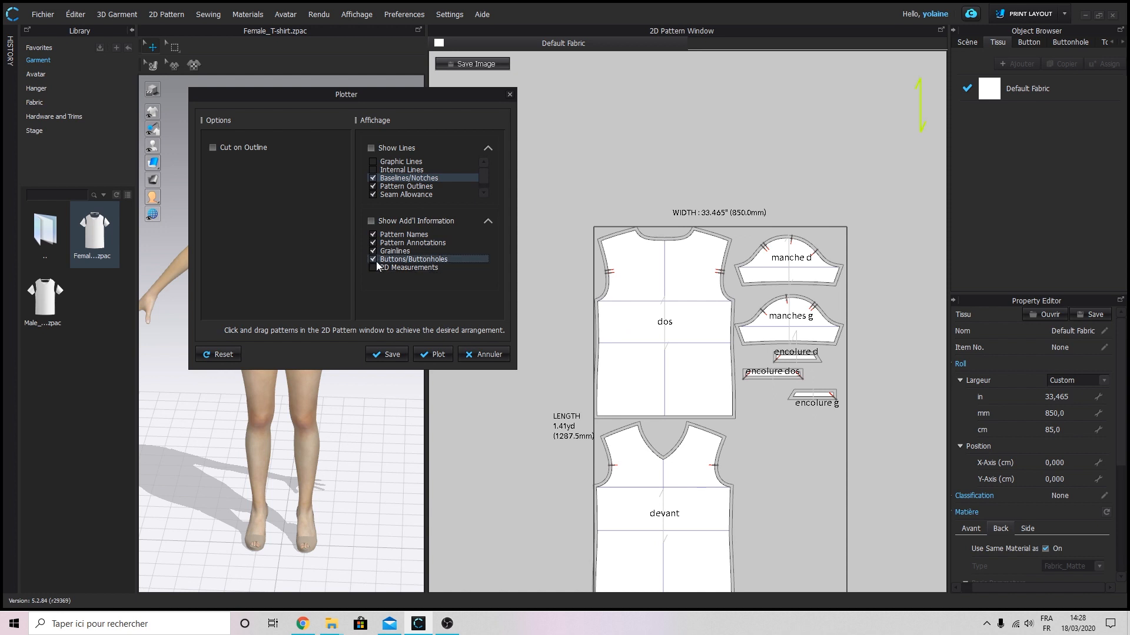
{"action": "left_click", "coordinate": [373, 259]}
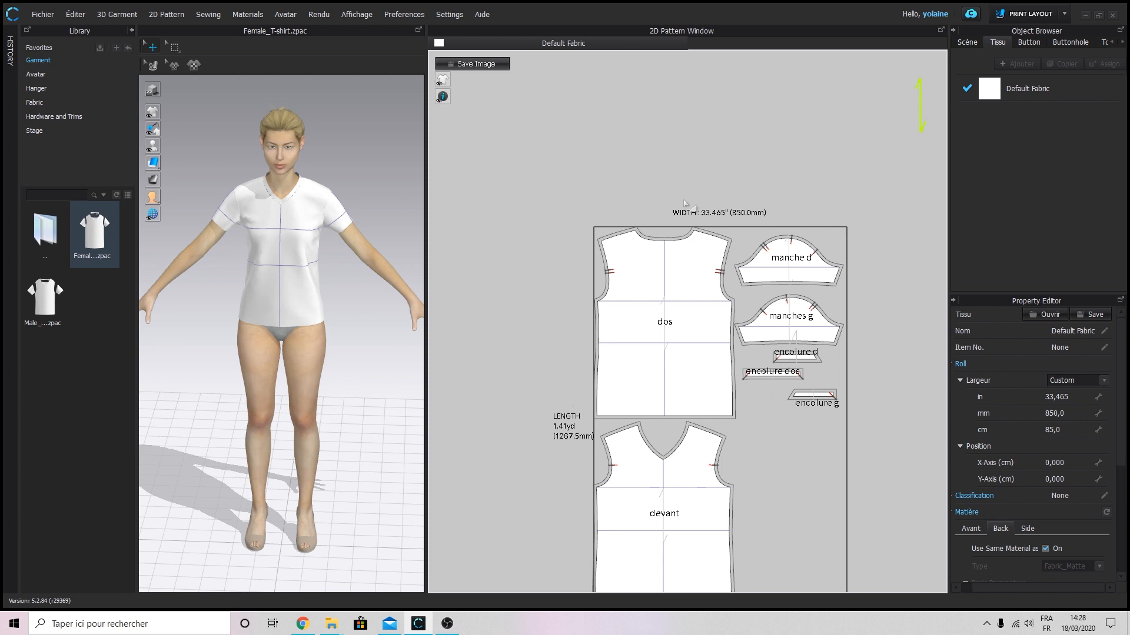
Examine the rearranged pieces within the full length of the 850 mm wide print layout.
{"action": "scroll", "coordinate": [743, 212], "scroll_direction": "down", "scroll_amount": 5}
{"action": "scroll", "coordinate": [736, 265], "scroll_direction": "up", "scroll_amount": 4}
{"action": "scroll", "coordinate": [716, 290], "scroll_direction": "down", "scroll_amount": 4}
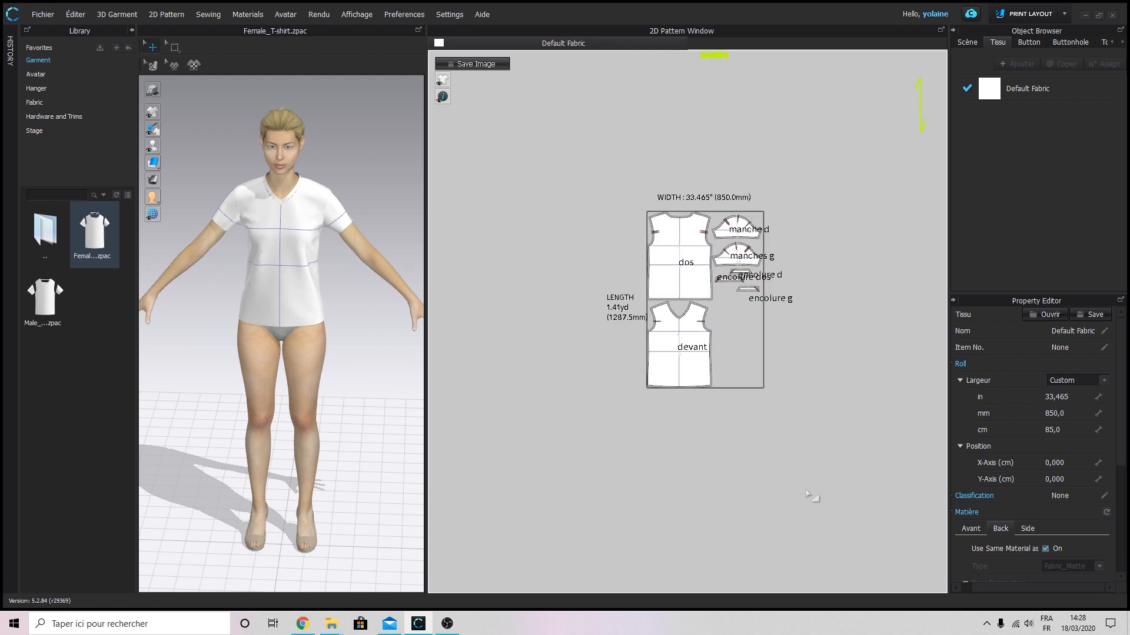
{"action": "scroll", "coordinate": [789, 433], "scroll_direction": "down", "scroll_amount": 2}
{"action": "scroll", "coordinate": [789, 431], "scroll_direction": "up", "scroll_amount": 6}
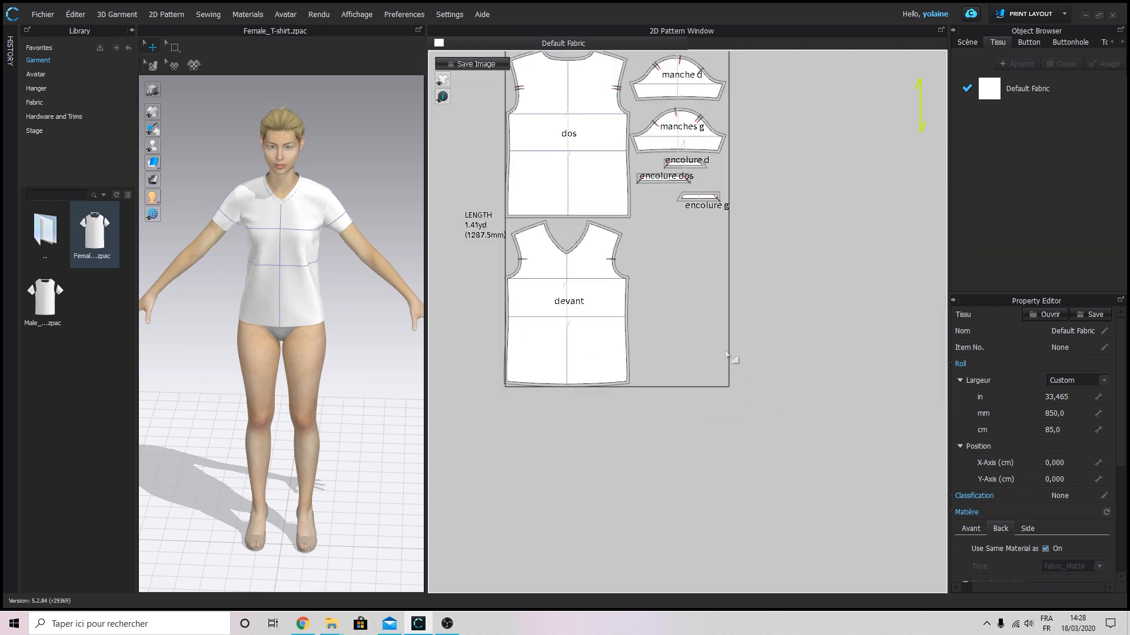
{"action": "scroll", "coordinate": [727, 355], "scroll_direction": "down", "scroll_amount": 5}
Switch back to Simulation mode and frame all the T-shirt pieces in an enlarged 2D Pattern Window.
{"action": "left_click", "coordinate": [1042, 15]}
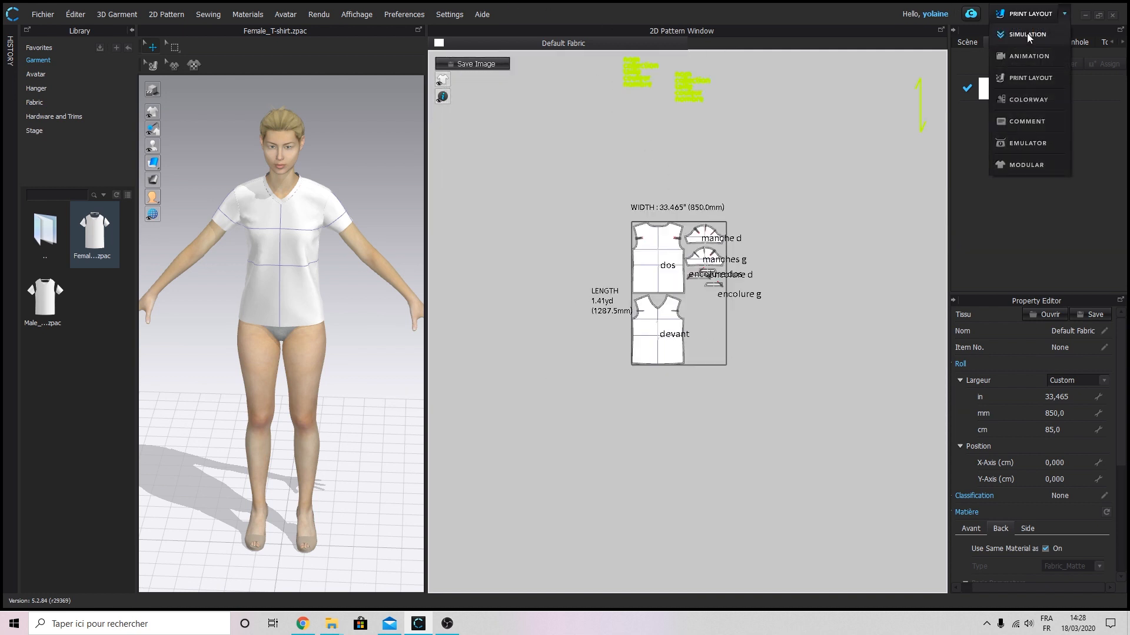
{"action": "left_click", "coordinate": [1028, 35]}
{"action": "middle_click_drag", "start_coordinate": [403, 268], "coordinate": [476, 337]}
{"action": "middle_click_drag", "start_coordinate": [518, 109], "coordinate": [526, 467]}
{"action": "middle_click_drag", "start_coordinate": [728, 215], "coordinate": [709, 337]}
{"action": "scroll", "coordinate": [716, 328], "scroll_direction": "down", "scroll_amount": 2}
{"action": "scroll", "coordinate": [718, 325], "scroll_direction": "up", "scroll_amount": 2}
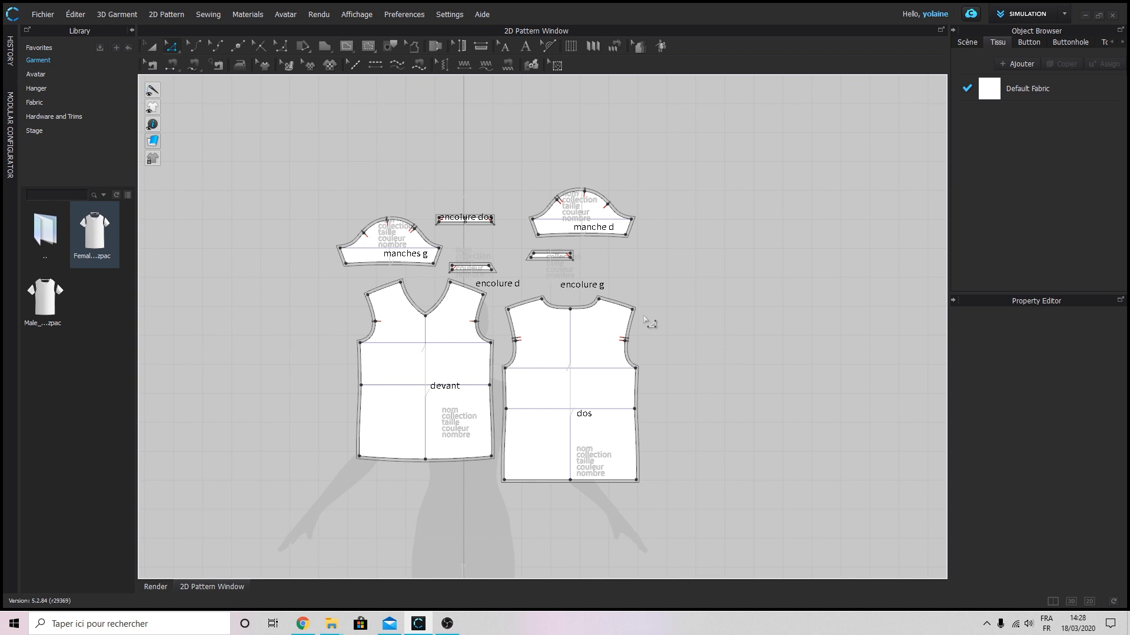
Export the patterns as an Adobe PDF file named "test impression" in the Images folder.
{"action": "left_click", "coordinate": [43, 14]}
{"action": "mouse_move", "coordinate": [110, 194]}
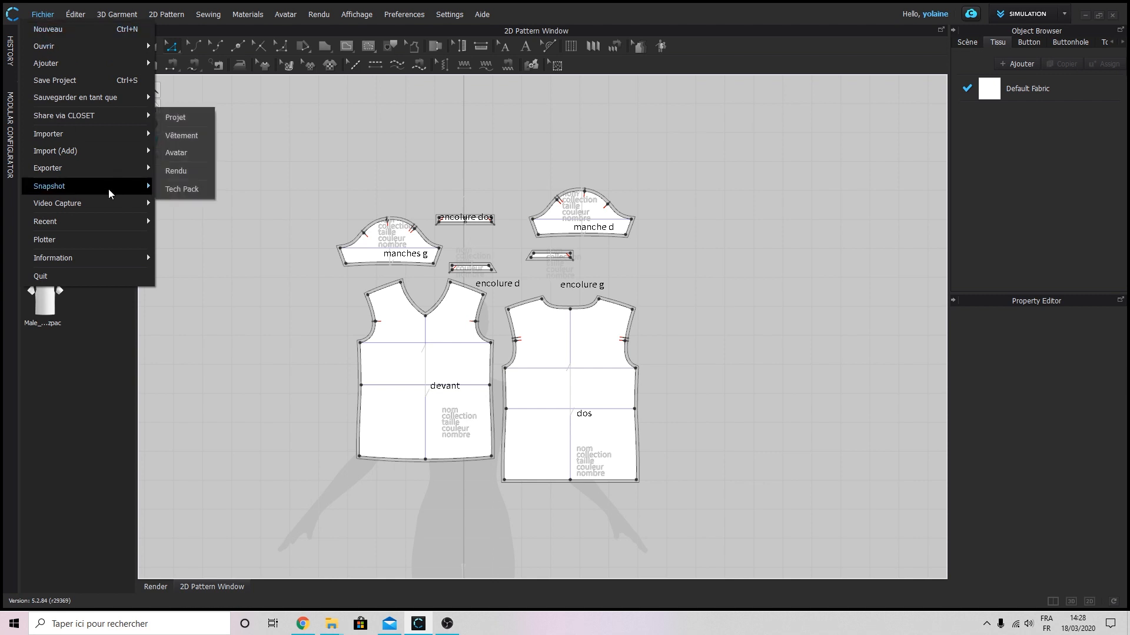
{"action": "mouse_move", "coordinate": [101, 170]}
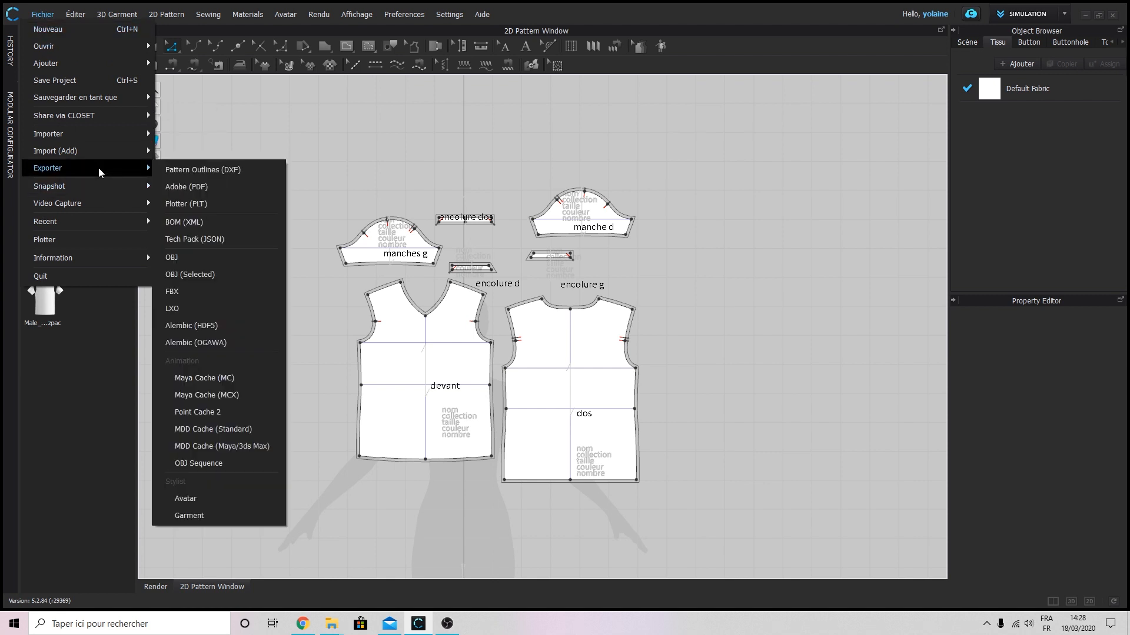
{"action": "left_click", "coordinate": [198, 188]}
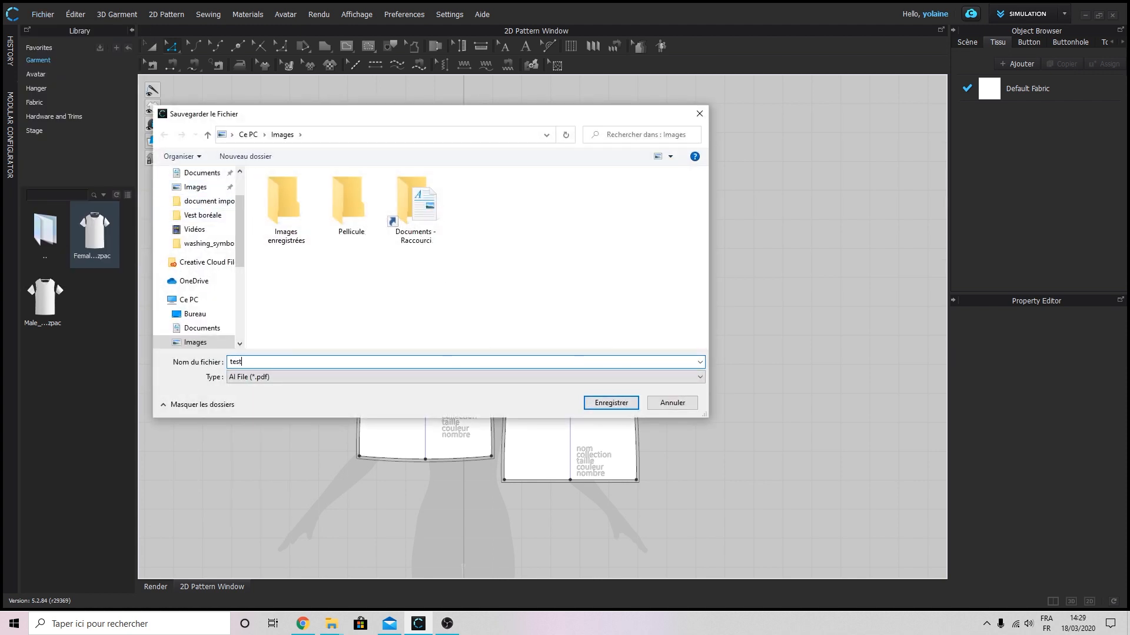
{"action": "type", "text": "test impression"}
{"action": "left_click", "coordinate": [597, 404]}
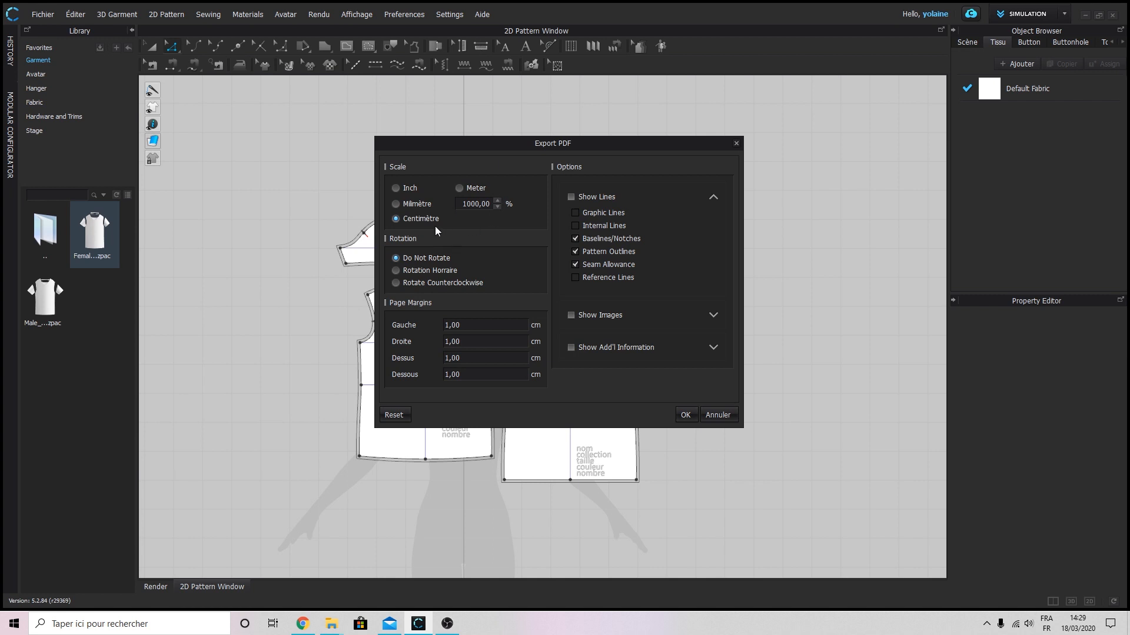
Set the PDF export scale to 100 %.
{"action": "double_click", "coordinate": [477, 204]}
{"action": "type", "text": "1"}
{"action": "left_click", "coordinate": [528, 255]}
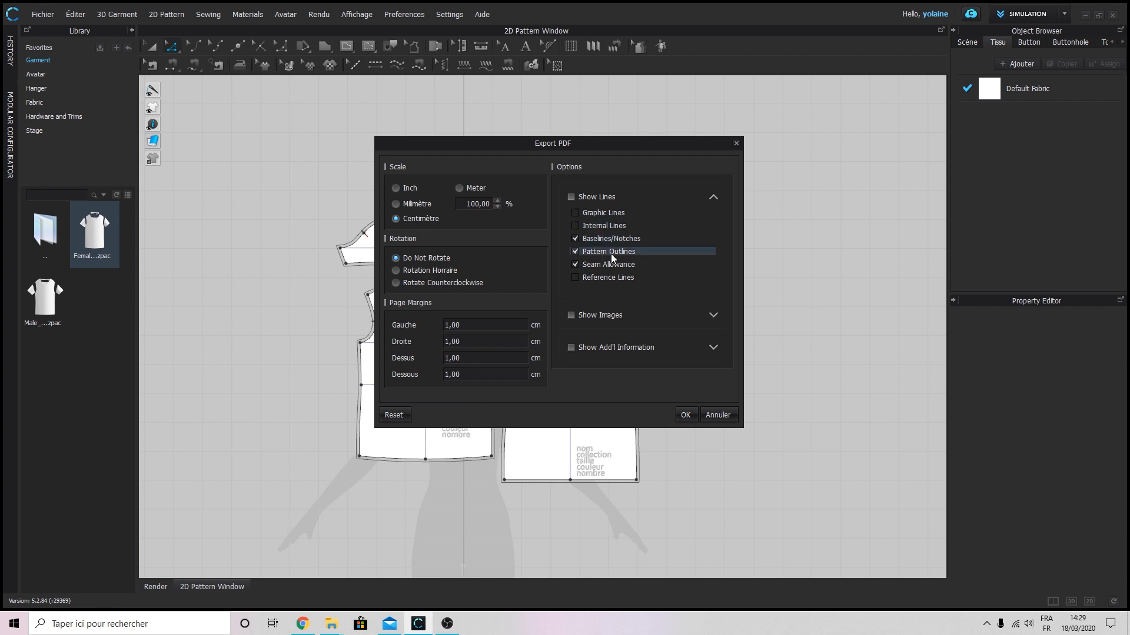
Move the Export PDF dialog off the pieces, review its image and additional information options, and complete the export.
{"action": "left_click", "coordinate": [715, 318]}
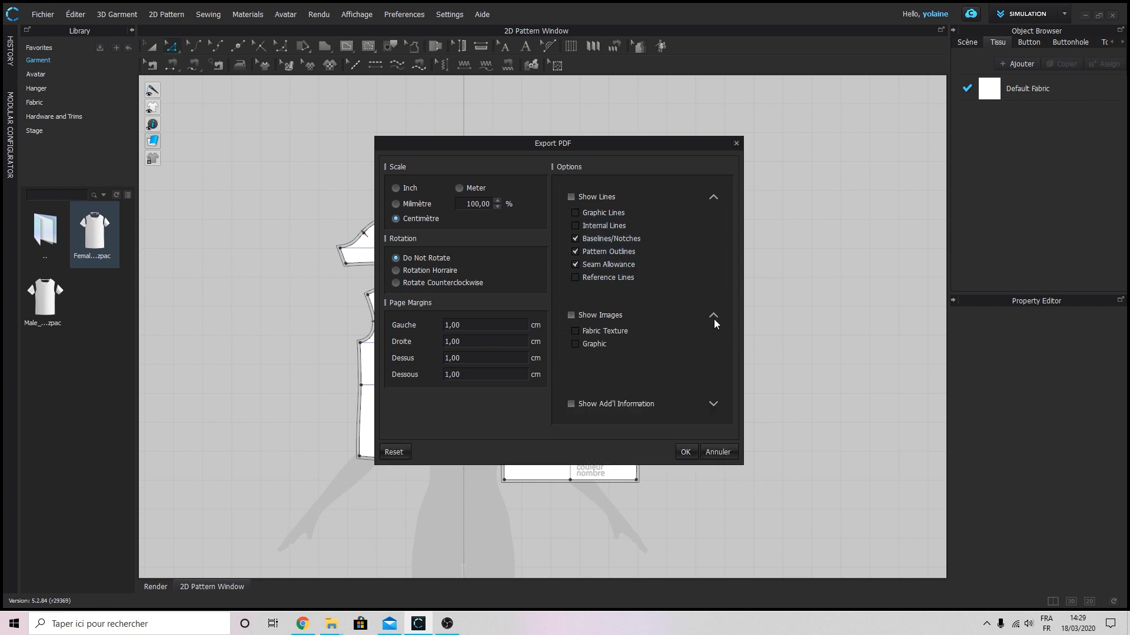
{"action": "left_click_drag", "start_coordinate": [559, 144], "coordinate": [818, 111]}
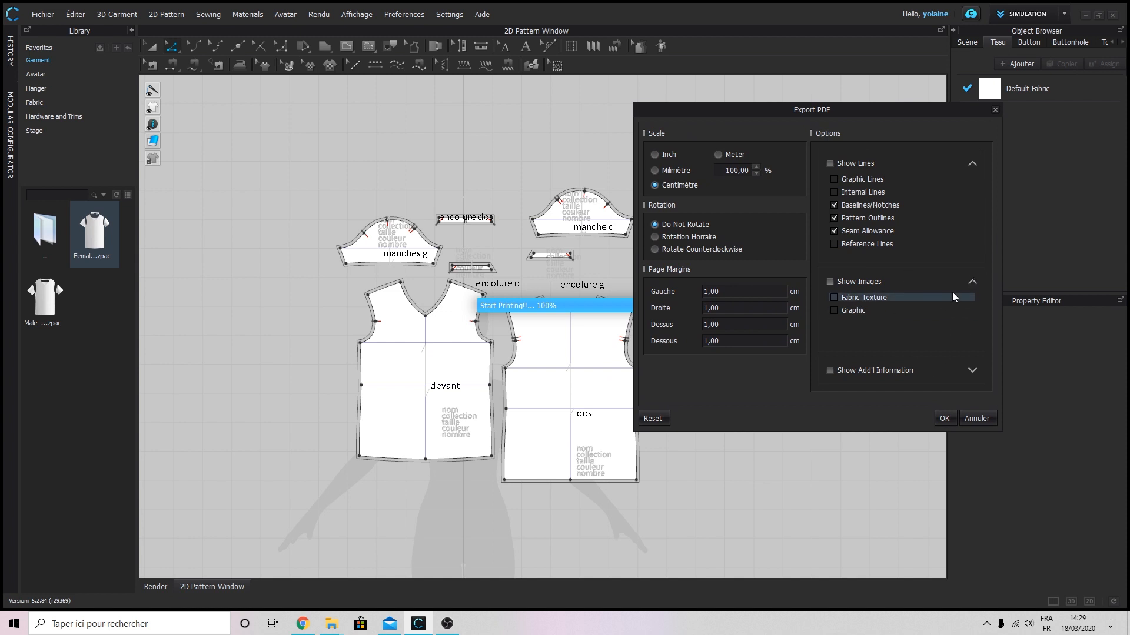
{"action": "left_click", "coordinate": [972, 282]}
{"action": "left_click", "coordinate": [972, 315]}
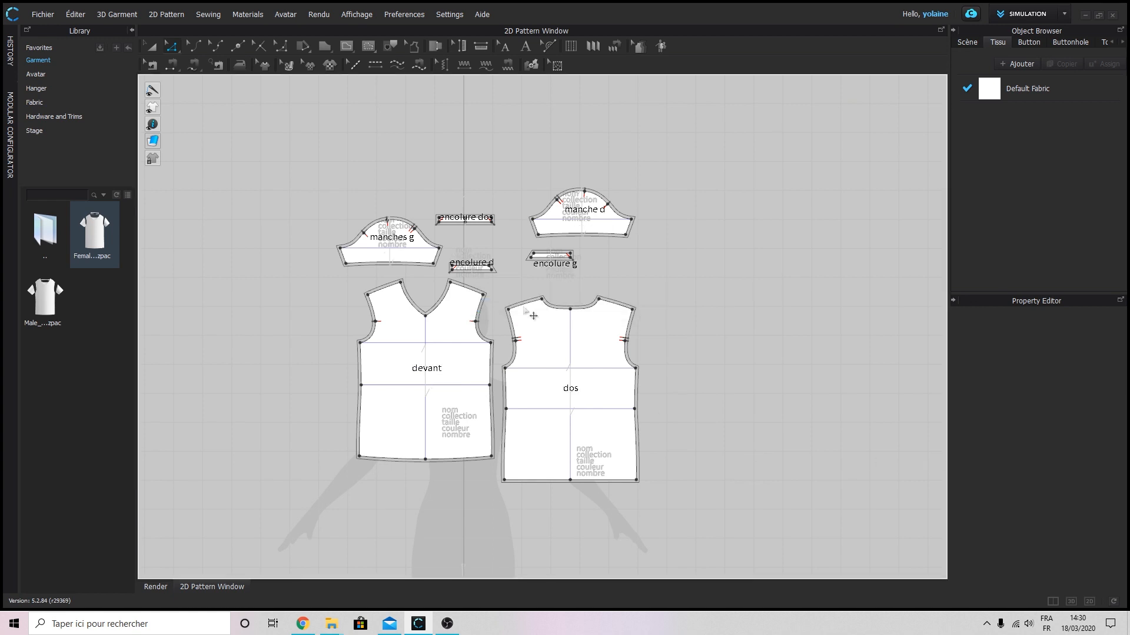
Open the exported "test impression" PDF from the Images folder and check its pattern pieces and annotations.
{"action": "mouse_move", "coordinate": [335, 624]}
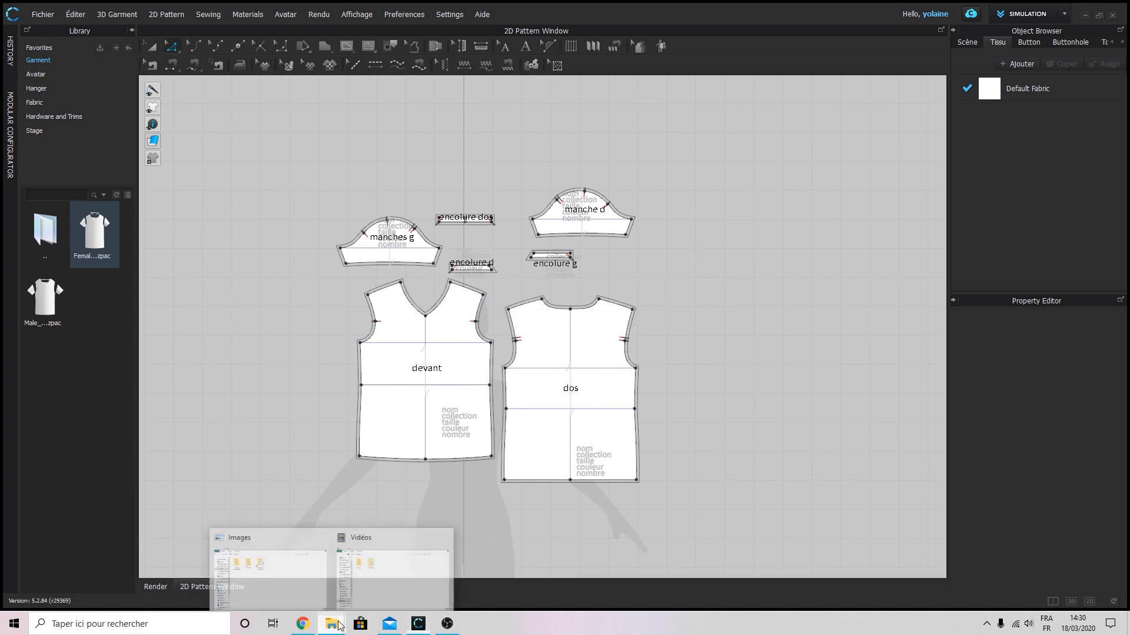
{"action": "left_click", "coordinate": [312, 579]}
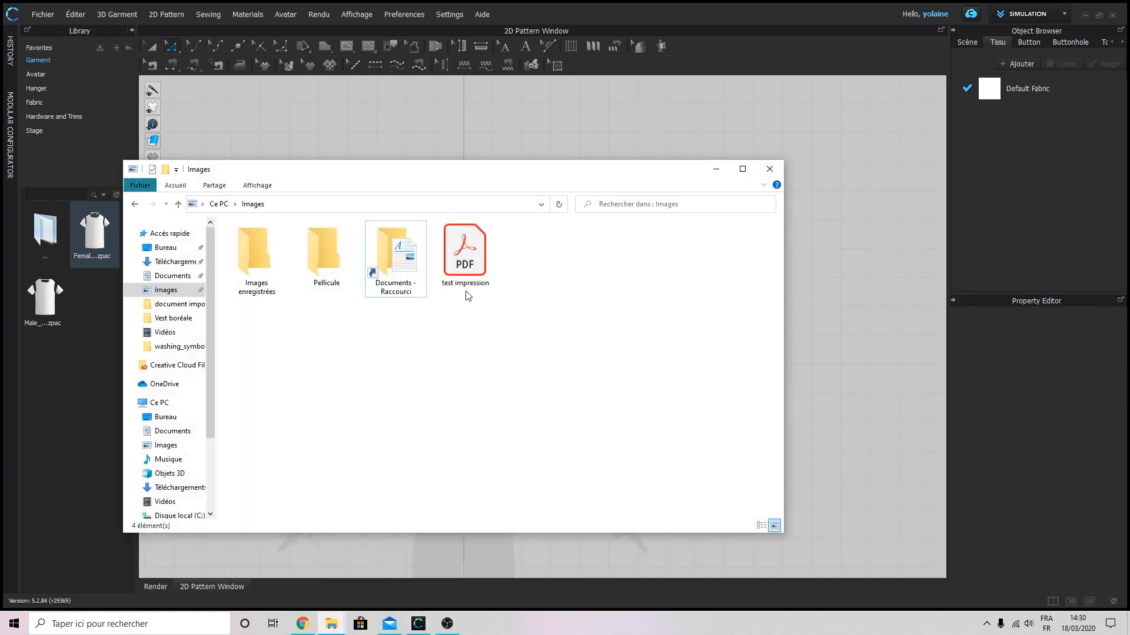
{"action": "double_click", "coordinate": [476, 252]}
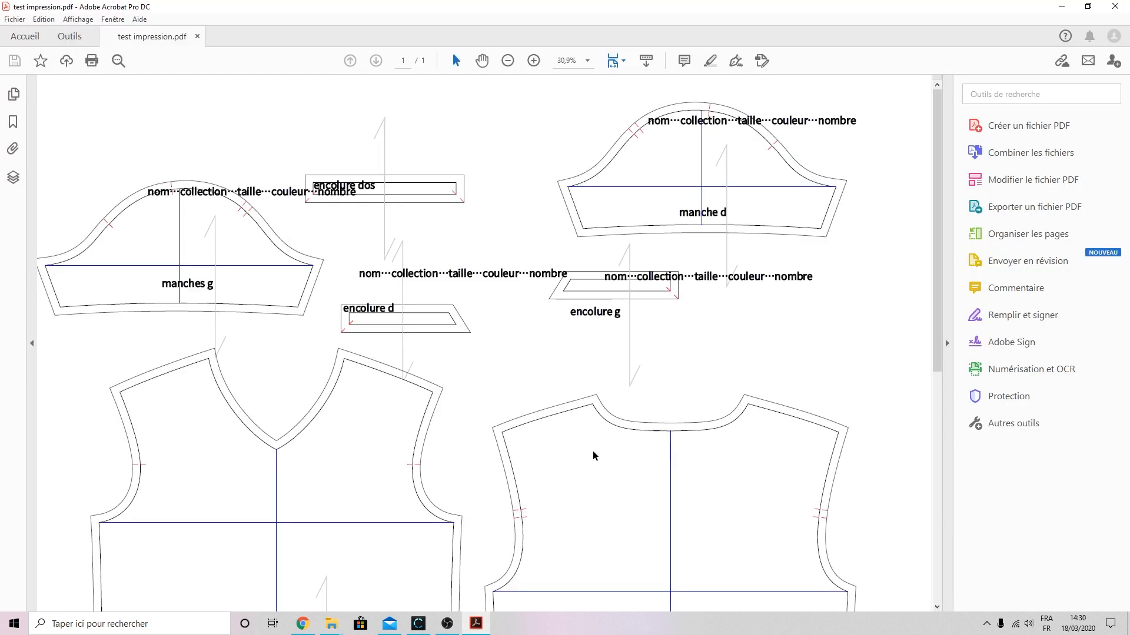
{"action": "scroll", "coordinate": [491, 243], "scroll_direction": "down", "scroll_amount": 8}
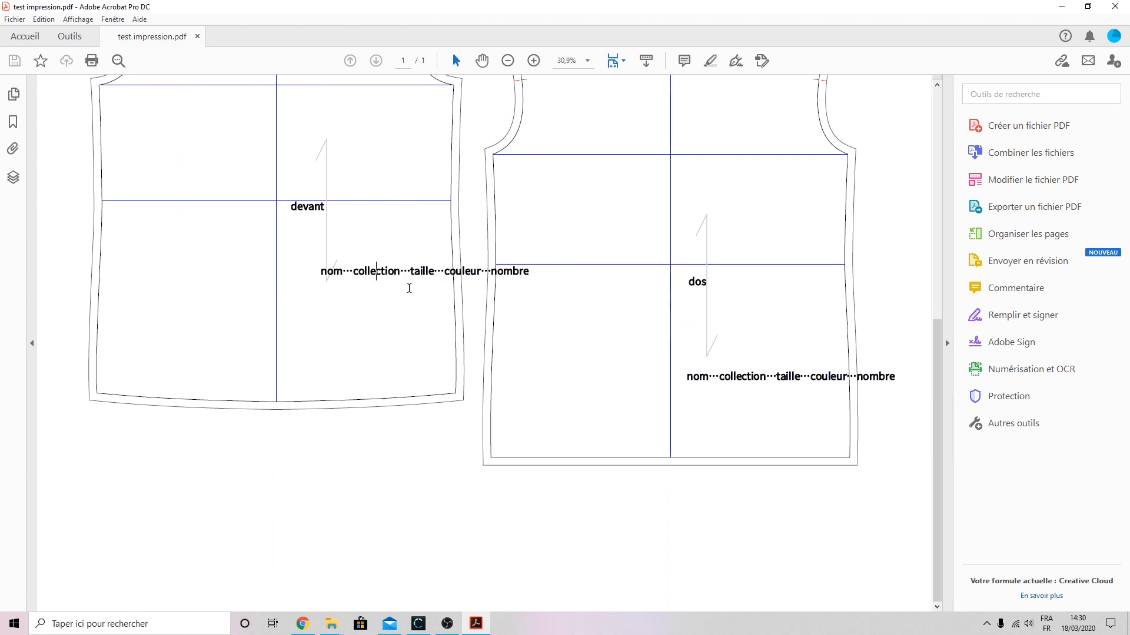
Edit the PDF text to move the front piece's information line near the hem and remove the dots before "nombre" on its second line.
{"action": "left_click_drag", "start_coordinate": [354, 272], "coordinate": [462, 265]}
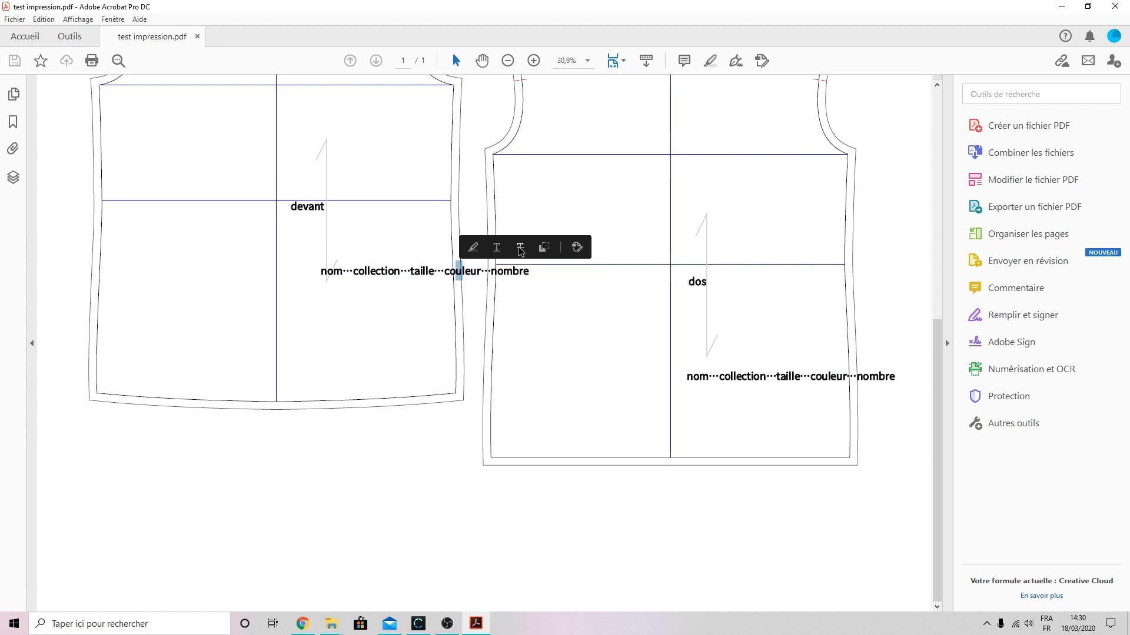
{"action": "left_click", "coordinate": [578, 247]}
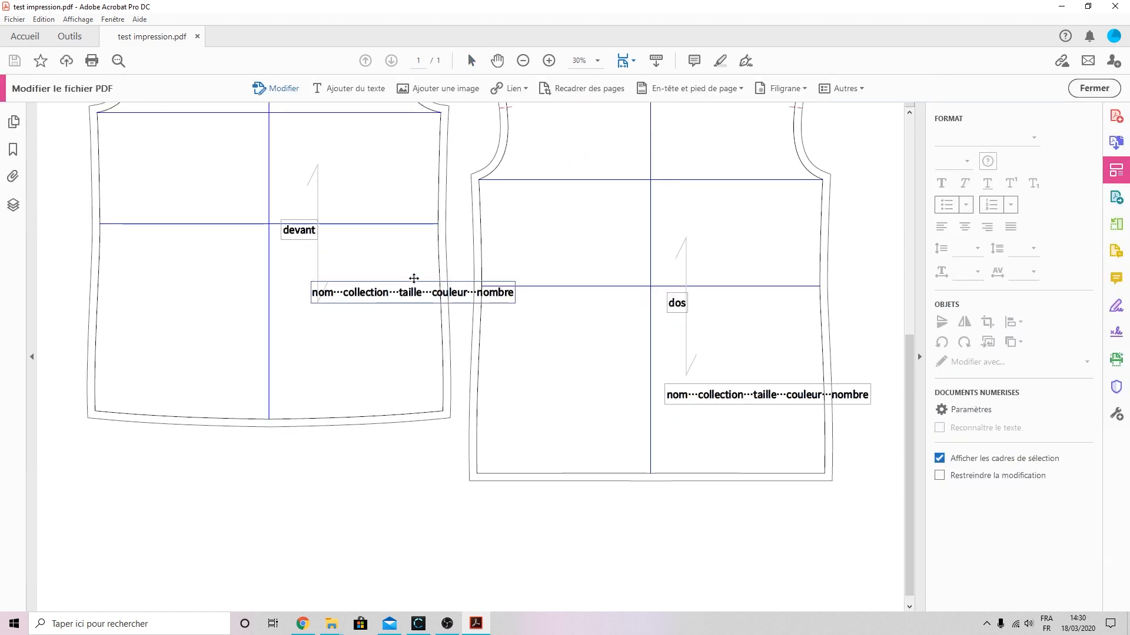
{"action": "left_click_drag", "start_coordinate": [418, 285], "coordinate": [335, 373]}
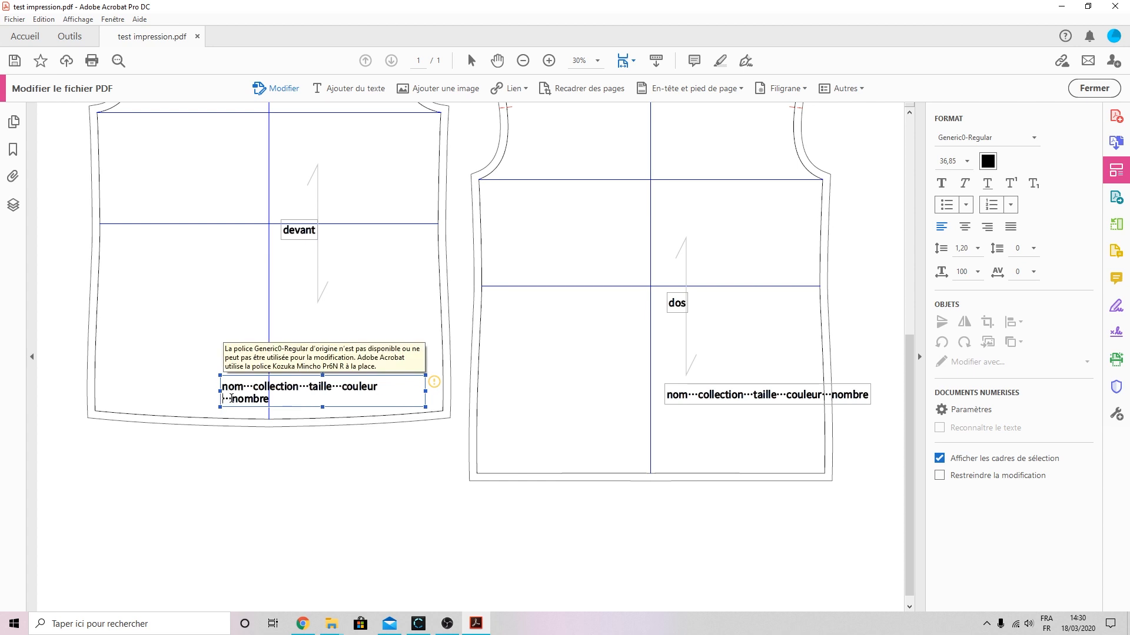
{"action": "left_click_drag", "start_coordinate": [232, 398], "coordinate": [224, 399]}
{"action": "key", "text": "BackSpace"}
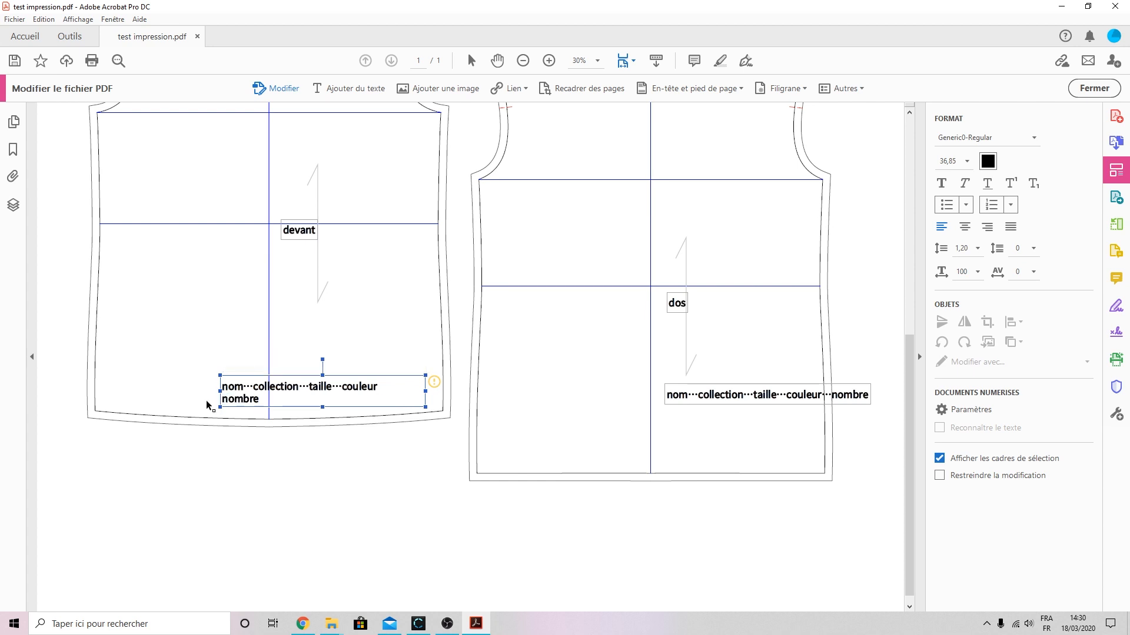
{"action": "mouse_move", "coordinate": [433, 383]}
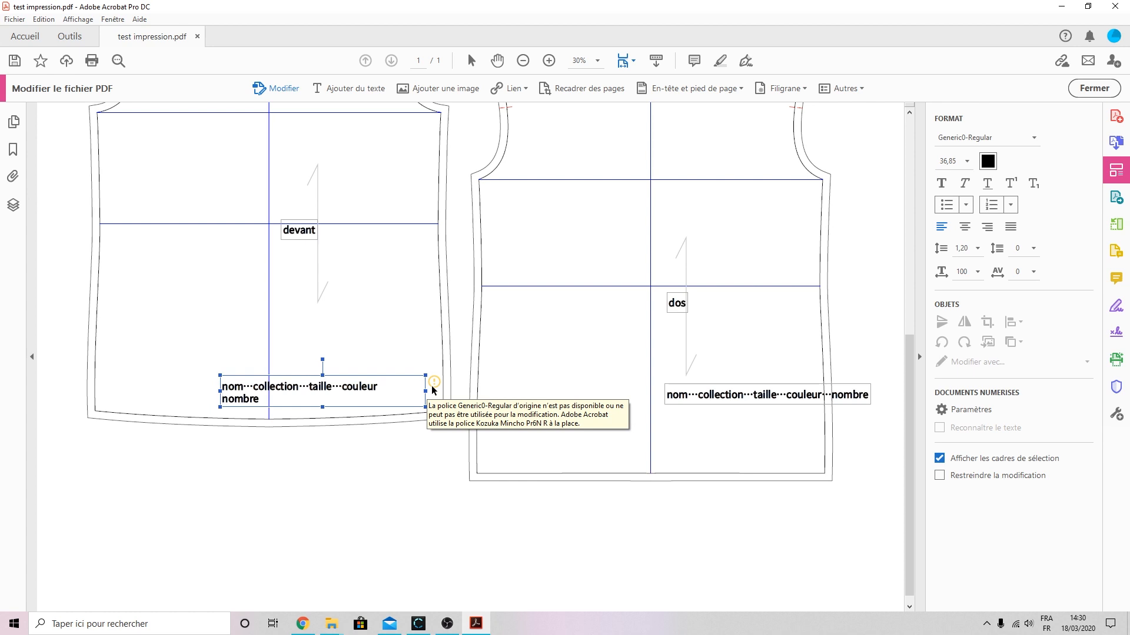
{"action": "left_click", "coordinate": [373, 335]}
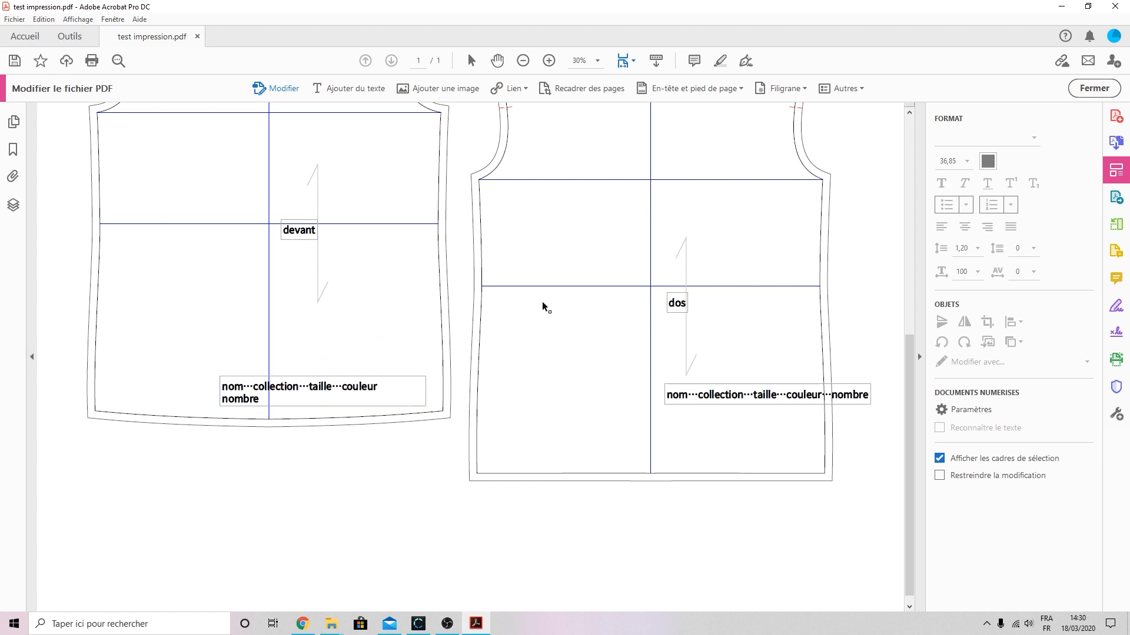
Move the back piece's information line inside the outline near the hem and place the "dos" label just above it.
{"action": "left_click", "coordinate": [787, 388]}
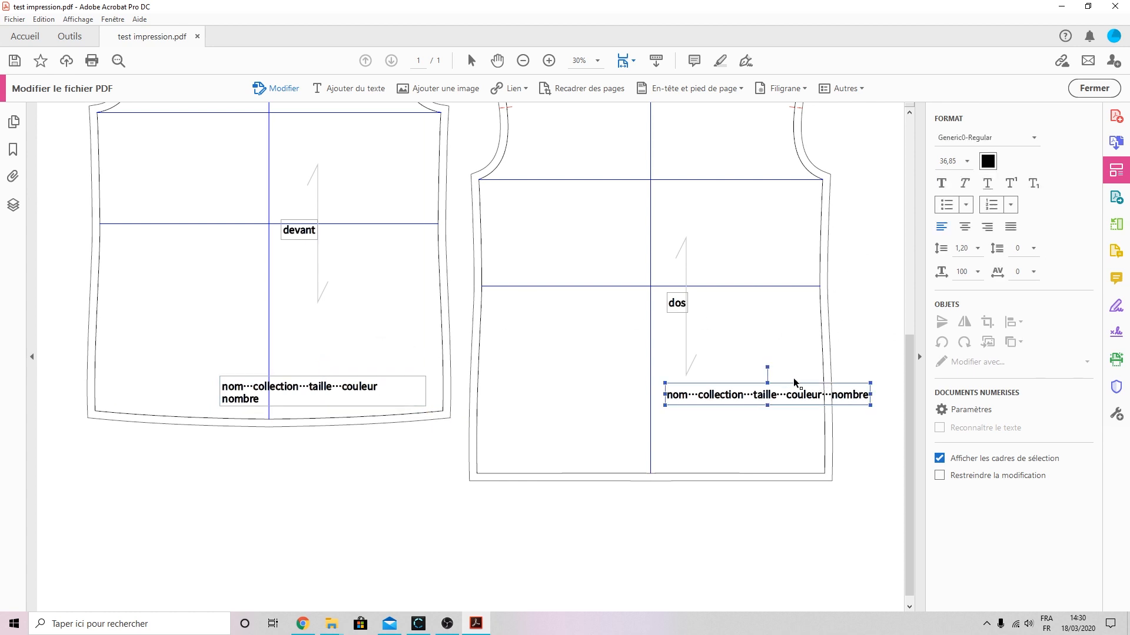
{"action": "left_click_drag", "start_coordinate": [794, 383], "coordinate": [731, 438]}
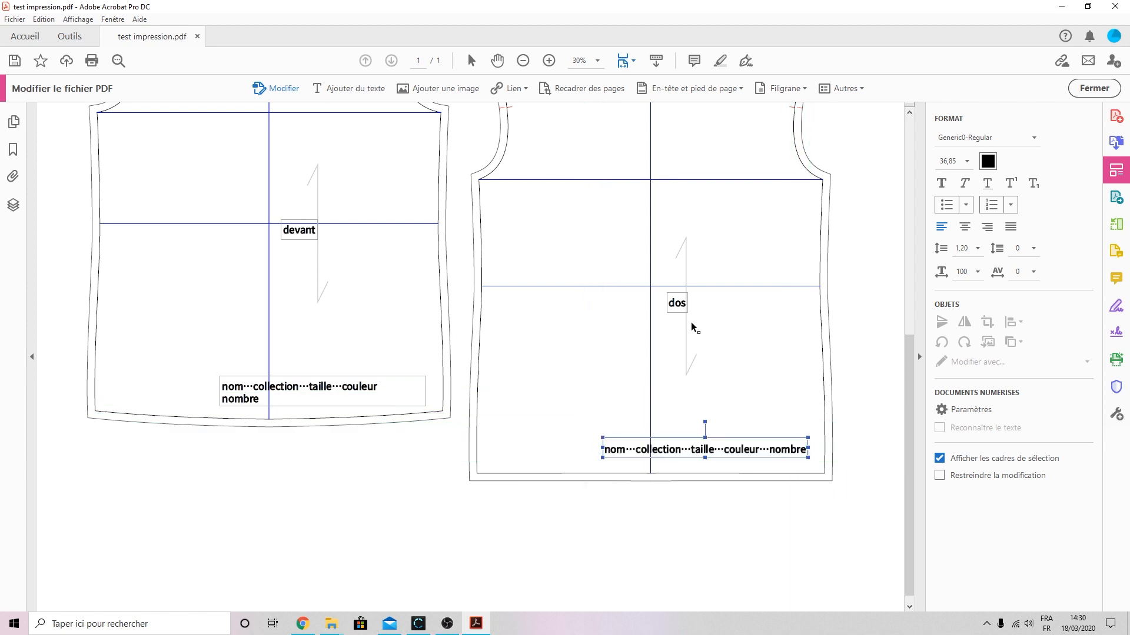
{"action": "left_click_drag", "start_coordinate": [677, 303], "coordinate": [756, 420]}
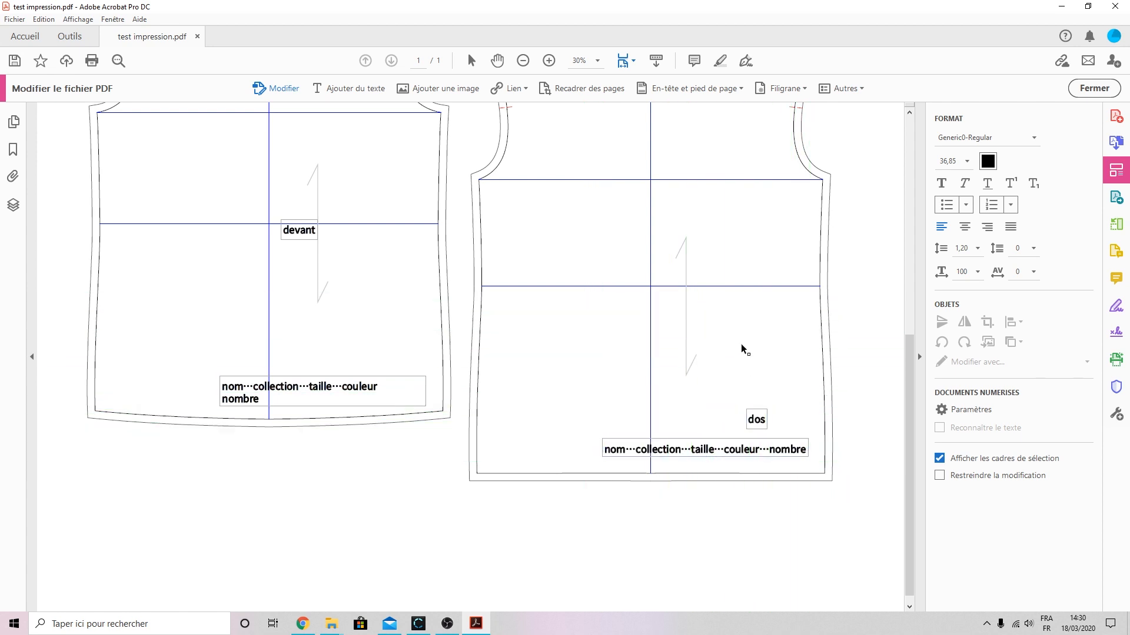
{"action": "left_click", "coordinate": [744, 349]}
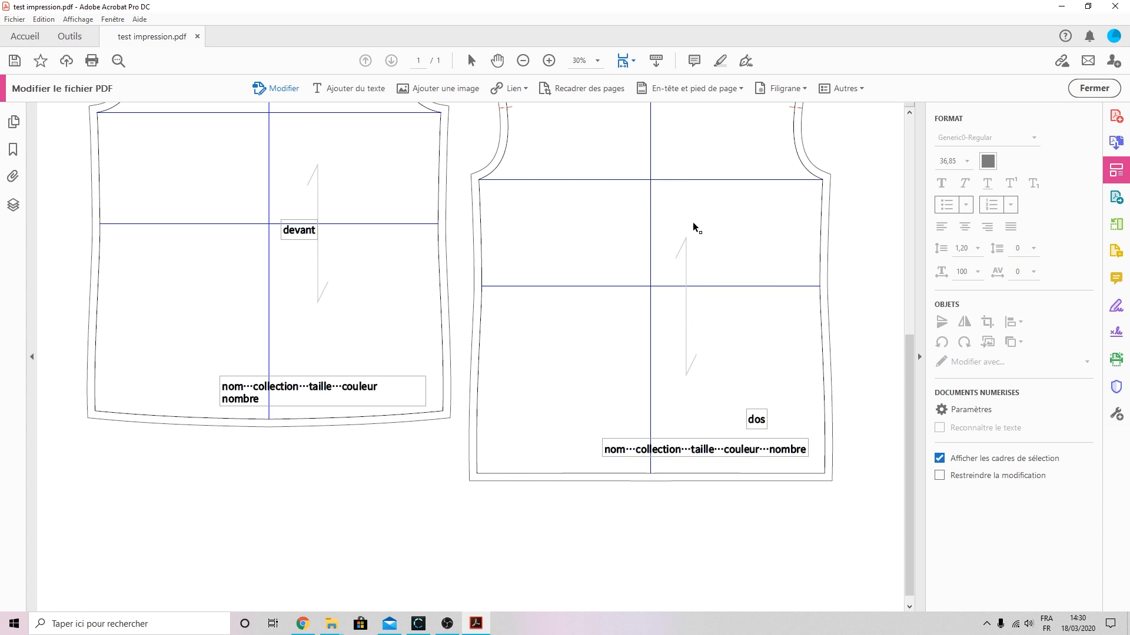
{"action": "right_click", "coordinate": [669, 310]}
{"action": "left_click", "coordinate": [562, 361]}
Narrow the text box of the information line beside "encolure g" so the text wraps onto three lines.
{"action": "scroll", "coordinate": [610, 383], "scroll_direction": "up", "scroll_amount": 5}
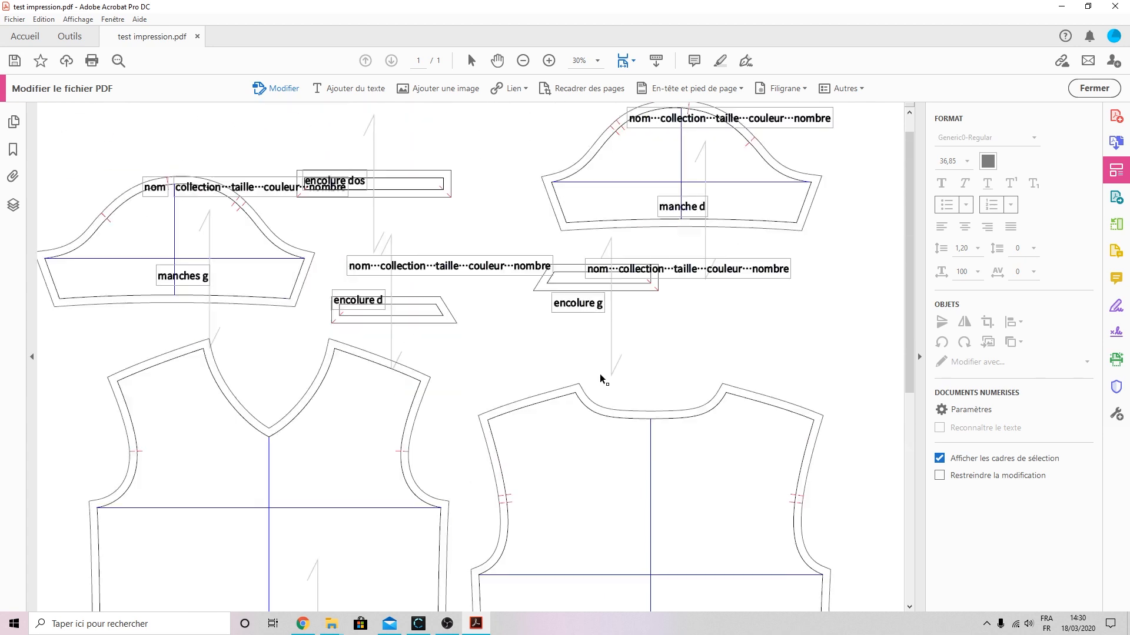
{"action": "scroll", "coordinate": [600, 375], "scroll_direction": "up", "scroll_amount": 1}
{"action": "left_click", "coordinate": [687, 306]}
{"action": "left_click_drag", "start_coordinate": [789, 288], "coordinate": [642, 301]}
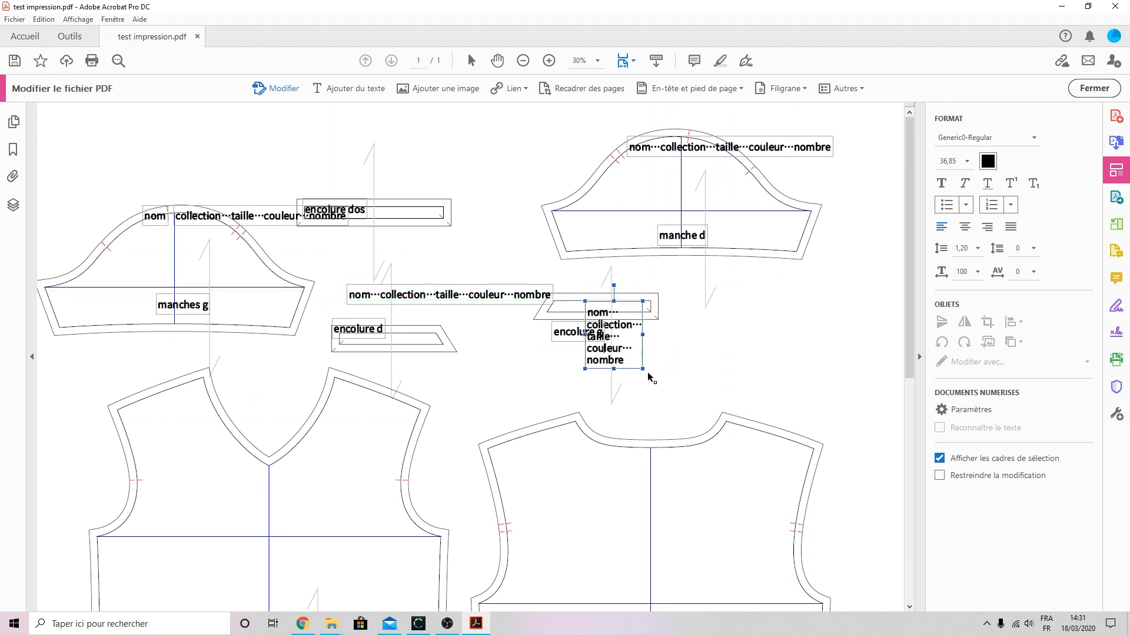
{"action": "left_click_drag", "start_coordinate": [649, 378], "coordinate": [678, 353]}
{"action": "left_click_drag", "start_coordinate": [609, 314], "coordinate": [644, 323]}
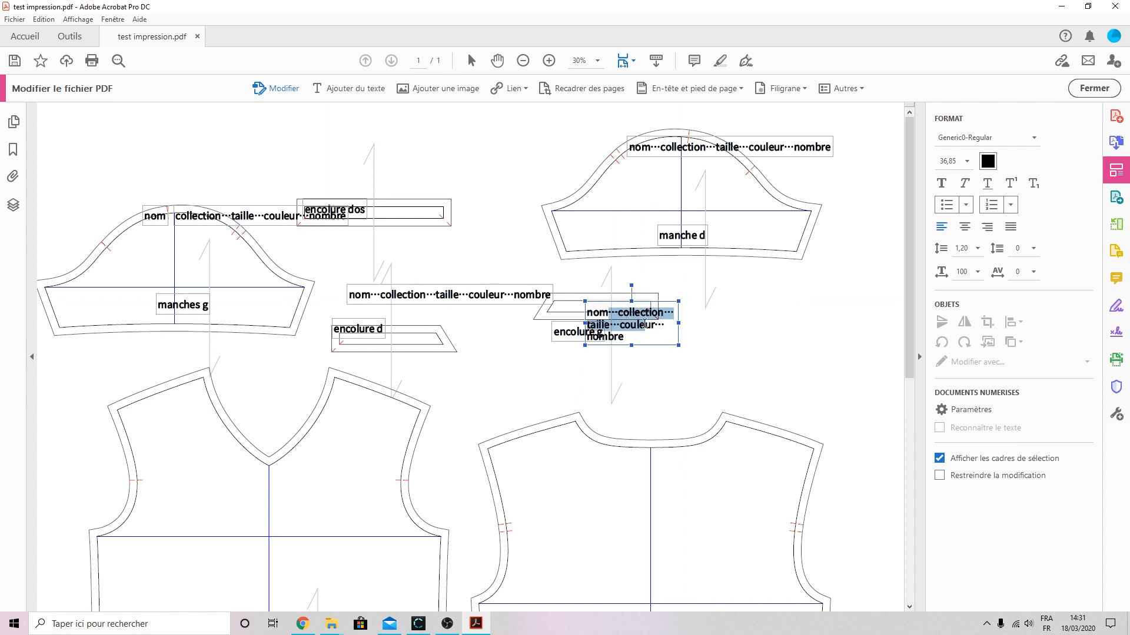
{"action": "left_click", "coordinate": [731, 391]}
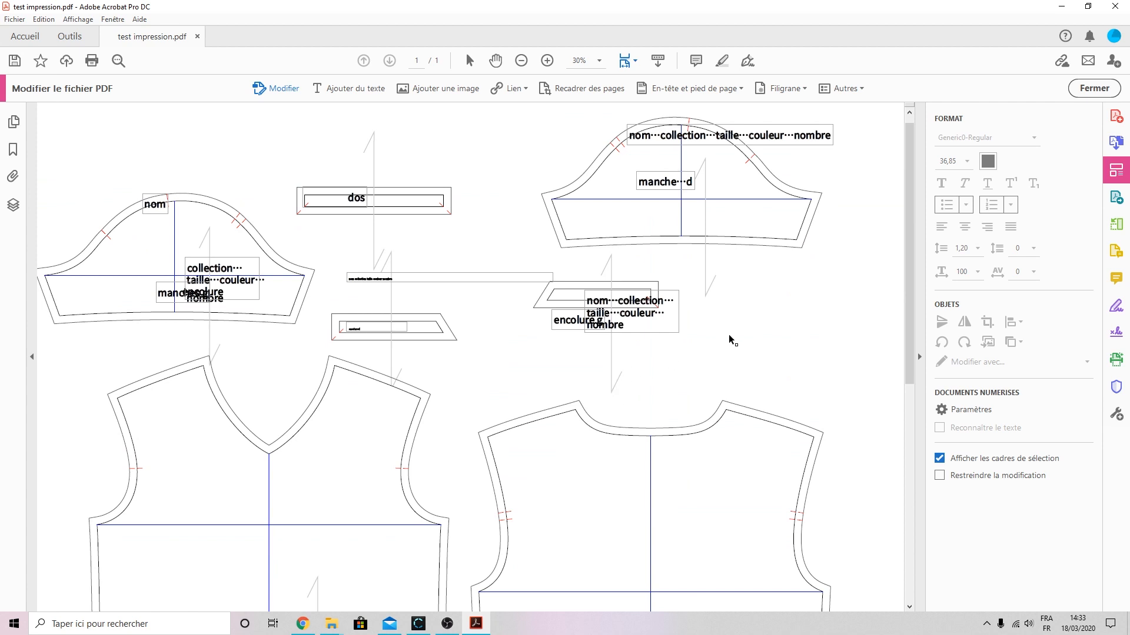
Open the print settings for the pattern PDF, choose the Canon MG4200 series Printer WS and apply the Affiche page layout.
{"action": "scroll", "coordinate": [751, 353], "scroll_direction": "down", "scroll_amount": 10}
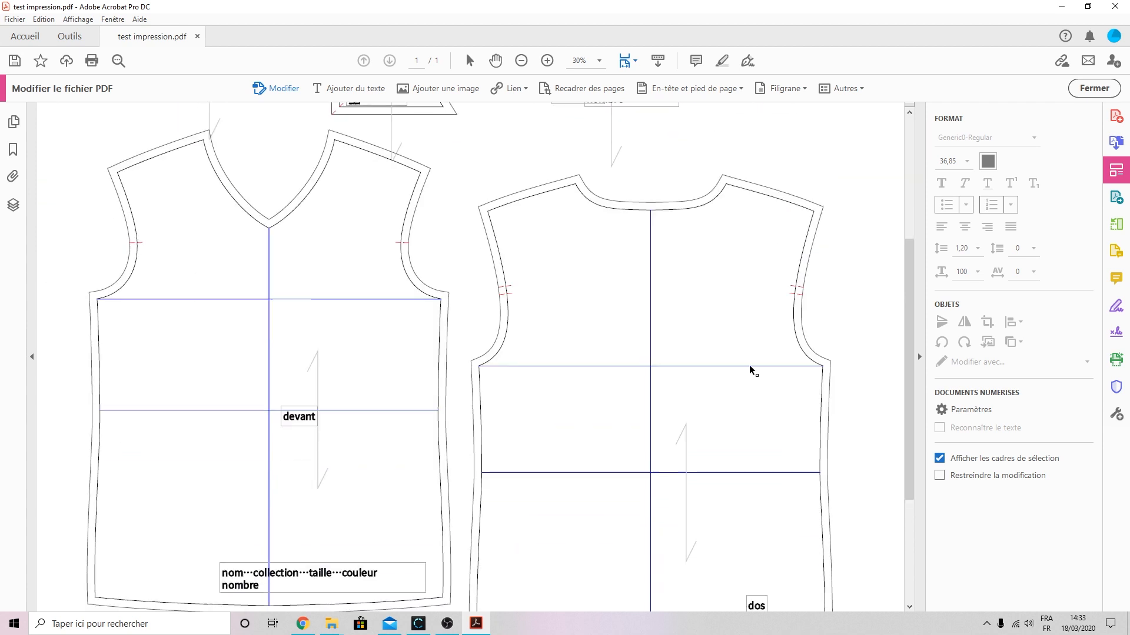
{"action": "left_click_drag", "start_coordinate": [907, 393], "coordinate": [1013, 73]}
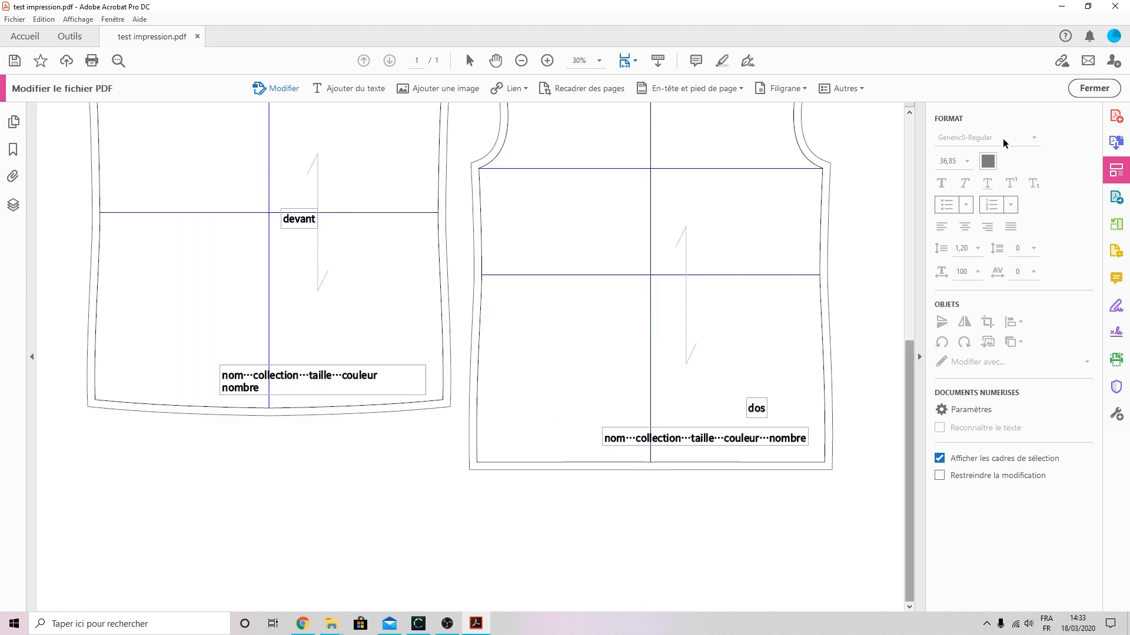
{"action": "left_click_drag", "start_coordinate": [911, 402], "coordinate": [911, 178]}
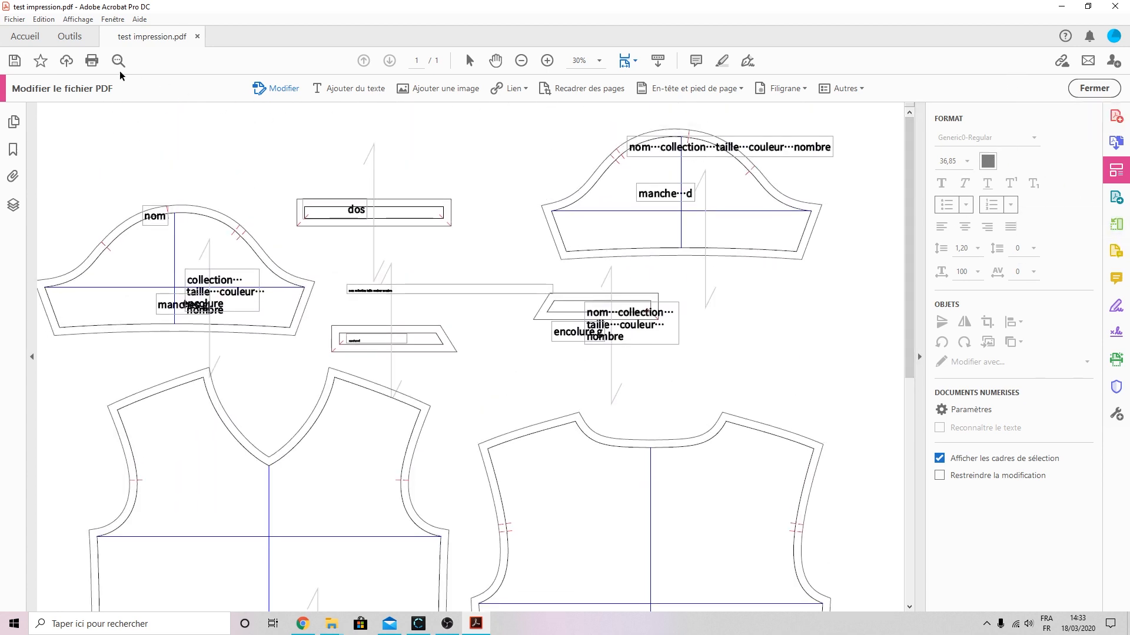
{"action": "left_click", "coordinate": [91, 61]}
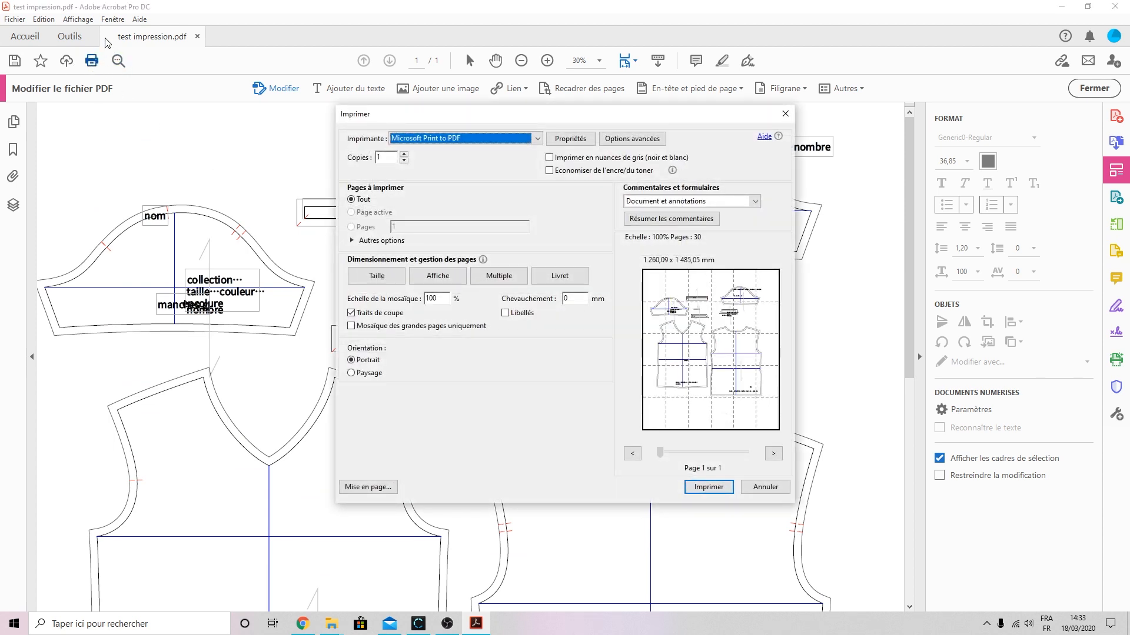
{"action": "left_click", "coordinate": [519, 144]}
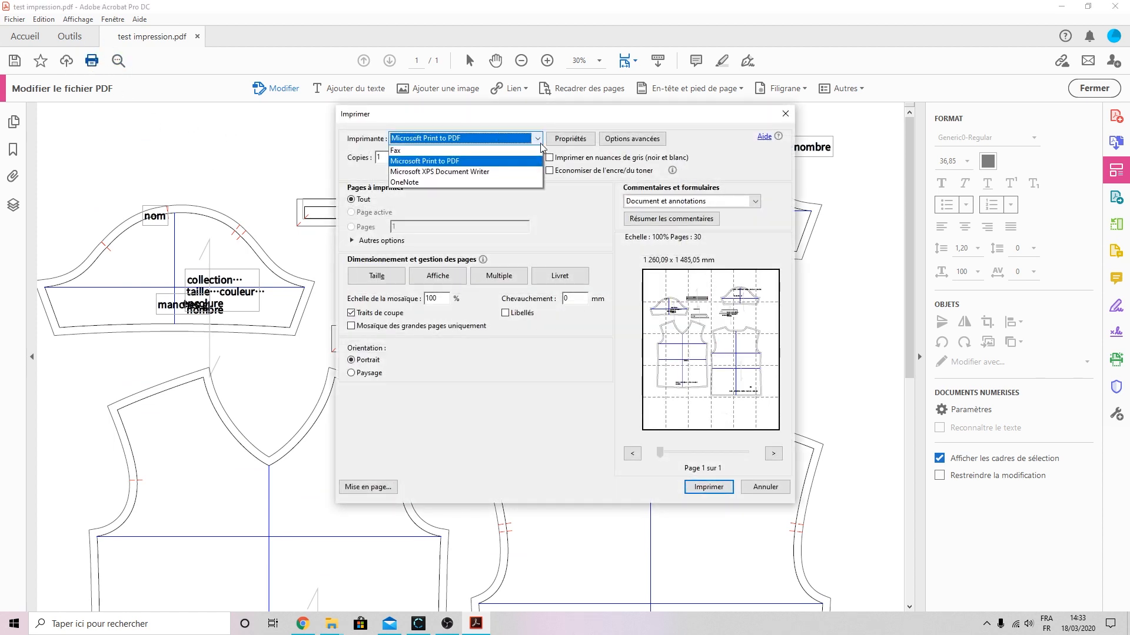
{"action": "left_click", "coordinate": [448, 162]}
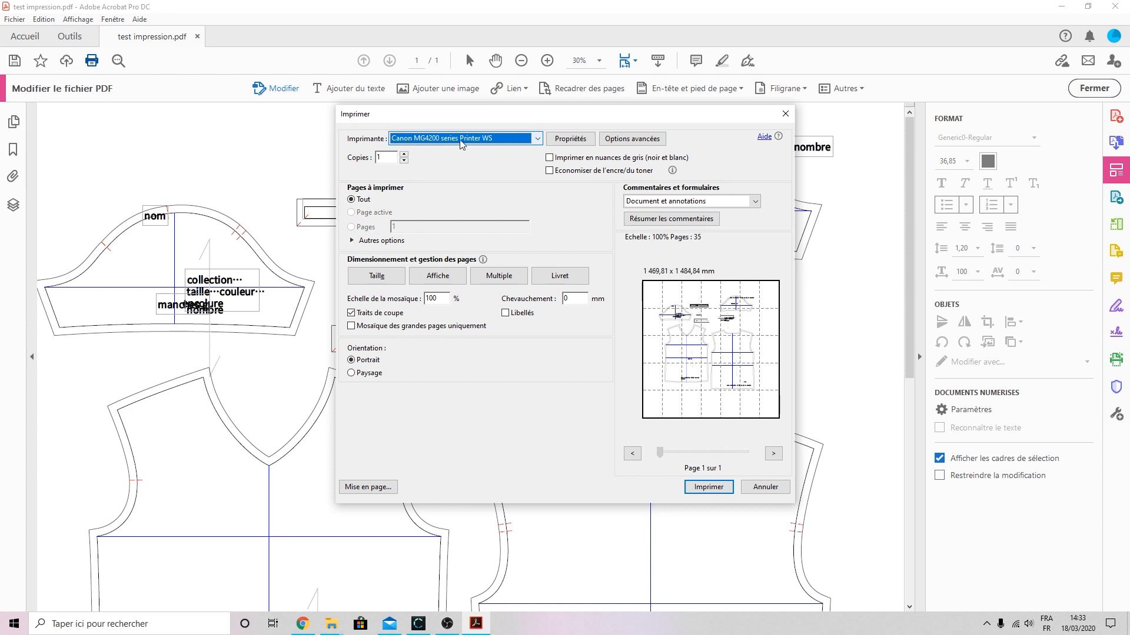
{"action": "left_click", "coordinate": [438, 276]}
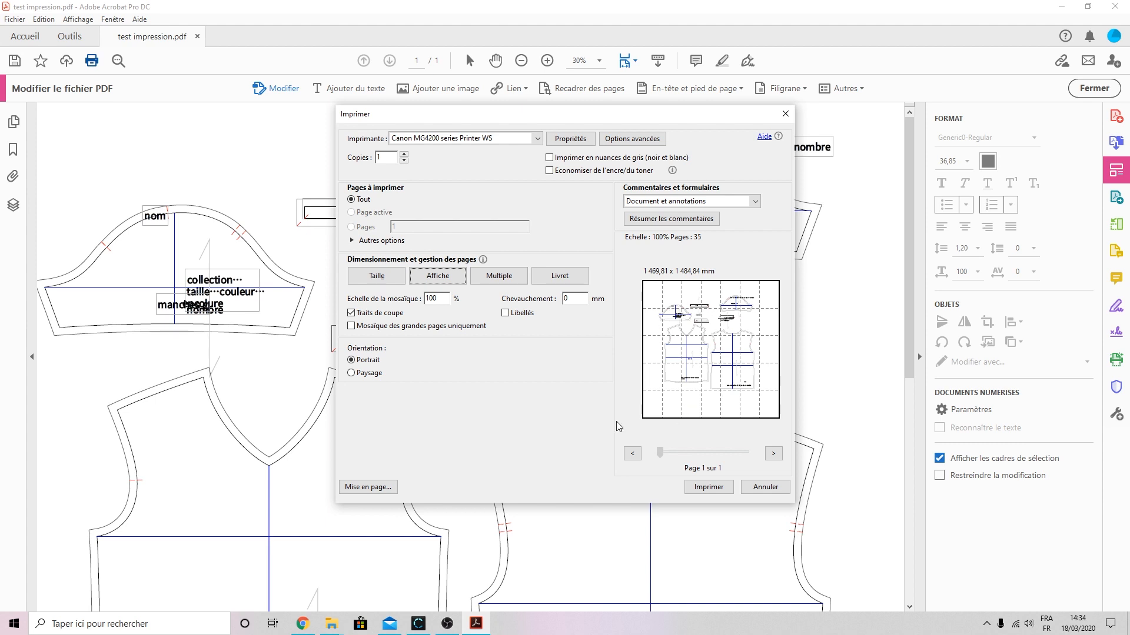
Compare the tiled print previews of Microsoft Print to PDF and the Canon MG4200 series Printer WS, finishing with Microsoft Print to PDF selected.
{"action": "left_click", "coordinate": [538, 138]}
{"action": "left_click", "coordinate": [514, 182]}
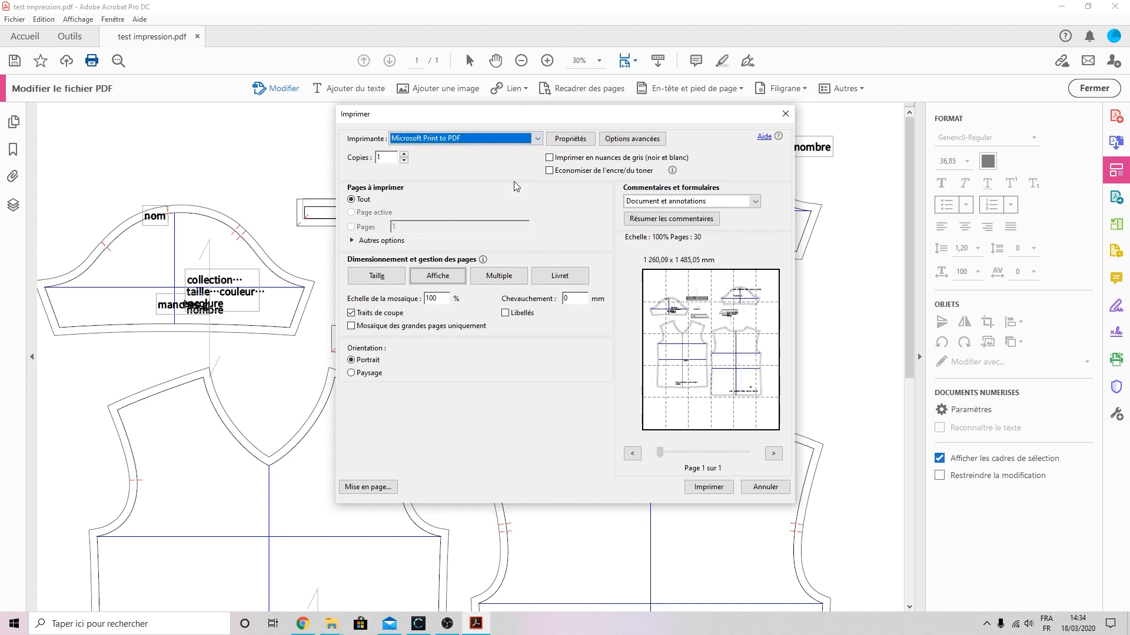
{"action": "left_click", "coordinate": [537, 139]}
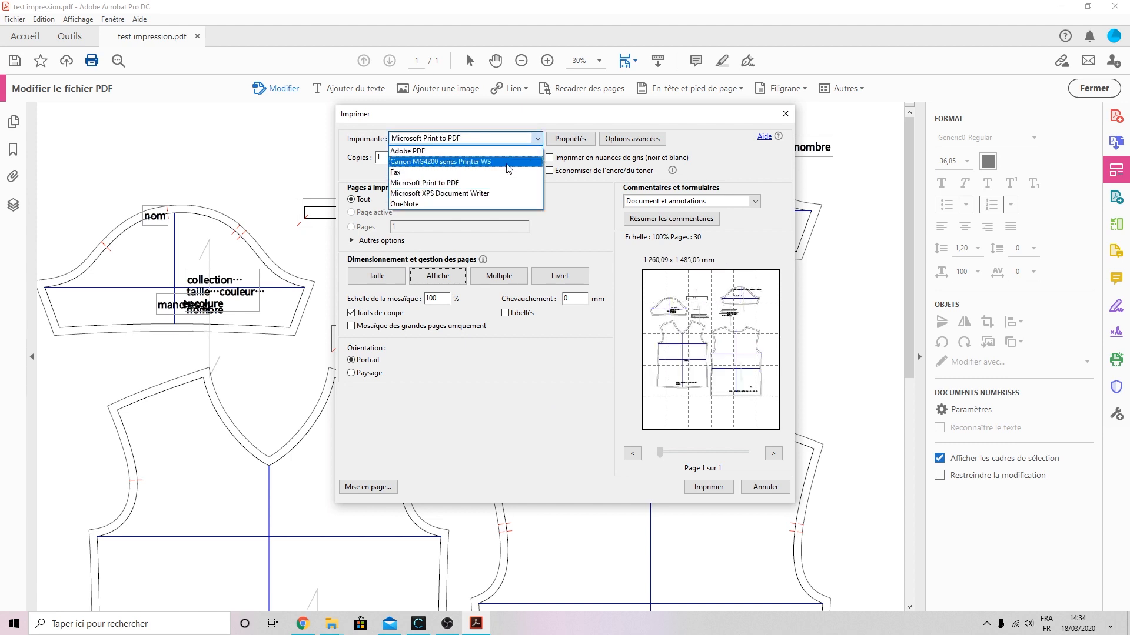
{"action": "left_click", "coordinate": [509, 171]}
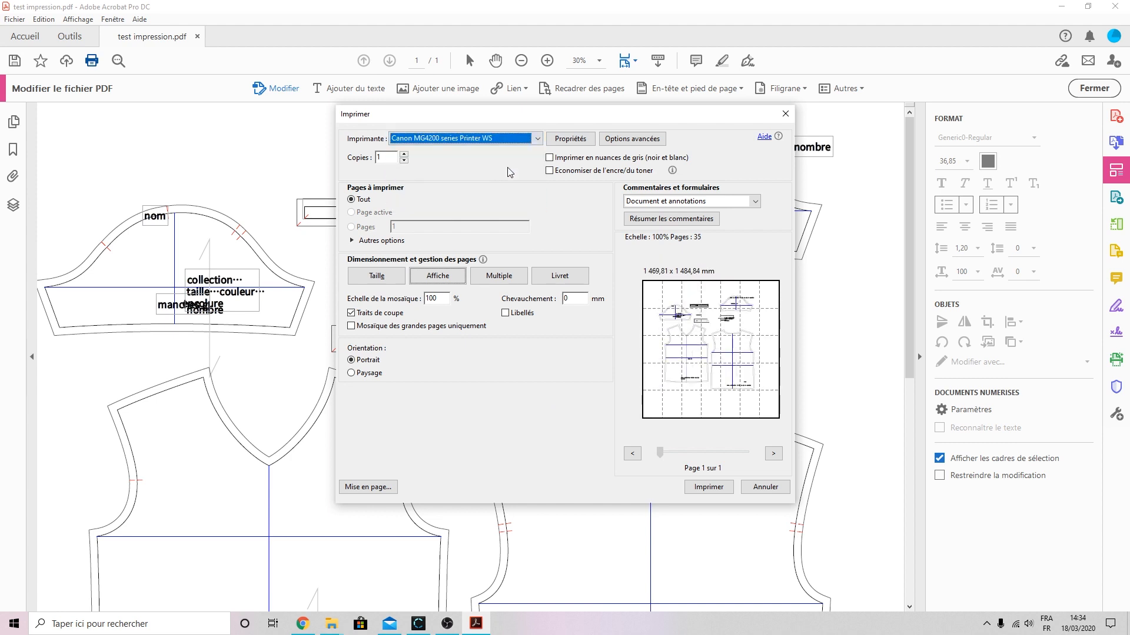
{"action": "left_click", "coordinate": [538, 139]}
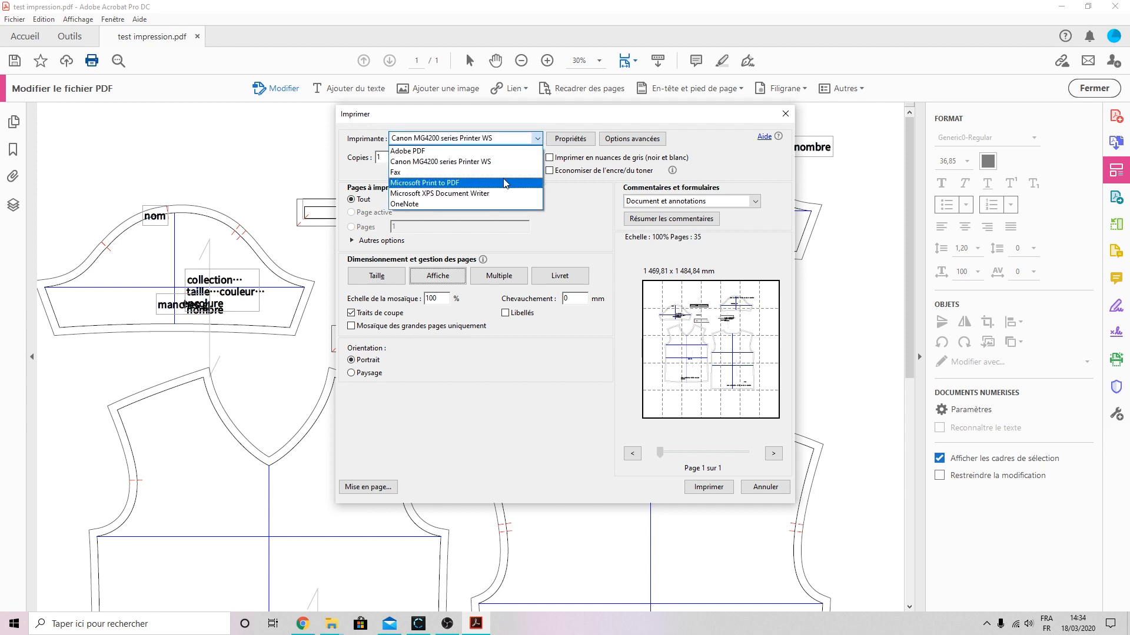
{"action": "left_click", "coordinate": [505, 183]}
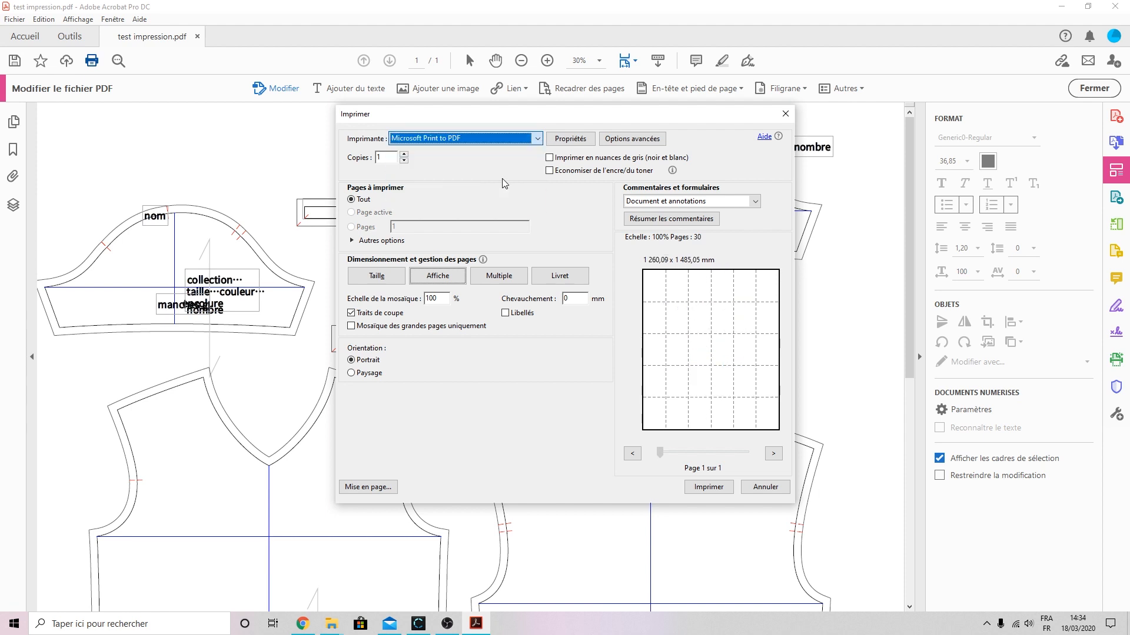
{"action": "left_click", "coordinate": [538, 139]}
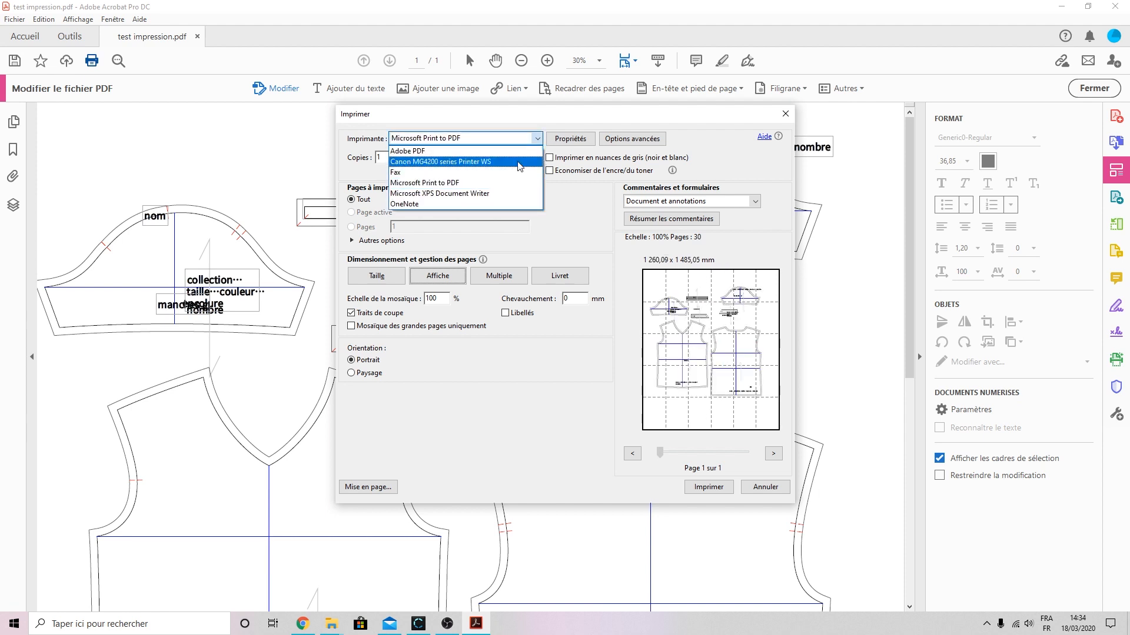
{"action": "left_click", "coordinate": [518, 162]}
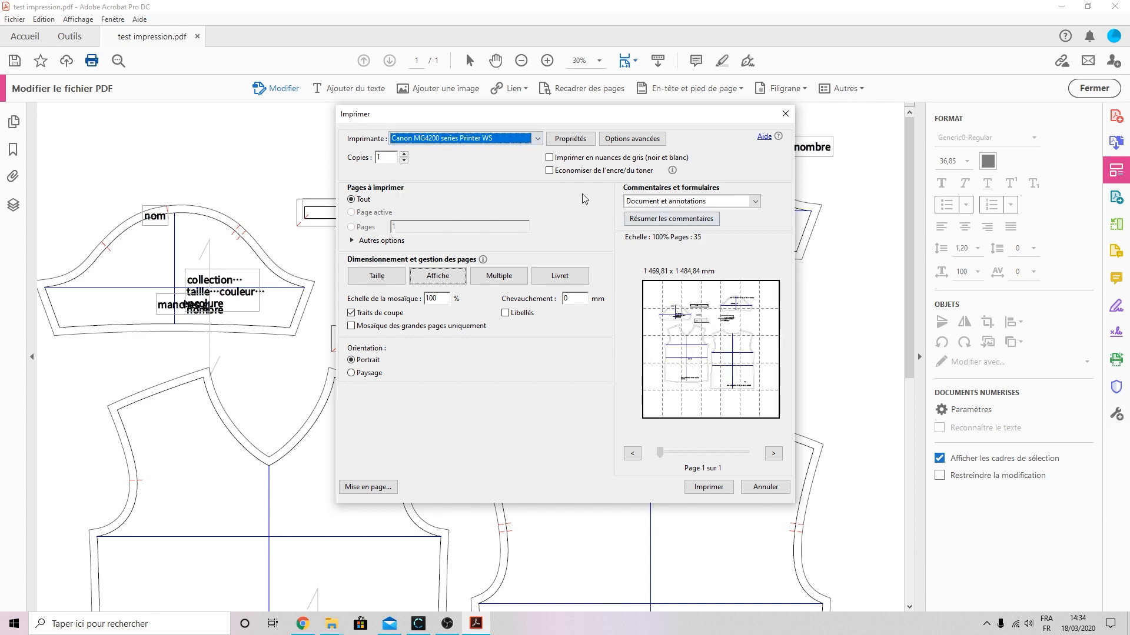
{"action": "left_click", "coordinate": [525, 140]}
{"action": "left_click", "coordinate": [479, 185]}
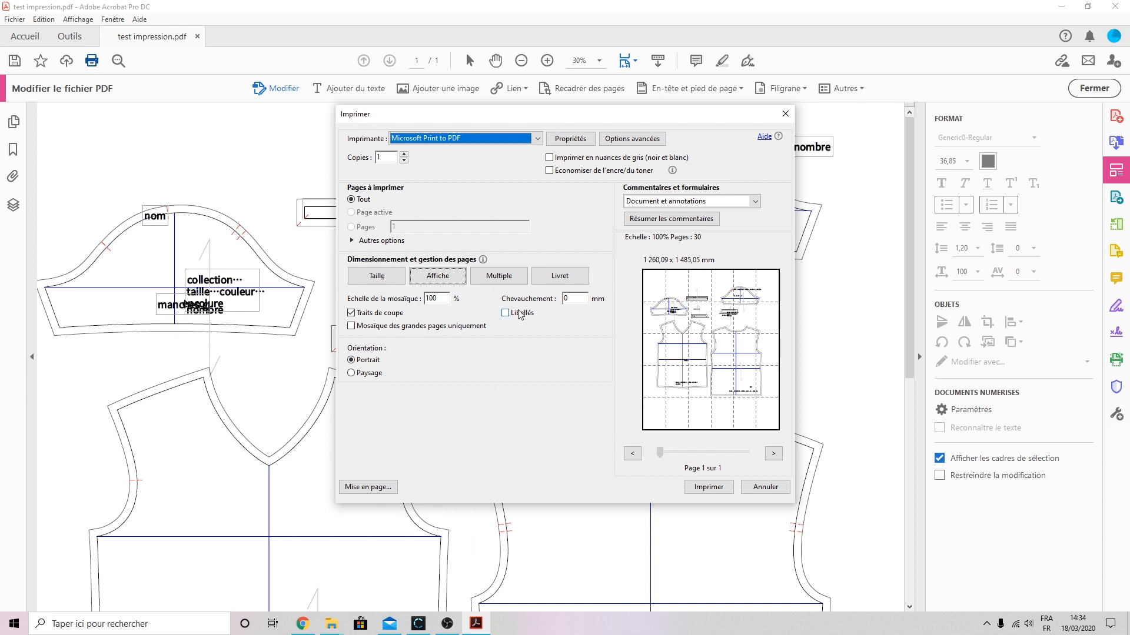
{"action": "left_click", "coordinate": [580, 136]}
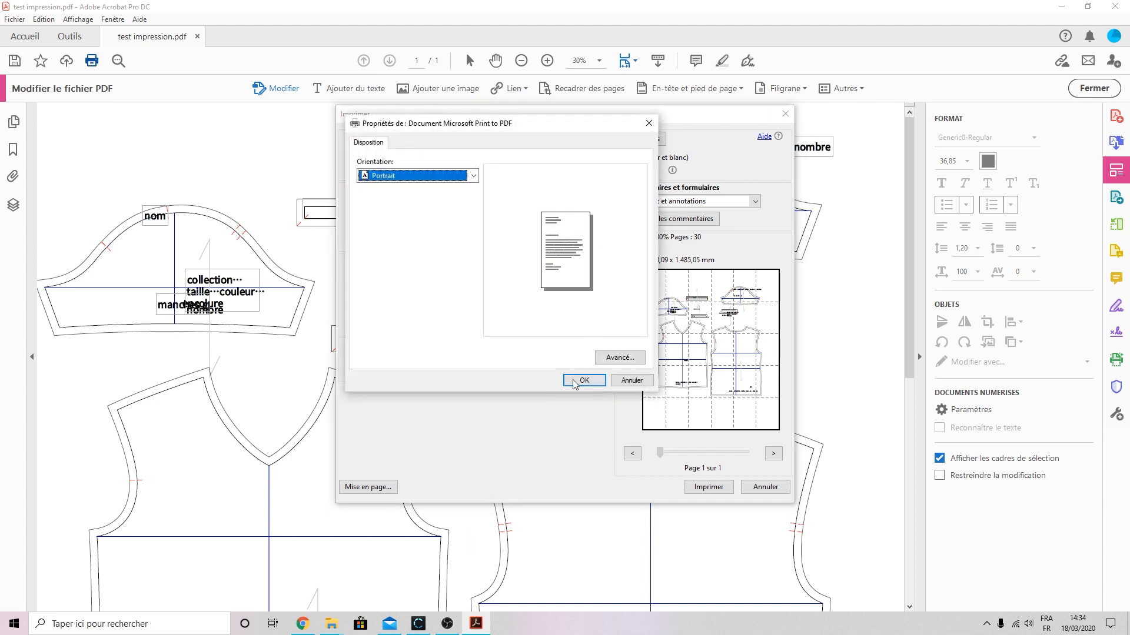
{"action": "left_click", "coordinate": [602, 361]}
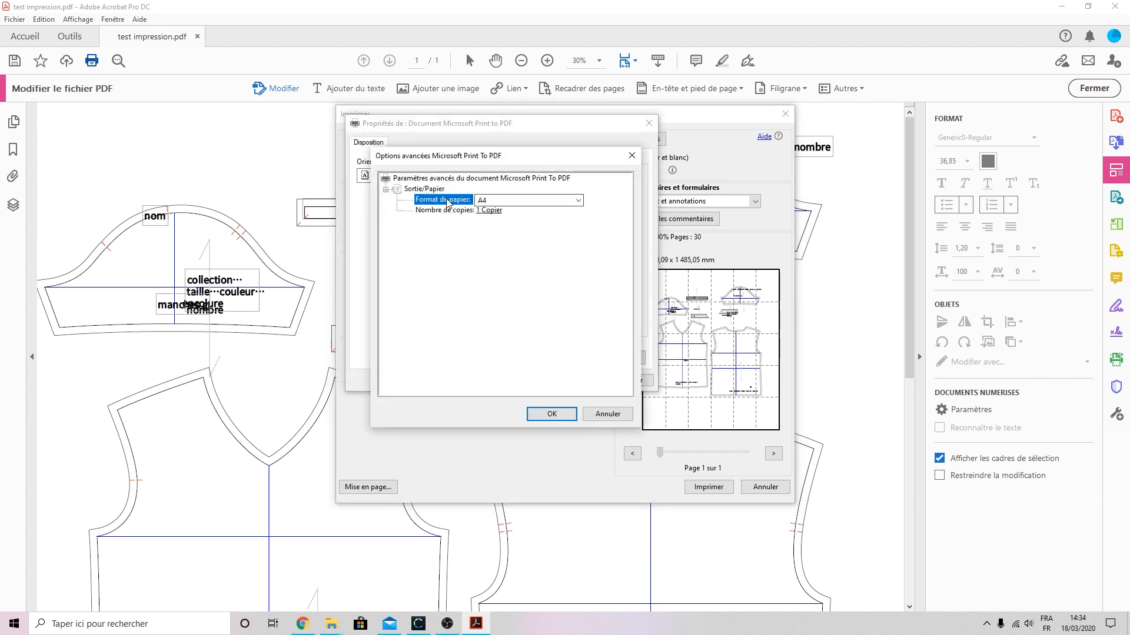
{"action": "left_click", "coordinate": [607, 415]}
{"action": "left_click", "coordinate": [630, 379]}
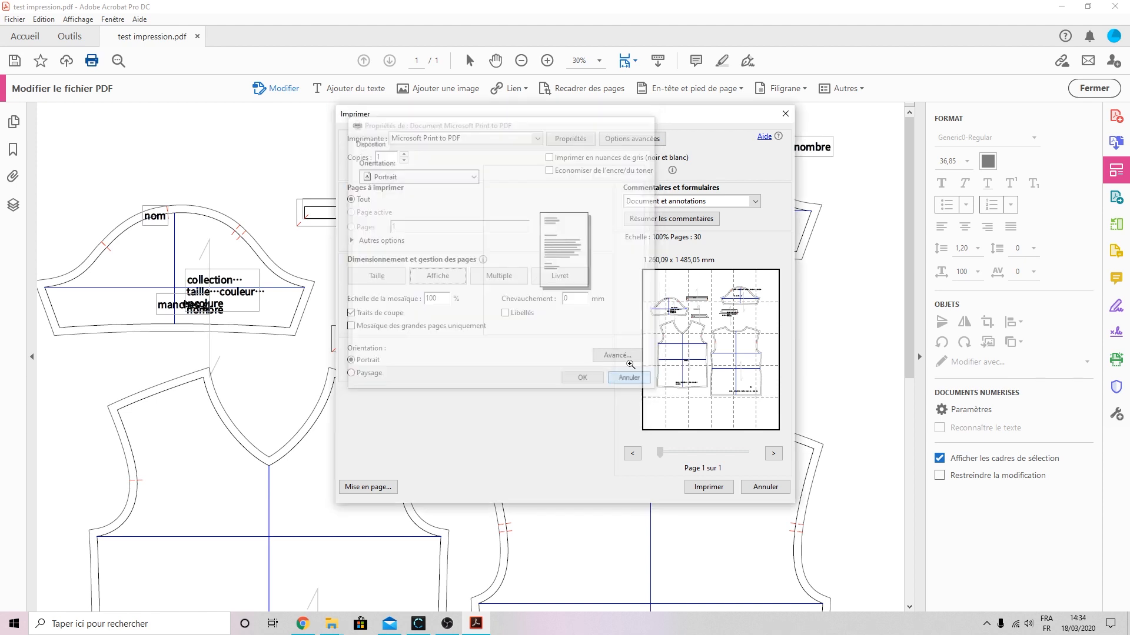
Set the paper format of Microsoft Print to PDF to A3 in its advanced options and apply it.
{"action": "left_click", "coordinate": [570, 138]}
{"action": "left_click", "coordinate": [618, 356]}
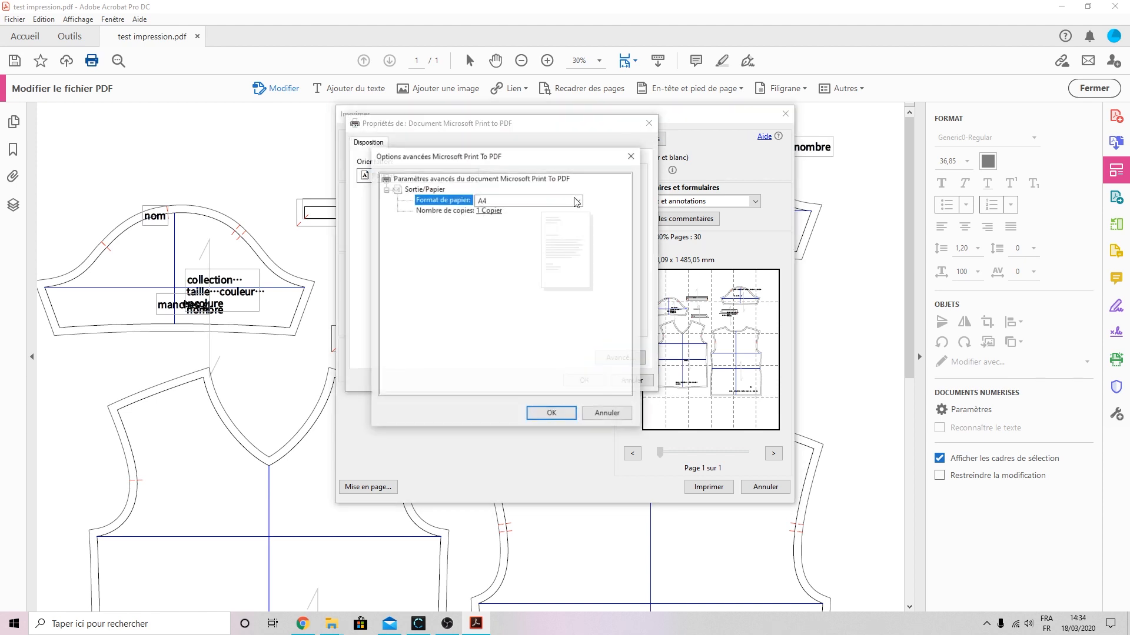
{"action": "left_click", "coordinate": [517, 202]}
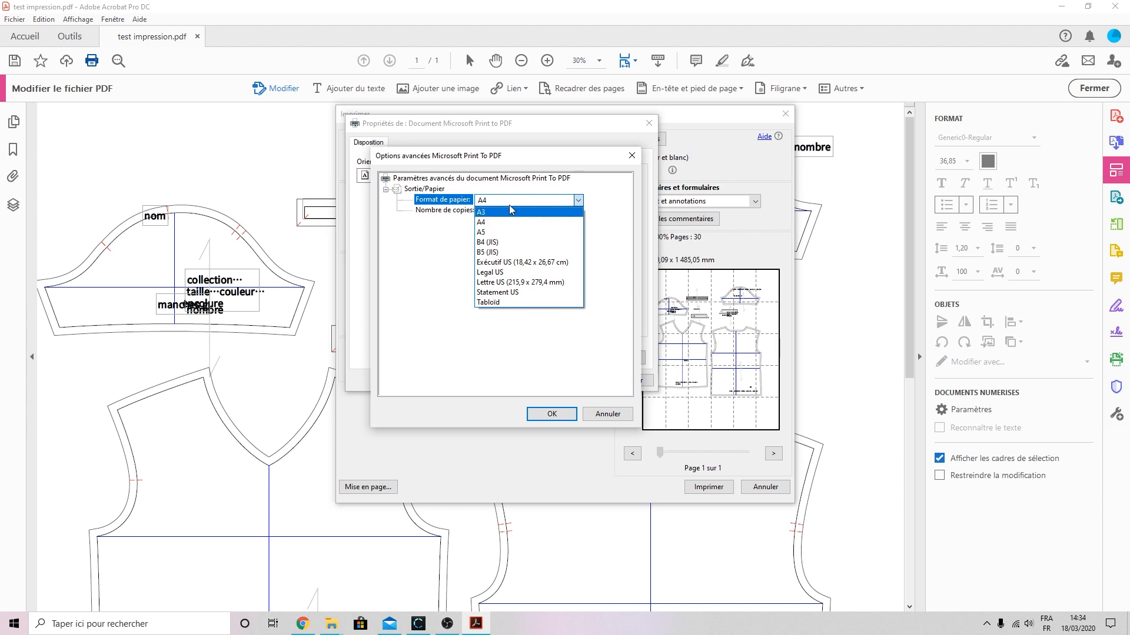
{"action": "left_click", "coordinate": [510, 205]}
{"action": "left_click", "coordinate": [583, 202]}
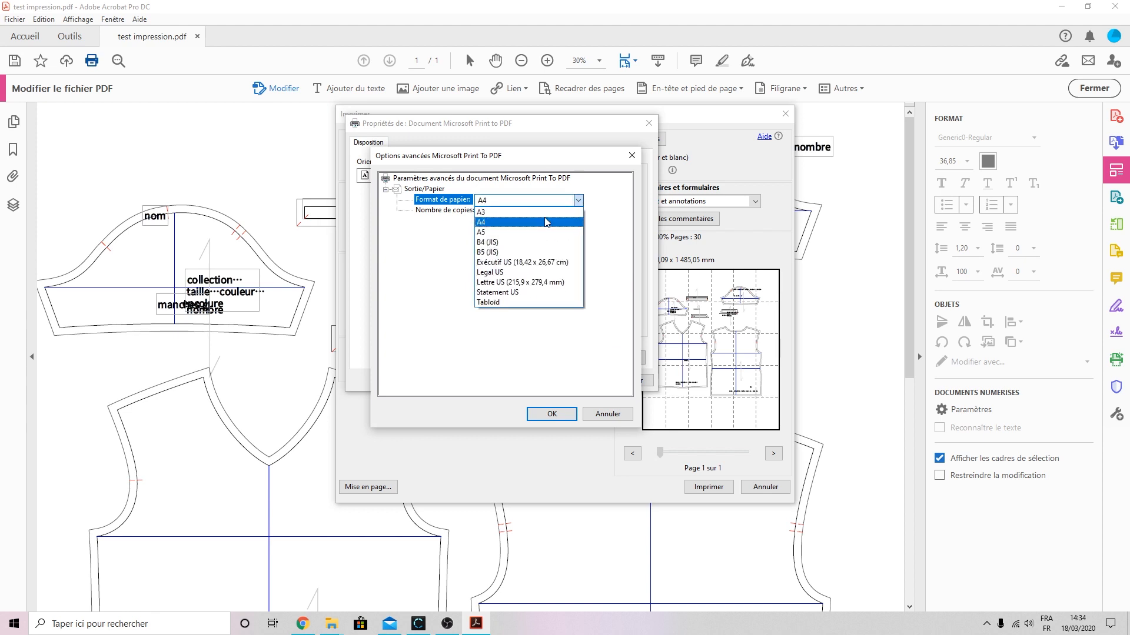
{"action": "left_click", "coordinate": [543, 217]}
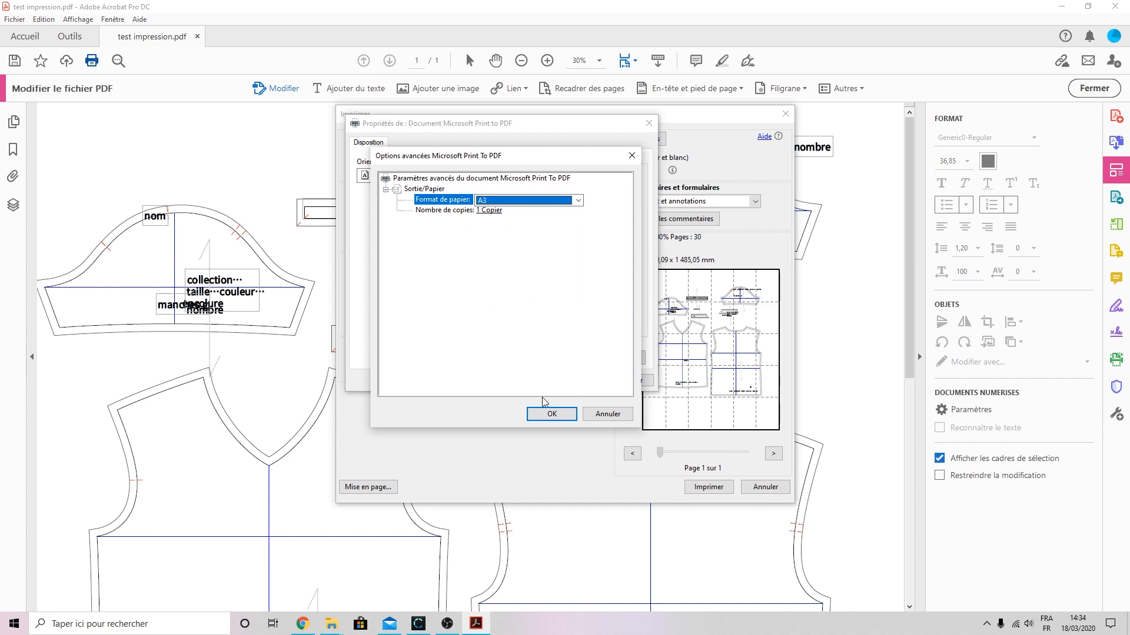
{"action": "left_click", "coordinate": [572, 414]}
{"action": "left_click", "coordinate": [593, 383]}
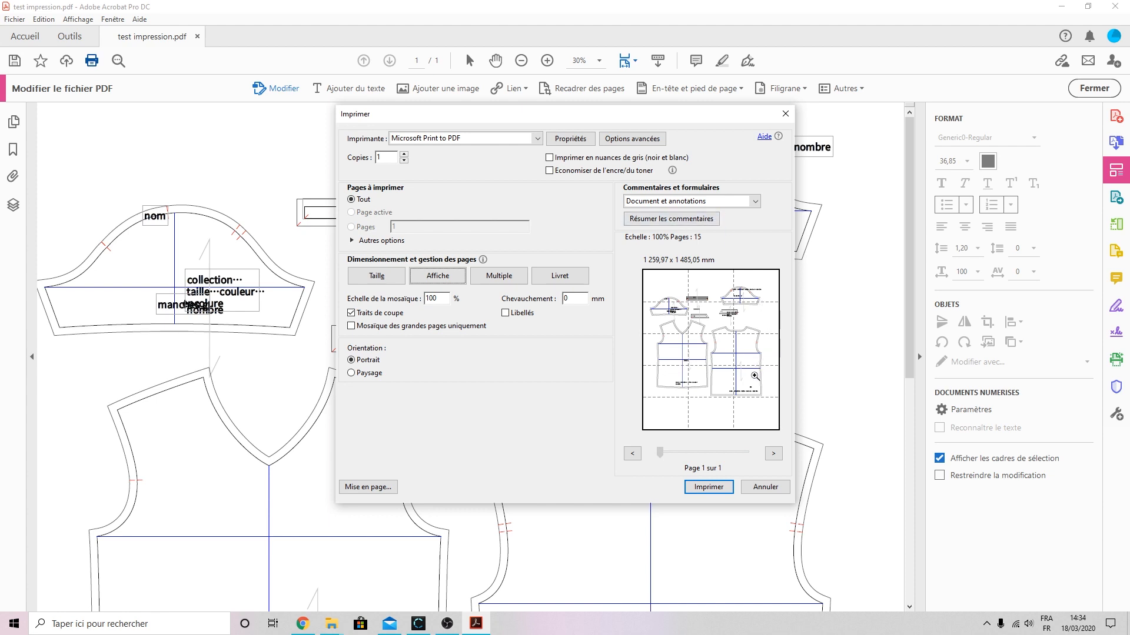
Compare the tiled preview with and without cut marks and in landscape, finishing with cut marks enabled and Portrait orientation.
{"action": "left_click", "coordinate": [352, 314]}
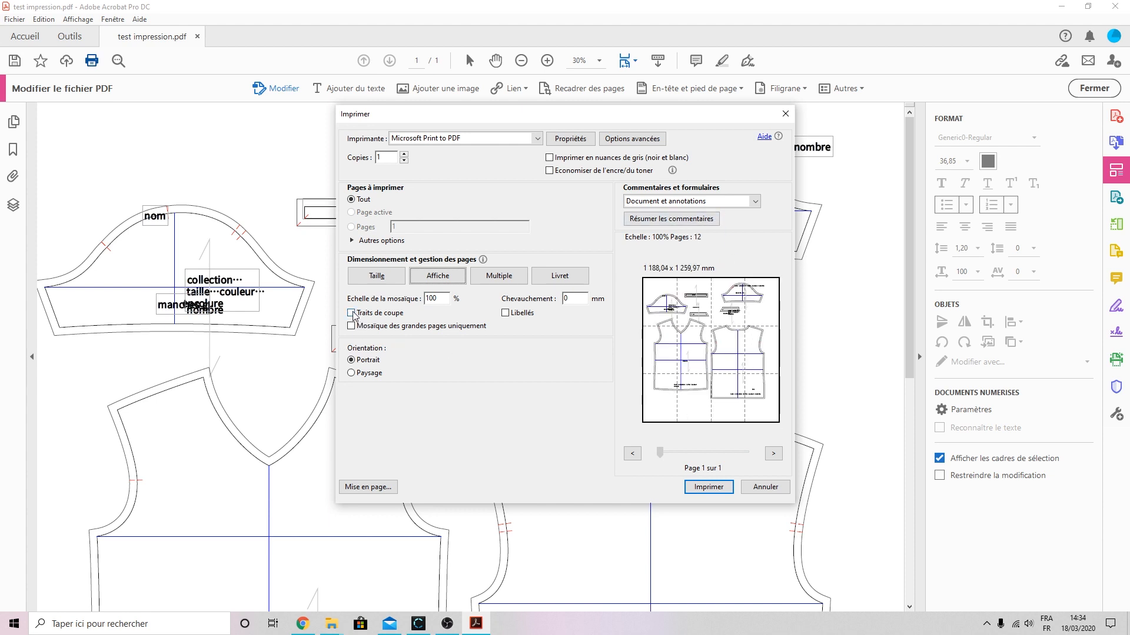
{"action": "left_click", "coordinate": [351, 314]}
{"action": "left_click", "coordinate": [352, 313]}
{"action": "left_click", "coordinate": [352, 314]}
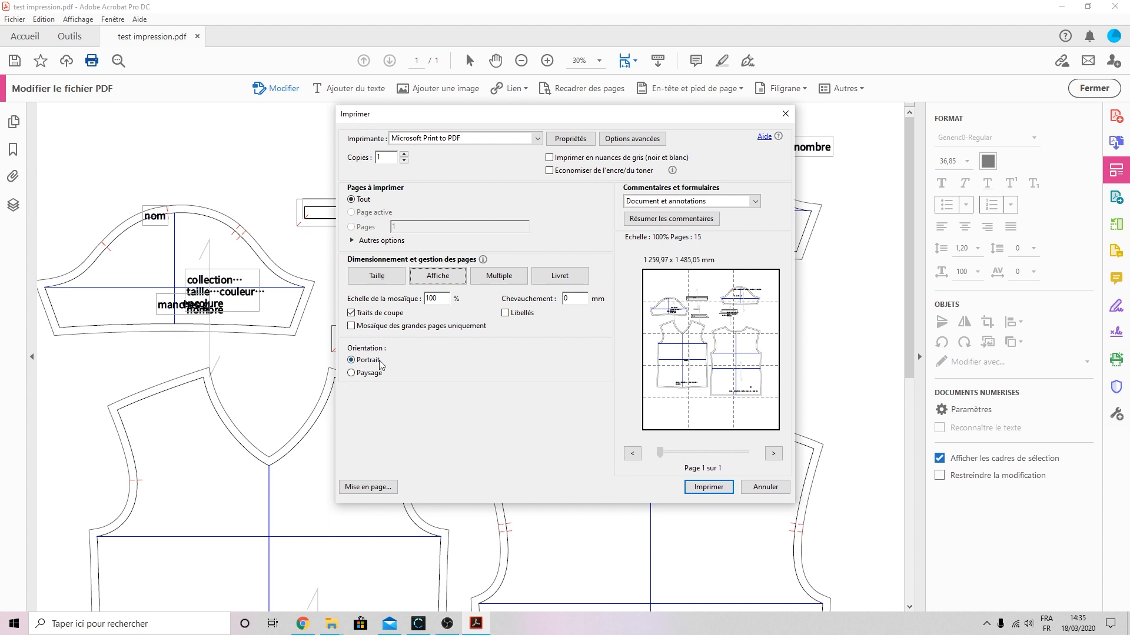
{"action": "left_click", "coordinate": [352, 373]}
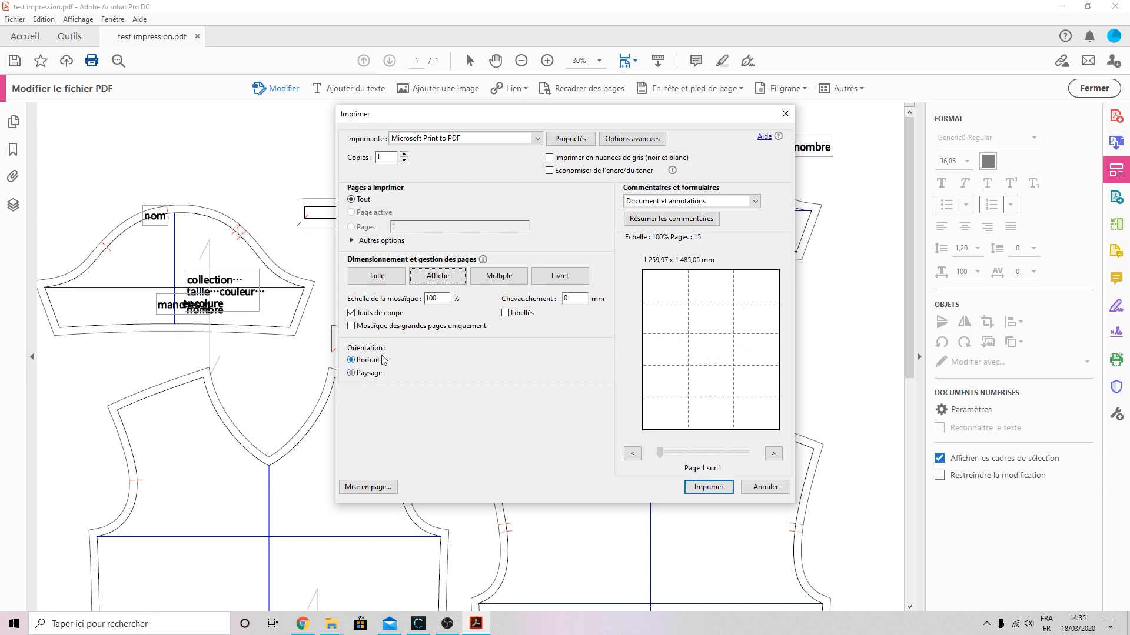
{"action": "left_click", "coordinate": [370, 363]}
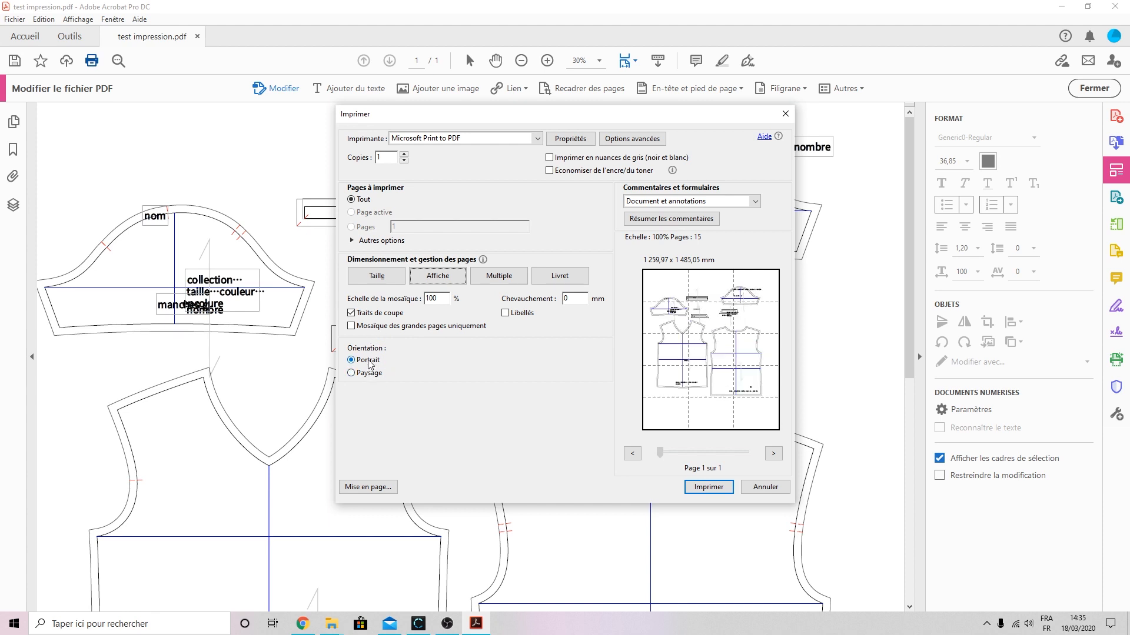
{"action": "left_click", "coordinate": [374, 315]}
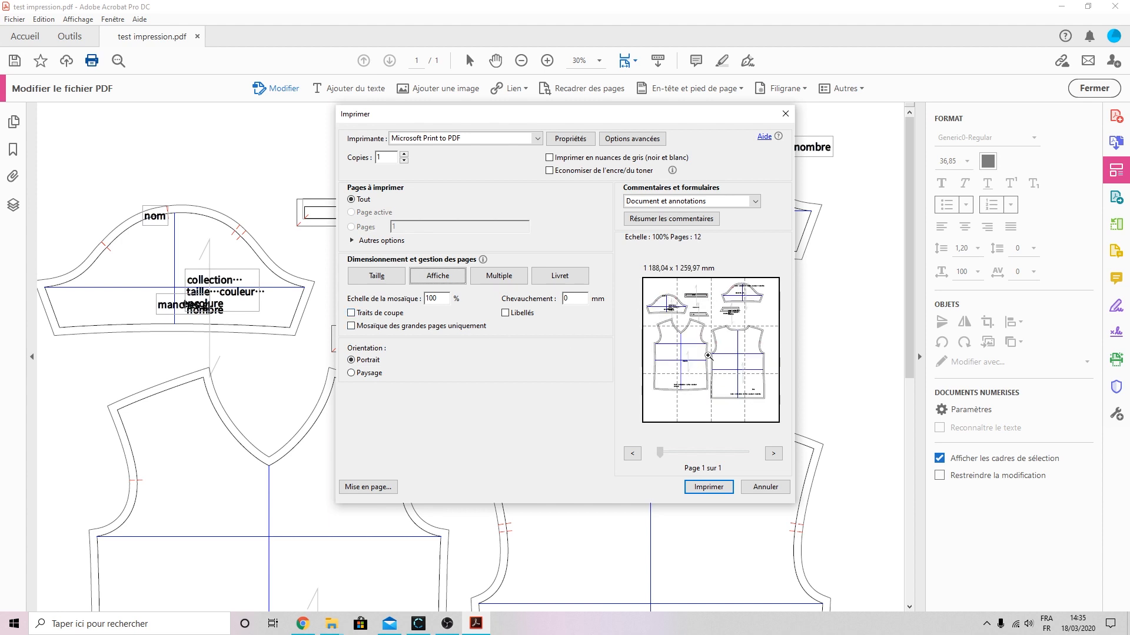
{"action": "left_click", "coordinate": [377, 314]}
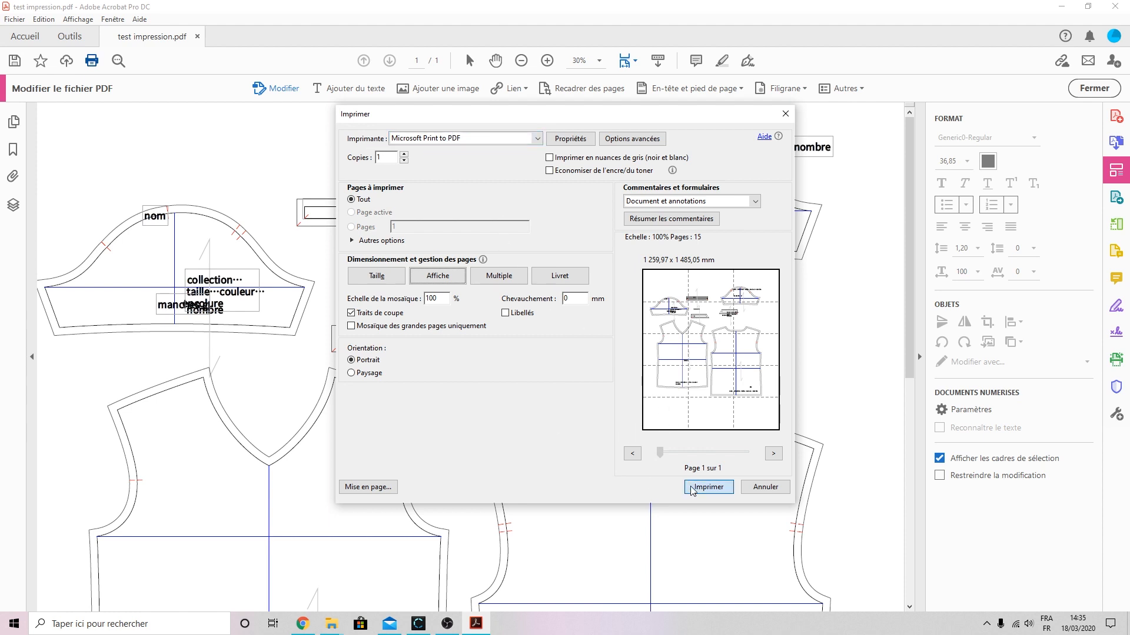
Print the tiled pattern to a PDF file named "test final impression" in the Images folder.
{"action": "left_click", "coordinate": [709, 487]}
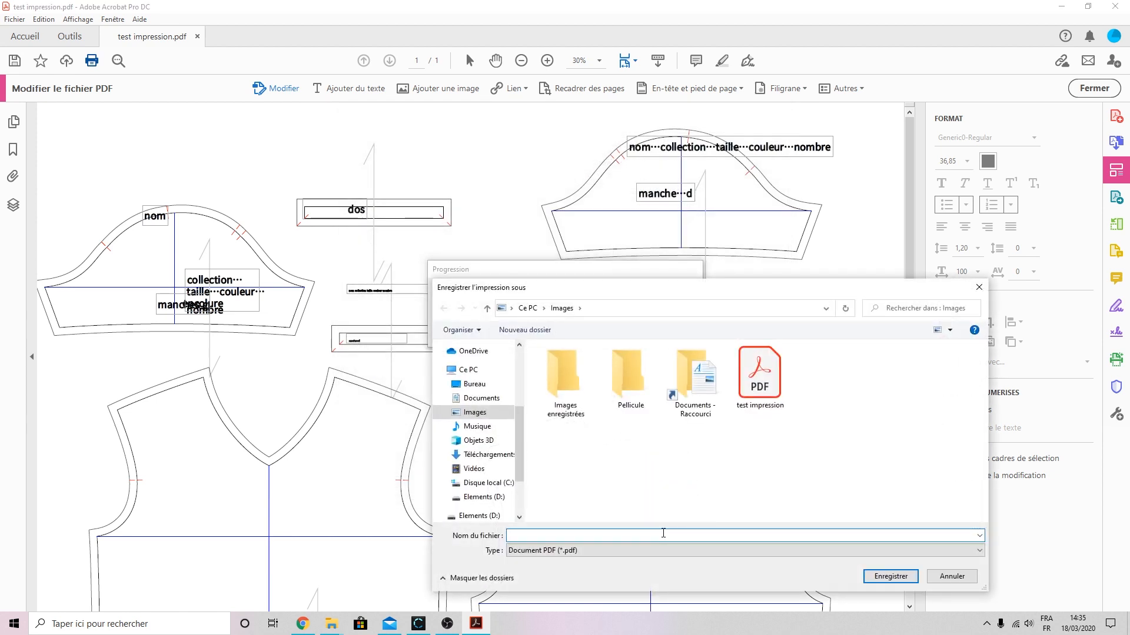
{"action": "type", "text": "test"}
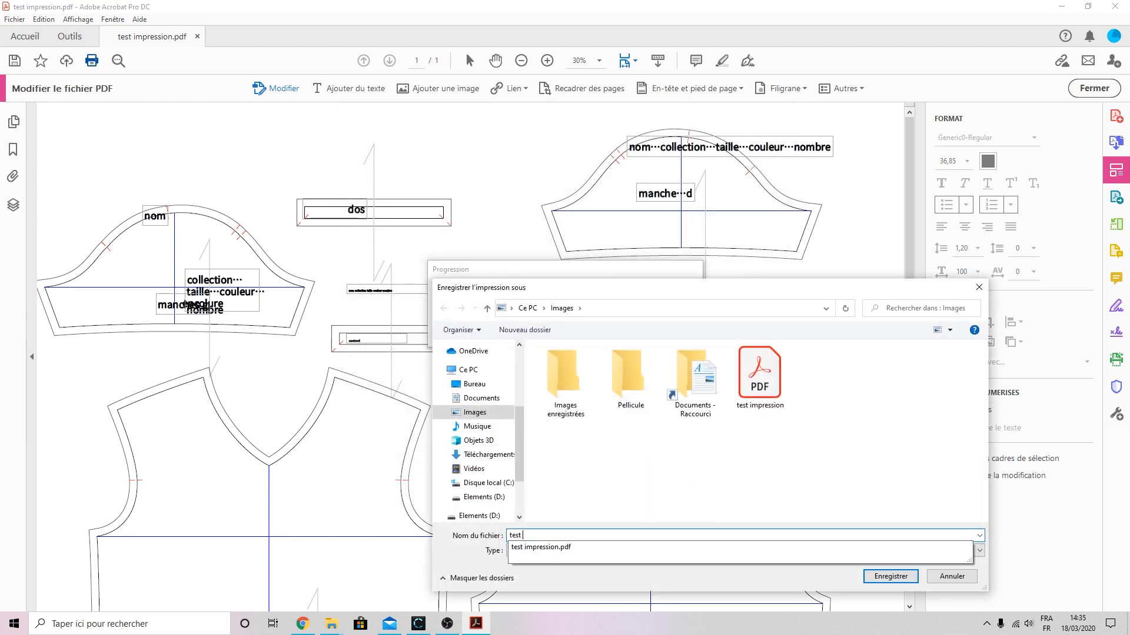
{"action": "type", "text": " final impre"}
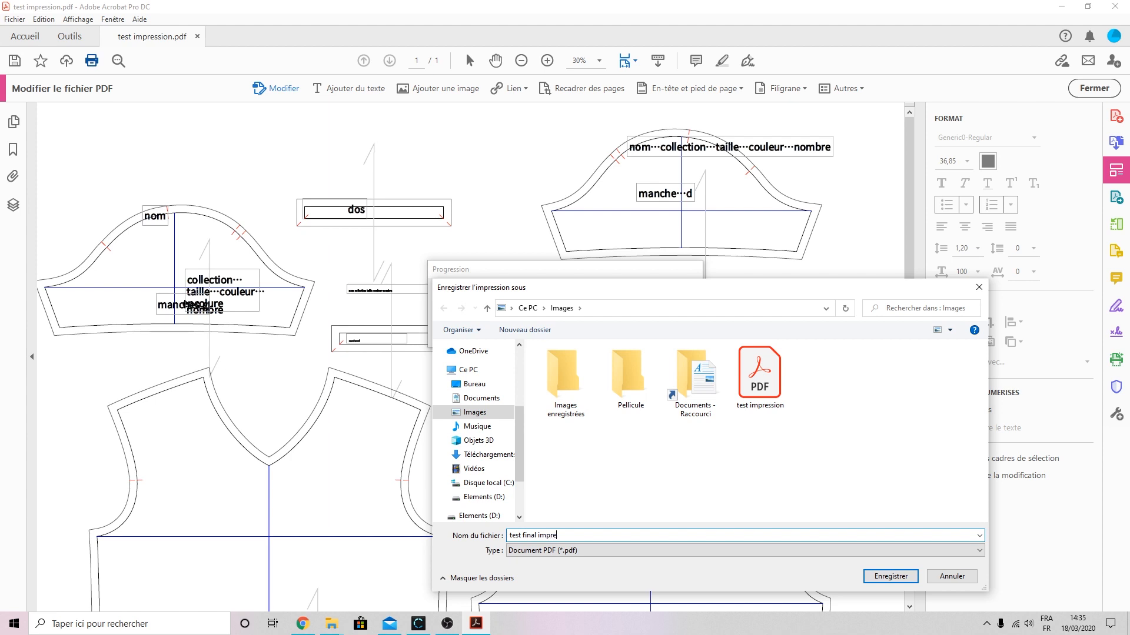
{"action": "type", "text": "ssion"}
{"action": "key", "text": "Return"}
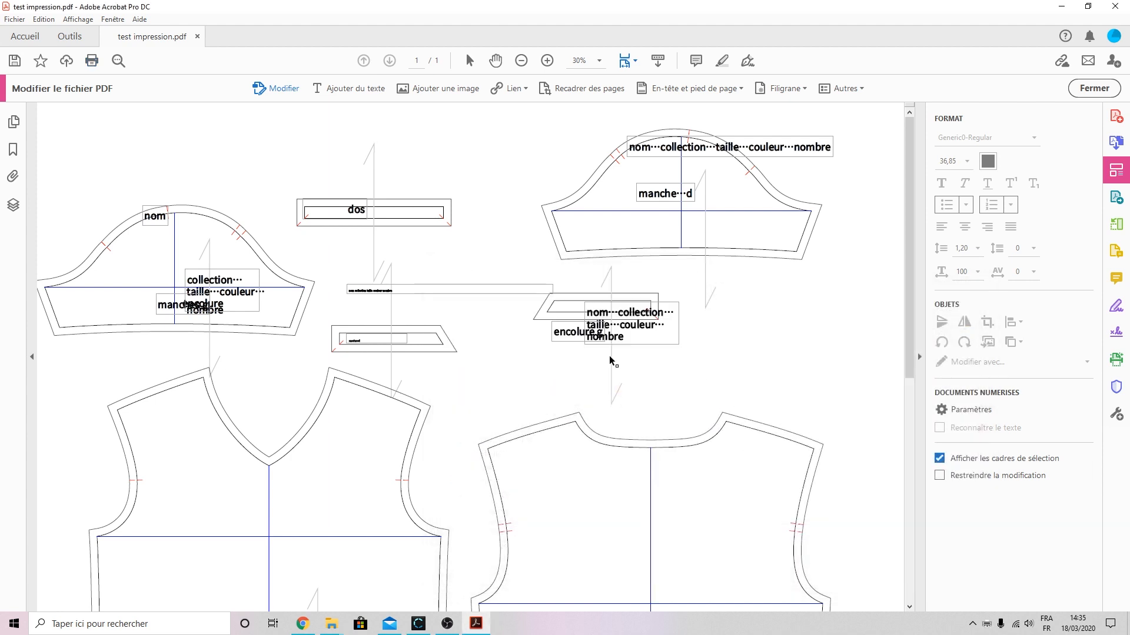
Switch to File Explorer and open the "test final impression" PDF from the Images folder.
{"action": "mouse_move", "coordinate": [331, 624]}
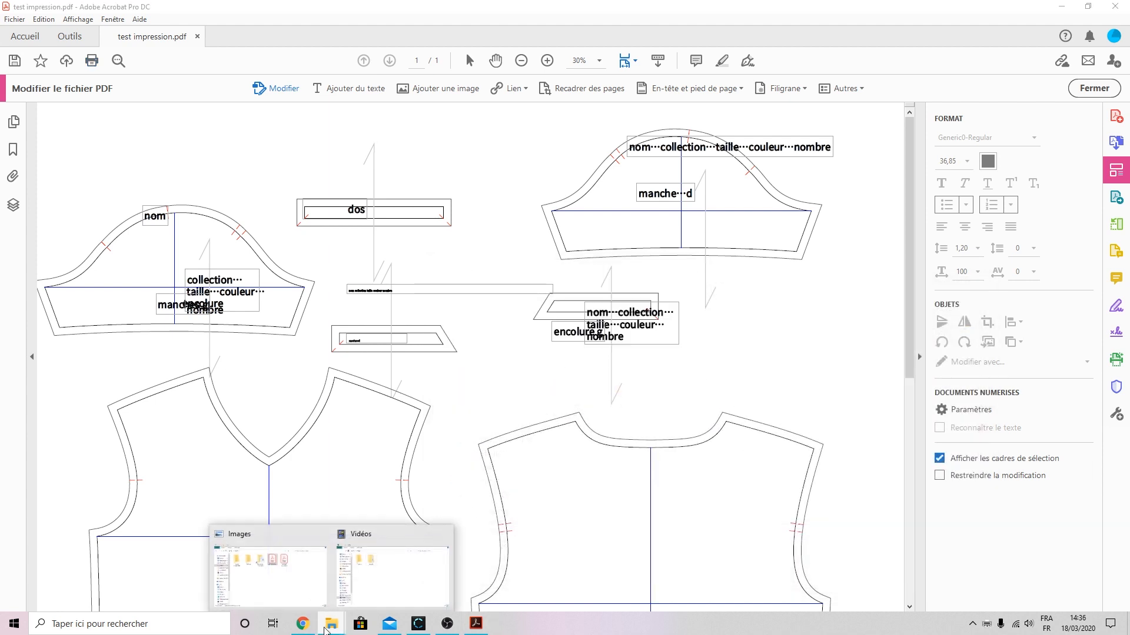
{"action": "left_click", "coordinate": [323, 579]}
{"action": "double_click", "coordinate": [534, 256]}
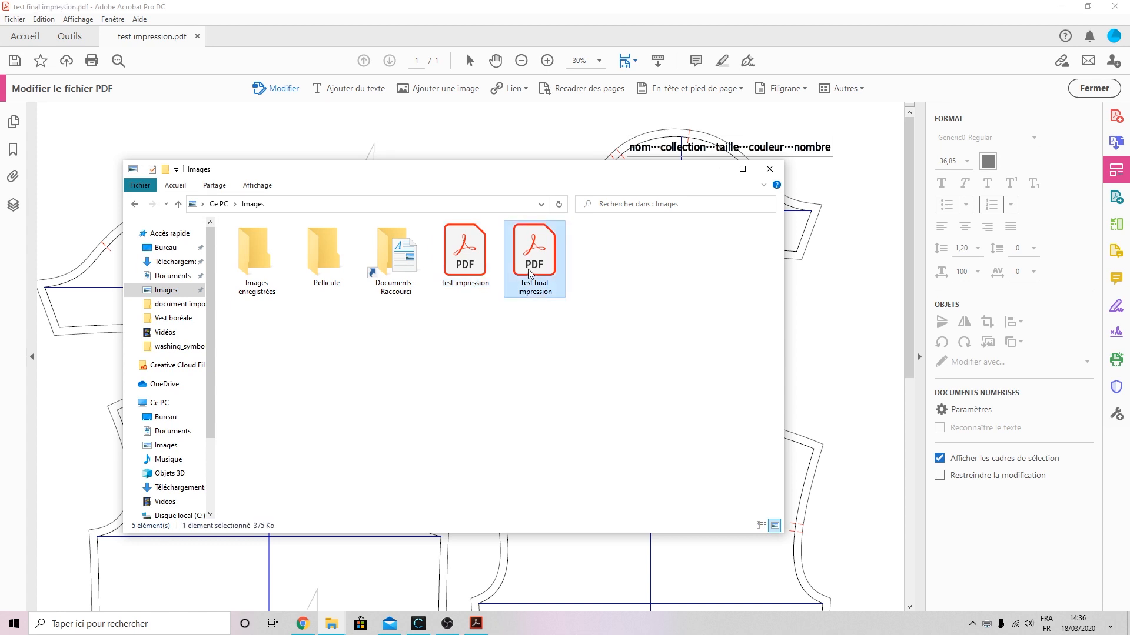
Examine how the pattern is split across the tiled pages, including the page thumbnails and the corner cut marks.
{"action": "scroll", "coordinate": [742, 317], "scroll_direction": "down", "scroll_amount": 5}
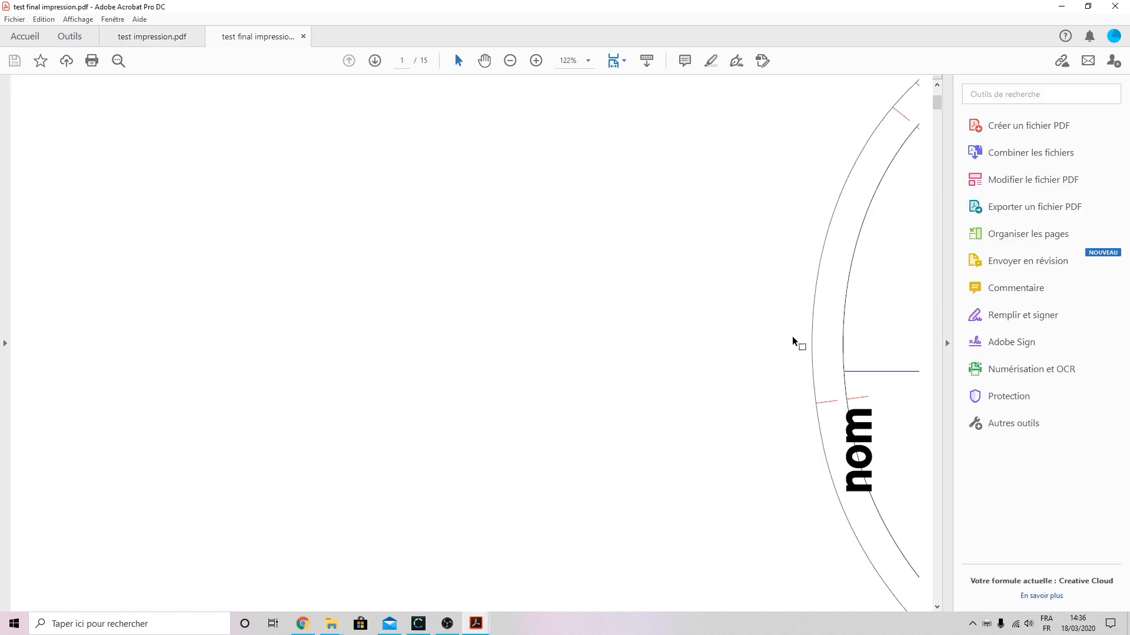
{"action": "left_click", "coordinate": [1027, 235]}
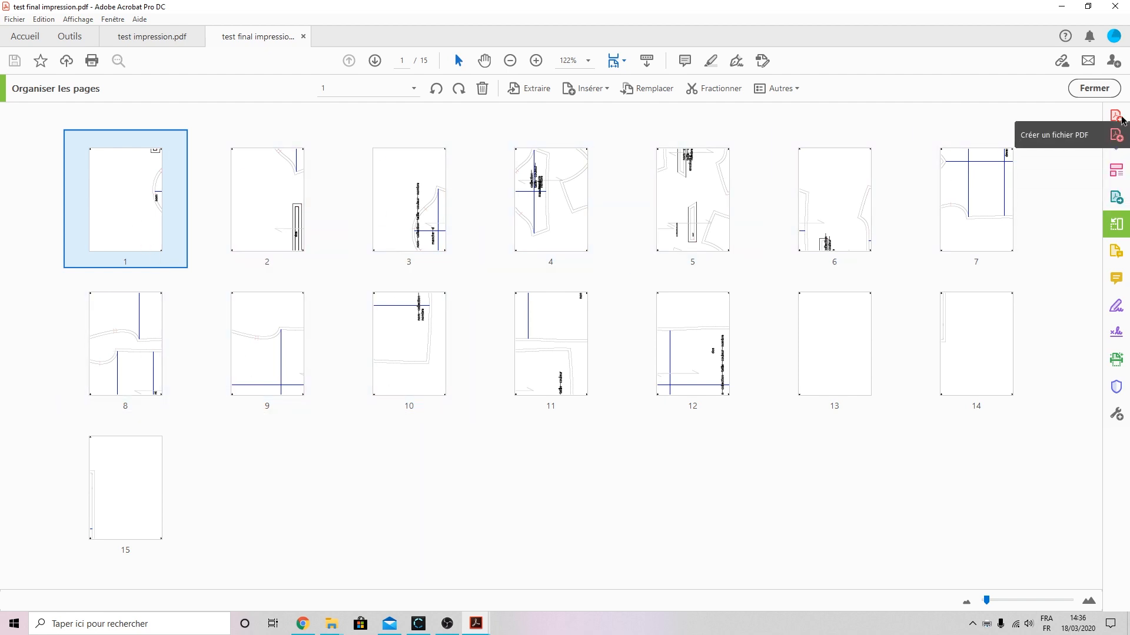
{"action": "left_click", "coordinate": [1094, 88]}
{"action": "scroll", "coordinate": [736, 253], "scroll_direction": "up", "scroll_amount": 5}
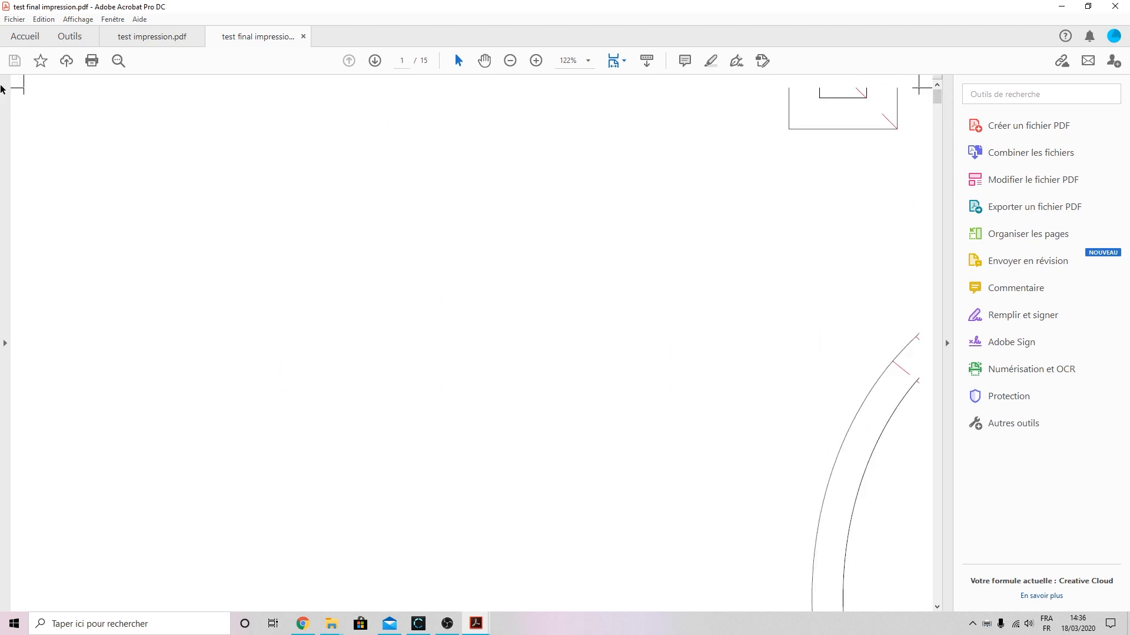
{"action": "left_click_drag", "start_coordinate": [937, 97], "coordinate": [944, 126]}
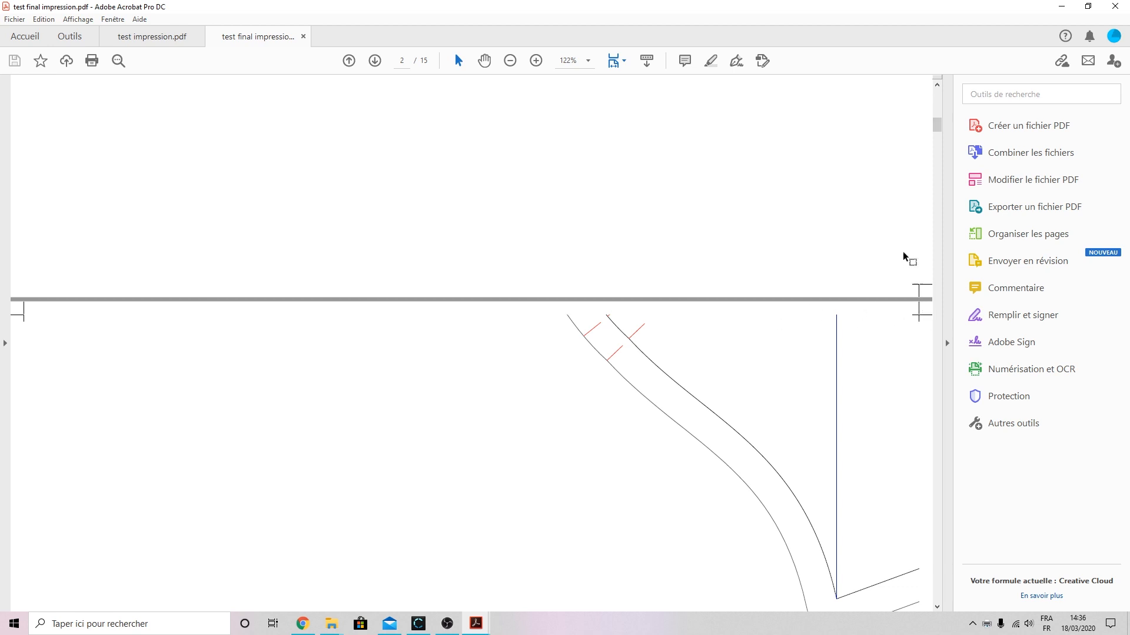
{"action": "left_click_drag", "start_coordinate": [937, 141], "coordinate": [995, 260]}
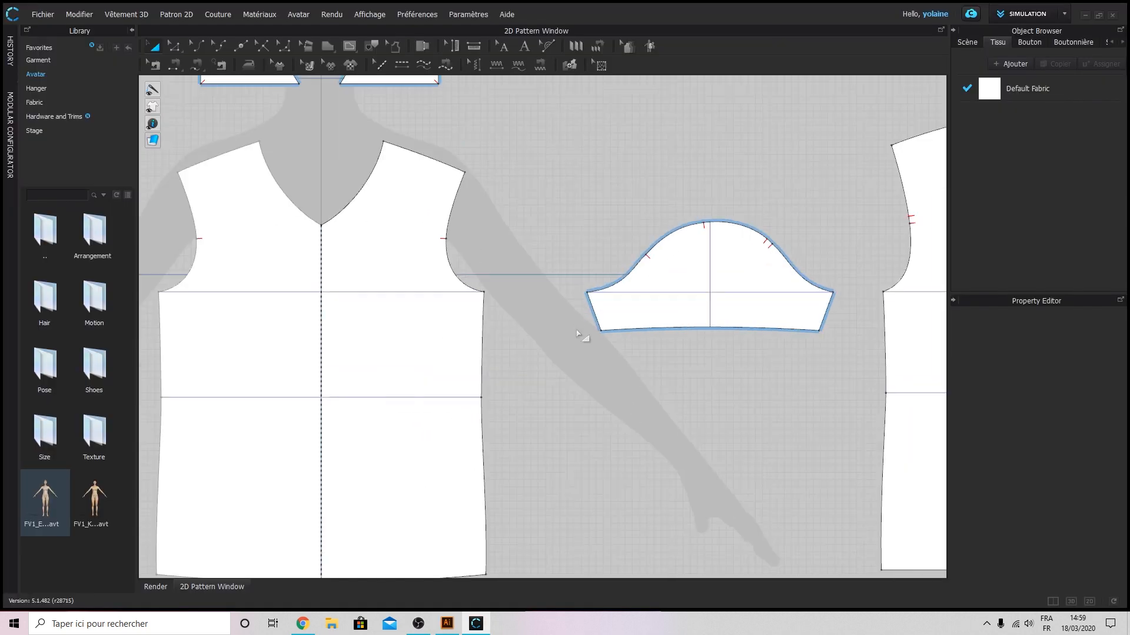
In CLO, select all the T-shirt pattern pieces in the 2D pattern window and clear the selection.
{"action": "scroll", "coordinate": [626, 392], "scroll_direction": "down", "scroll_amount": 5}
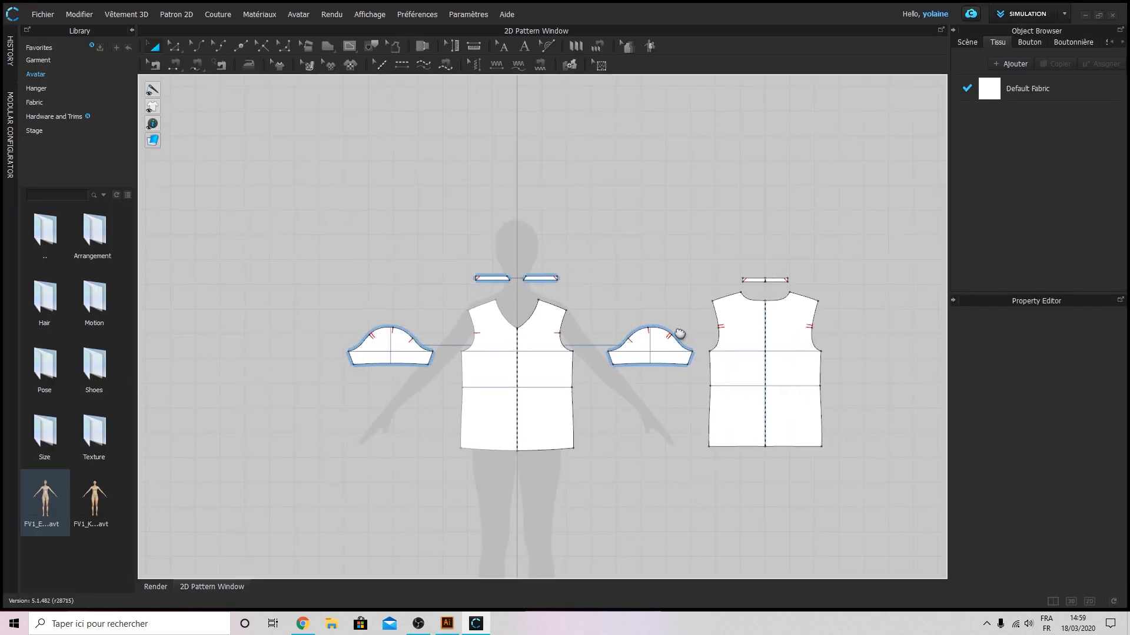
{"action": "middle_click_drag", "start_coordinate": [697, 343], "coordinate": [606, 344]}
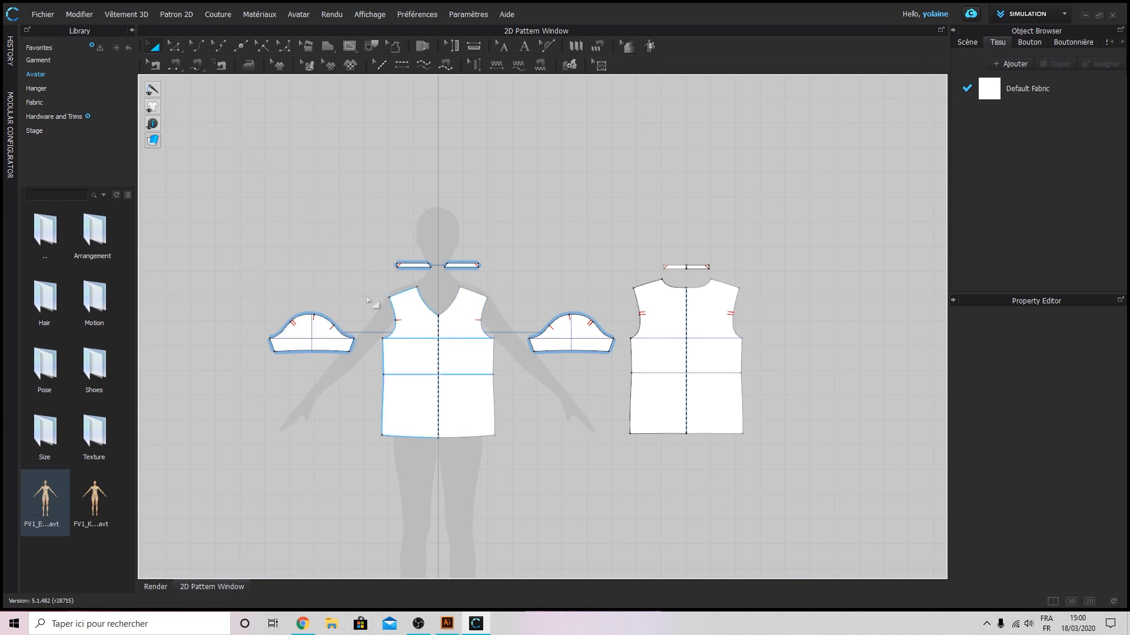
{"action": "left_click_drag", "start_coordinate": [220, 230], "coordinate": [773, 512]}
{"action": "left_click", "coordinate": [774, 513]}
{"action": "left_click_drag", "start_coordinate": [233, 219], "coordinate": [777, 524]}
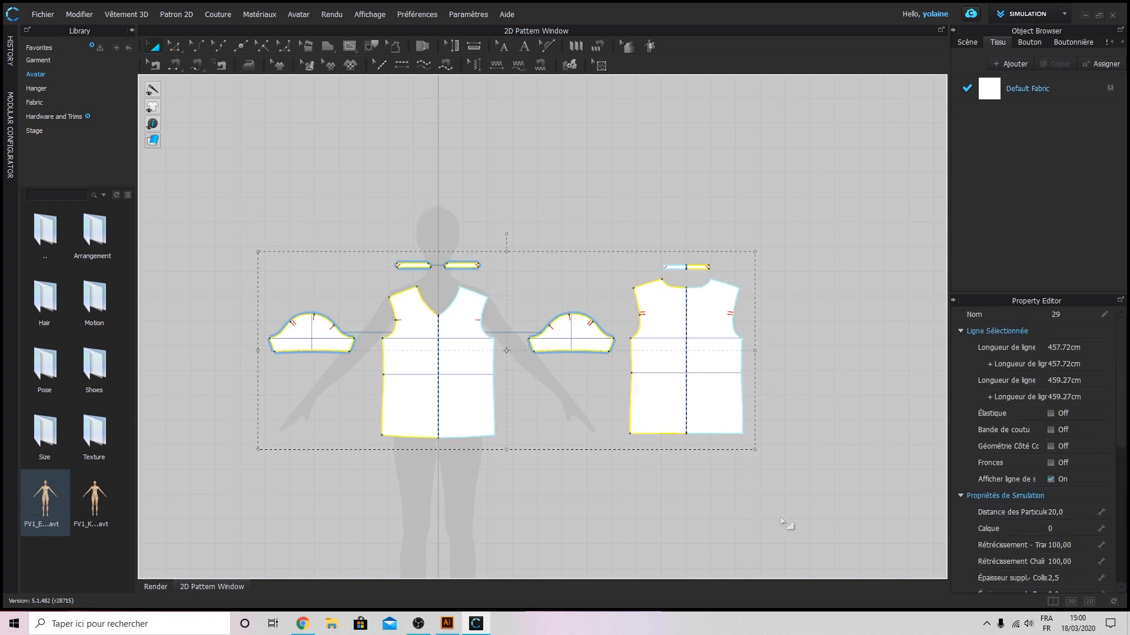
{"action": "left_click", "coordinate": [513, 491]}
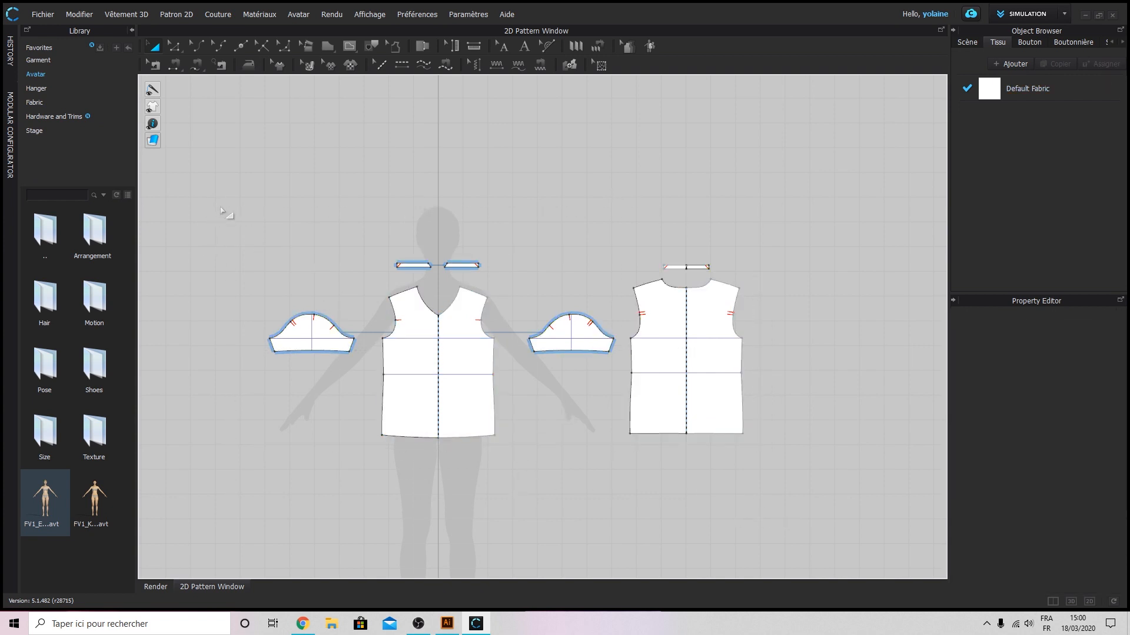
{"action": "left_click_drag", "start_coordinate": [216, 202], "coordinate": [762, 516]}
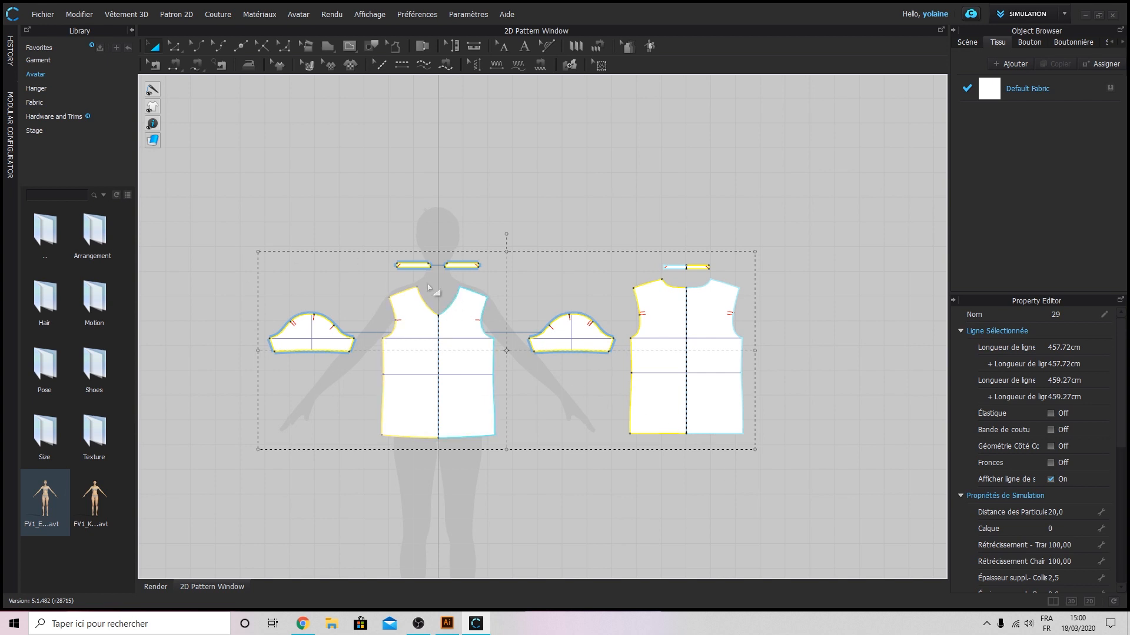
{"action": "left_click", "coordinate": [387, 229]}
{"action": "left_click", "coordinate": [43, 14]}
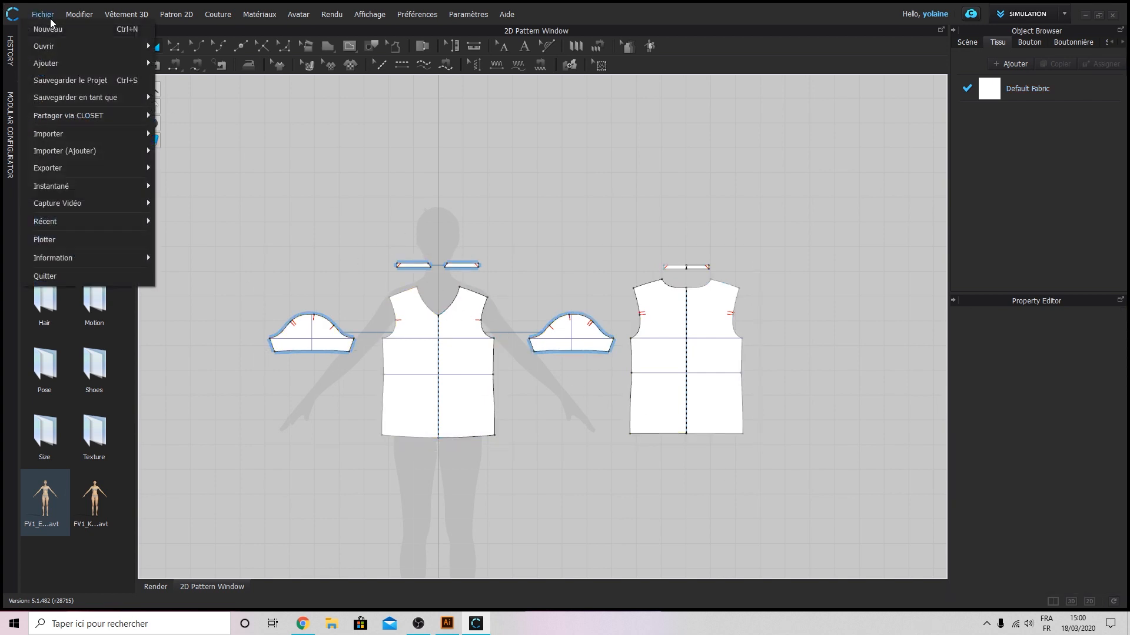
{"action": "mouse_move", "coordinate": [118, 168]}
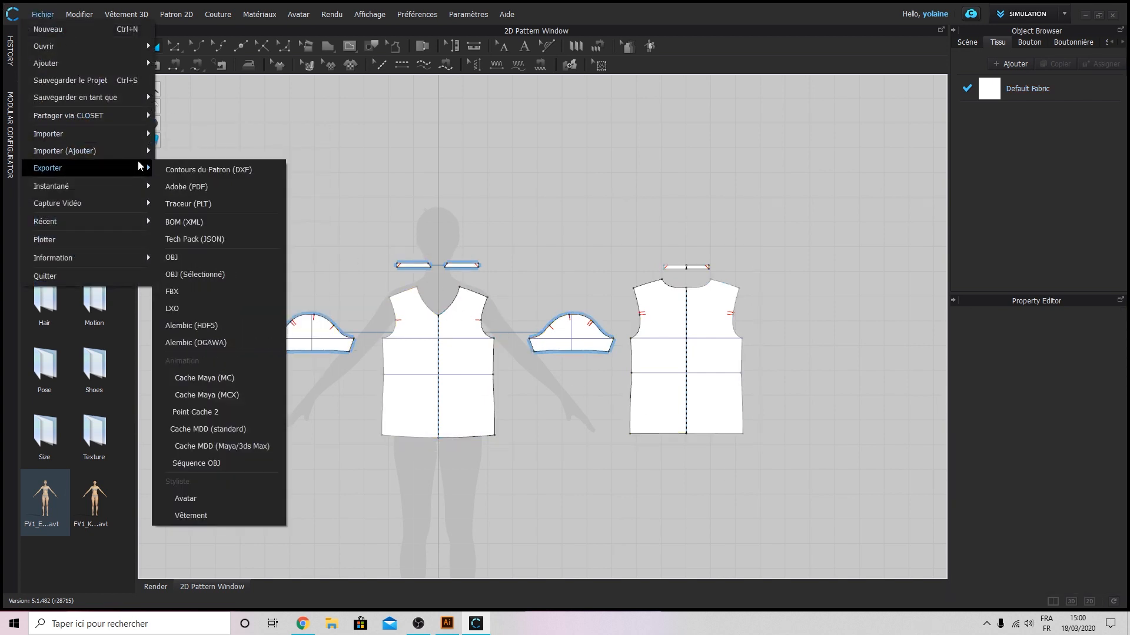
{"action": "left_click", "coordinate": [186, 170]}
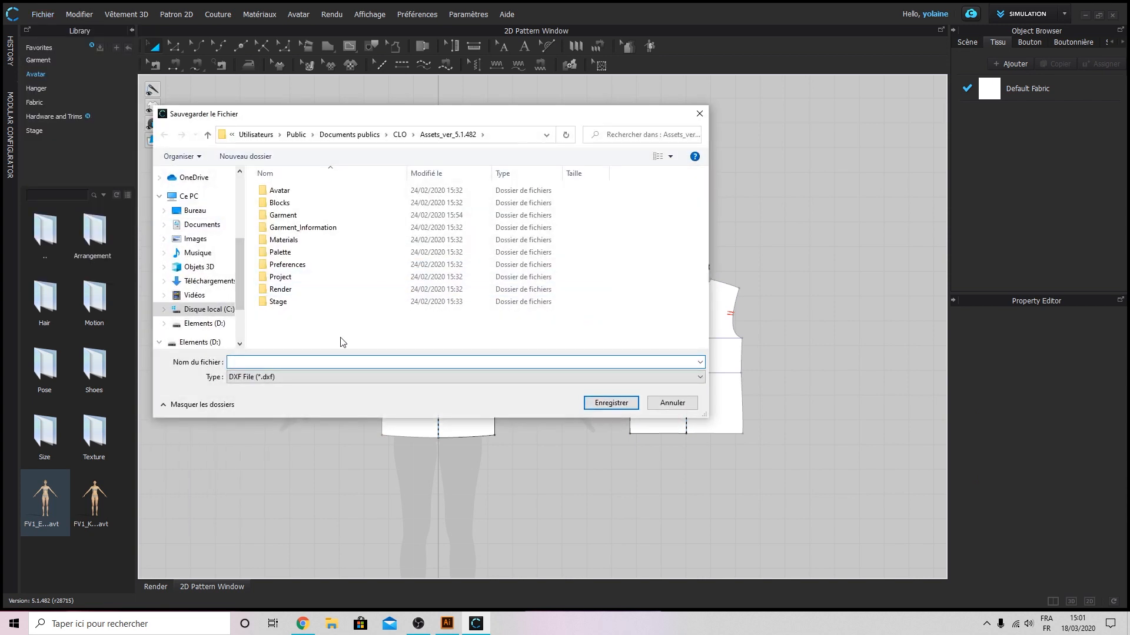
{"action": "left_click", "coordinate": [652, 406]}
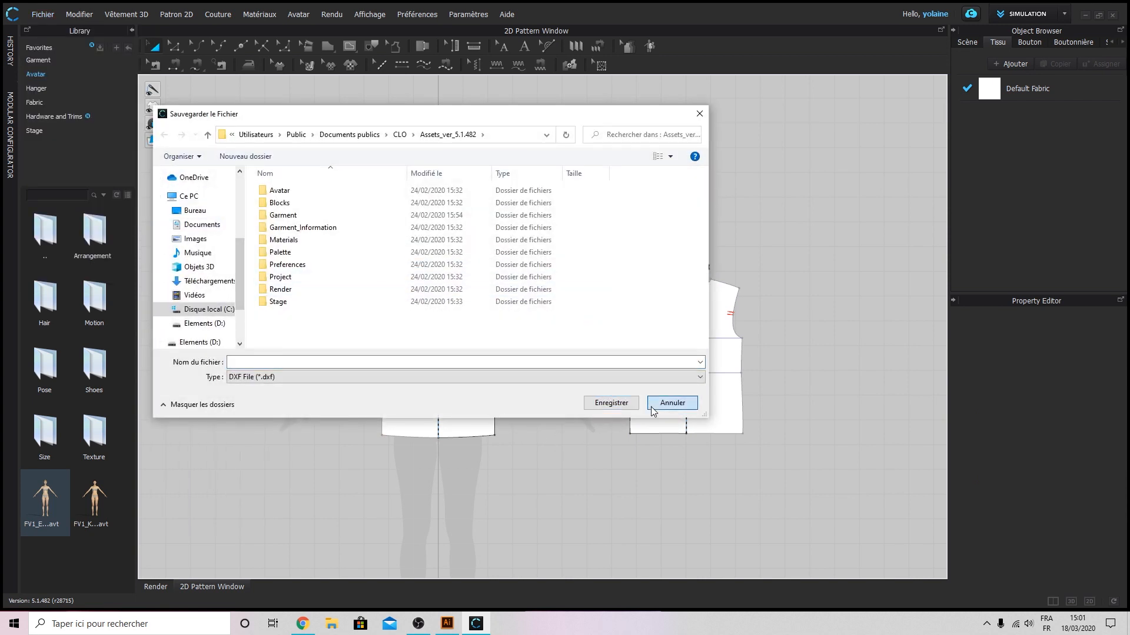
{"action": "left_click", "coordinate": [43, 14]}
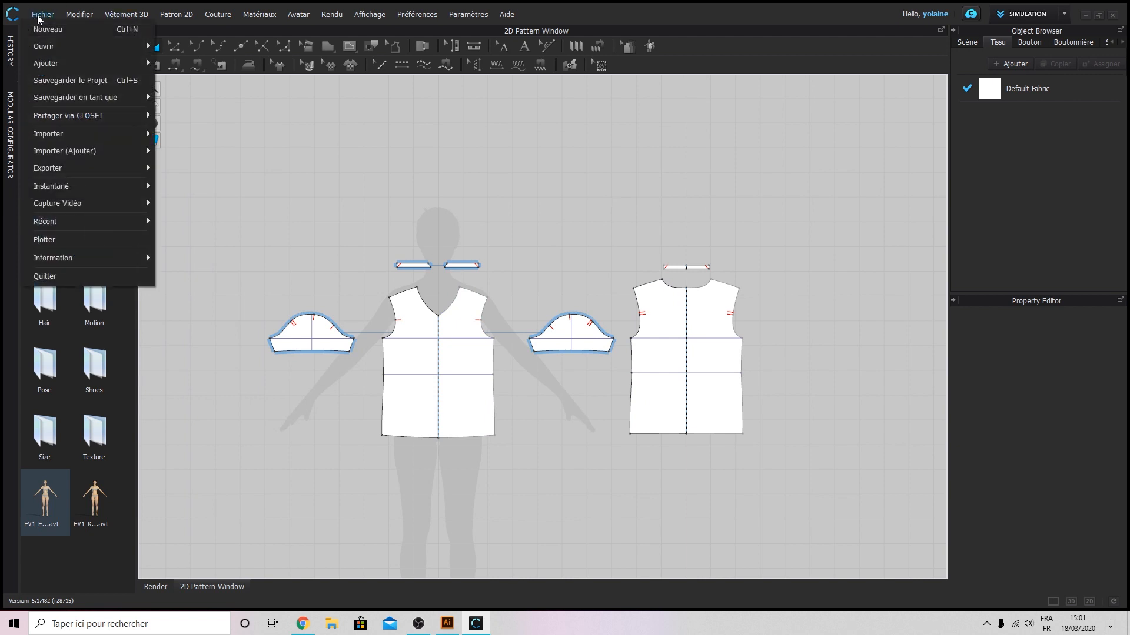
{"action": "mouse_move", "coordinate": [119, 172]}
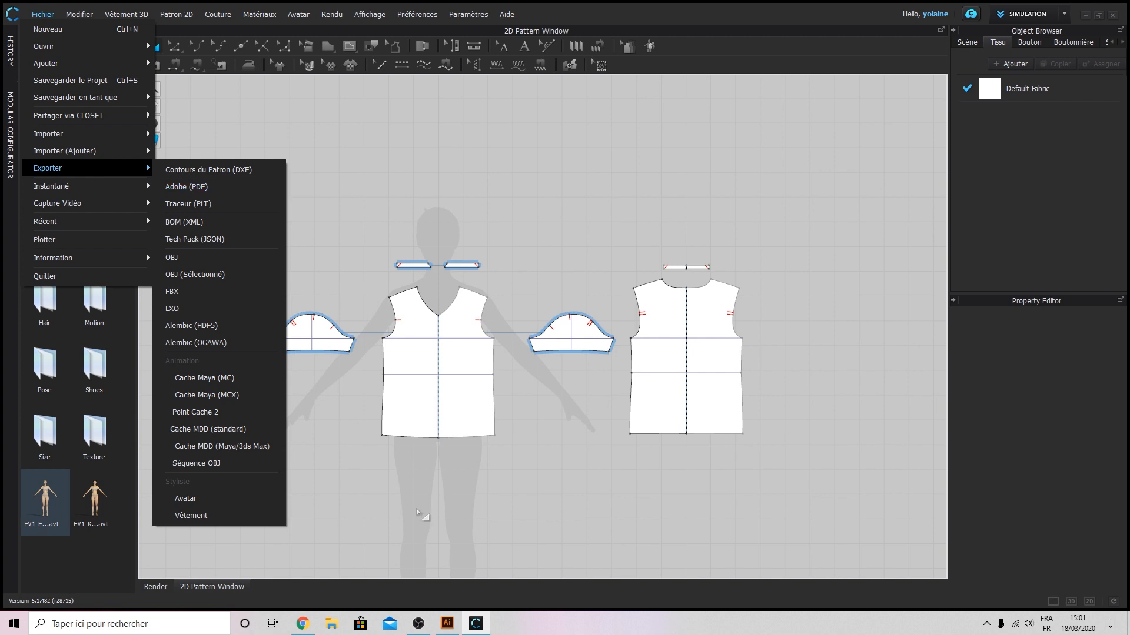
{"action": "left_click", "coordinate": [193, 186]}
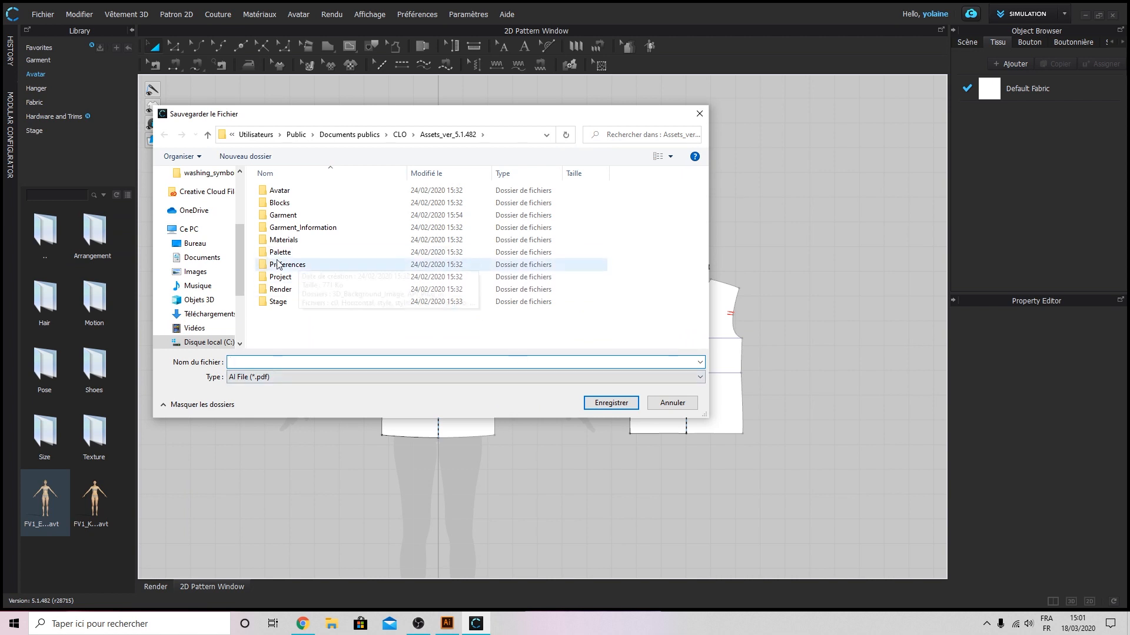
{"action": "left_click", "coordinate": [195, 272]}
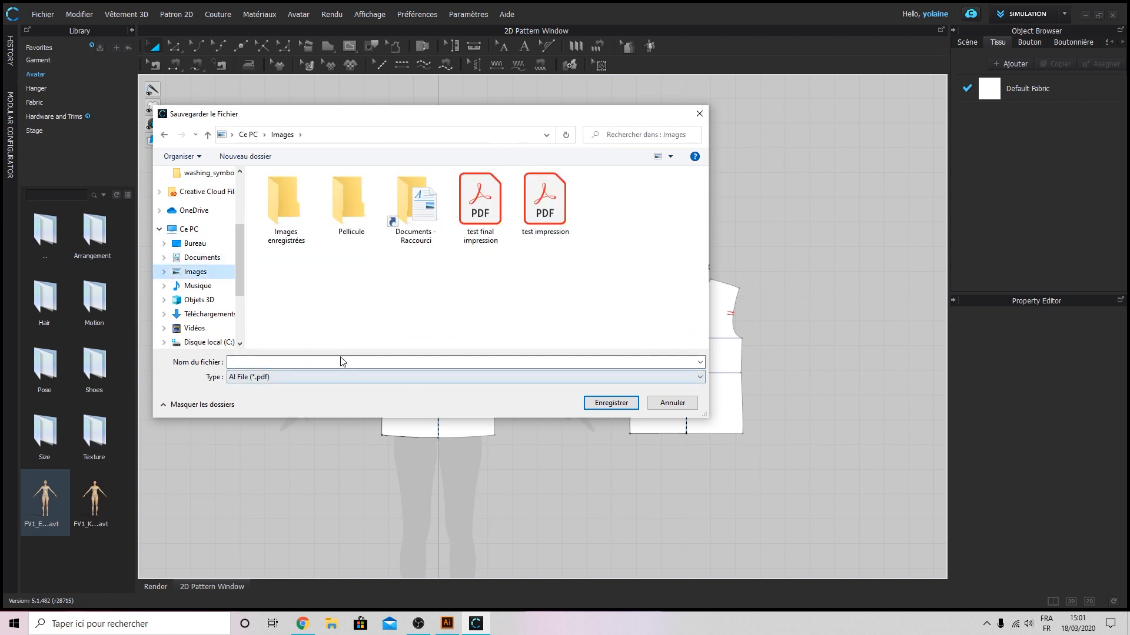
{"action": "left_click", "coordinate": [673, 403]}
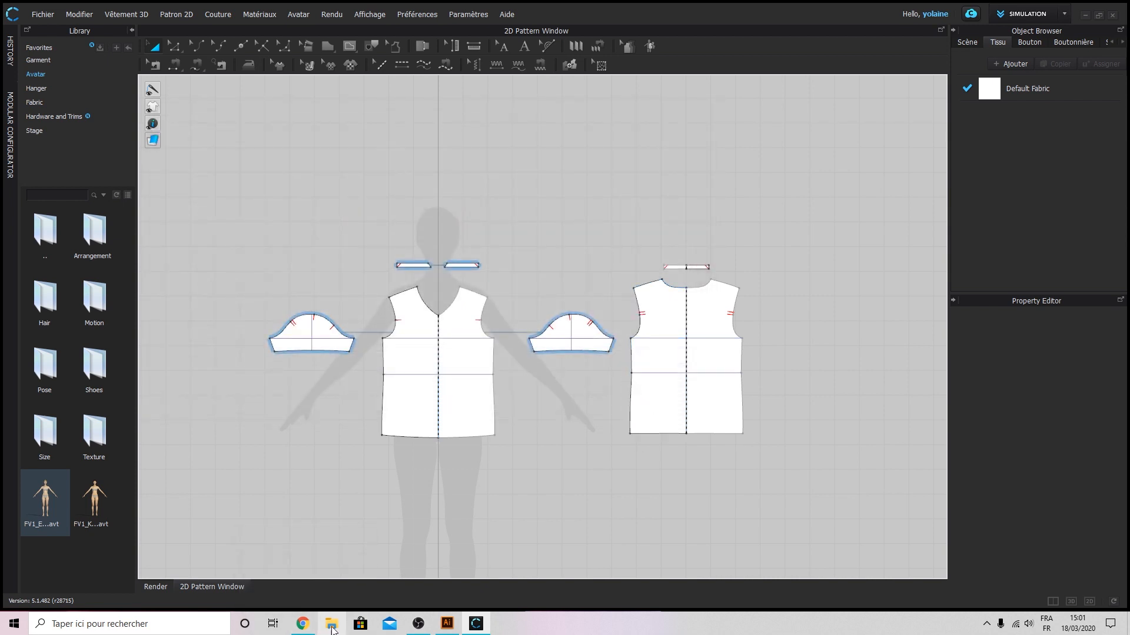
Open the "test impression" PDF in Illustrator from File Explorer and dismiss the missing fonts notice.
{"action": "left_click", "coordinate": [331, 623]}
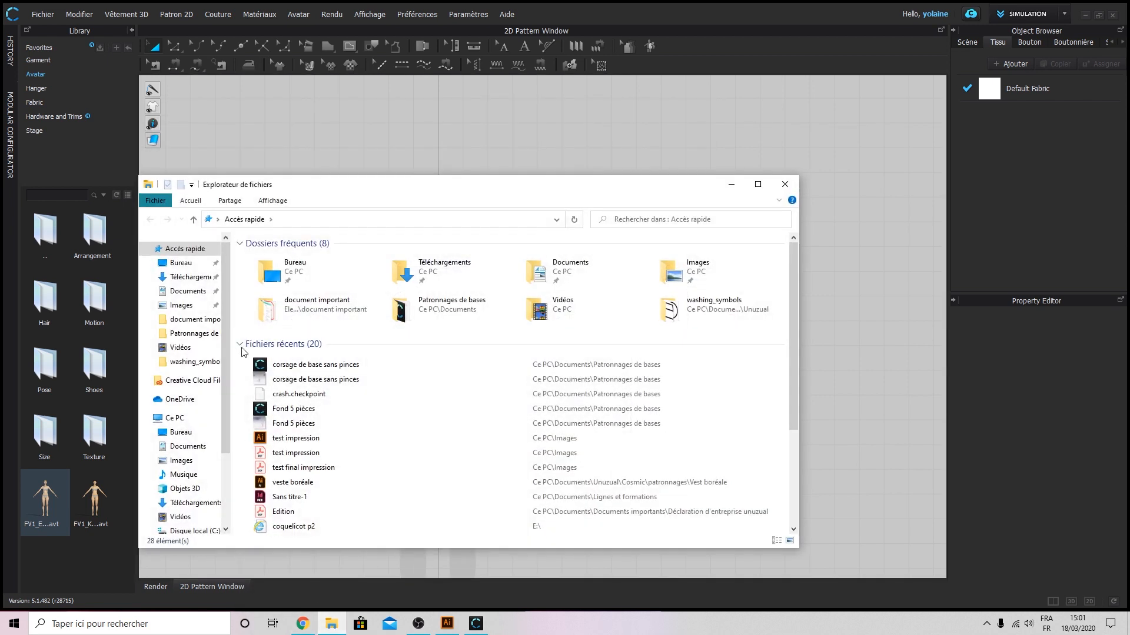
{"action": "right_click", "coordinate": [325, 453]}
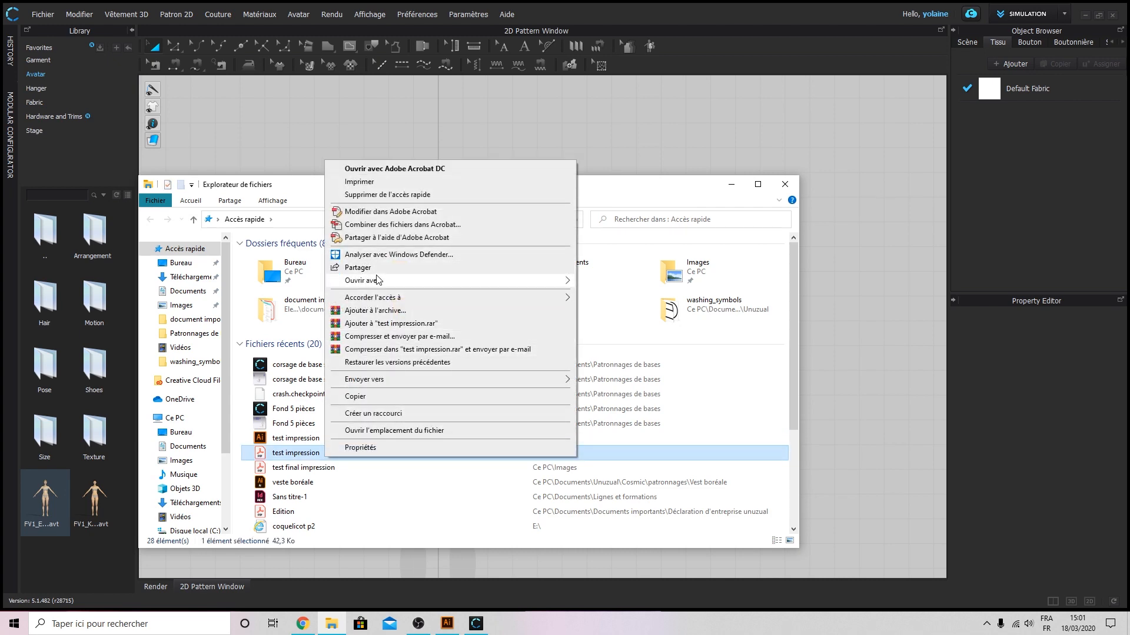
{"action": "mouse_move", "coordinate": [378, 281]}
{"action": "left_click", "coordinate": [623, 294]}
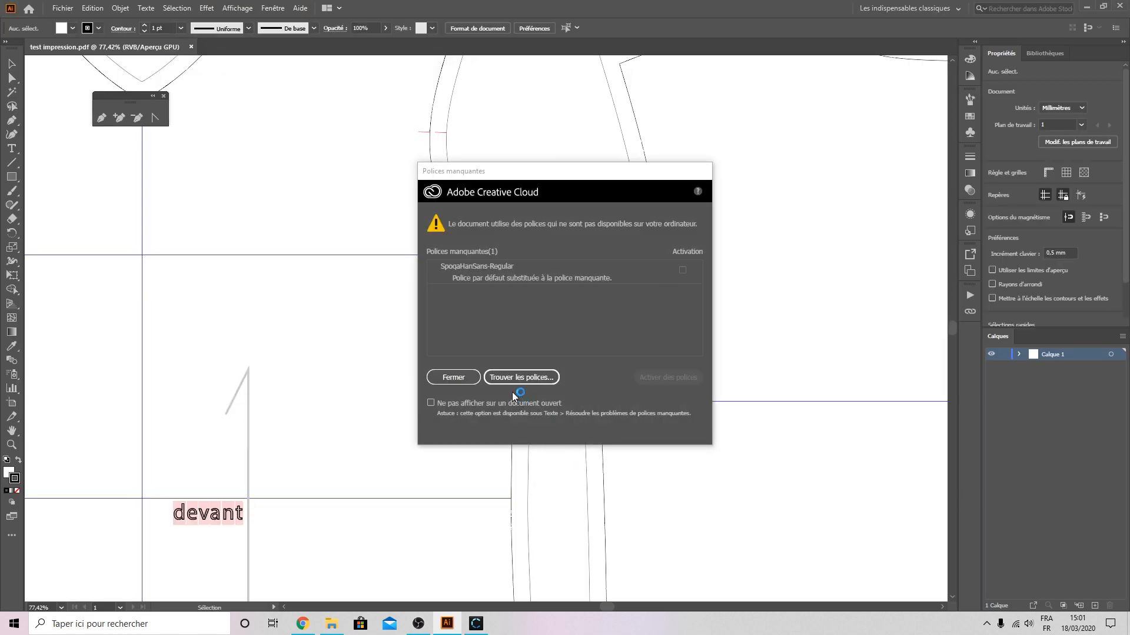
{"action": "left_click", "coordinate": [457, 377]}
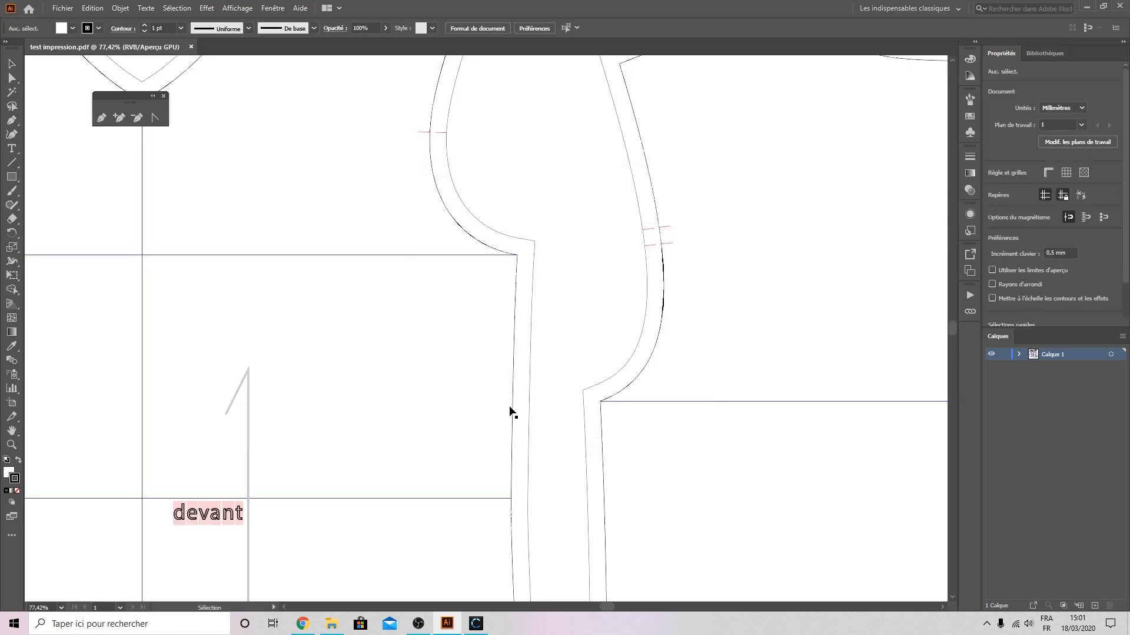
Move the front piece of the T-shirt slightly down and to the left of its original position.
{"action": "scroll", "coordinate": [518, 412], "scroll_direction": "down", "scroll_amount": 5, "text": "alt"}
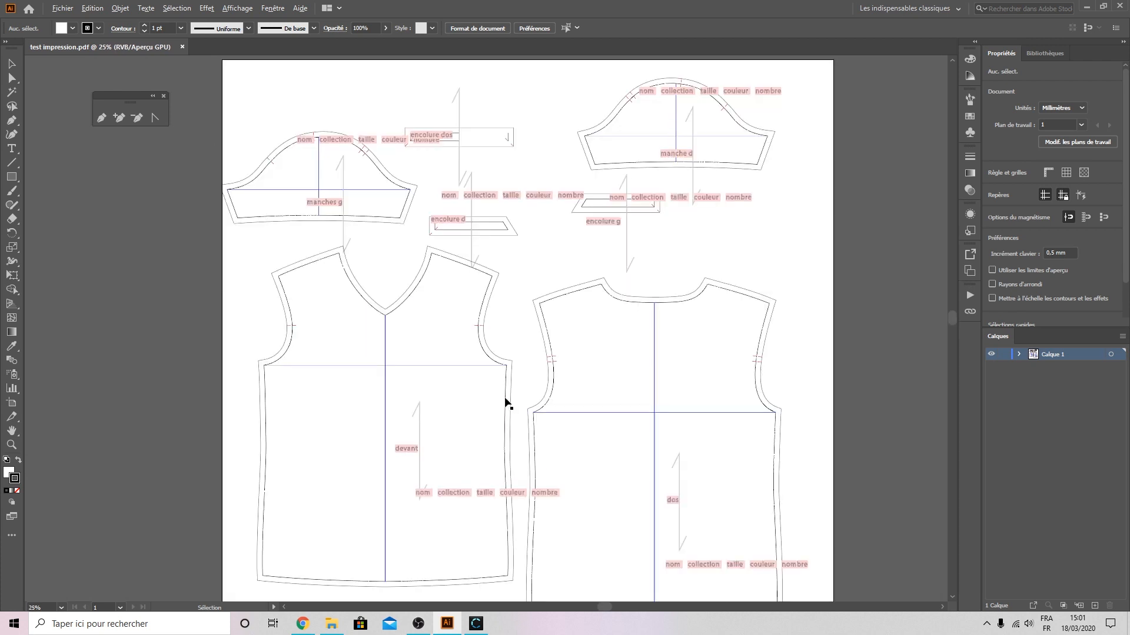
{"action": "left_click_drag", "start_coordinate": [442, 261], "coordinate": [417, 252]}
{"action": "mouse_move", "coordinate": [394, 297]}
{"action": "left_mouse_down"}
{"action": "mouse_move", "coordinate": [377, 300]}
{"action": "mouse_move", "coordinate": [398, 319]}
{"action": "mouse_move", "coordinate": [396, 290]}
{"action": "left_mouse_up"}
{"action": "left_click_drag", "start_coordinate": [236, 314], "coordinate": [264, 331]}
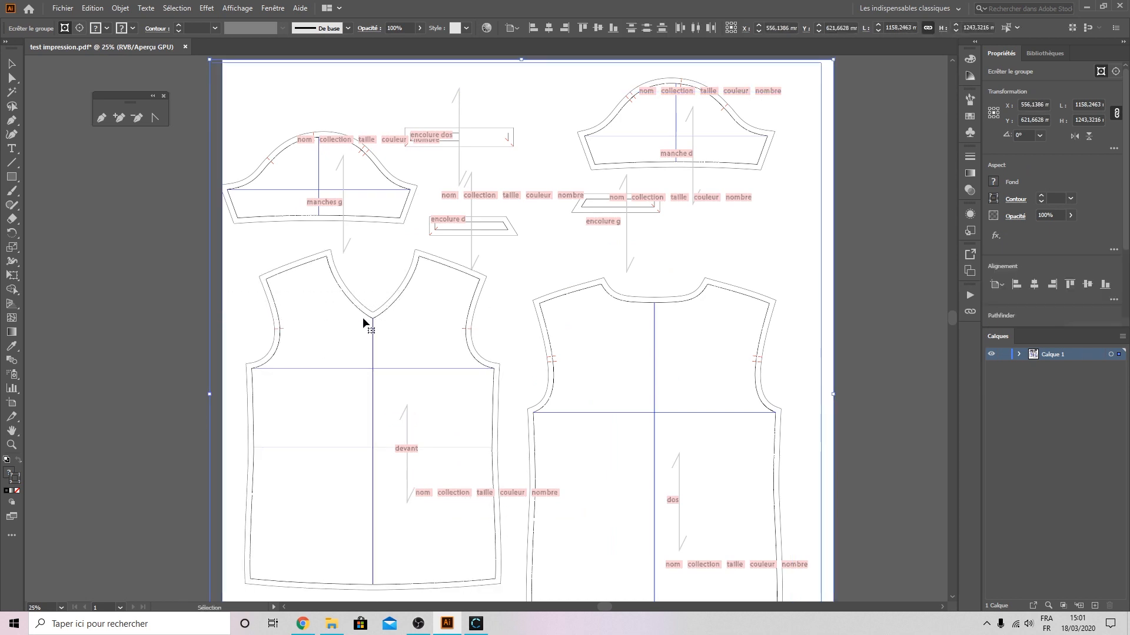
Try to move all the pattern pieces together to the left, undo the move and clear the selection.
{"action": "left_click_drag", "start_coordinate": [370, 317], "coordinate": [140, 294]}
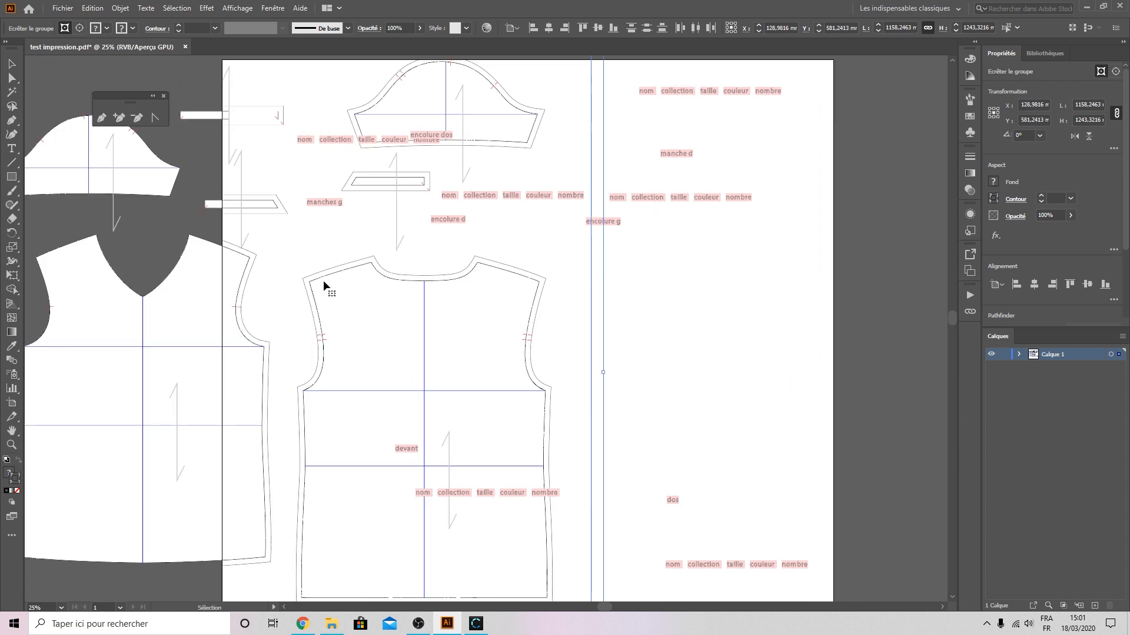
{"action": "key", "text": "ctrl+z"}
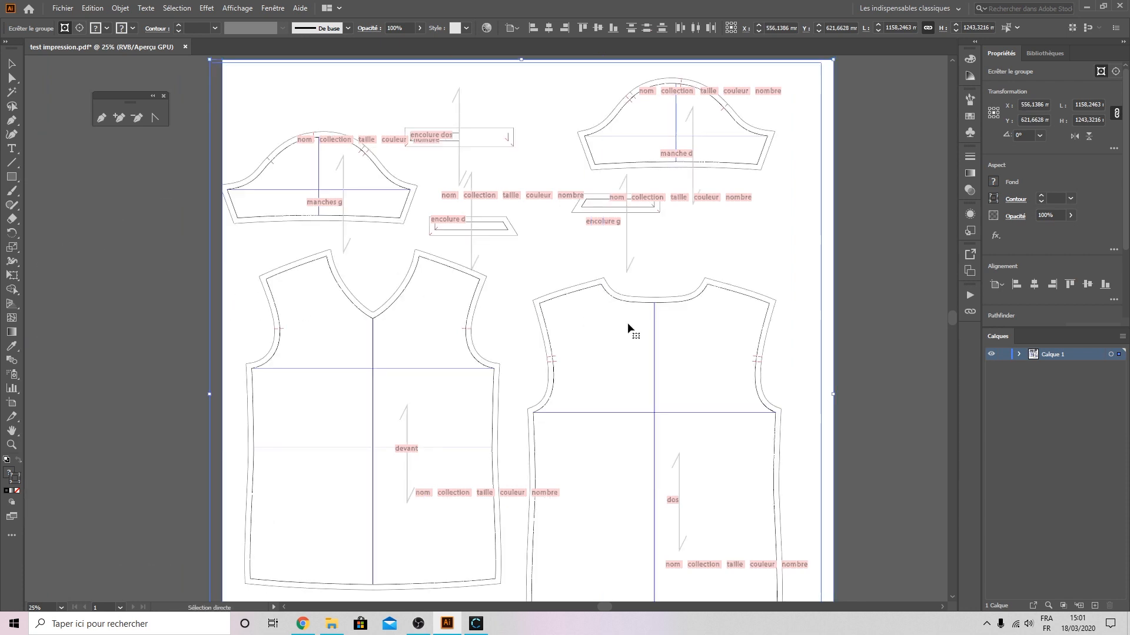
{"action": "left_click", "coordinate": [824, 273]}
Expand Calque 1 and toggle the visibility of the first two clip groups below the text objects to identify their pattern pieces.
{"action": "left_click", "coordinate": [1019, 354]}
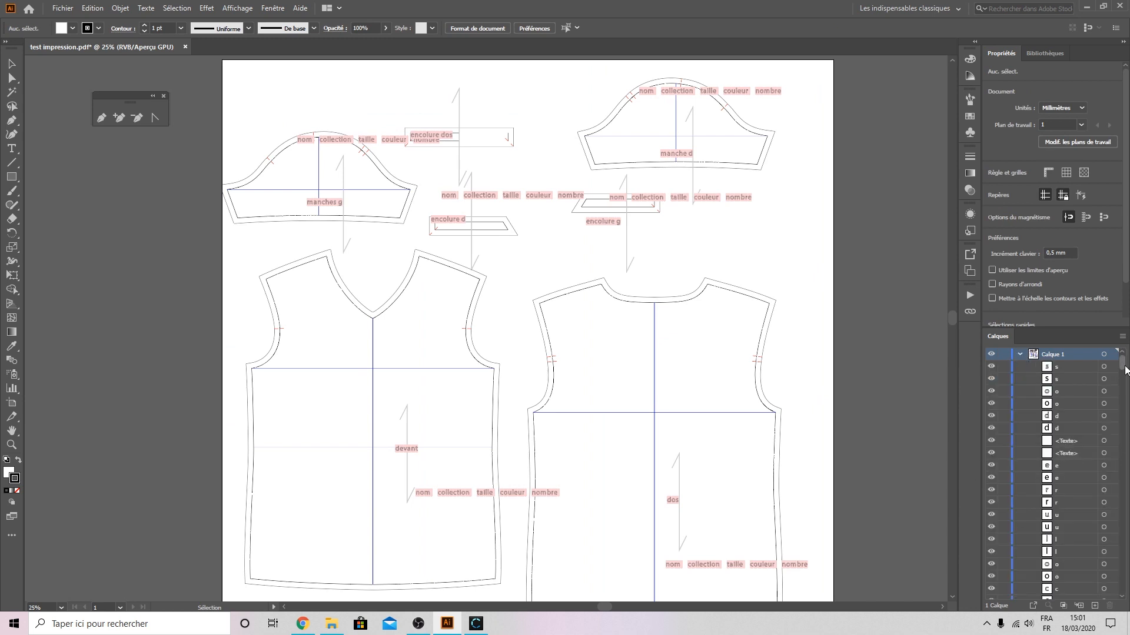
{"action": "left_click_drag", "start_coordinate": [1124, 364], "coordinate": [1120, 600]}
{"action": "left_click", "coordinate": [992, 521]}
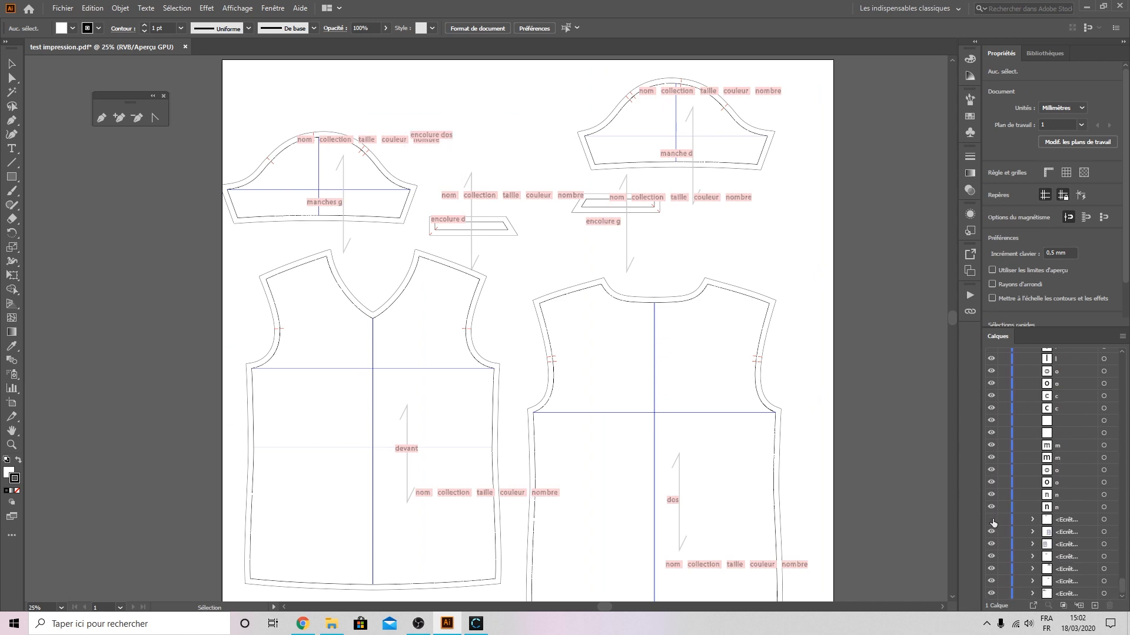
{"action": "left_click", "coordinate": [992, 520]}
{"action": "left_click", "coordinate": [991, 532]}
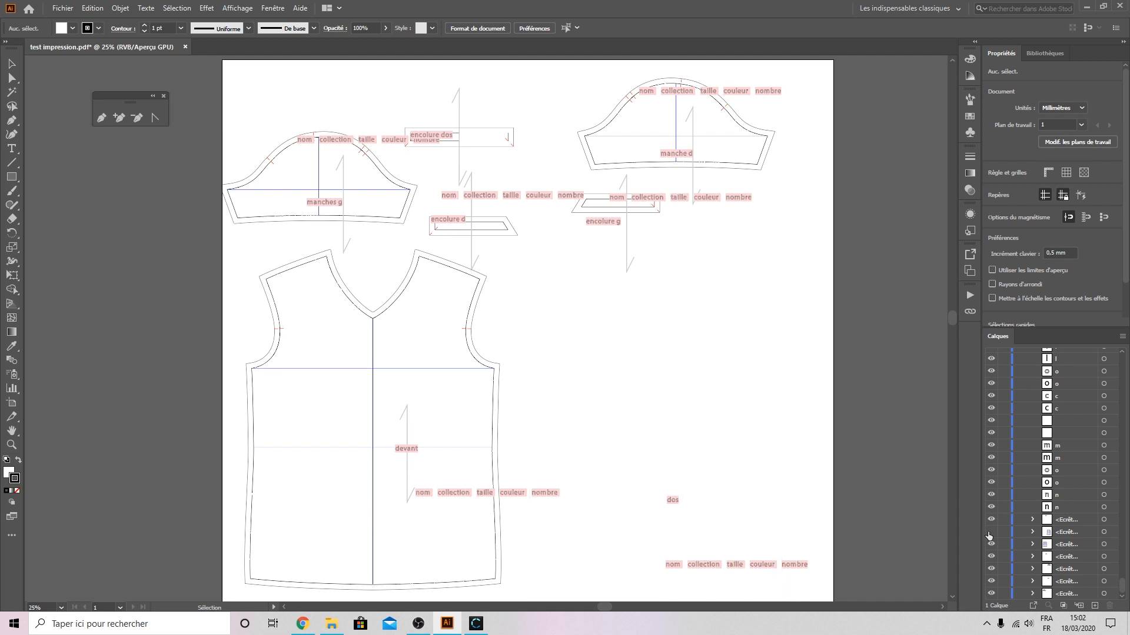
{"action": "left_click", "coordinate": [991, 533]}
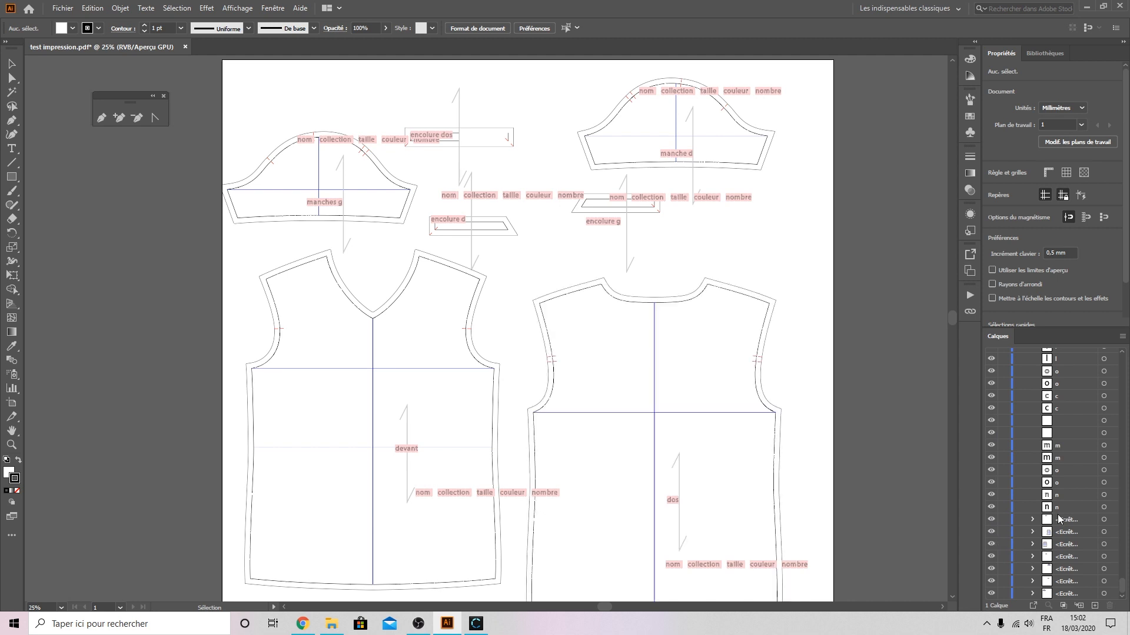
Identify the front piece's clip group by toggling its visibility, select its artwork and move it slightly down and to the left.
{"action": "left_click", "coordinate": [992, 509]}
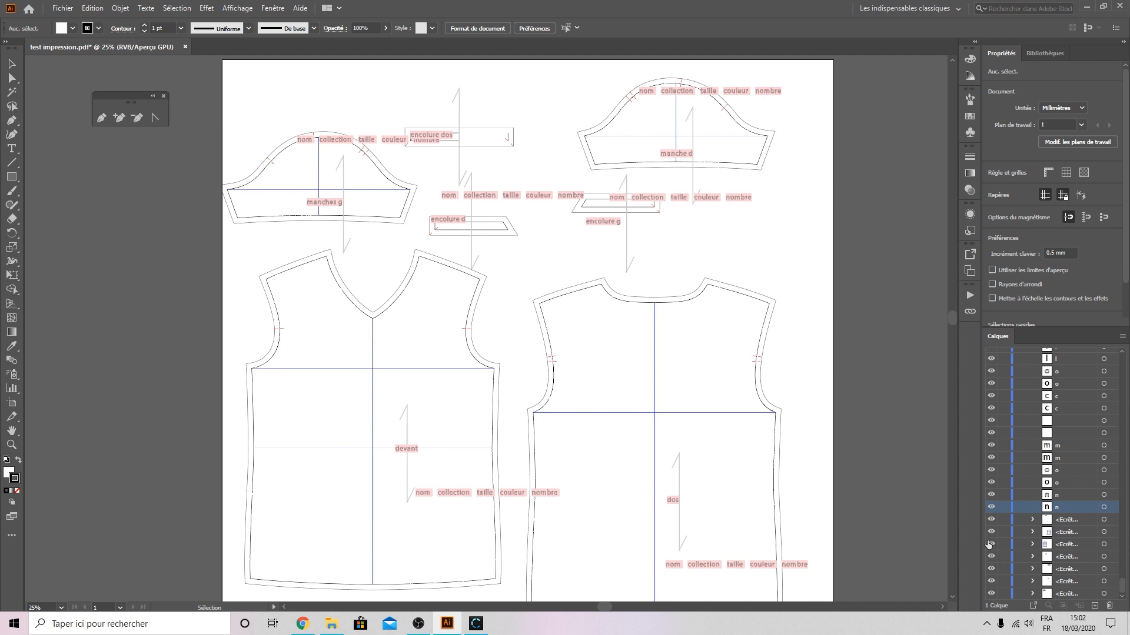
{"action": "left_click", "coordinate": [991, 544]}
{"action": "left_click", "coordinate": [991, 545]}
{"action": "left_click", "coordinate": [991, 545]}
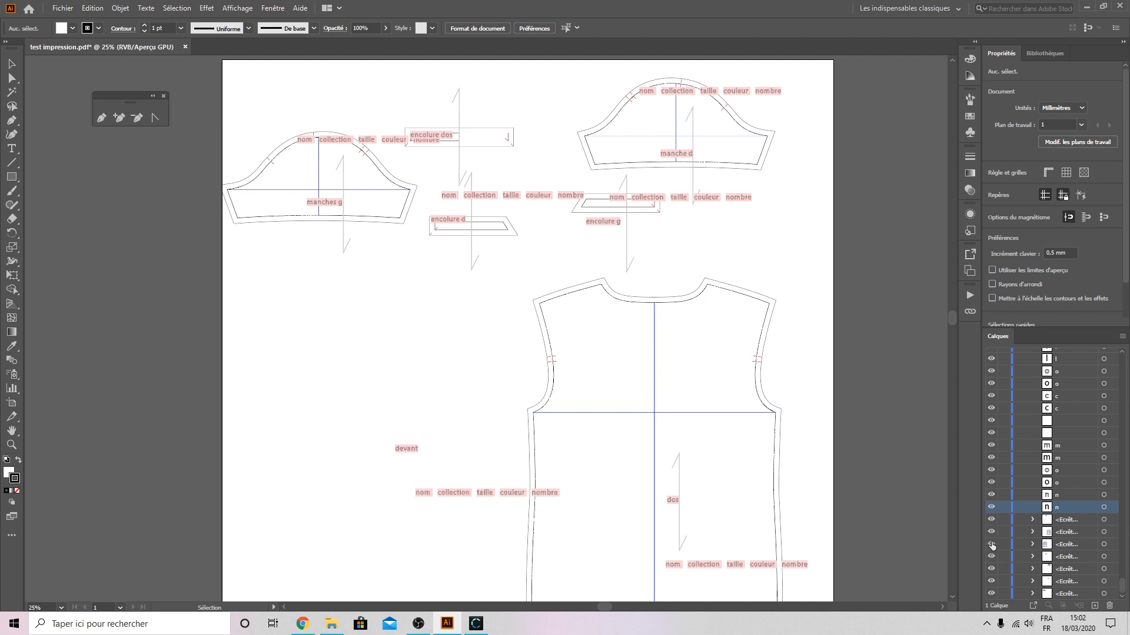
{"action": "left_click", "coordinate": [991, 544]}
{"action": "left_click", "coordinate": [991, 545]}
{"action": "left_click", "coordinate": [994, 545]}
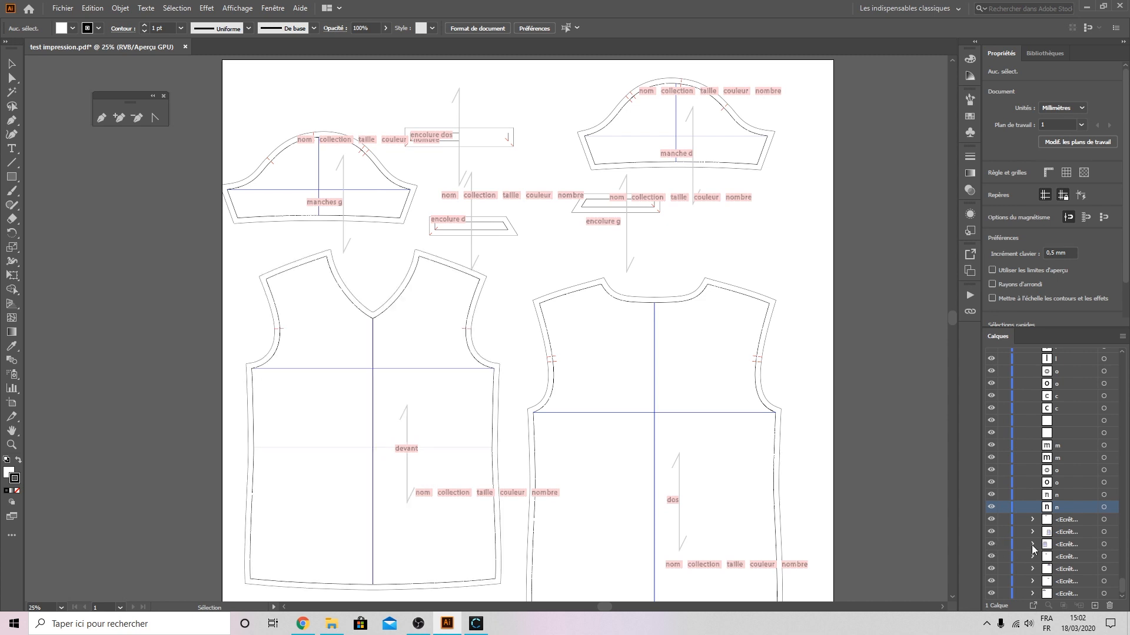
{"action": "left_click", "coordinate": [1105, 545]}
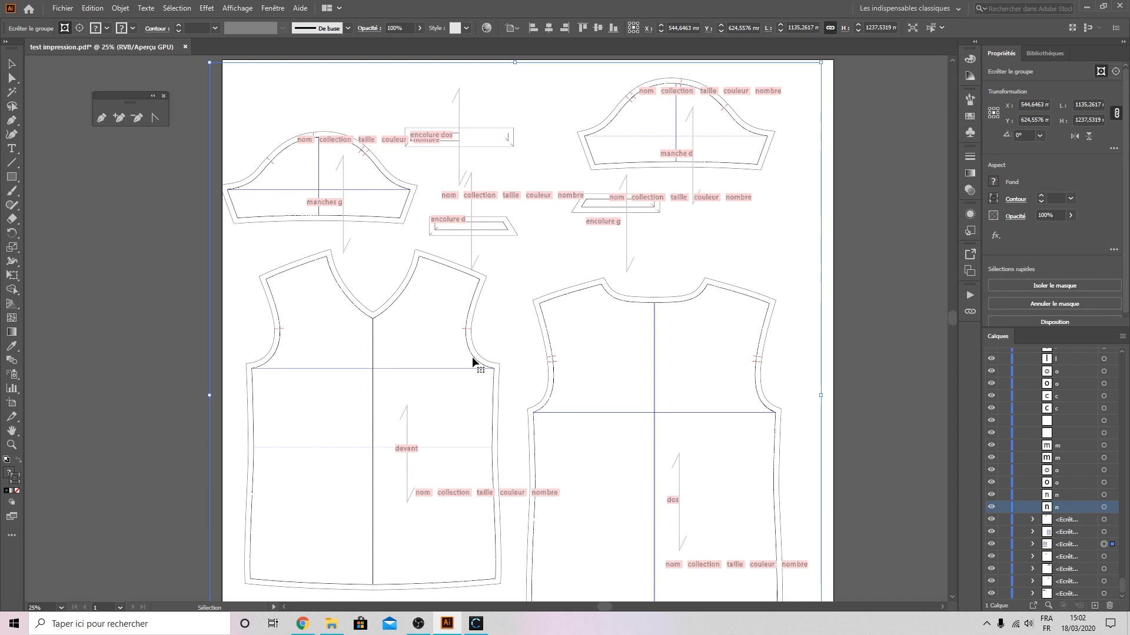
{"action": "left_click_drag", "start_coordinate": [473, 360], "coordinate": [473, 383]}
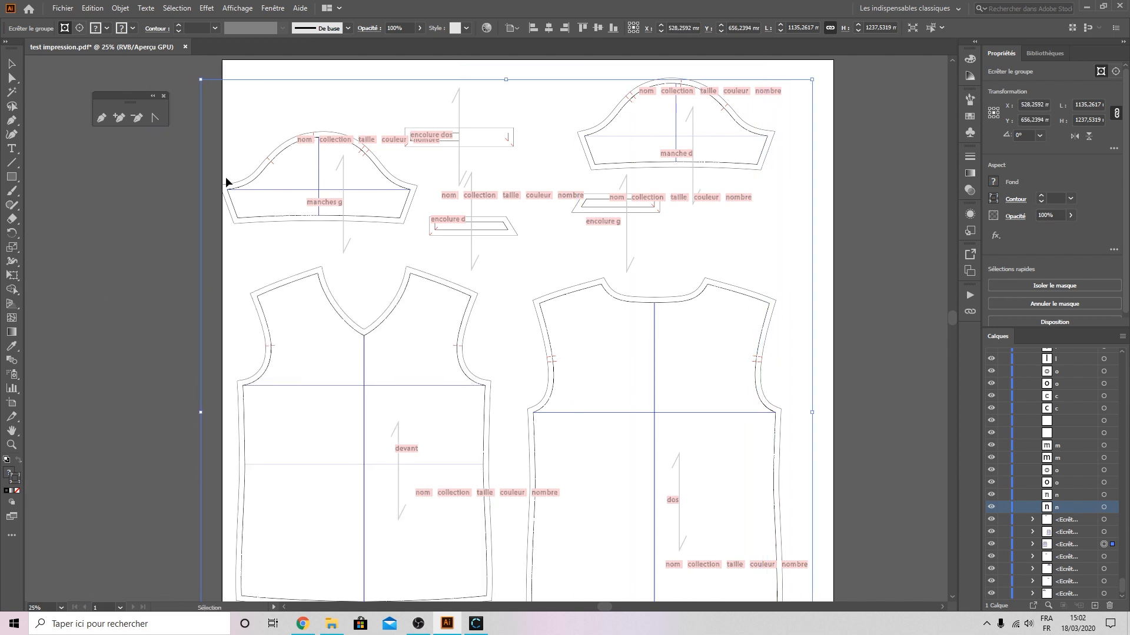
Start a new document from the print (Impression) presets and set its units to centimetres.
{"action": "left_click", "coordinate": [62, 8]}
{"action": "left_click", "coordinate": [86, 22]}
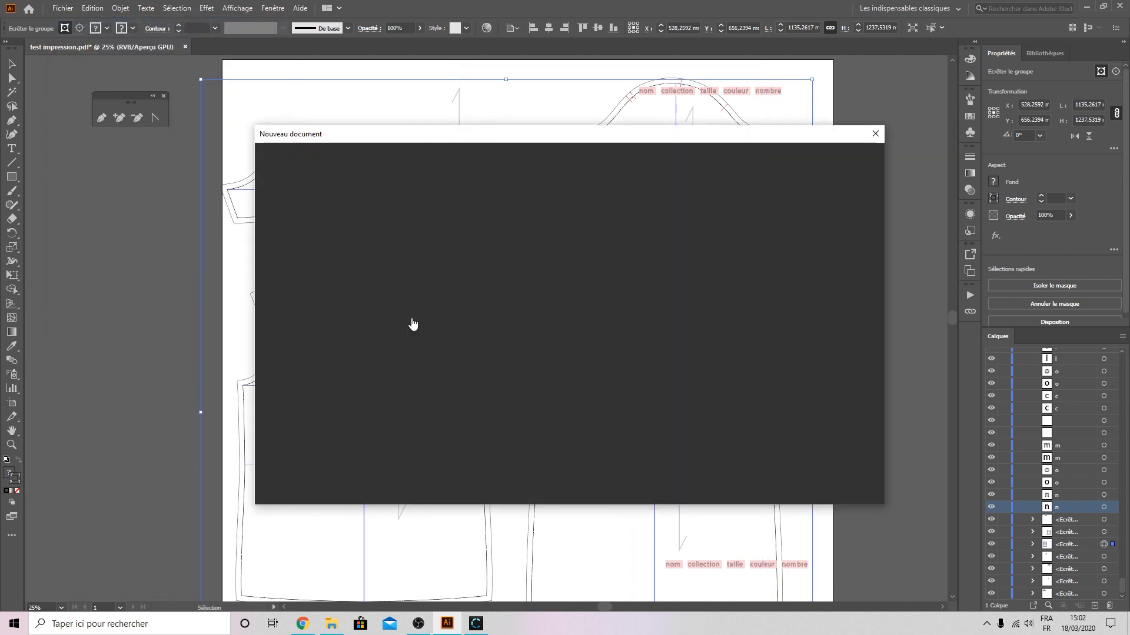
{"action": "left_click", "coordinate": [625, 157]}
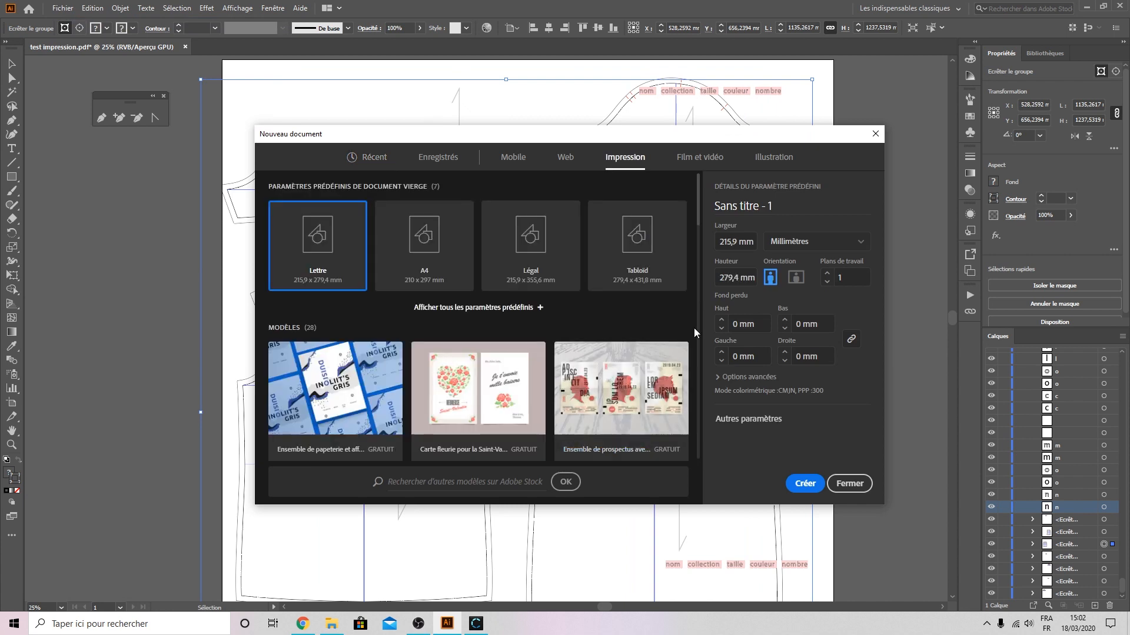
{"action": "left_click", "coordinate": [788, 243]}
{"action": "left_click", "coordinate": [790, 344]}
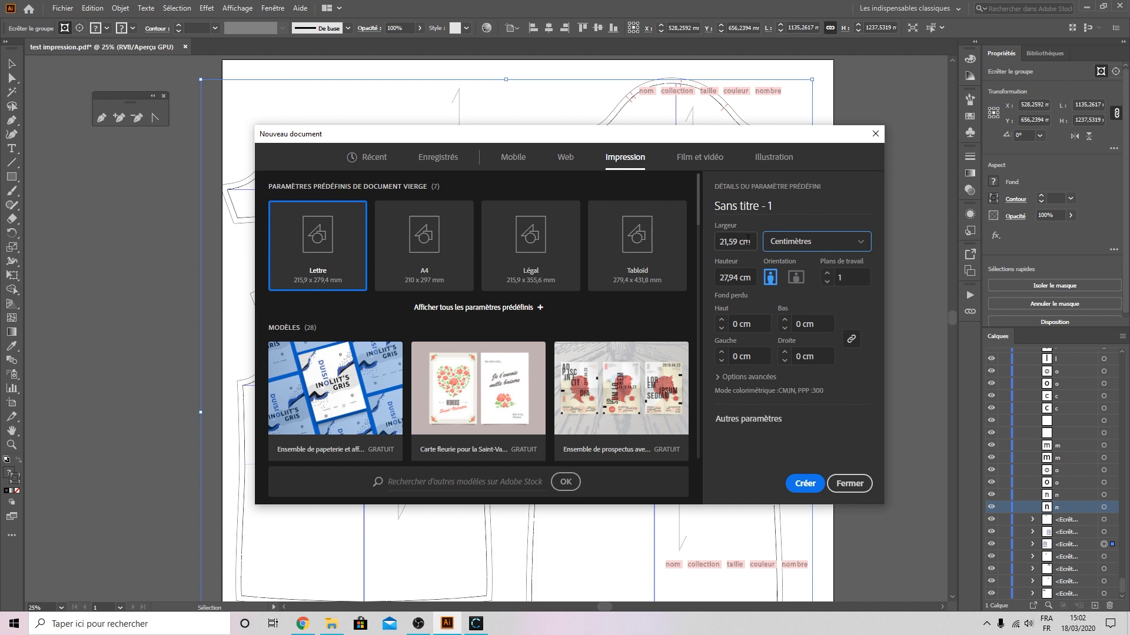
Set the new document's width to 500 cm and height to 85 cm, and create it.
{"action": "left_click", "coordinate": [747, 238]}
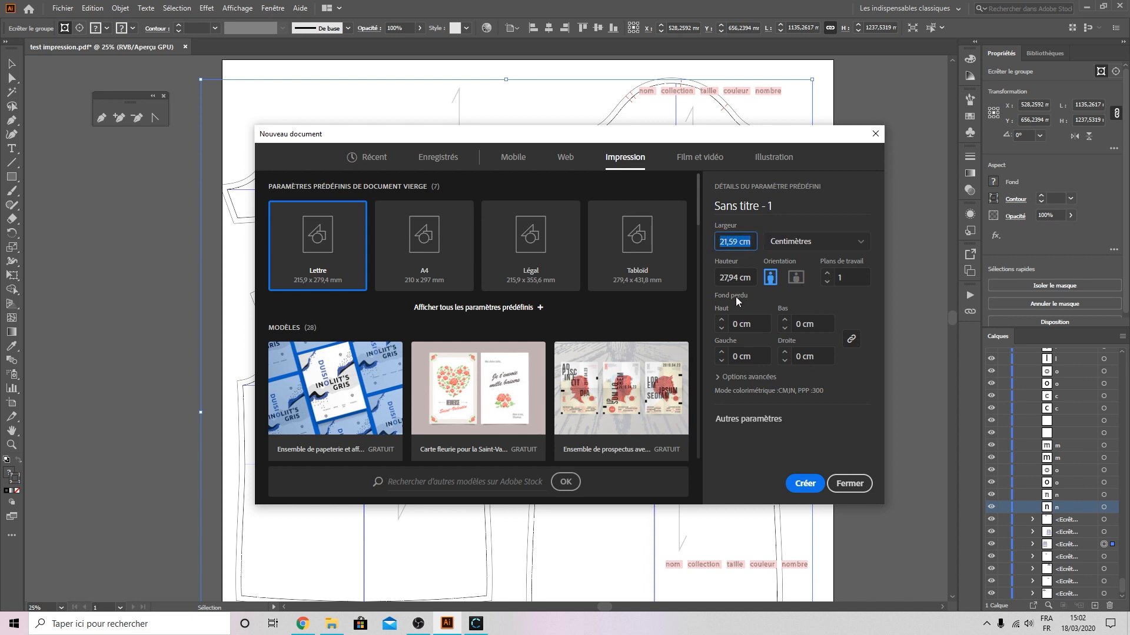
{"action": "type", "text": "85"}
{"action": "left_click", "coordinate": [748, 281]}
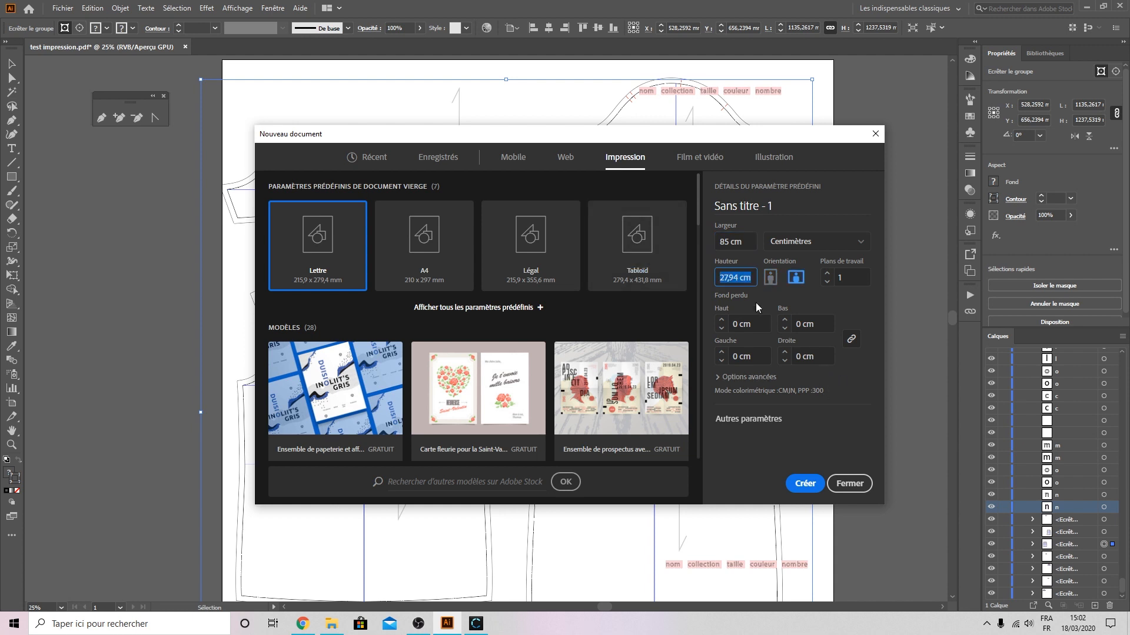
{"action": "type", "text": "85"}
{"action": "left_click", "coordinate": [730, 238]}
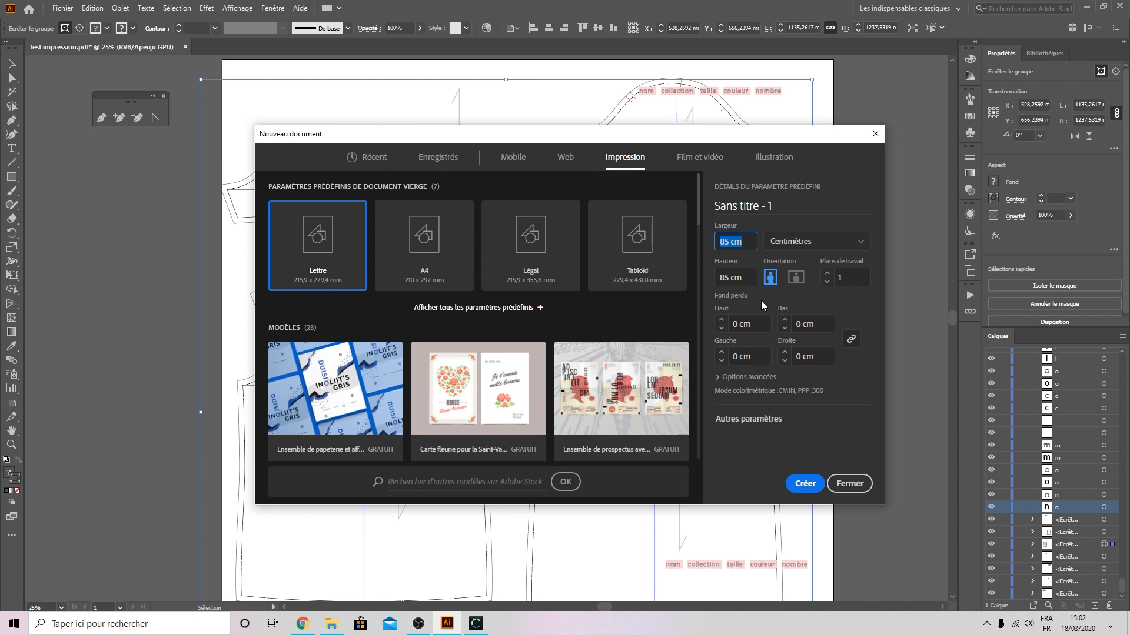
{"action": "type", "text": "500"}
{"action": "left_click", "coordinate": [805, 483]}
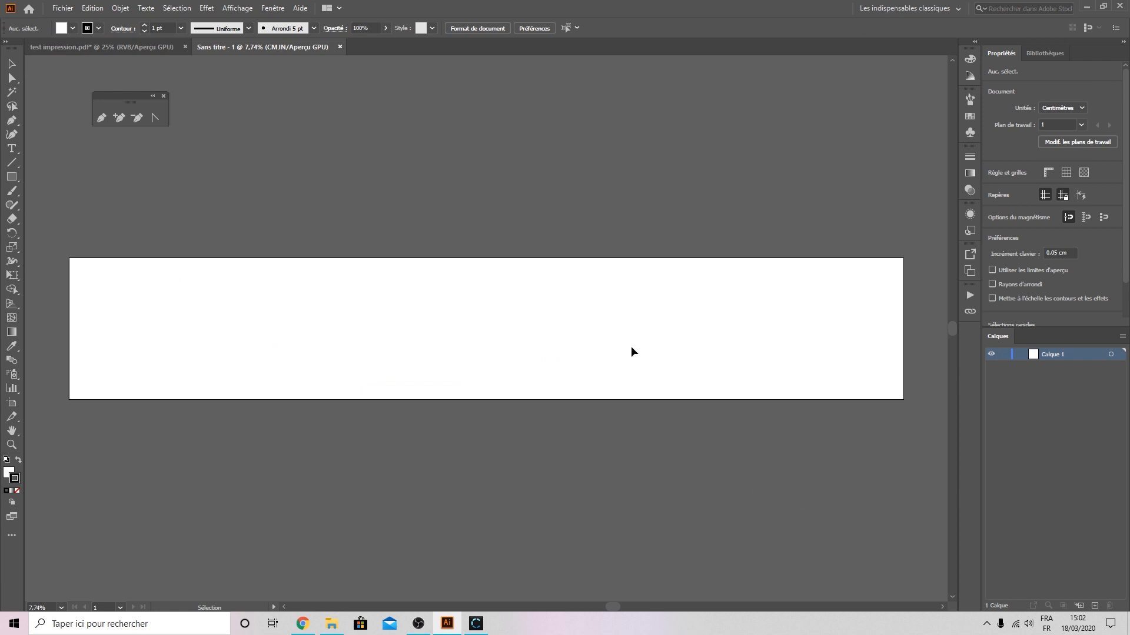
Copy the front piece from "test impression" into the new document, rotate it 90° and place it at the artboard's left end.
{"action": "left_click", "coordinate": [99, 50]}
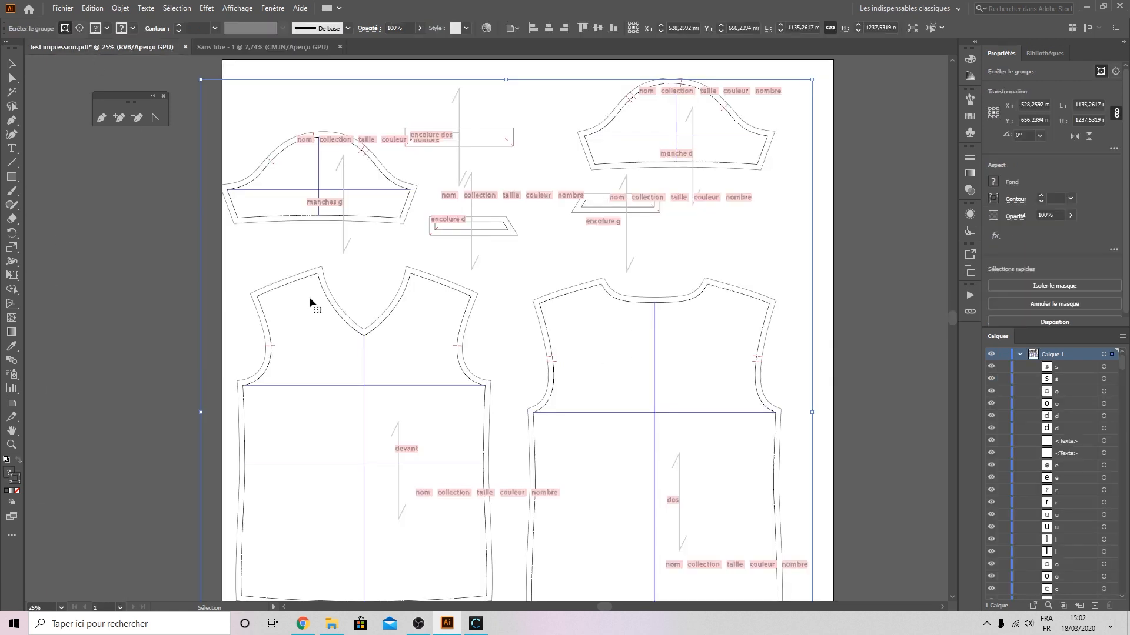
{"action": "left_click_drag", "start_coordinate": [299, 278], "coordinate": [308, 303]}
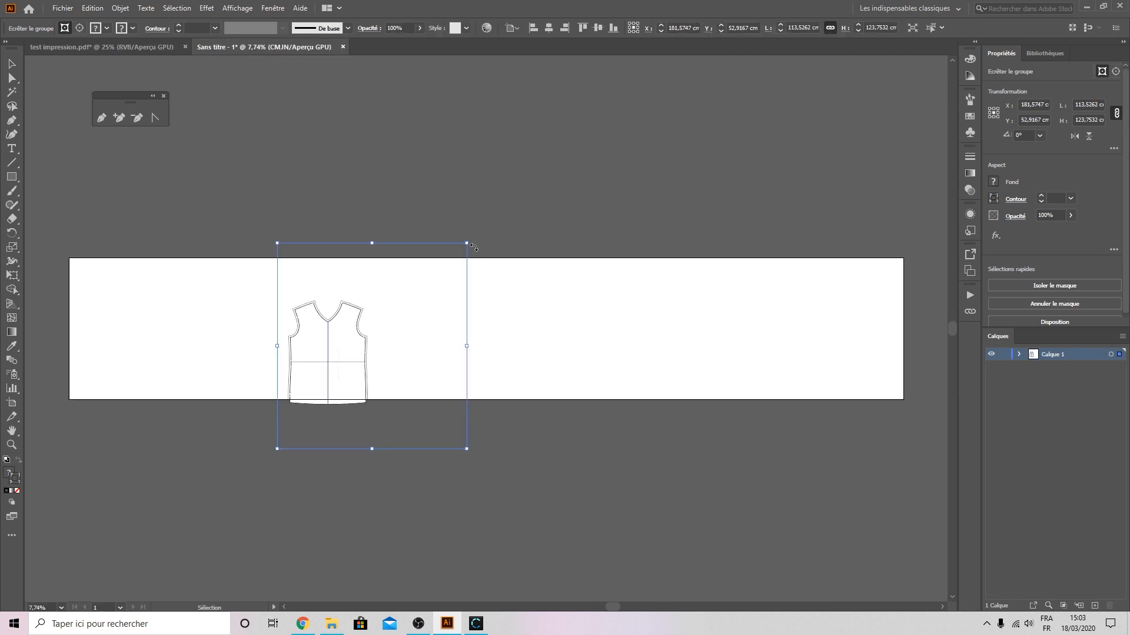
{"action": "left_click_drag", "start_coordinate": [362, 353], "coordinate": [129, 354]}
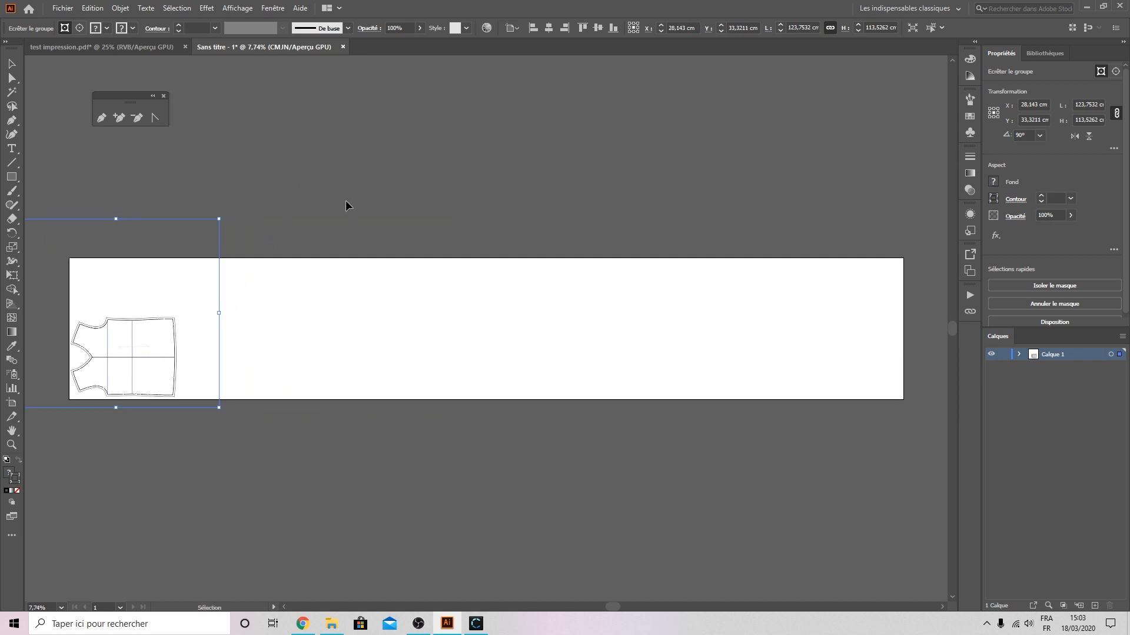
{"action": "left_click", "coordinate": [345, 200]}
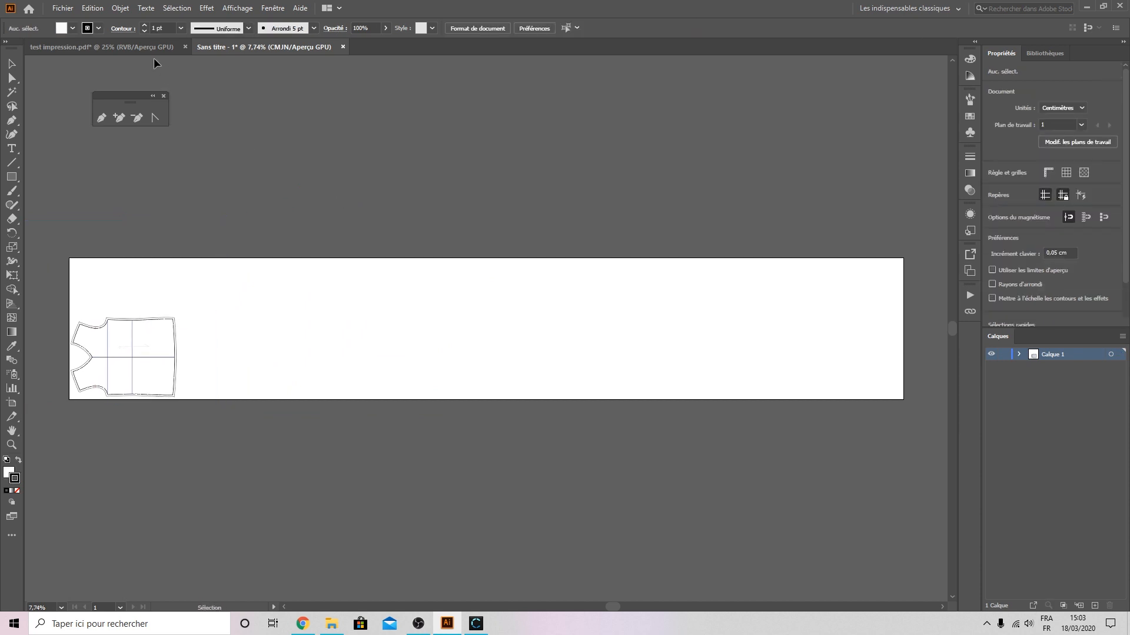
Select the six clip groups at the end of "test impression"'s layer and copy them into the new 500 × 85 cm document.
{"action": "left_click", "coordinate": [153, 52]}
{"action": "left_click_drag", "start_coordinate": [1121, 363], "coordinate": [1121, 587]}
{"action": "left_click", "coordinate": [1112, 594]}
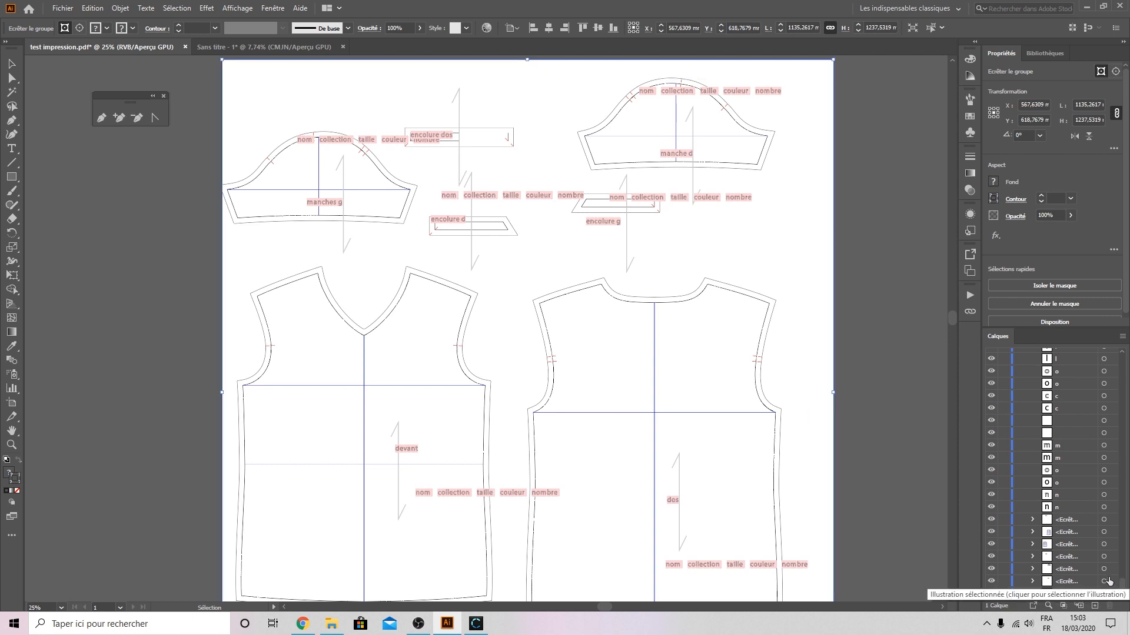
{"action": "left_click", "coordinate": [1111, 581], "text": "shift"}
{"action": "left_click", "coordinate": [1111, 569], "text": "shift"}
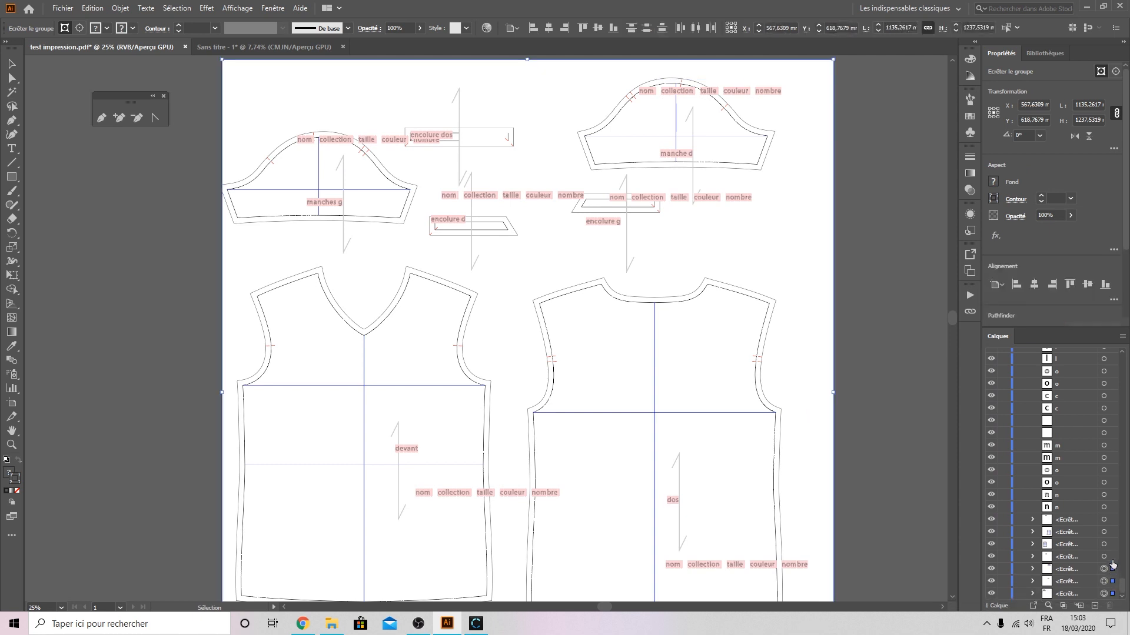
{"action": "left_click", "coordinate": [1111, 556], "text": "shift"}
{"action": "left_click", "coordinate": [1112, 544], "text": "shift"}
{"action": "left_click", "coordinate": [1111, 532], "text": "shift"}
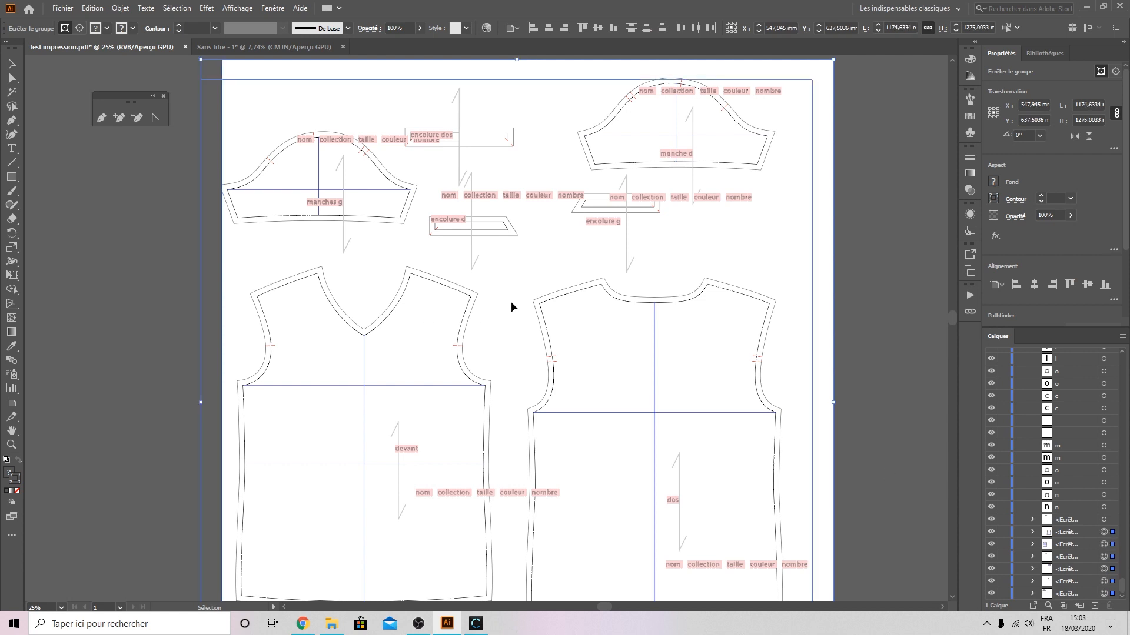
{"action": "left_click_drag", "start_coordinate": [469, 300], "coordinate": [657, 312]}
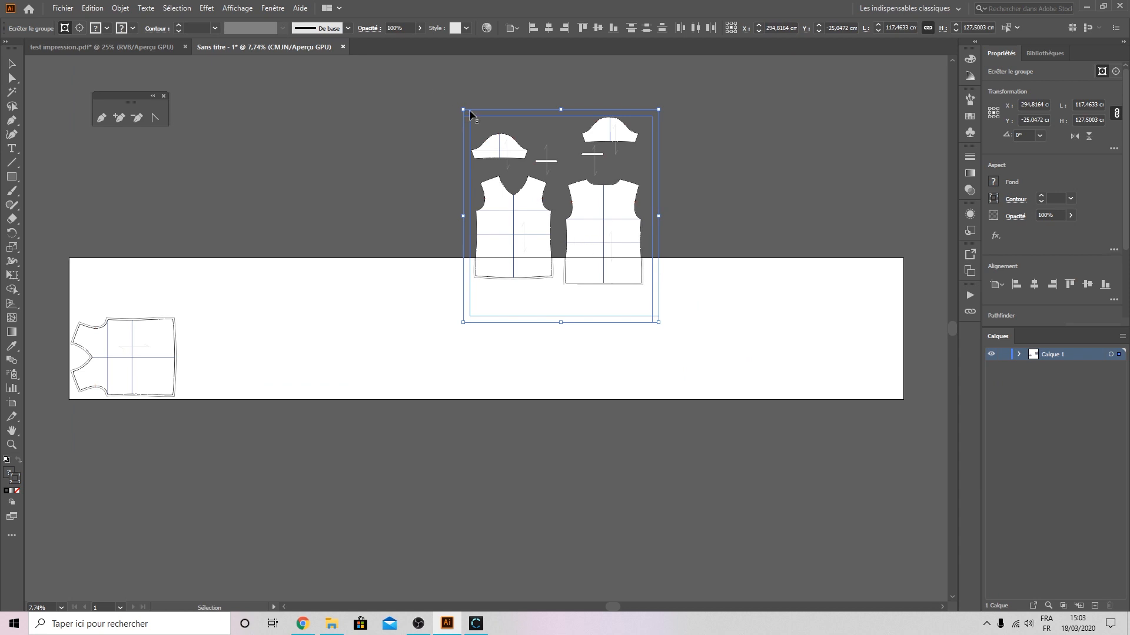
Rotate the pasted pattern pieces 90° and delete the duplicate front piece.
{"action": "left_click_drag", "start_coordinate": [463, 104], "coordinate": [373, 189]}
{"action": "left_click_drag", "start_coordinate": [381, 266], "coordinate": [390, 292], "text": "shift"}
{"action": "left_click", "coordinate": [344, 183]}
{"action": "left_click", "coordinate": [572, 274]}
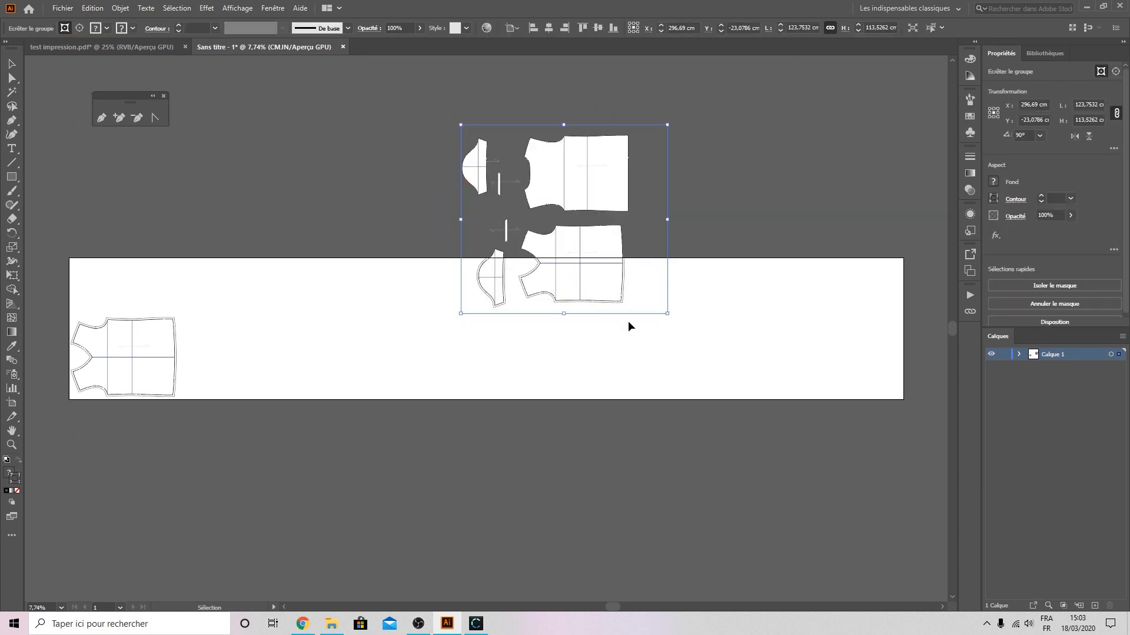
{"action": "left_click_drag", "start_coordinate": [597, 271], "coordinate": [642, 384]}
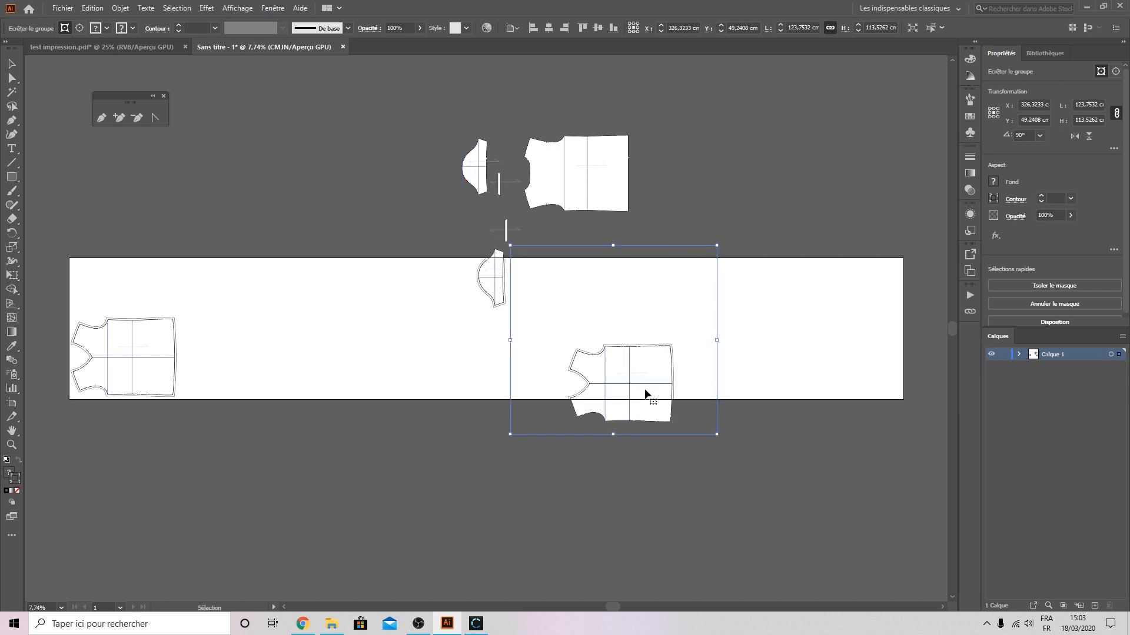
{"action": "key", "text": "Delete"}
Place the back piece just right of the front piece and one sleeve above the front at the artboard's left edge.
{"action": "left_click_drag", "start_coordinate": [578, 198], "coordinate": [238, 370]}
{"action": "left_click", "coordinate": [294, 370]}
{"action": "left_click_drag", "start_coordinate": [479, 187], "coordinate": [93, 297]}
{"action": "left_click_drag", "start_coordinate": [90, 301], "coordinate": [89, 302]}
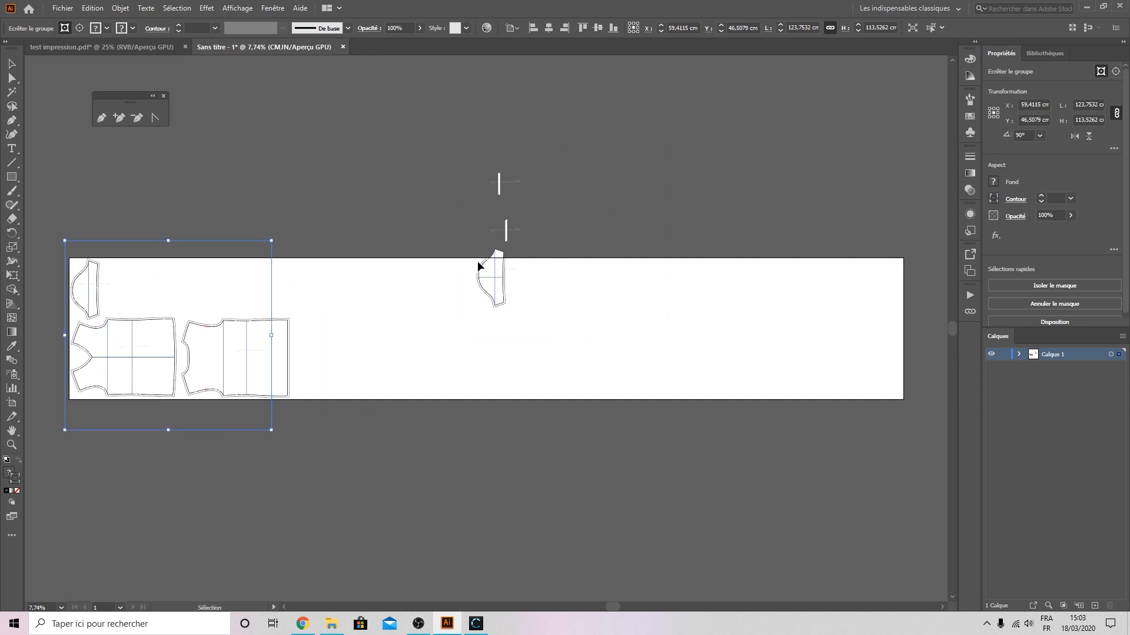
Rotate the second sleeve to about 33° and fit it beside the first sleeve, above the front piece.
{"action": "left_click_drag", "start_coordinate": [485, 283], "coordinate": [118, 299]}
{"action": "left_click_drag", "start_coordinate": [289, 140], "coordinate": [366, 197]}
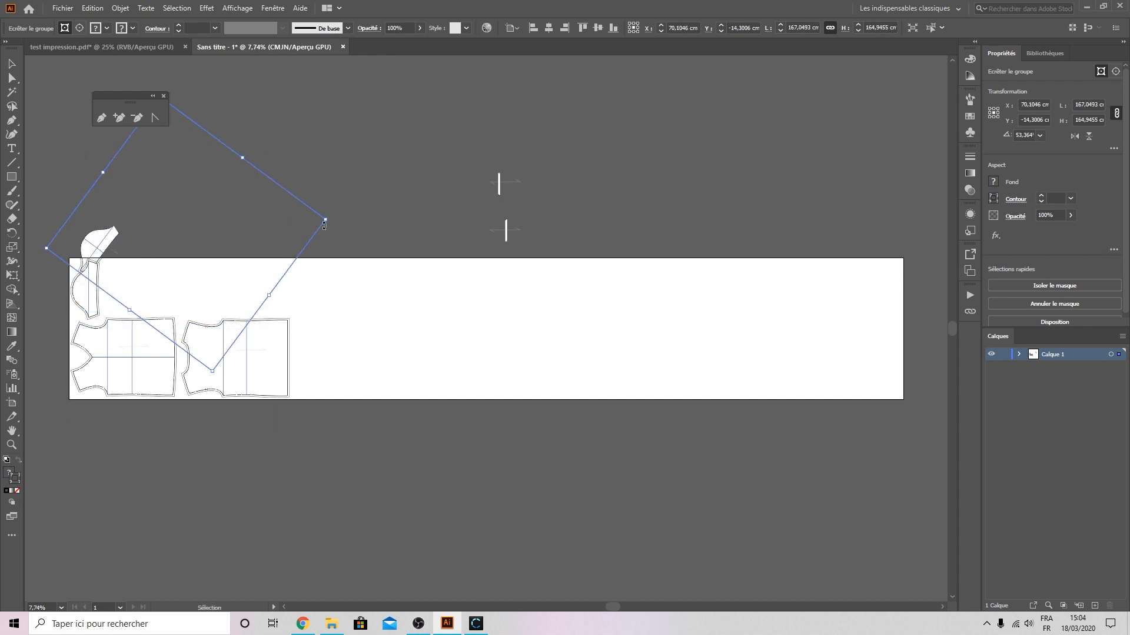
{"action": "left_click_drag", "start_coordinate": [328, 218], "coordinate": [329, 272]}
{"action": "left_click_drag", "start_coordinate": [119, 206], "coordinate": [151, 277]}
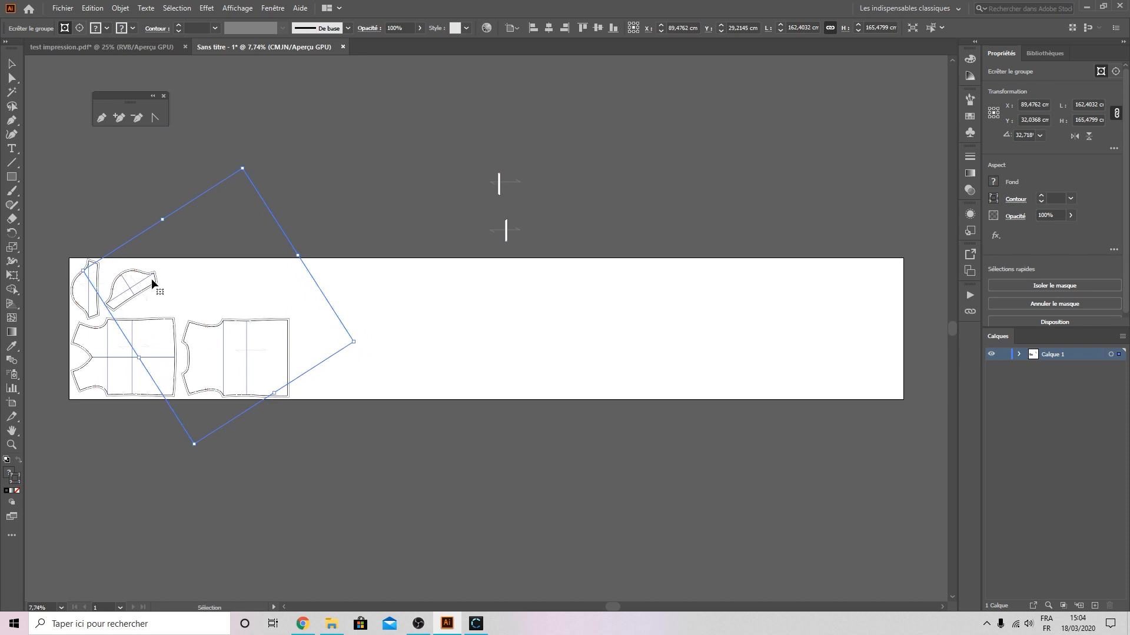
{"action": "left_click", "coordinate": [368, 237]}
Place the two neckline strips upright beside the tilted sleeve, in the space above the body pieces.
{"action": "left_click_drag", "start_coordinate": [497, 189], "coordinate": [158, 302]}
{"action": "left_click_drag", "start_coordinate": [171, 352], "coordinate": [185, 277]}
{"action": "left_click", "coordinate": [171, 280]}
{"action": "left_click", "coordinate": [326, 341]}
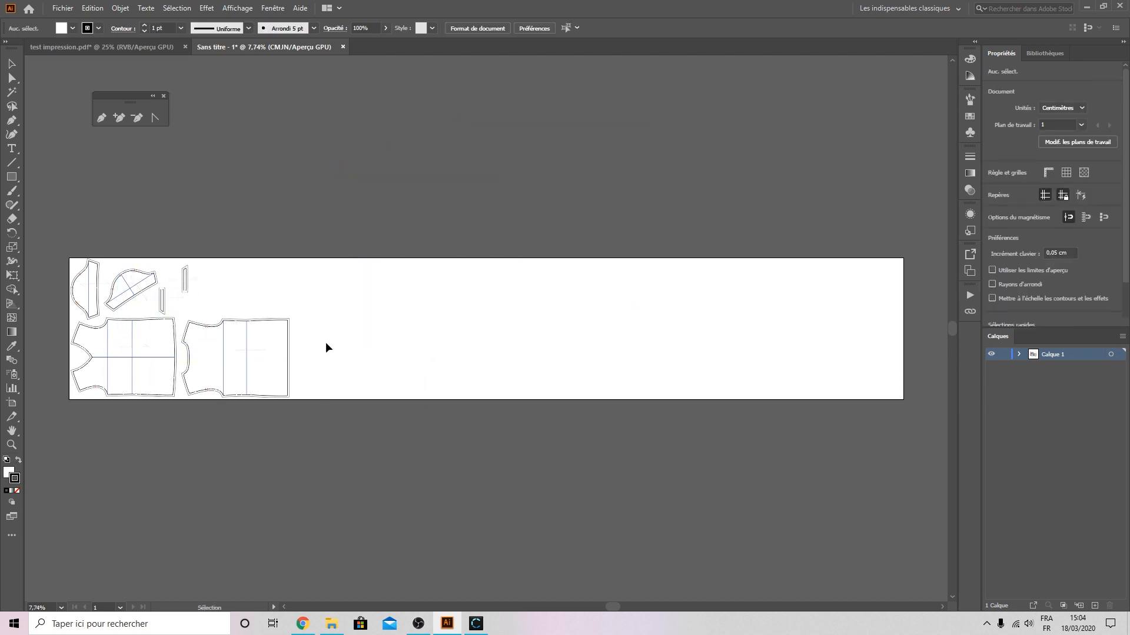
Examine the arranged pieces up close and compare them with the originals in "test impression".
{"action": "scroll", "coordinate": [161, 353], "scroll_direction": "up", "scroll_amount": 2, "text": "alt"}
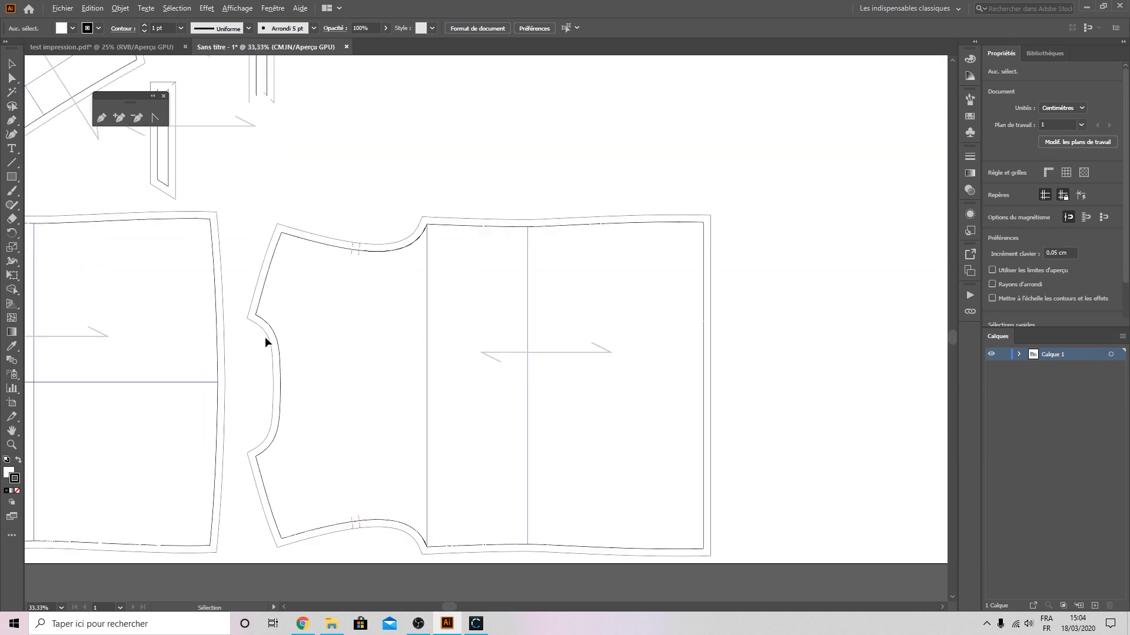
{"action": "scroll", "coordinate": [264, 337], "scroll_direction": "down", "scroll_amount": 1, "text": "alt"}
{"action": "scroll", "coordinate": [300, 275], "scroll_direction": "down", "scroll_amount": 2}
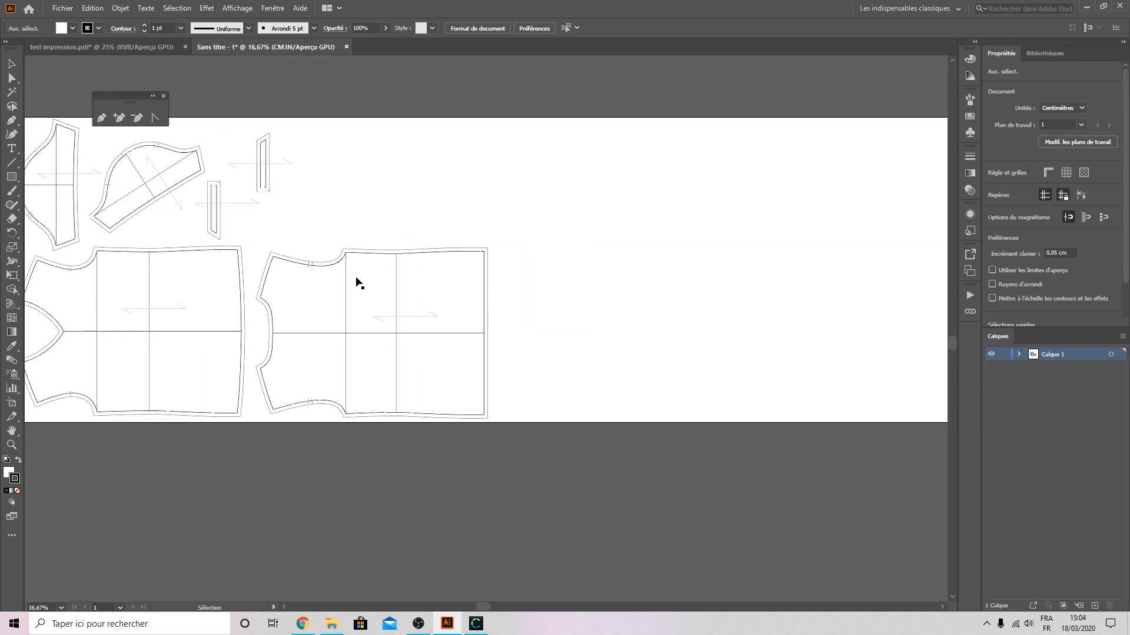
{"action": "scroll", "coordinate": [386, 293], "scroll_direction": "up", "scroll_amount": 1}
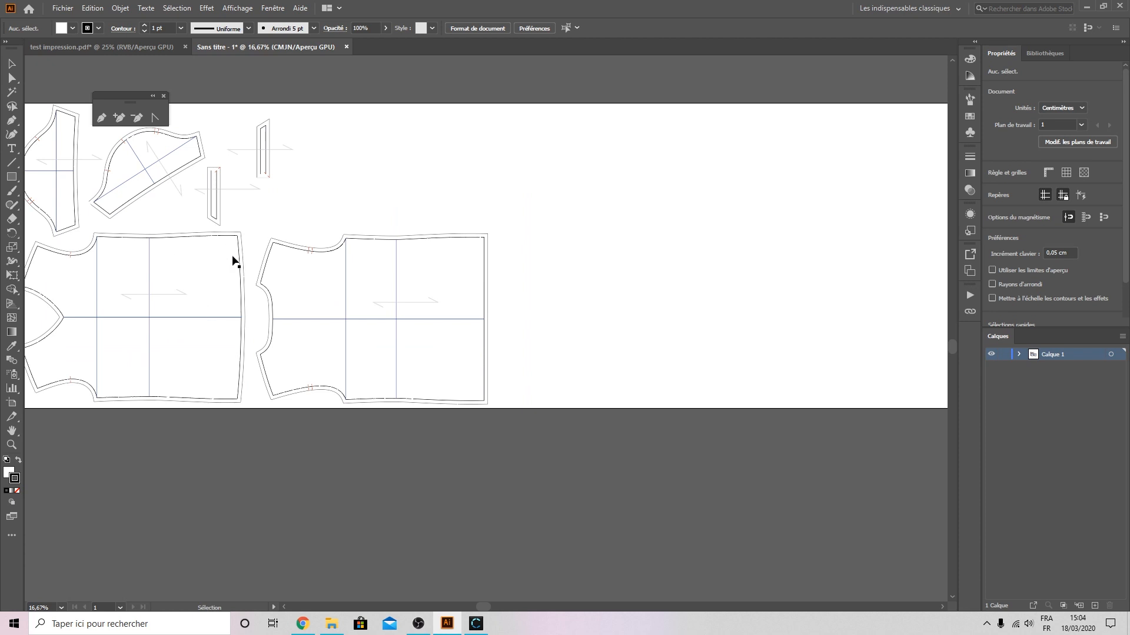
{"action": "left_click", "coordinate": [161, 46]}
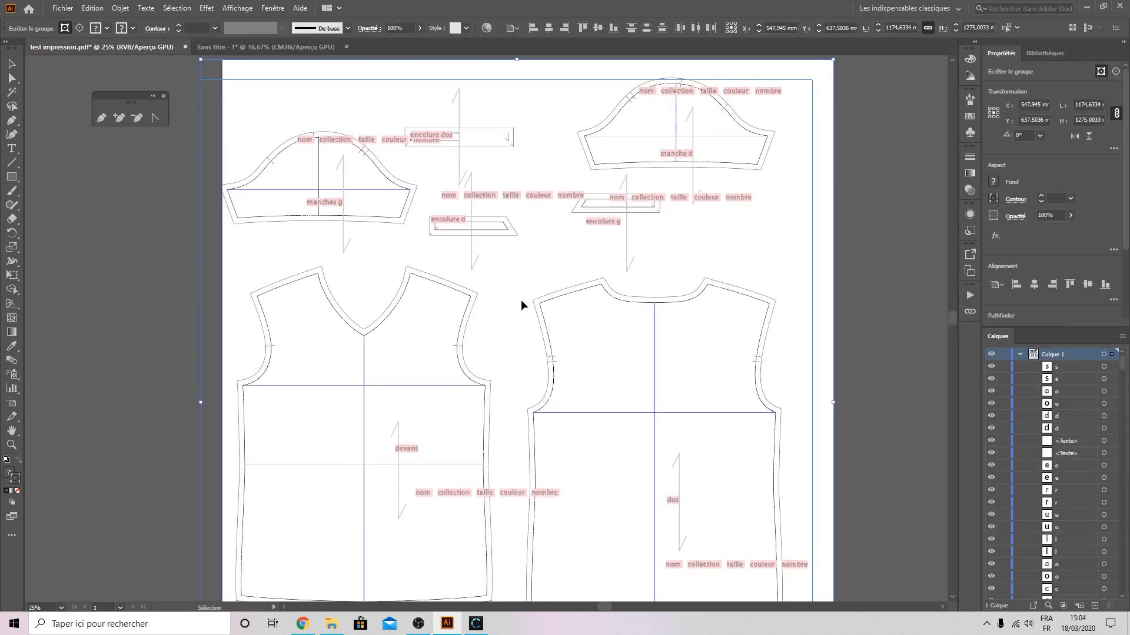
{"action": "scroll", "coordinate": [547, 302], "scroll_direction": "down", "scroll_amount": 1}
{"action": "scroll", "coordinate": [552, 297], "scroll_direction": "up", "scroll_amount": 1}
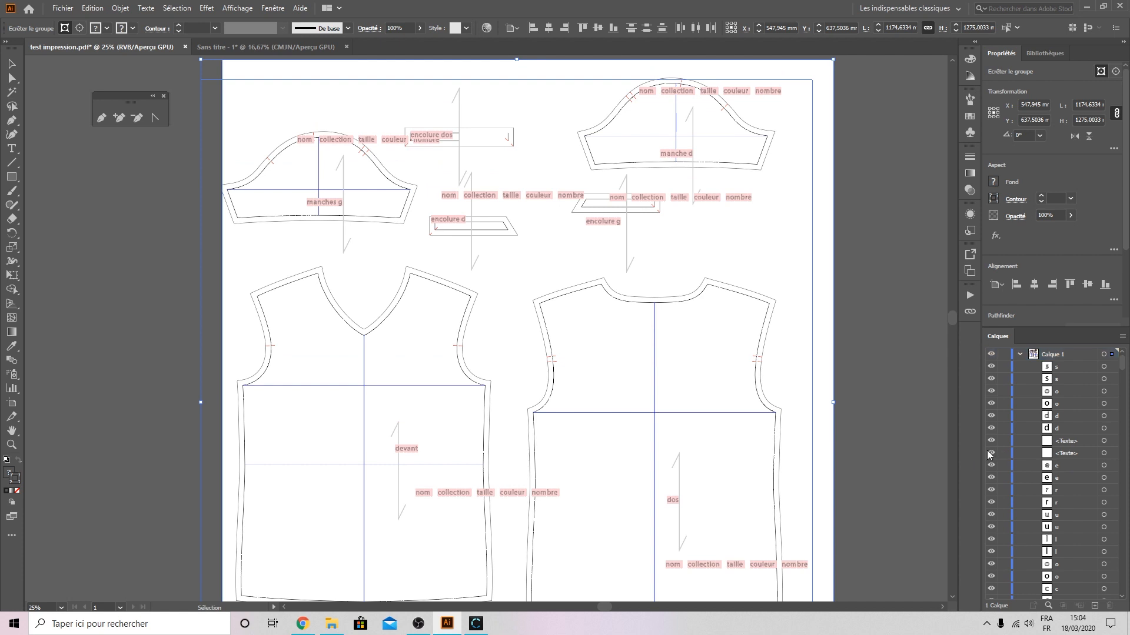
{"action": "left_click", "coordinate": [220, 46]}
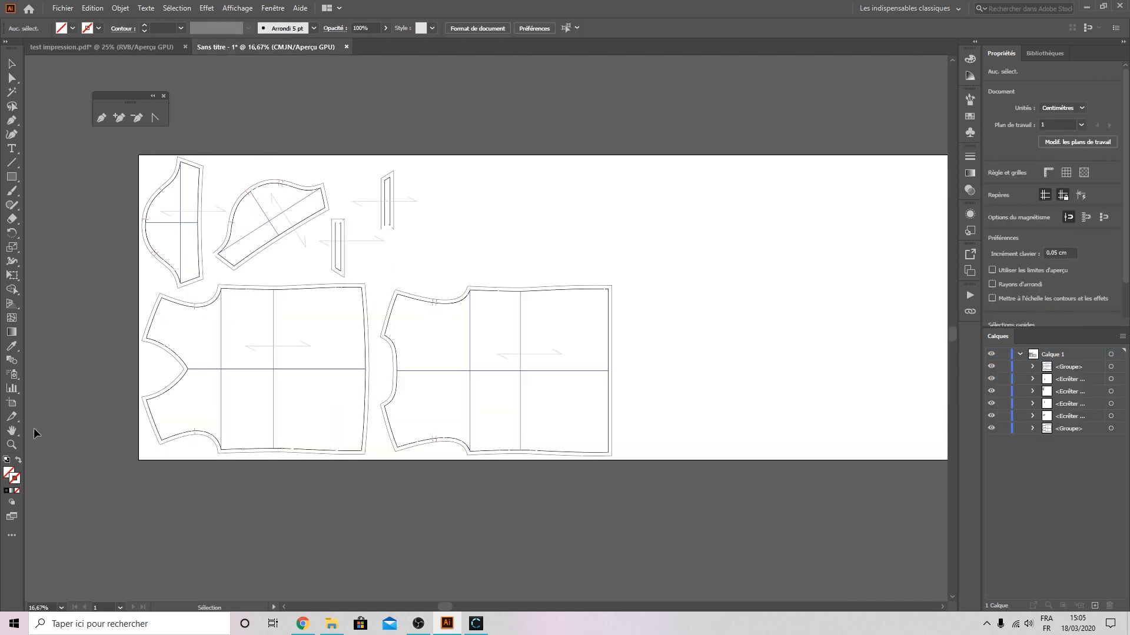
Shorten the artboard from its right side to just beyond the back piece's hem, about 134.3 cm wide.
{"action": "left_click", "coordinate": [19, 405]}
{"action": "scroll", "coordinate": [665, 429], "scroll_direction": "up", "scroll_amount": 1}
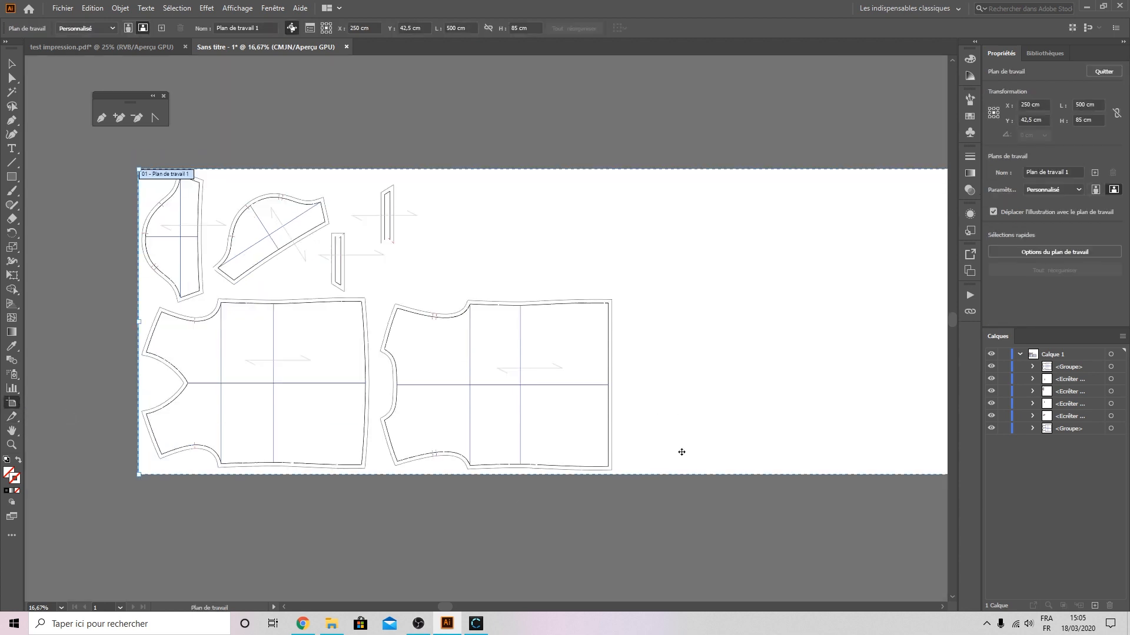
{"action": "scroll", "coordinate": [570, 525], "scroll_direction": "right", "scroll_amount": 10}
{"action": "scroll", "coordinate": [507, 487], "scroll_direction": "up", "scroll_amount": 1}
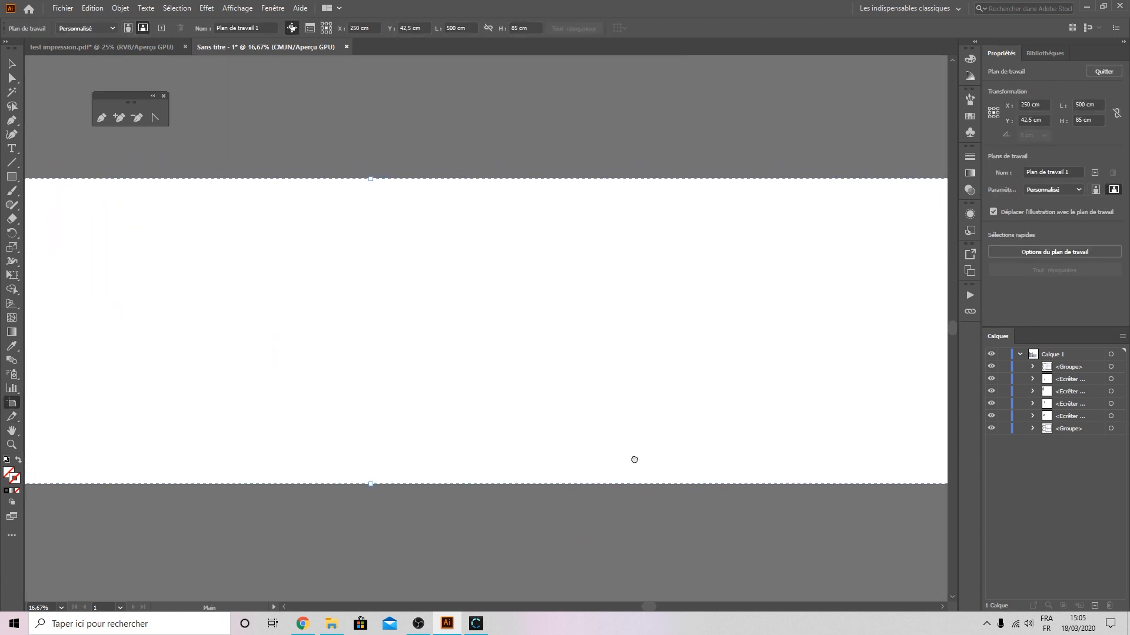
{"action": "scroll", "coordinate": [561, 459], "scroll_direction": "down", "scroll_amount": 2, "text": "alt"}
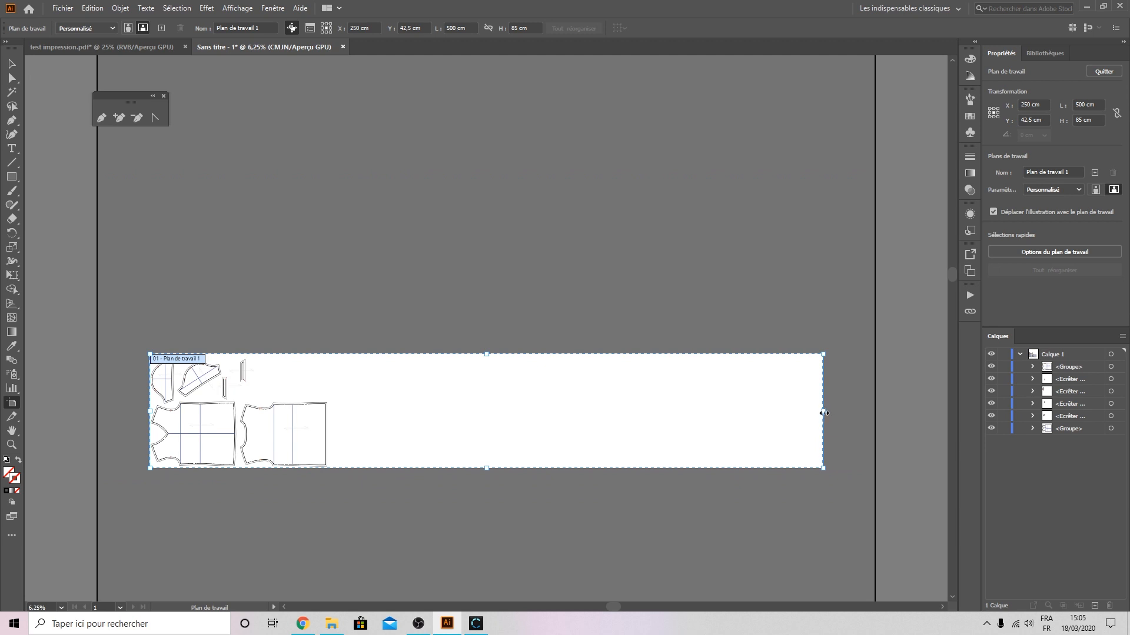
{"action": "left_click_drag", "start_coordinate": [645, 413], "coordinate": [329, 411]}
{"action": "scroll", "coordinate": [298, 445], "scroll_direction": "up", "scroll_amount": 5, "text": "alt"}
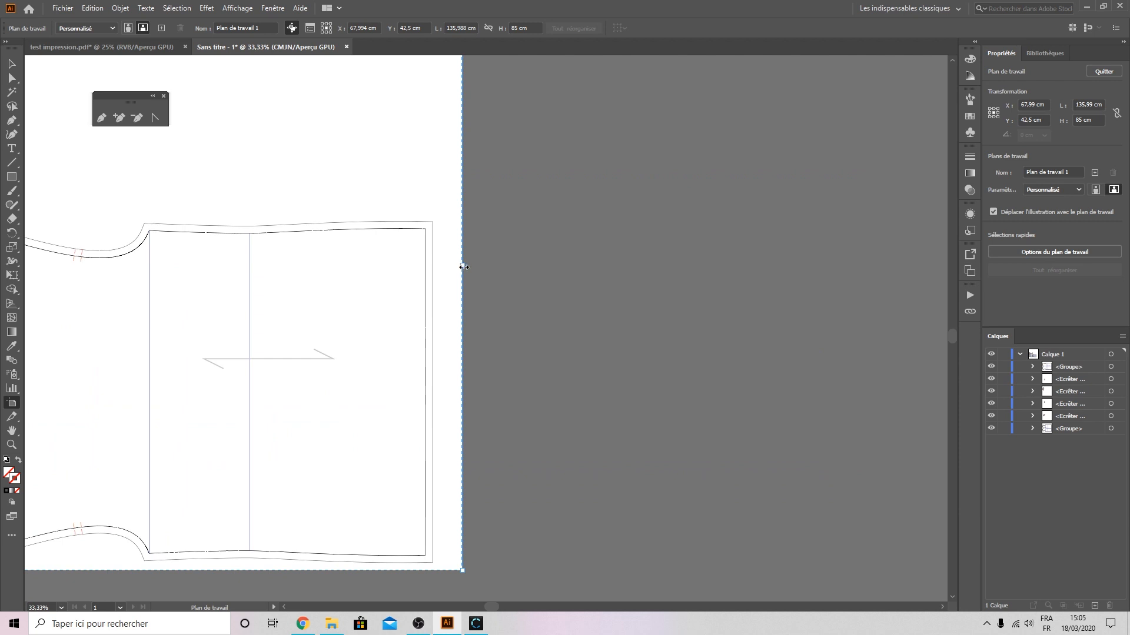
{"action": "mouse_move", "coordinate": [464, 268]}
{"action": "left_mouse_down"}
{"action": "mouse_move", "coordinate": [436, 260]}
{"action": "mouse_move", "coordinate": [452, 269]}
{"action": "left_mouse_up"}
{"action": "left_click", "coordinate": [567, 310]}
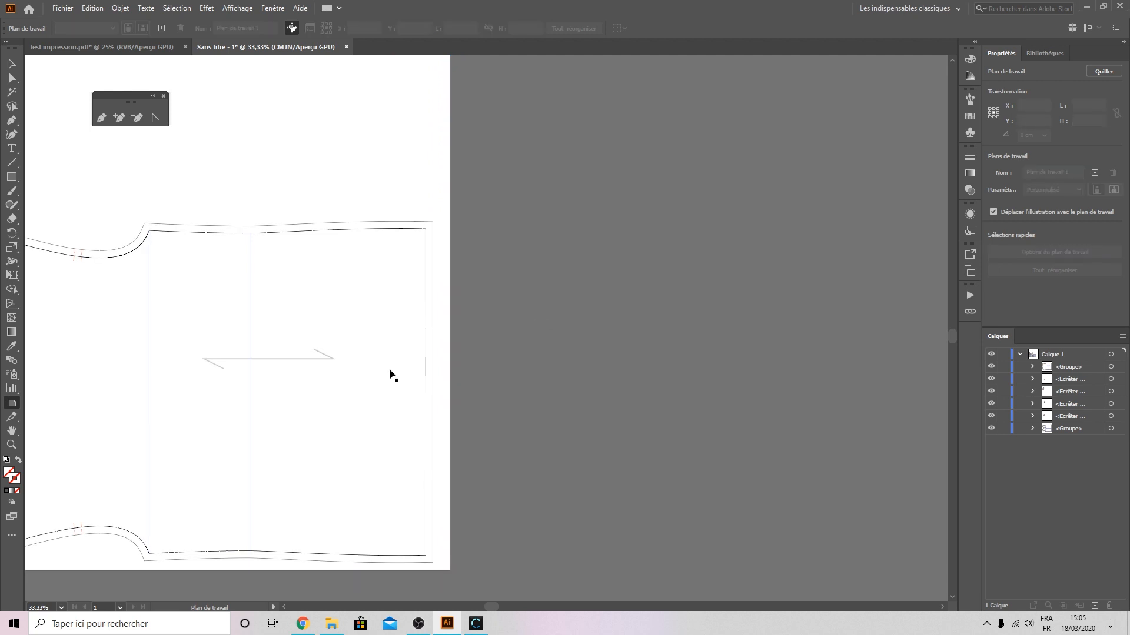
Set the artboard's width to exactly 135 cm and leave artboard editing.
{"action": "left_click", "coordinate": [334, 187]}
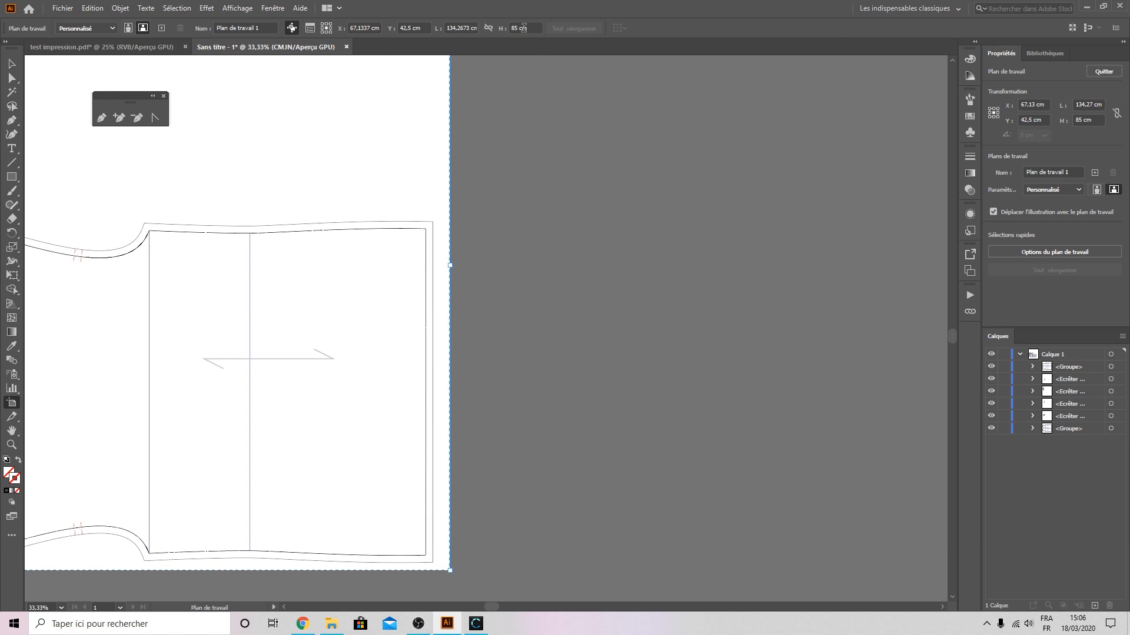
{"action": "left_click", "coordinate": [474, 30]}
{"action": "type", "text": "135m"}
{"action": "key", "text": "Return"}
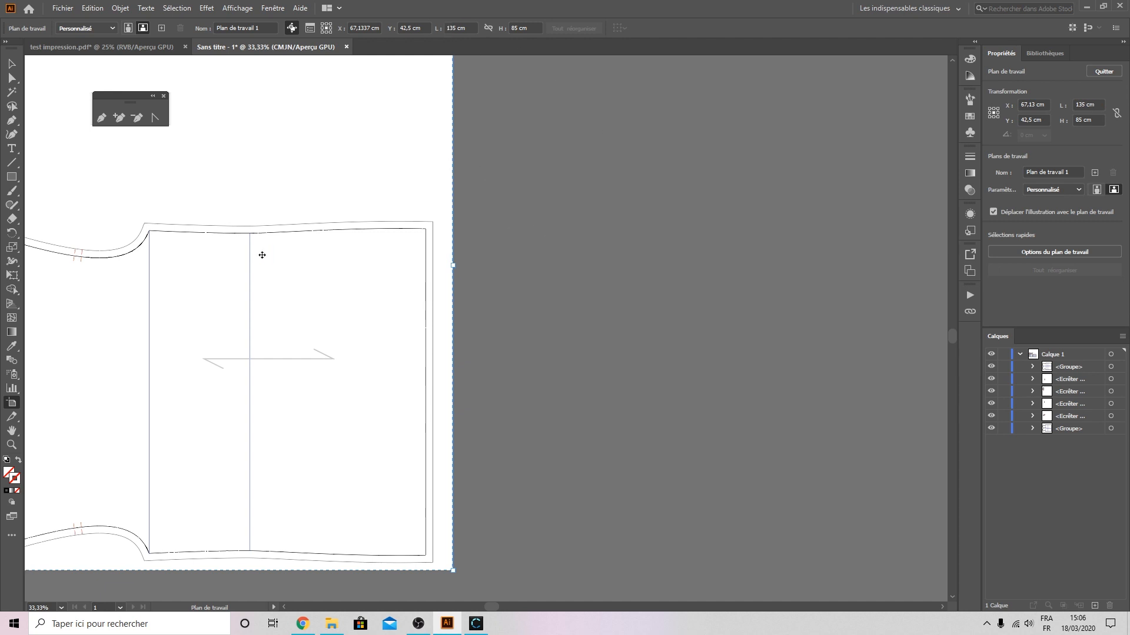
{"action": "left_click", "coordinate": [12, 65]}
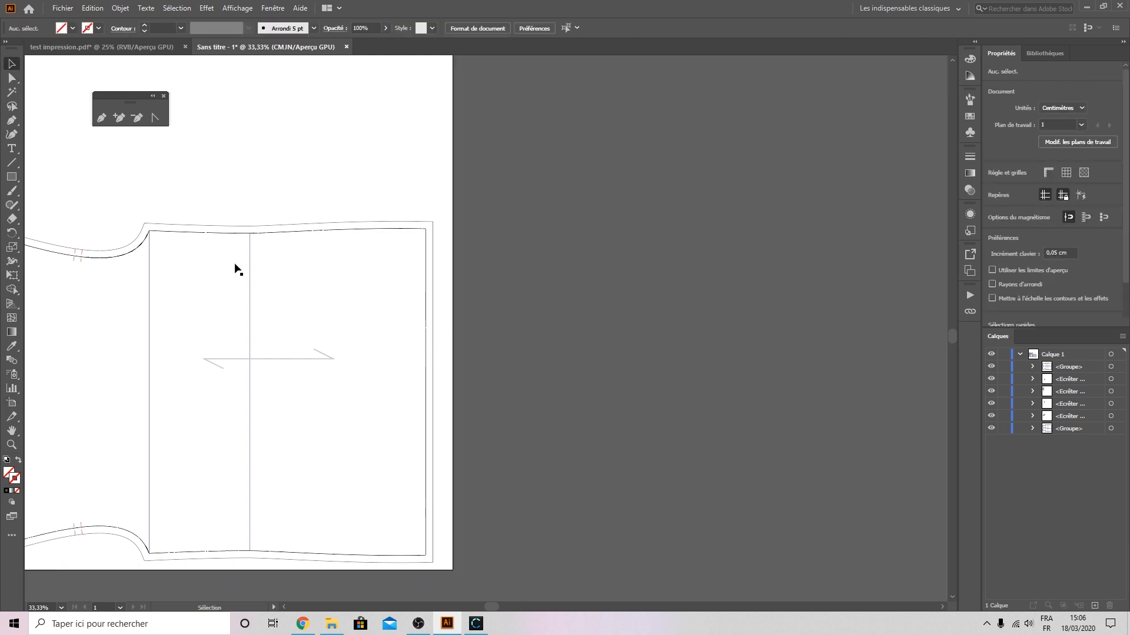
Add a text frame about 23 × 13 cm above the back piece reading "135 cm", "Imprtimeuyr corep", "Fichier PDF" and "Top Arma t. M".
{"action": "left_click_drag", "start_coordinate": [207, 257], "coordinate": [503, 529]}
{"action": "left_click_drag", "start_coordinate": [197, 335], "coordinate": [180, 253]}
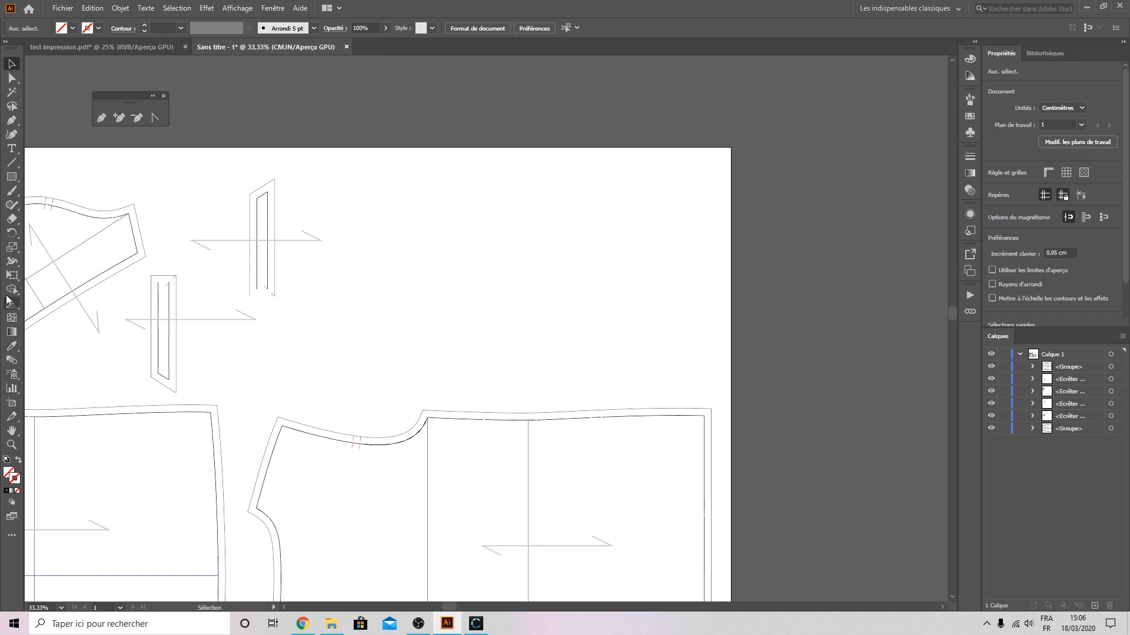
{"action": "left_click", "coordinate": [11, 149]}
{"action": "left_click_drag", "start_coordinate": [503, 196], "coordinate": [675, 294]}
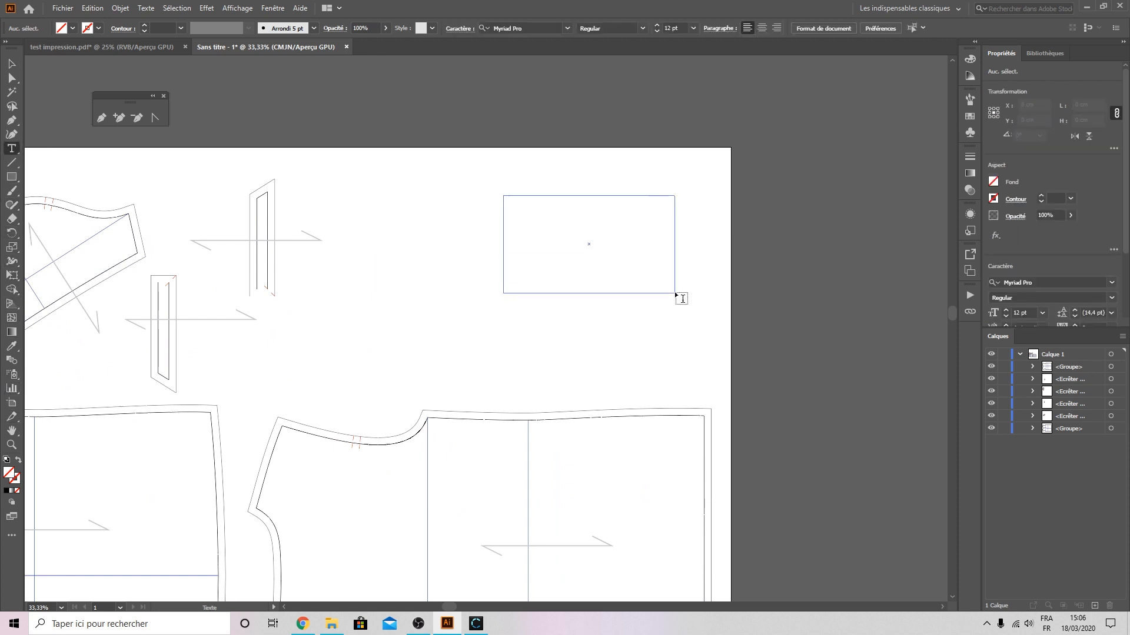
{"action": "type", "text": "1"}
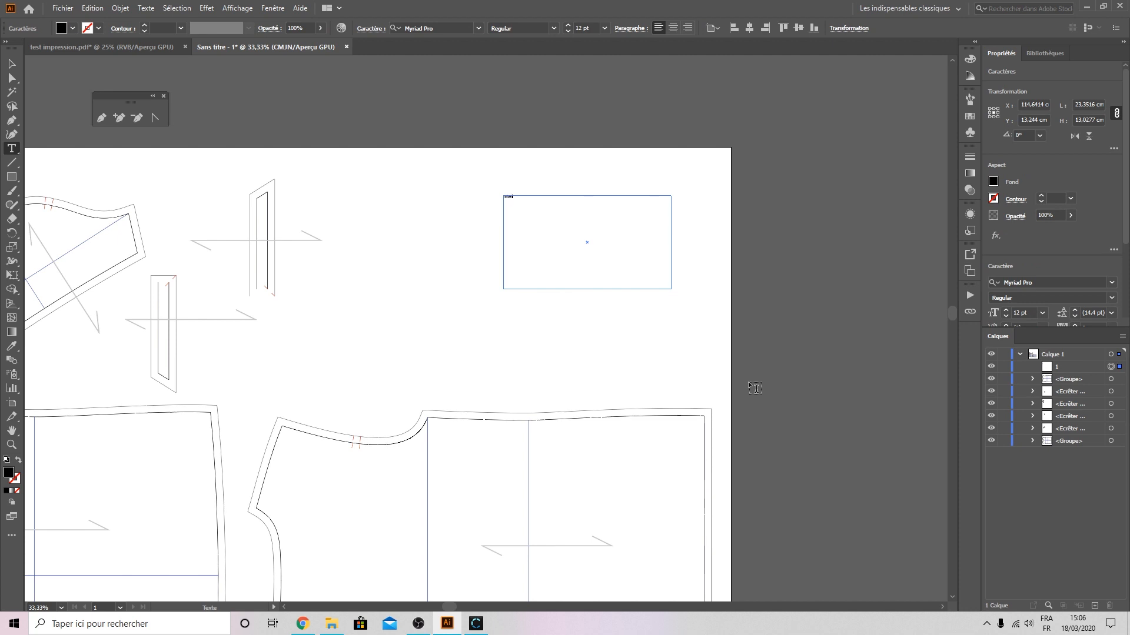
{"action": "type", "text": "35cm"}
{"action": "key", "text": "BackSpace"}
{"action": "key", "text": "BackSpace"}
{"action": "key", "text": "BackSpace"}
{"action": "type", "text": "1"}
{"action": "type", "text": "I"}
{"action": "type", "text": "chier"}
{"action": "key", "text": "Return"}
{"action": "type", "text": "Top A"}
Set all the label text's font size to 24 pt and finish editing it.
{"action": "left_click_drag", "start_coordinate": [532, 212], "coordinate": [477, 178]}
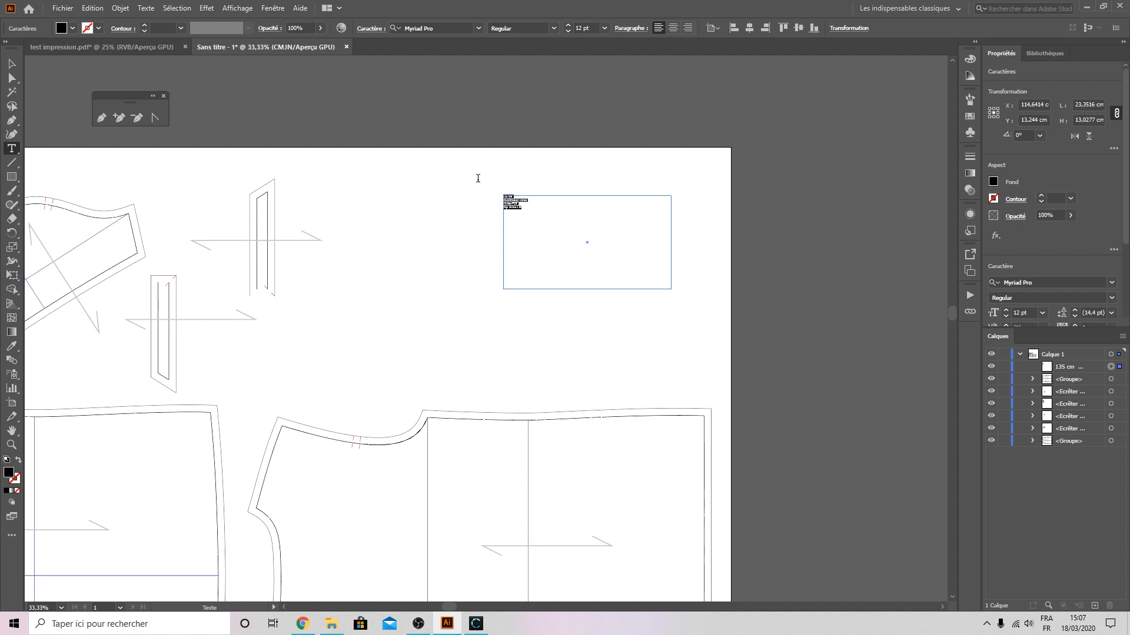
{"action": "left_click", "coordinate": [604, 28]}
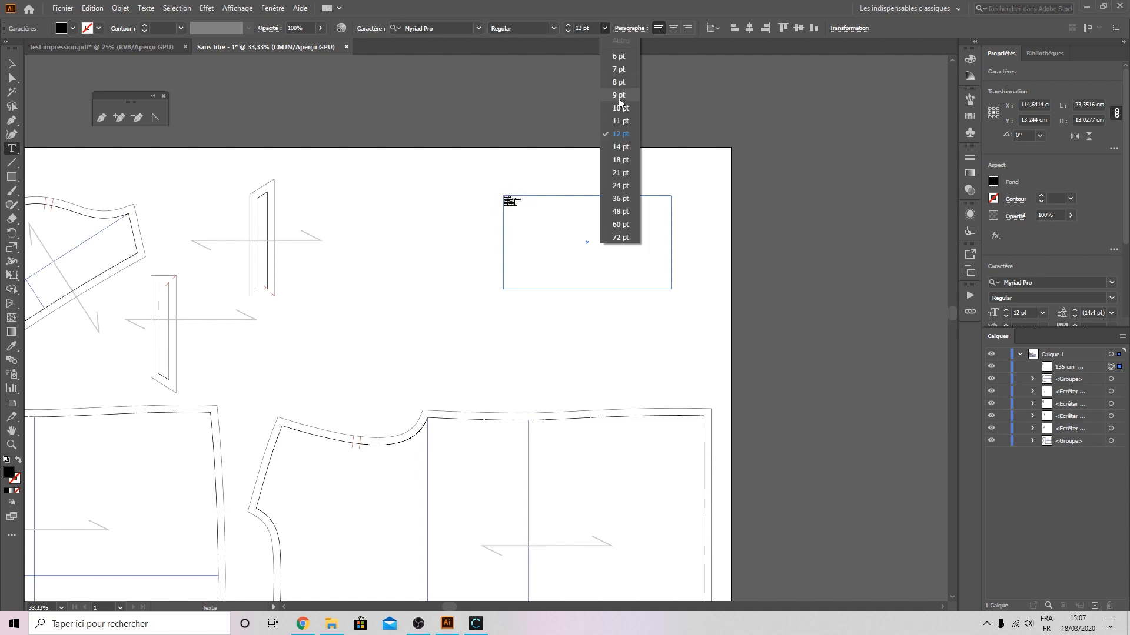
{"action": "left_click", "coordinate": [620, 186]}
{"action": "left_click", "coordinate": [593, 240]}
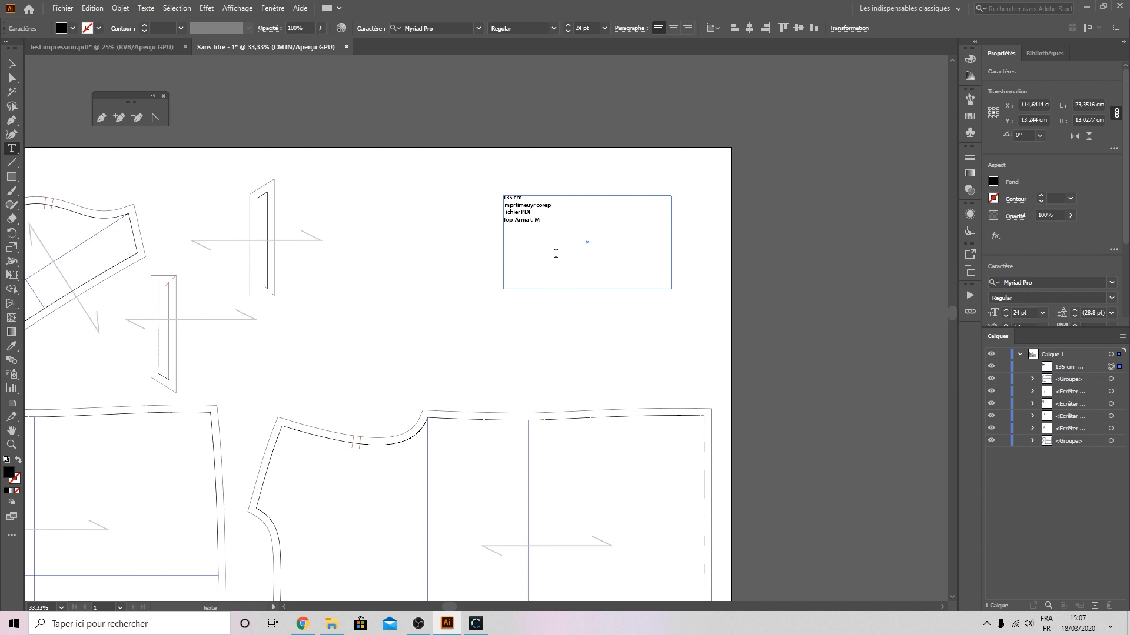
{"action": "left_click", "coordinate": [456, 269], "text": "ctrl"}
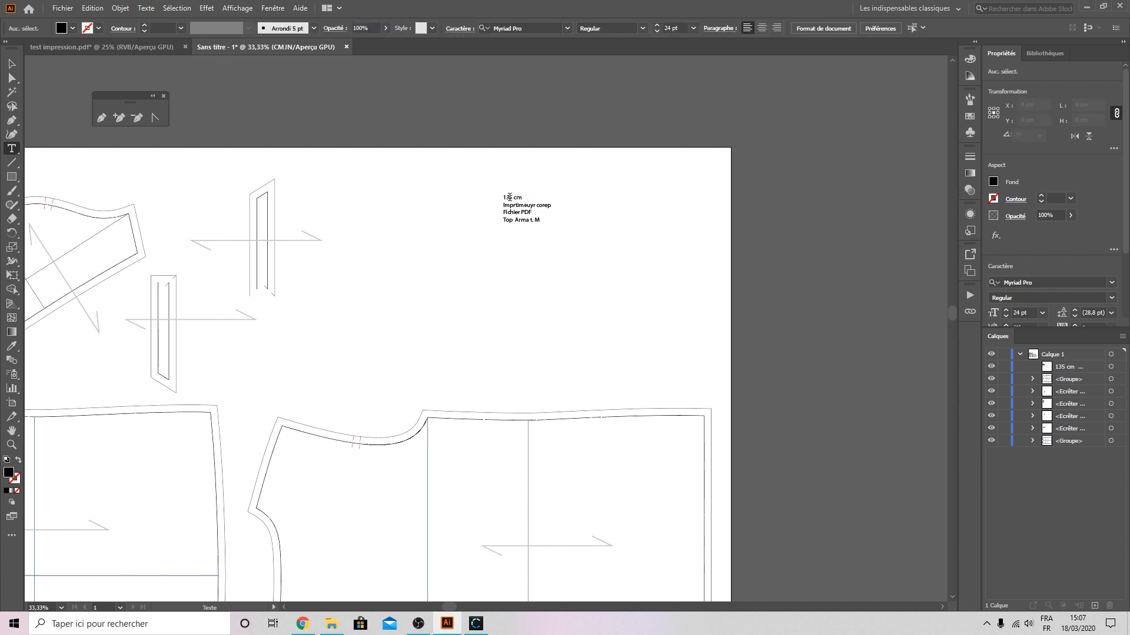
Check the length written in the label against the artboard's dimensions.
{"action": "left_click", "coordinate": [527, 197]}
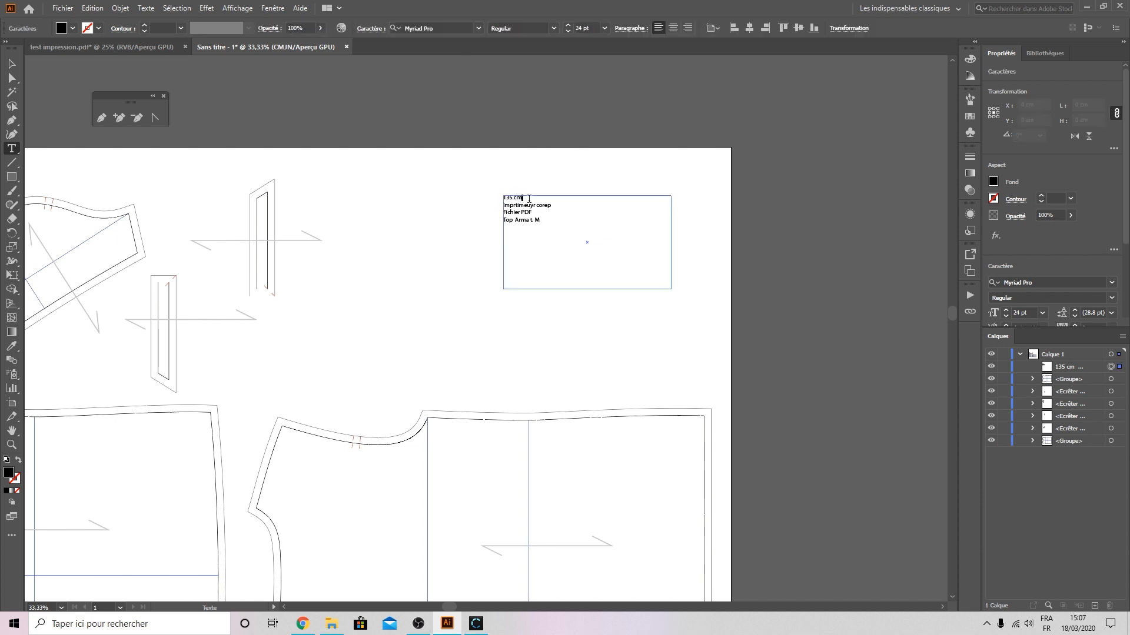
{"action": "scroll", "coordinate": [589, 427], "scroll_direction": "down", "scroll_amount": 1}
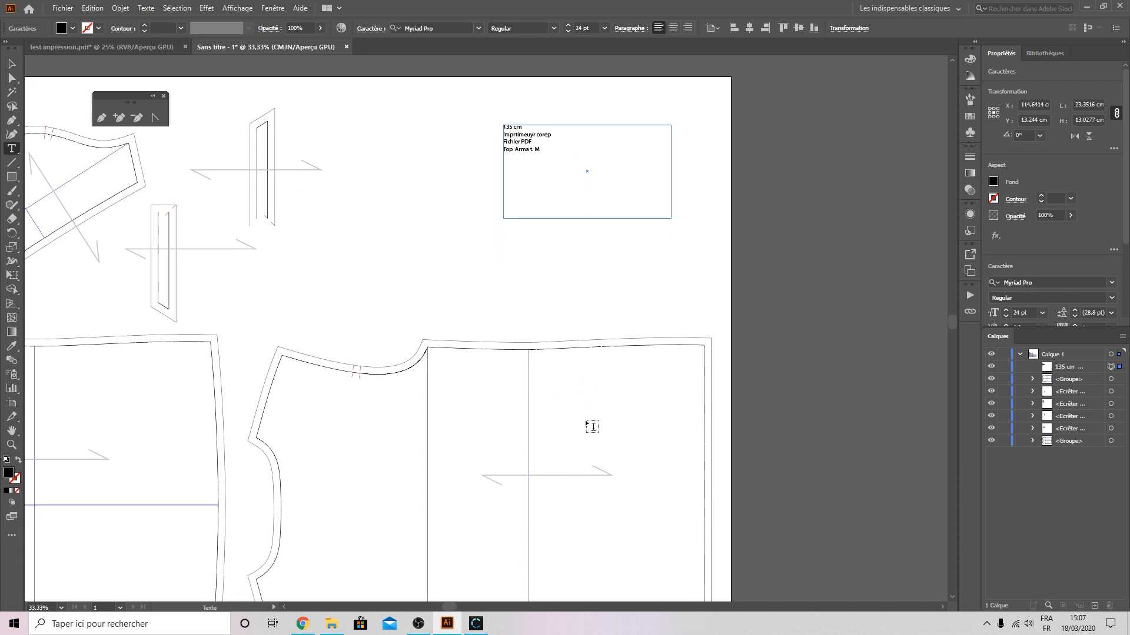
{"action": "scroll", "coordinate": [541, 447], "scroll_direction": "up", "scroll_amount": 2}
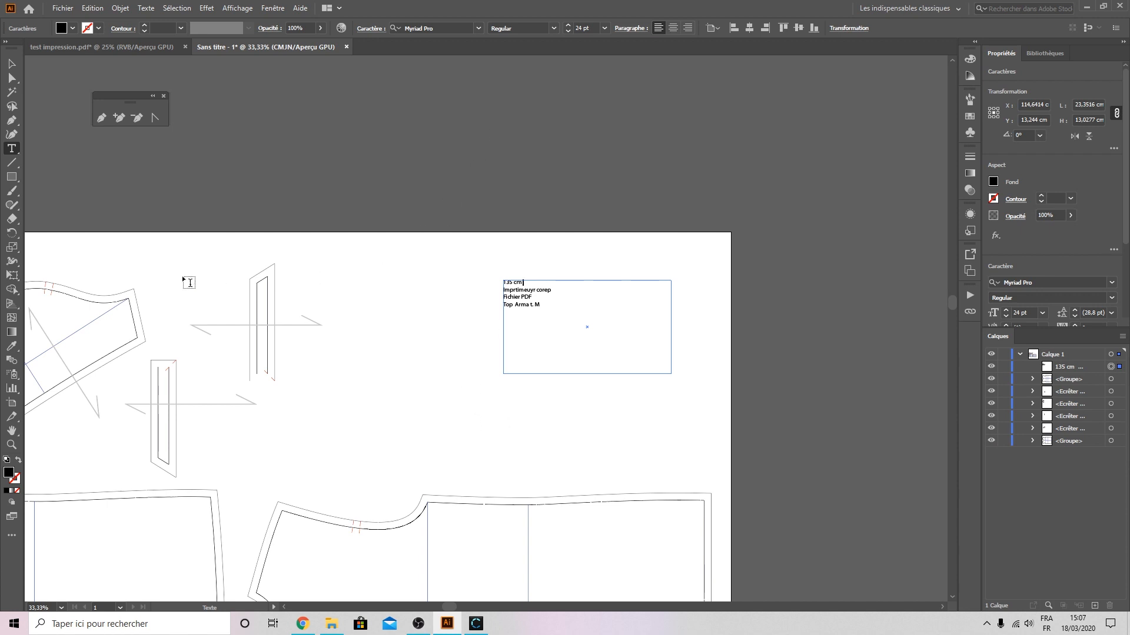
{"action": "left_click", "coordinate": [14, 406]}
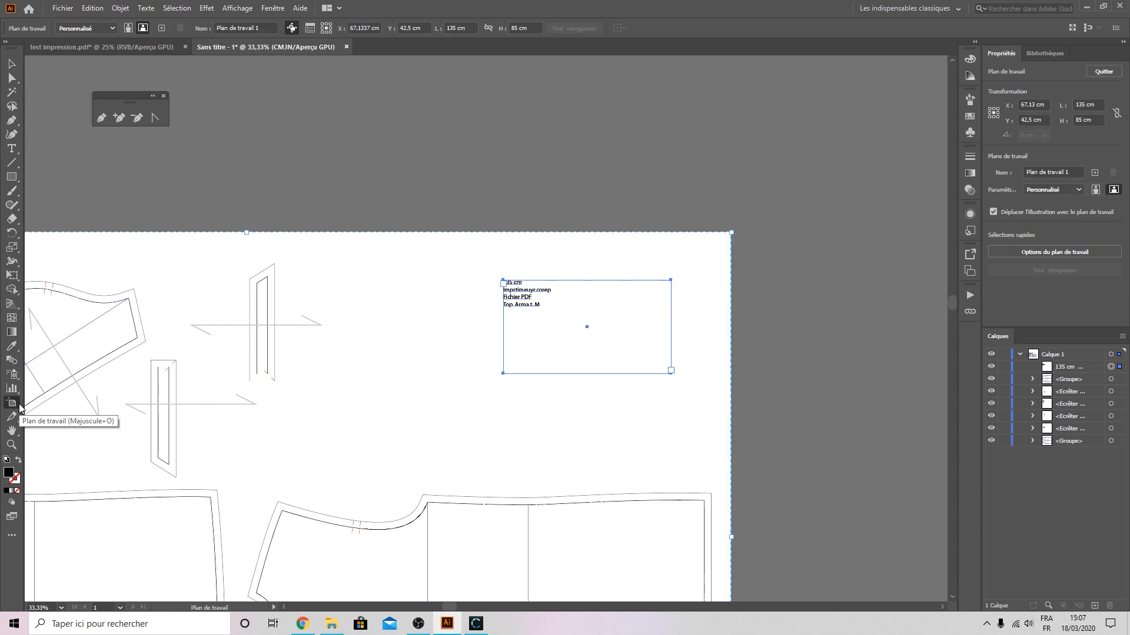
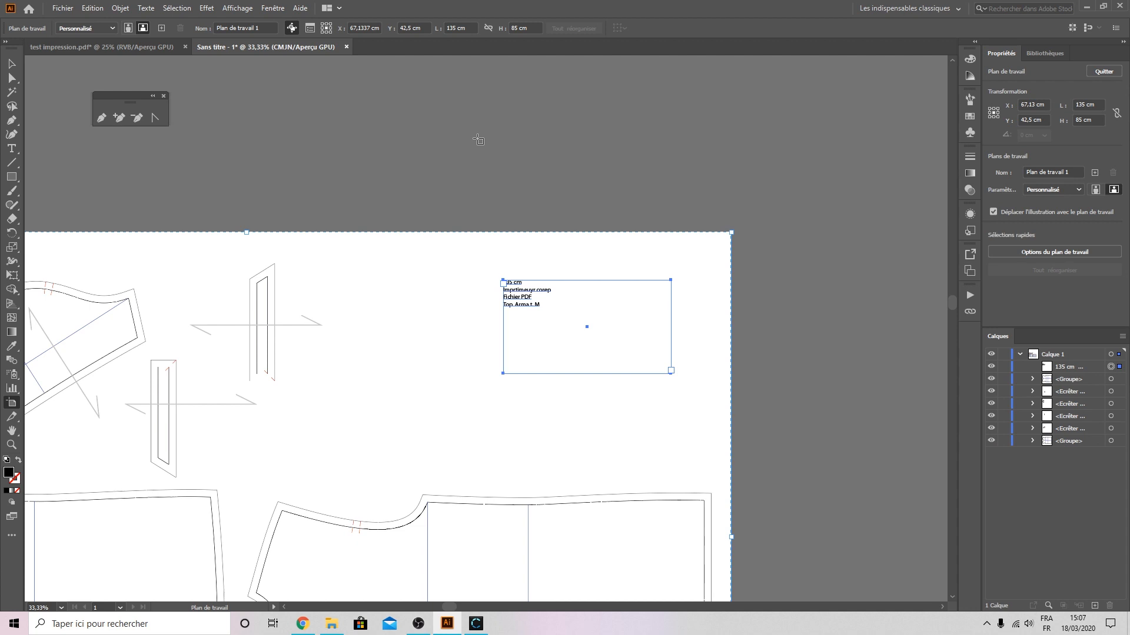
Save the layout as an Adobe PDF named "placement de patron" in the Images folder.
{"action": "left_click_drag", "start_coordinate": [468, 319], "coordinate": [451, 309]}
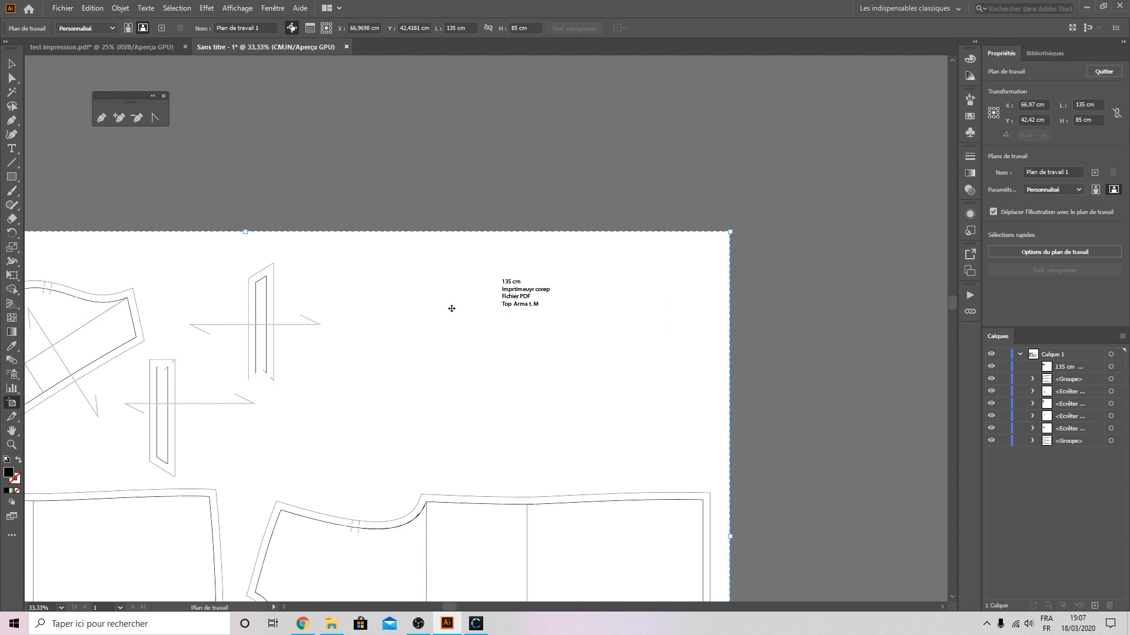
{"action": "left_click", "coordinate": [62, 9]}
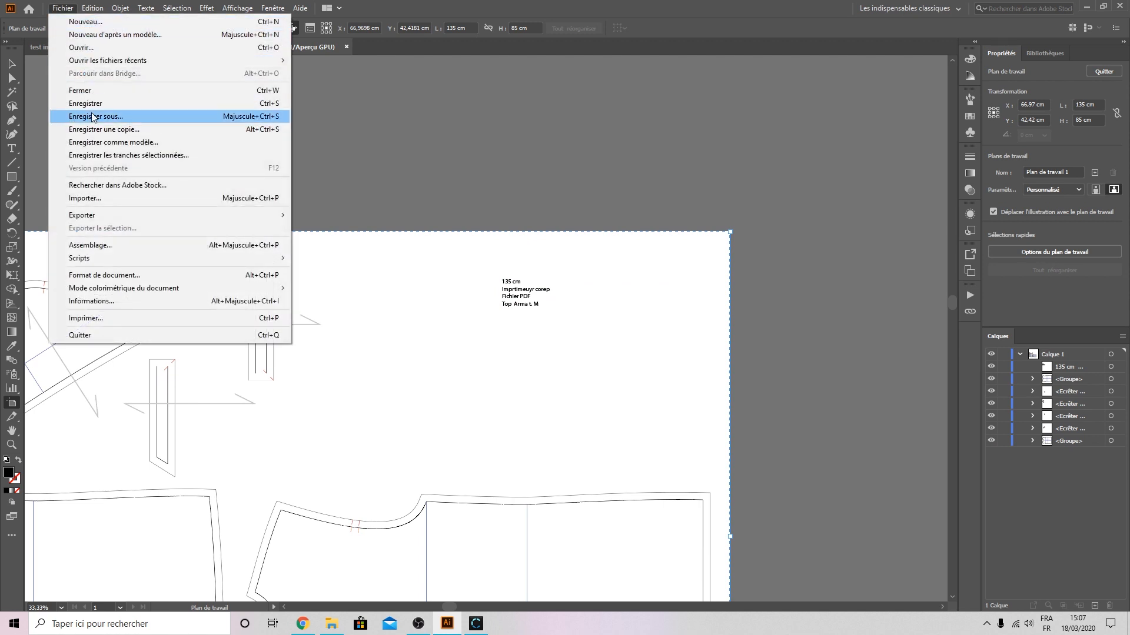
{"action": "left_click", "coordinate": [57, 11]}
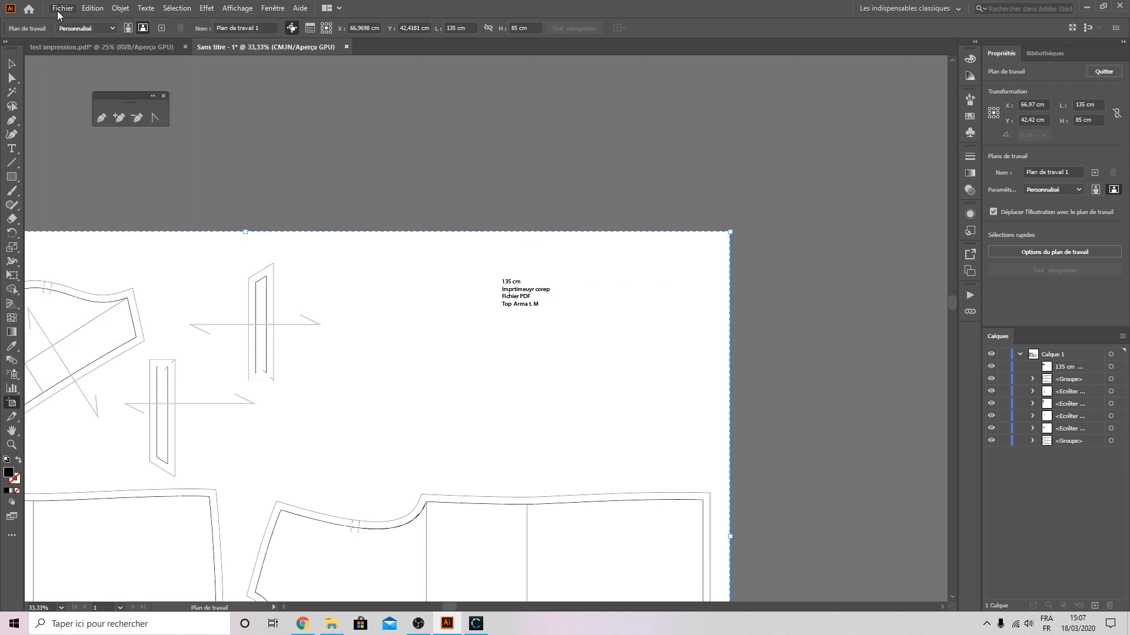
{"action": "left_click", "coordinate": [57, 10]}
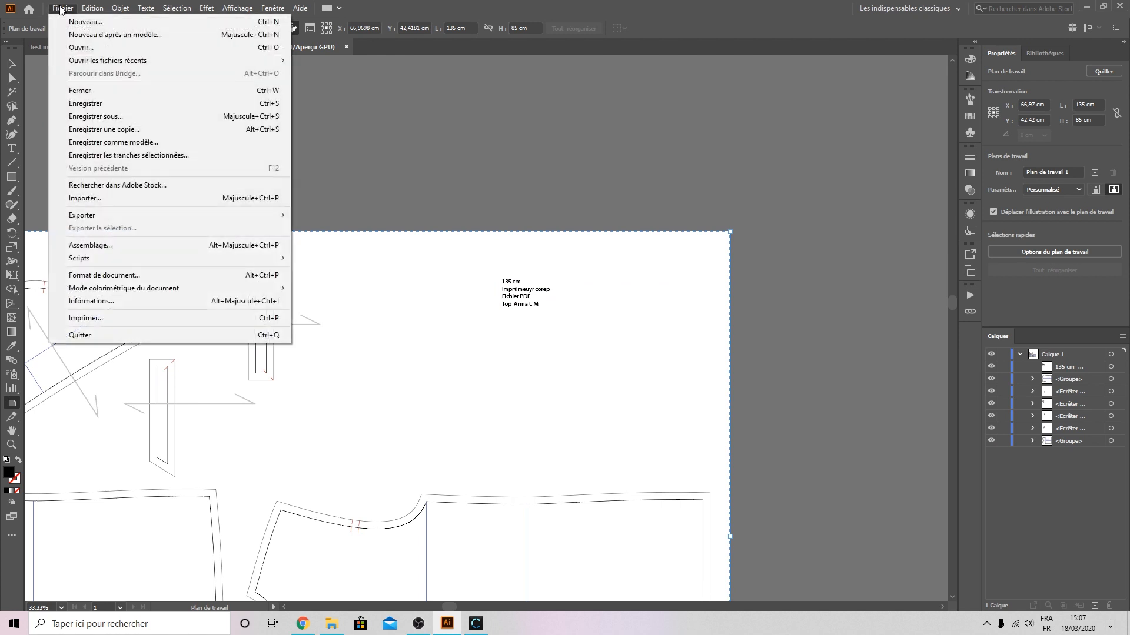
{"action": "left_click", "coordinate": [82, 116]}
{"action": "left_click", "coordinate": [206, 272]}
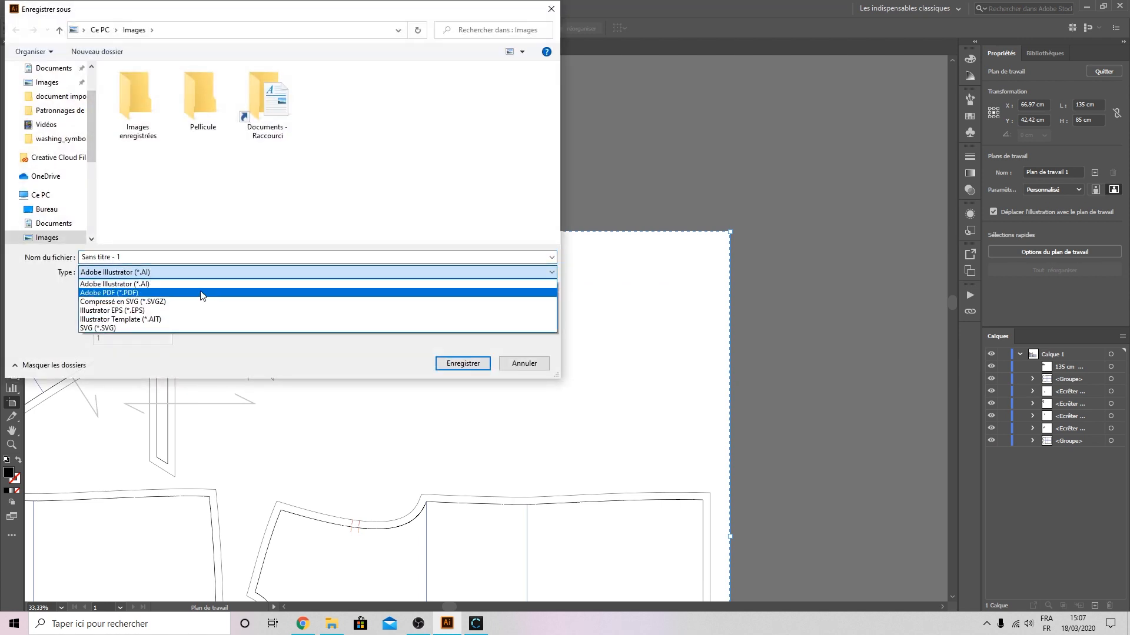
{"action": "left_click", "coordinate": [156, 293]}
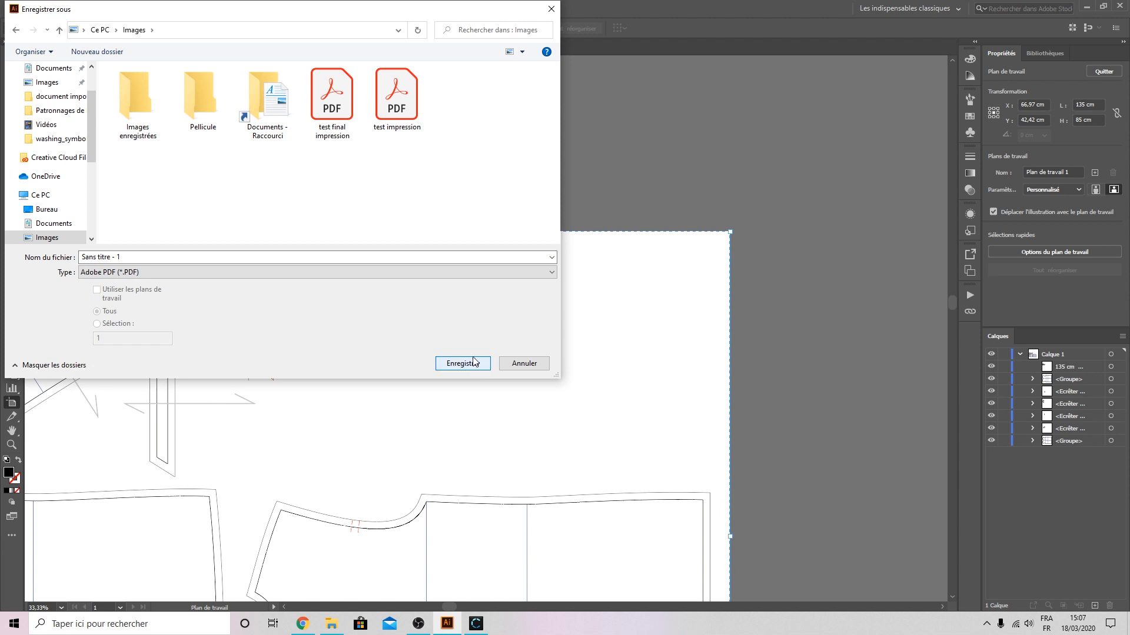
{"action": "left_click", "coordinate": [198, 257]}
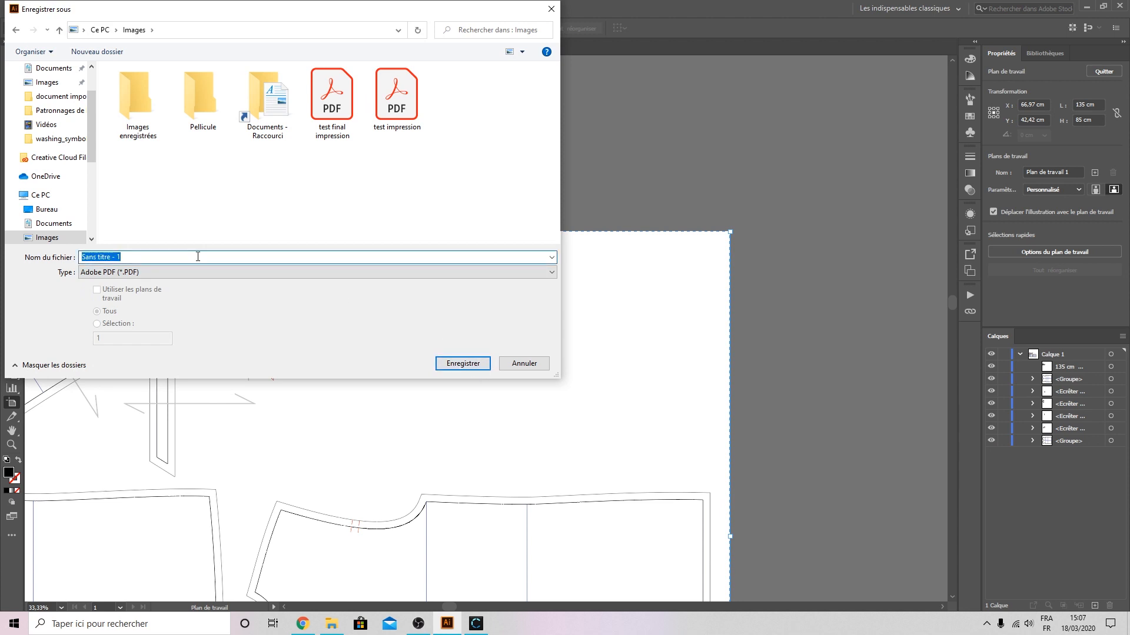
{"action": "type", "text": "placement de patron"}
{"action": "left_click", "coordinate": [462, 363]}
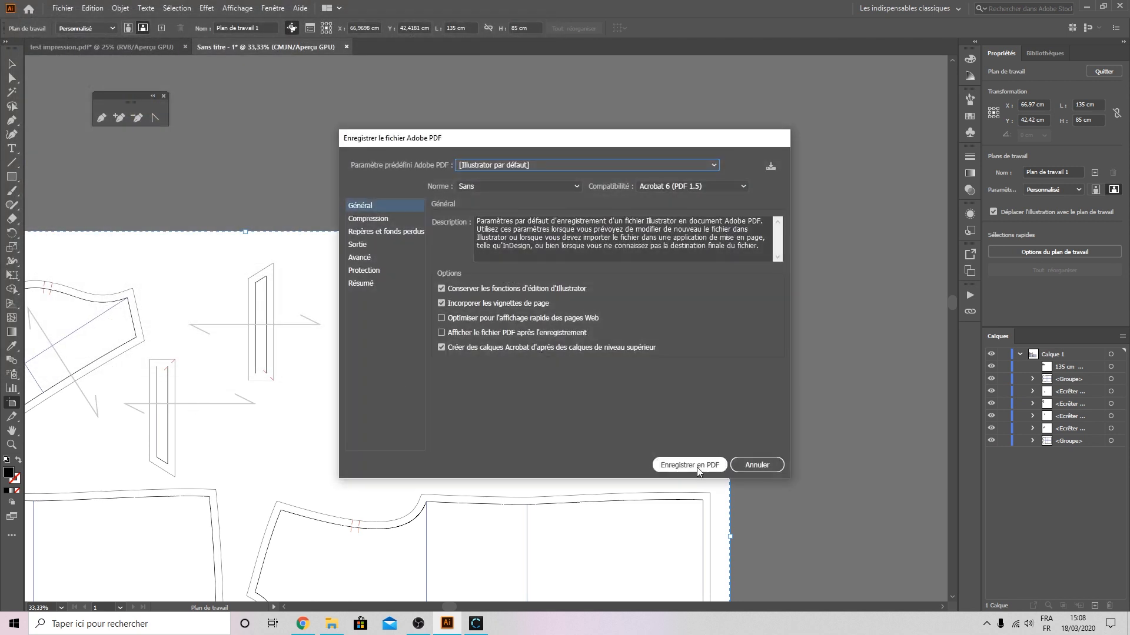
Apply the [Qualité optimale] Adobe PDF preset and finish saving the file.
{"action": "left_click", "coordinate": [646, 165]}
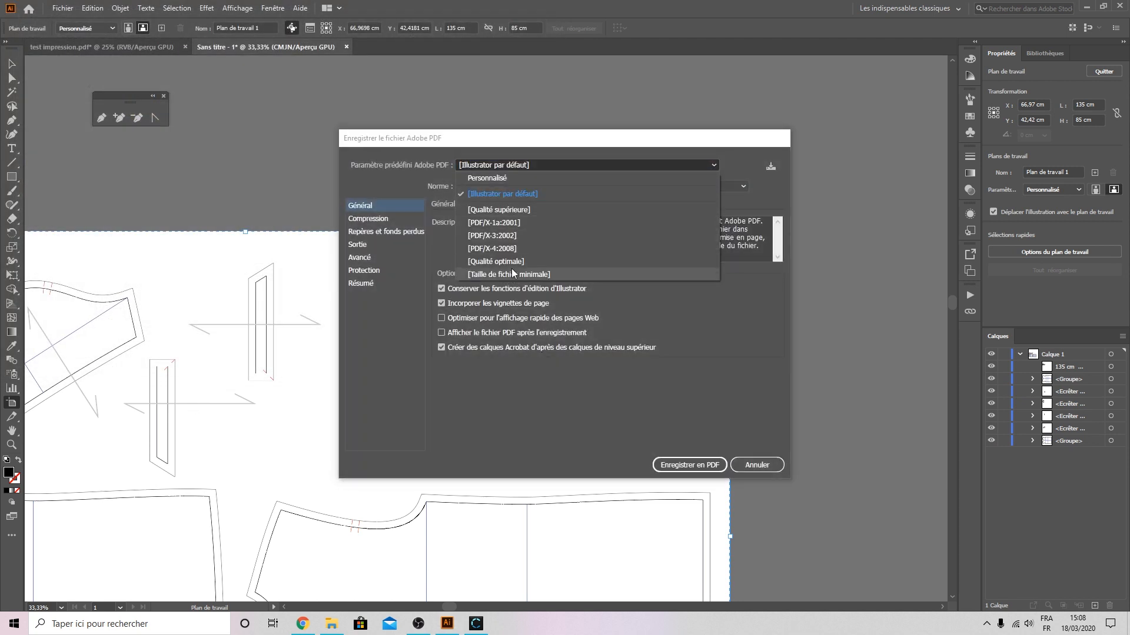
{"action": "left_click", "coordinate": [525, 262]}
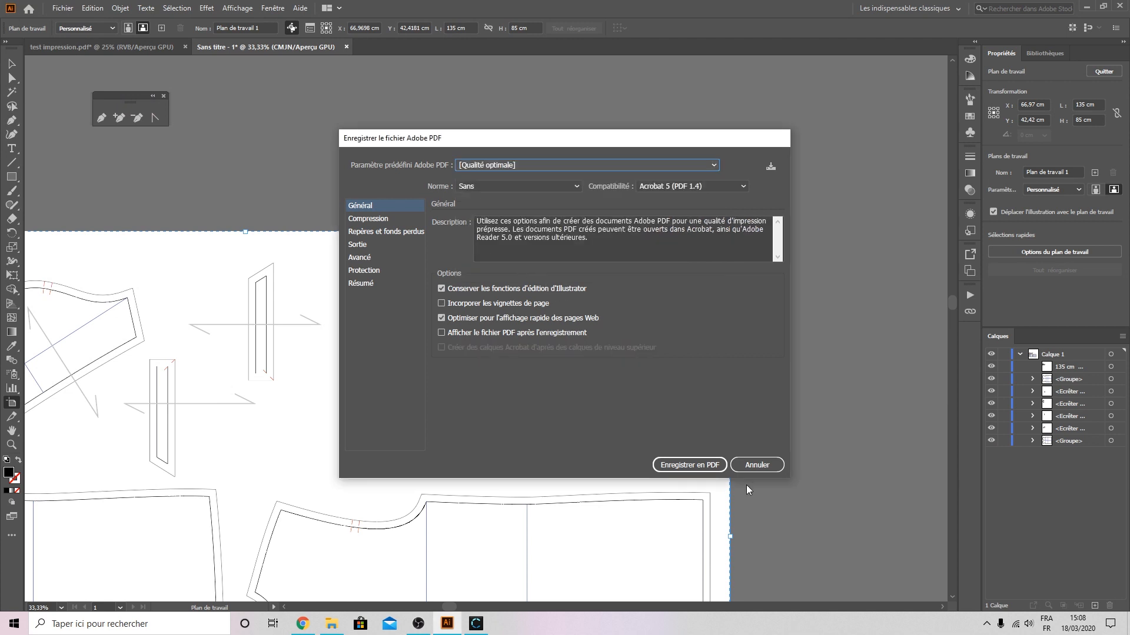
{"action": "left_click", "coordinate": [711, 468]}
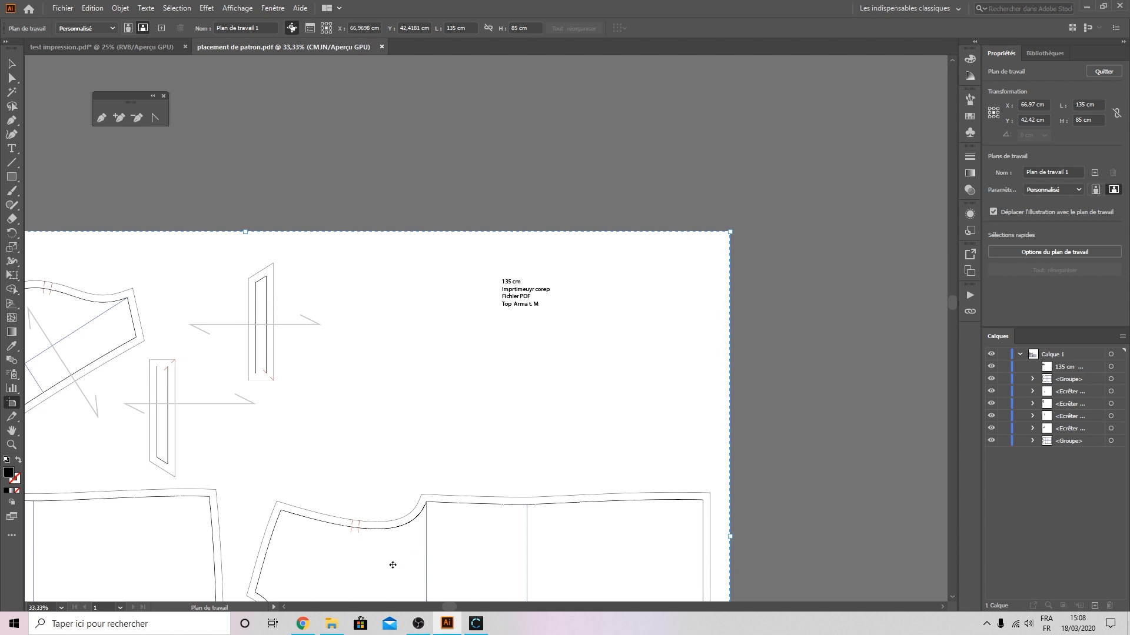
Open the saved "placement de patron" PDF from the recent files and review the pattern layout.
{"action": "left_click", "coordinate": [333, 624]}
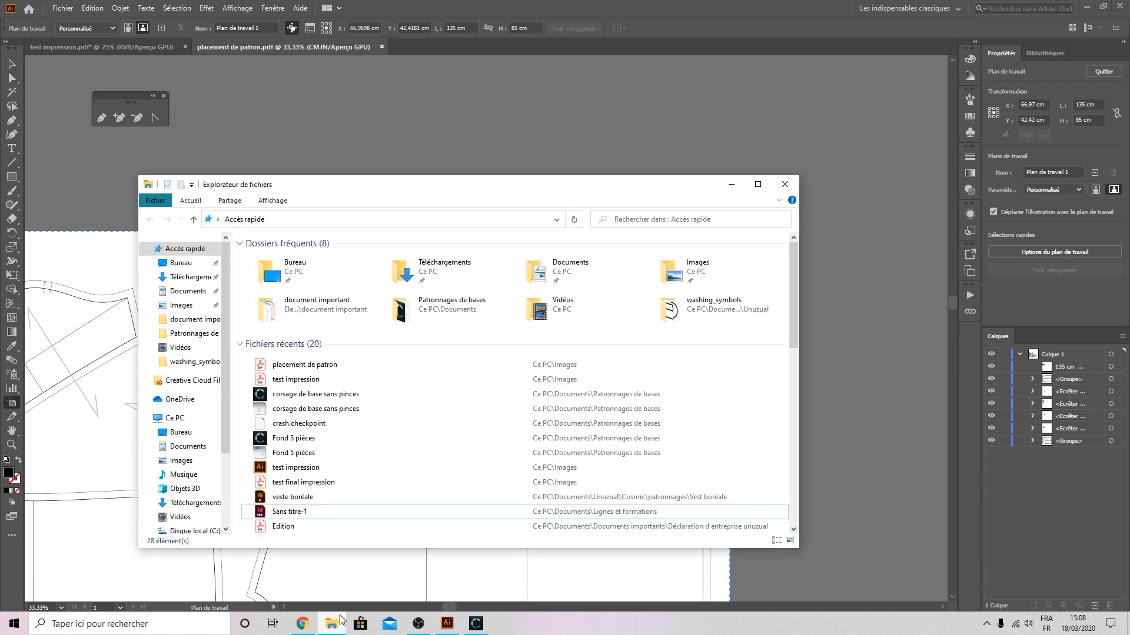
{"action": "double_click", "coordinate": [280, 366]}
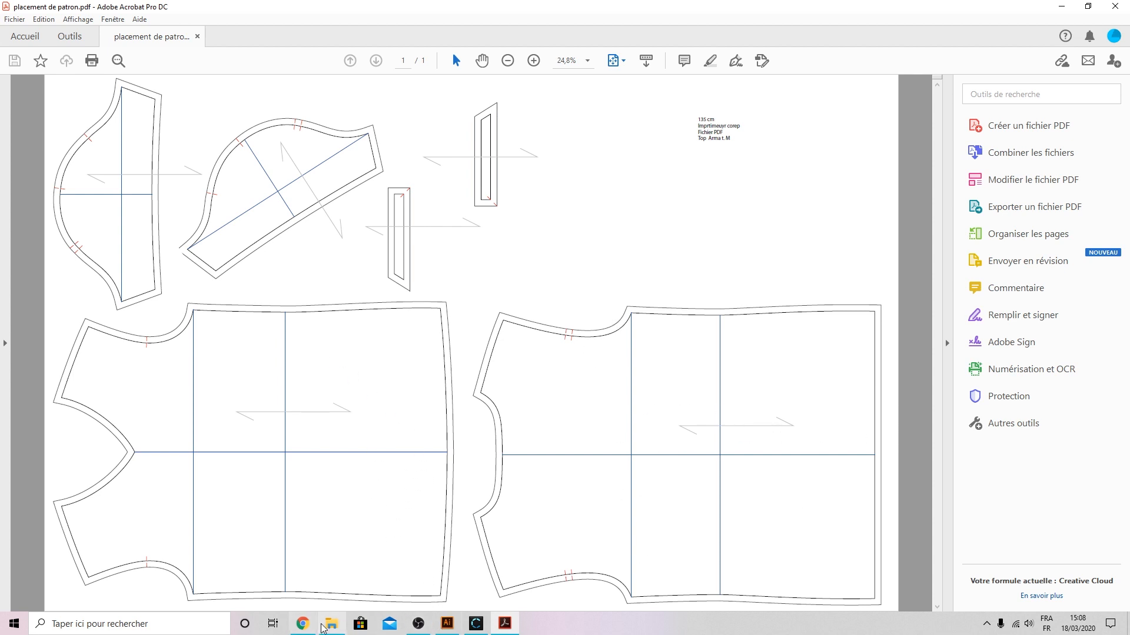
{"action": "left_click", "coordinate": [331, 622]}
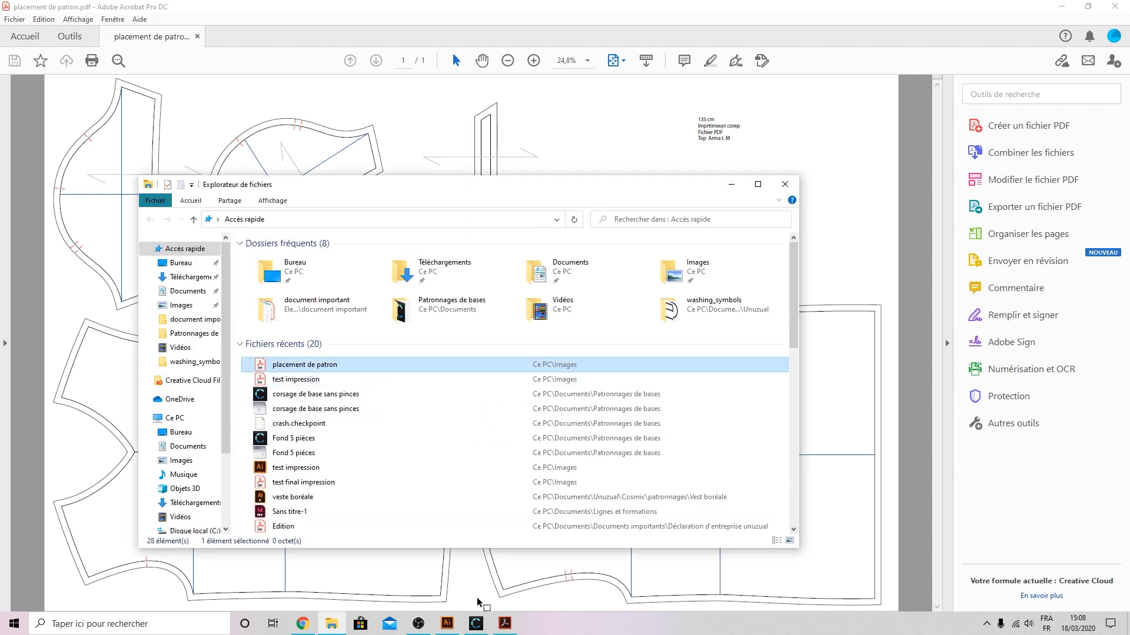
Switch to CLO and examine the file types offered for an Adobe (PDF) export, leaving without exporting.
{"action": "left_click", "coordinate": [476, 623]}
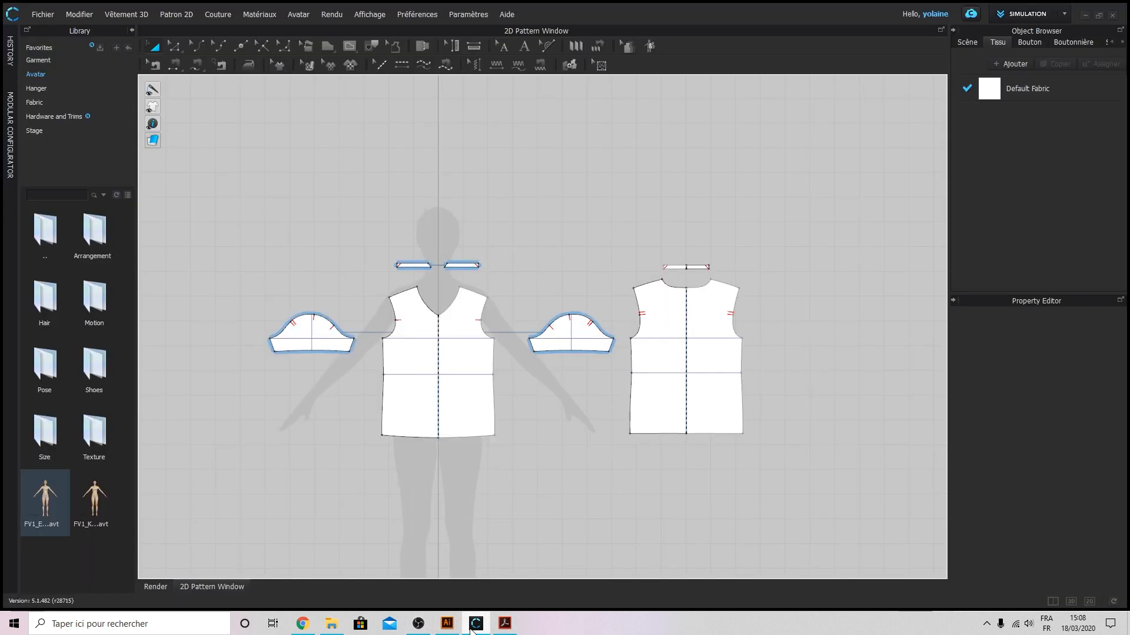
{"action": "left_click", "coordinate": [43, 14]}
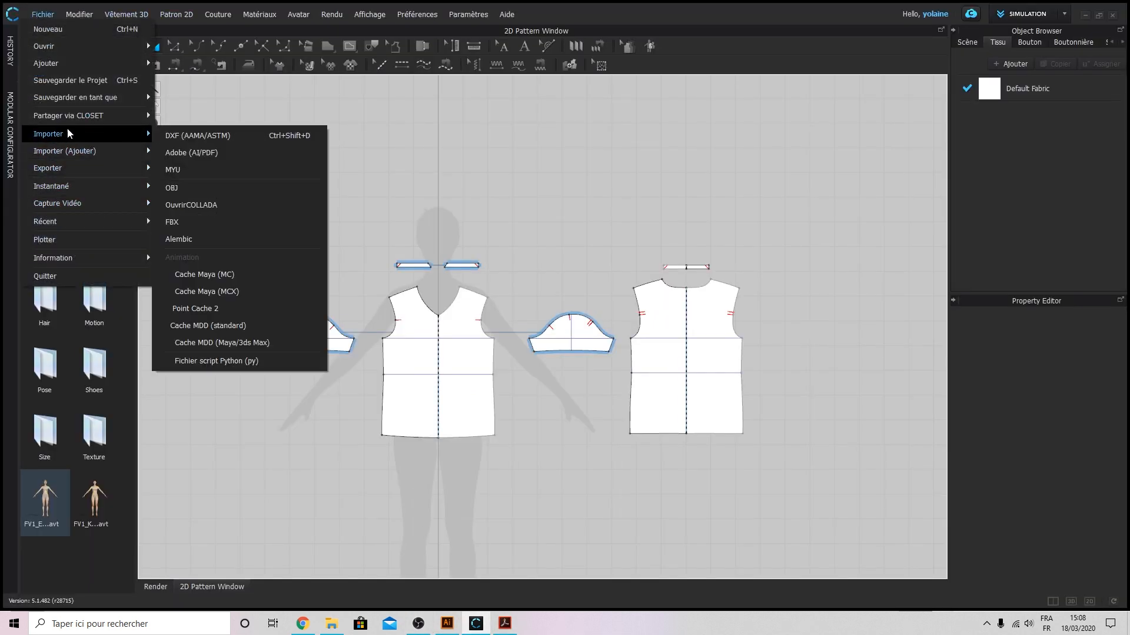
{"action": "mouse_move", "coordinate": [72, 168]}
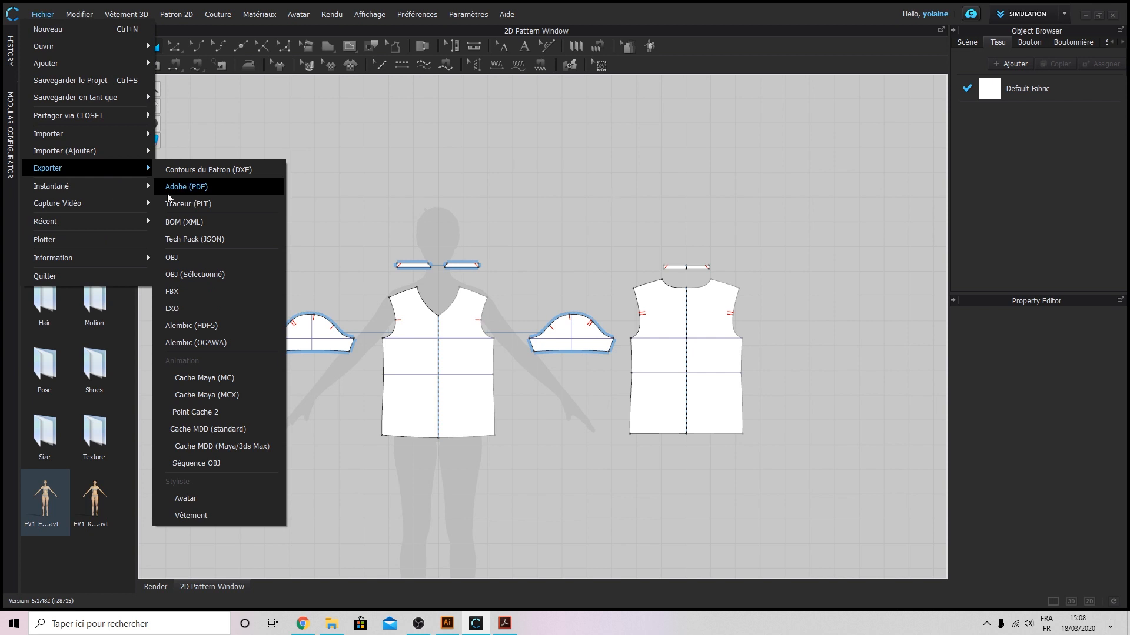
{"action": "left_click", "coordinate": [193, 189]}
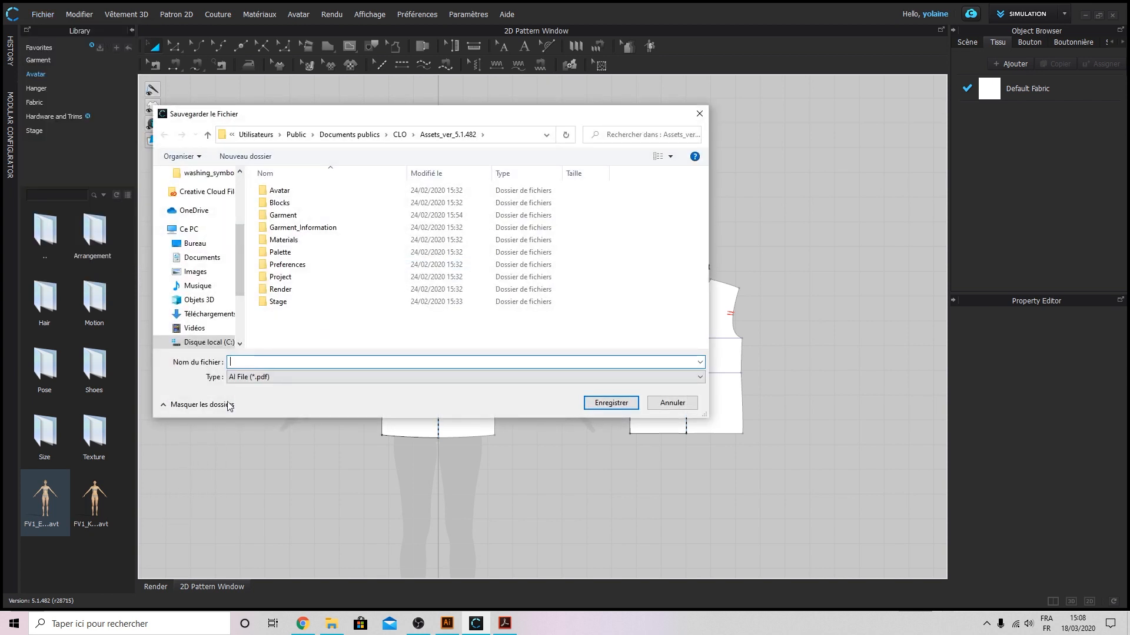
{"action": "left_click", "coordinate": [301, 378]}
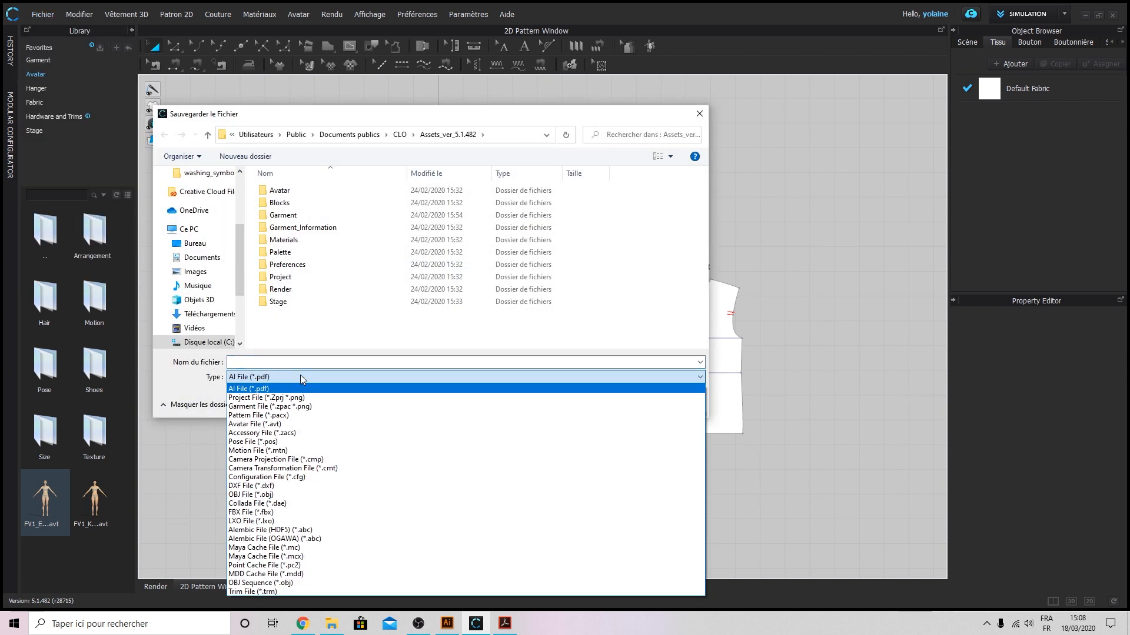
{"action": "left_click", "coordinate": [274, 389]}
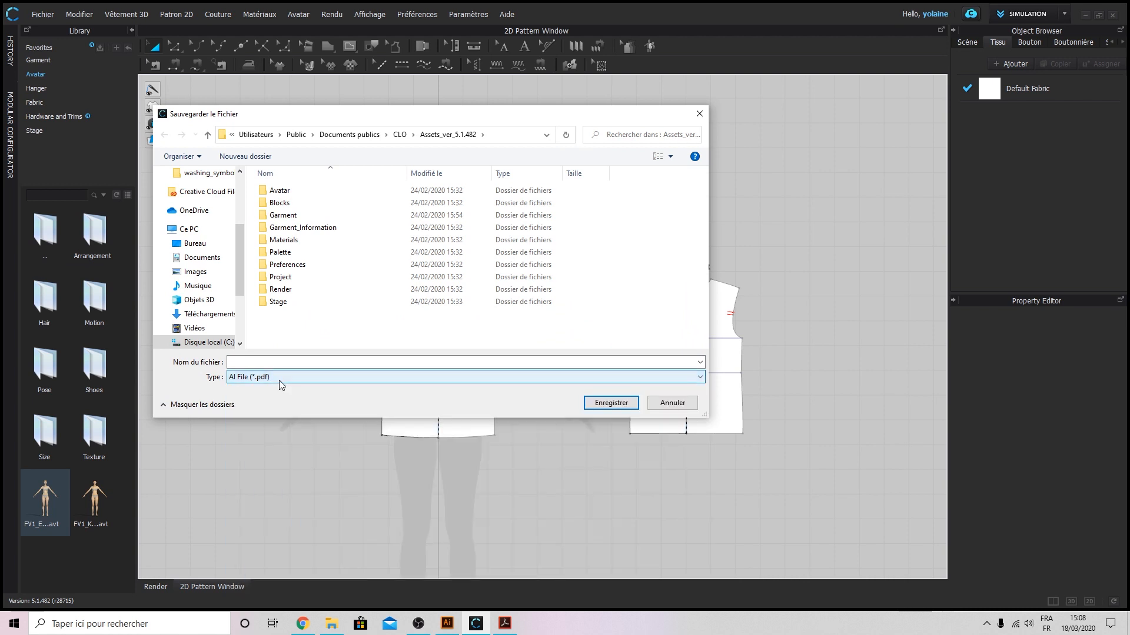
{"action": "left_click", "coordinate": [674, 402]}
Switch back to Illustrator, leave artboard editing for the Selection tool and minimize the window.
{"action": "left_click", "coordinate": [448, 623]}
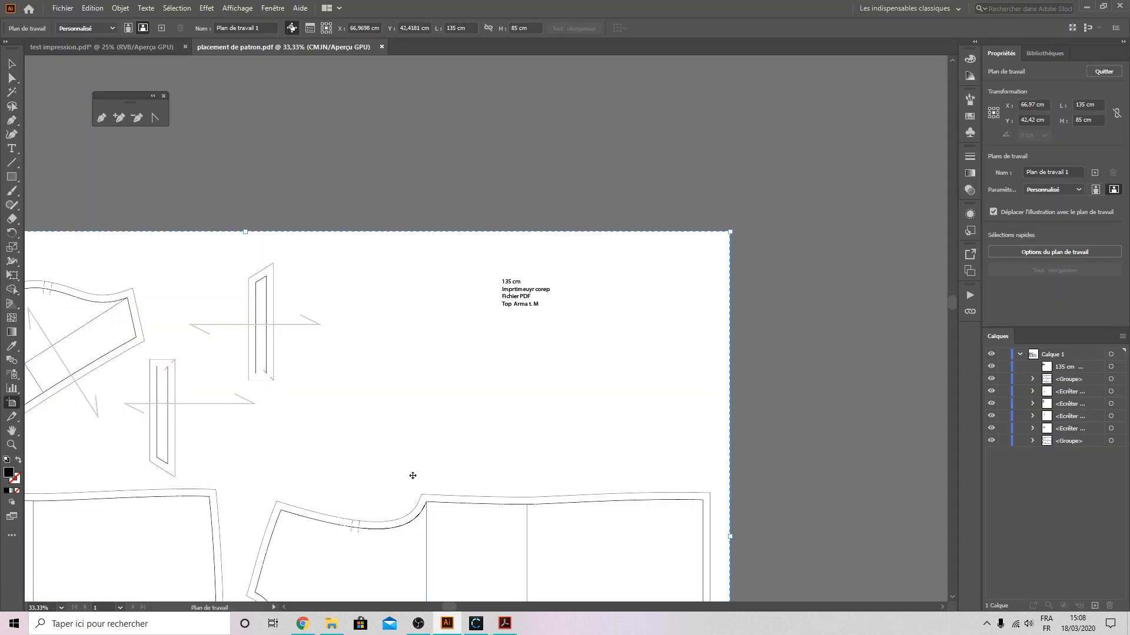
{"action": "scroll", "coordinate": [327, 370], "scroll_direction": "down", "scroll_amount": 3}
{"action": "scroll", "coordinate": [328, 370], "scroll_direction": "up", "scroll_amount": 3}
{"action": "key", "text": "ctrl+z"}
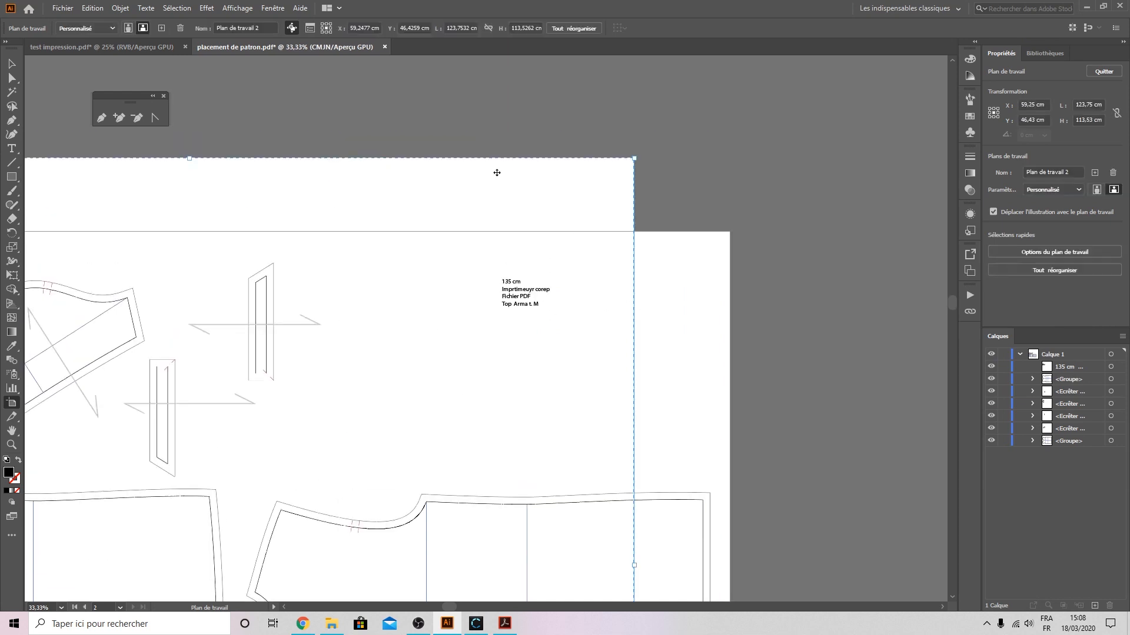
{"action": "key", "text": "ctrl+z"}
{"action": "left_click", "coordinate": [899, 301]}
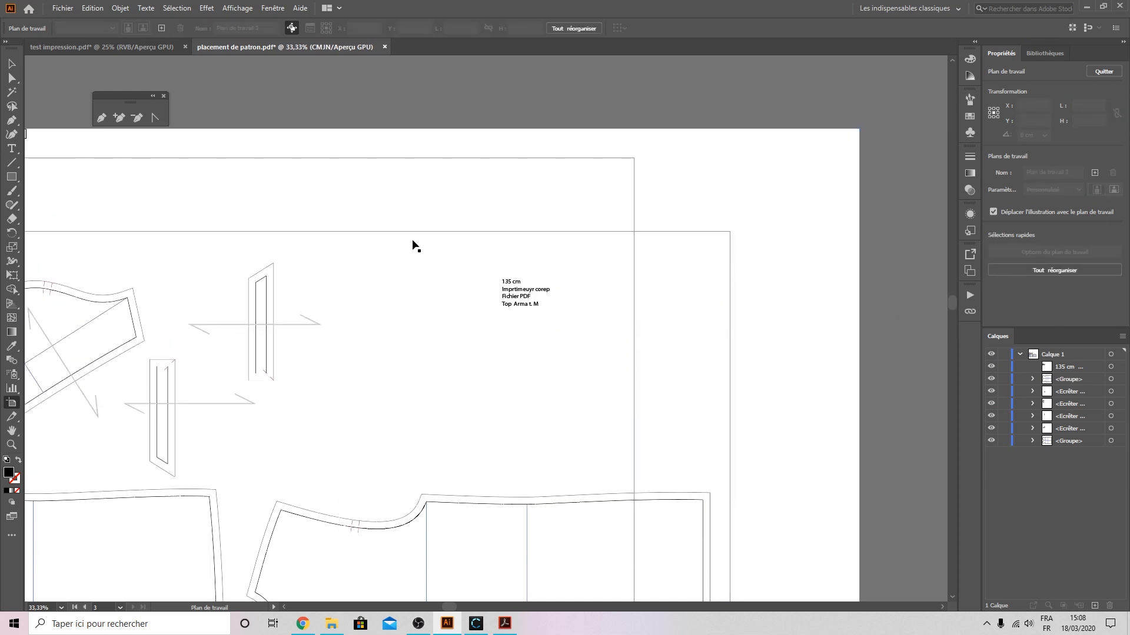
{"action": "left_click", "coordinate": [12, 64]}
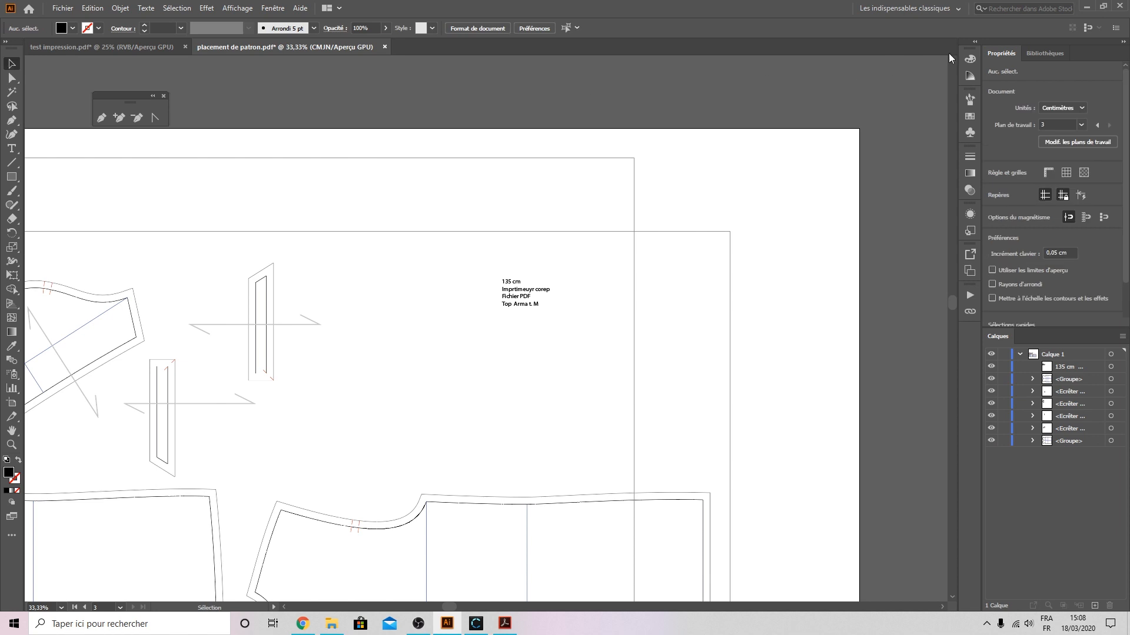
{"action": "left_click", "coordinate": [1087, 7]}
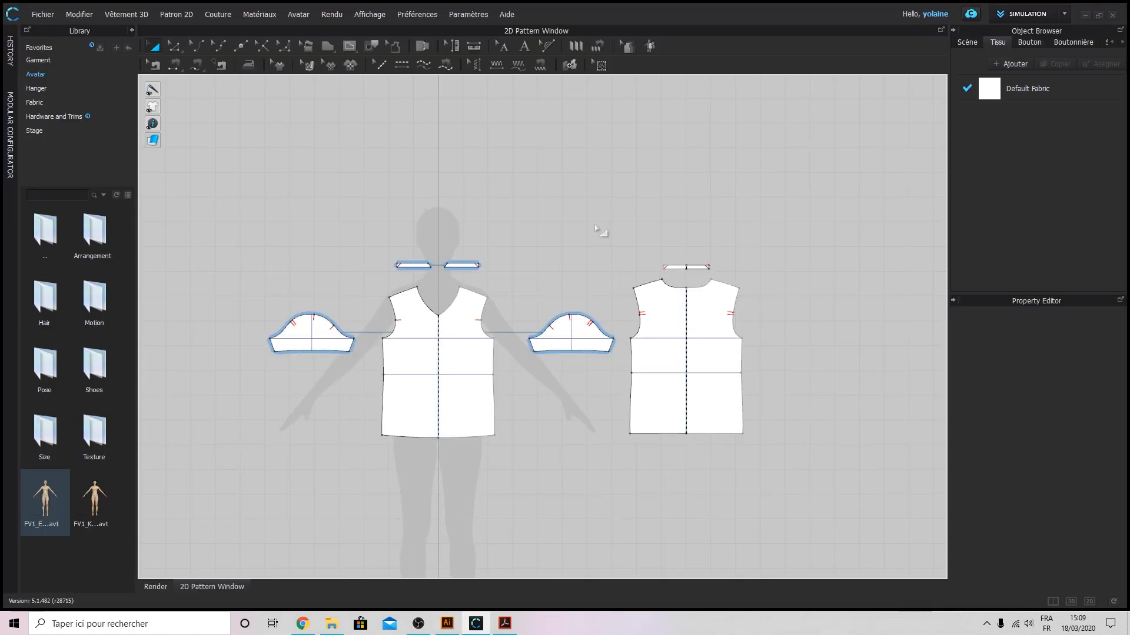